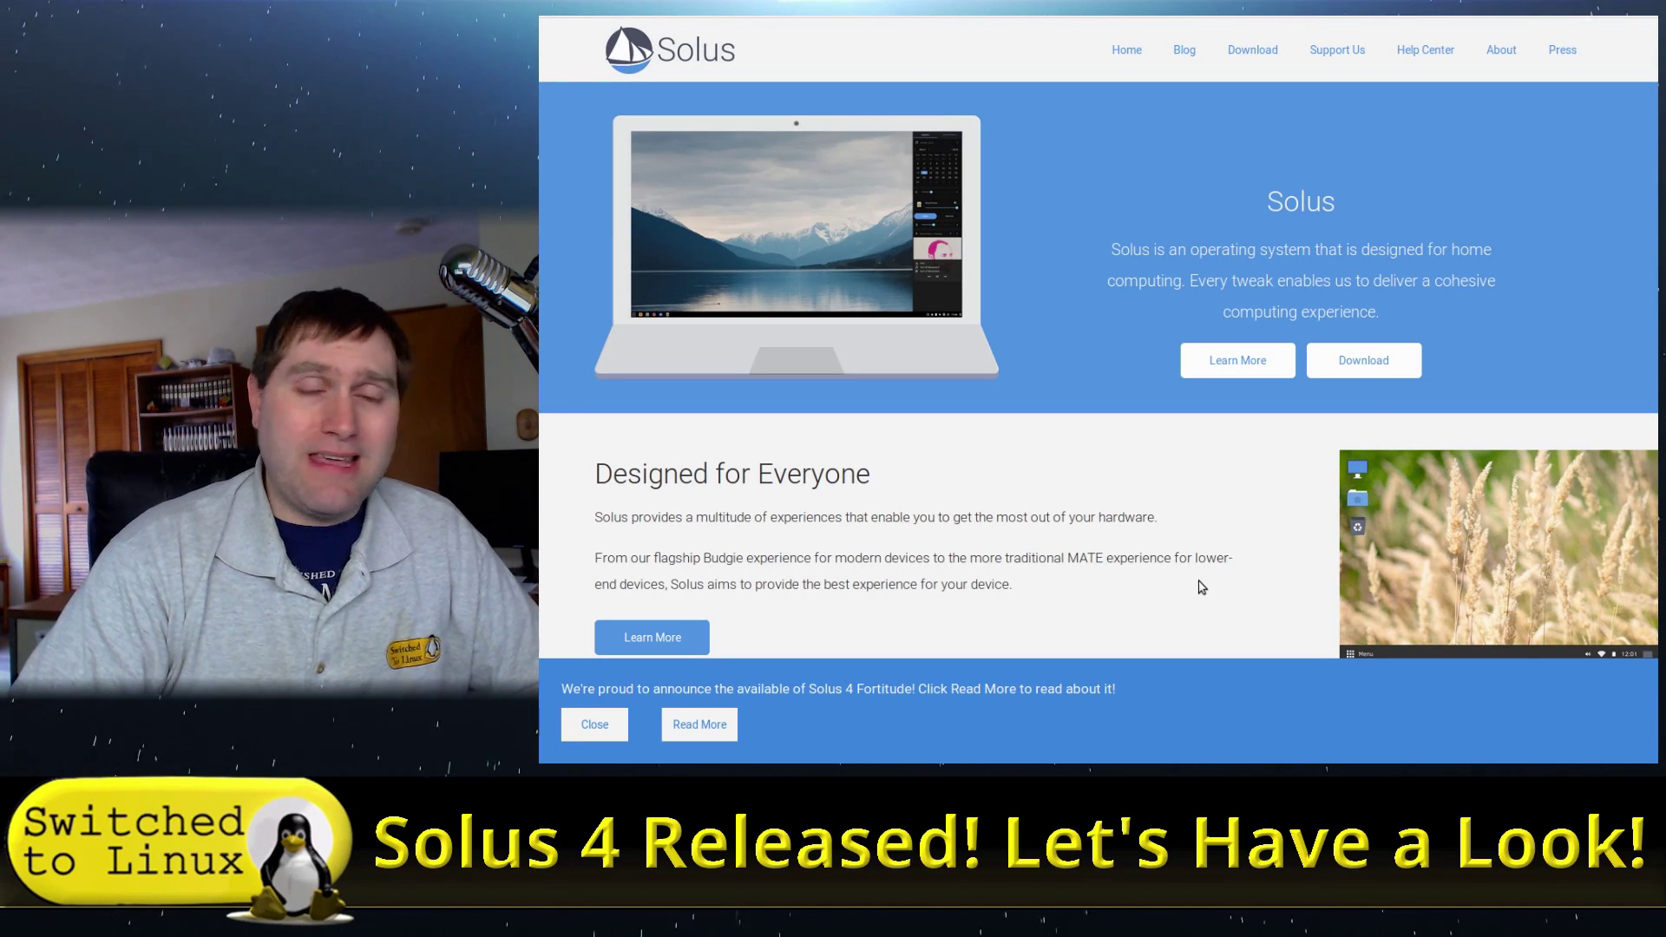
Step: Scroll the Solus homepage down and back up to the Solus 4 Fortitude announcement banner
{"action": "scroll", "coordinate": [982, 600], "scroll_direction": "down", "scroll_amount": 3}
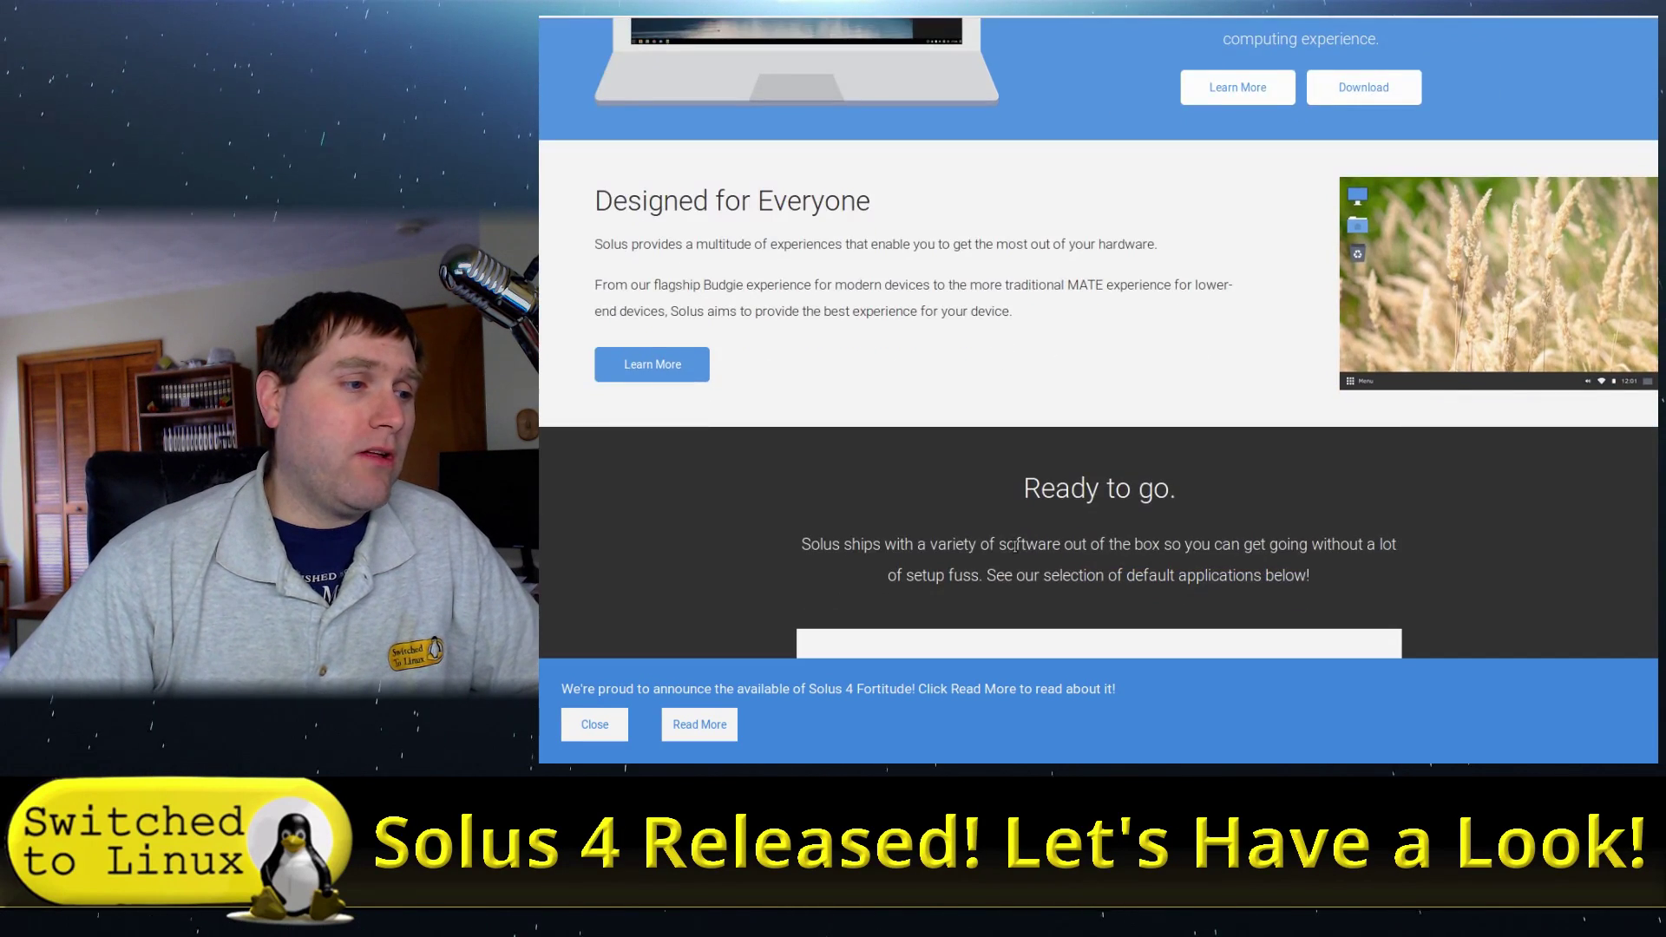
{"action": "scroll", "coordinate": [1015, 552], "scroll_direction": "up", "scroll_amount": 3}
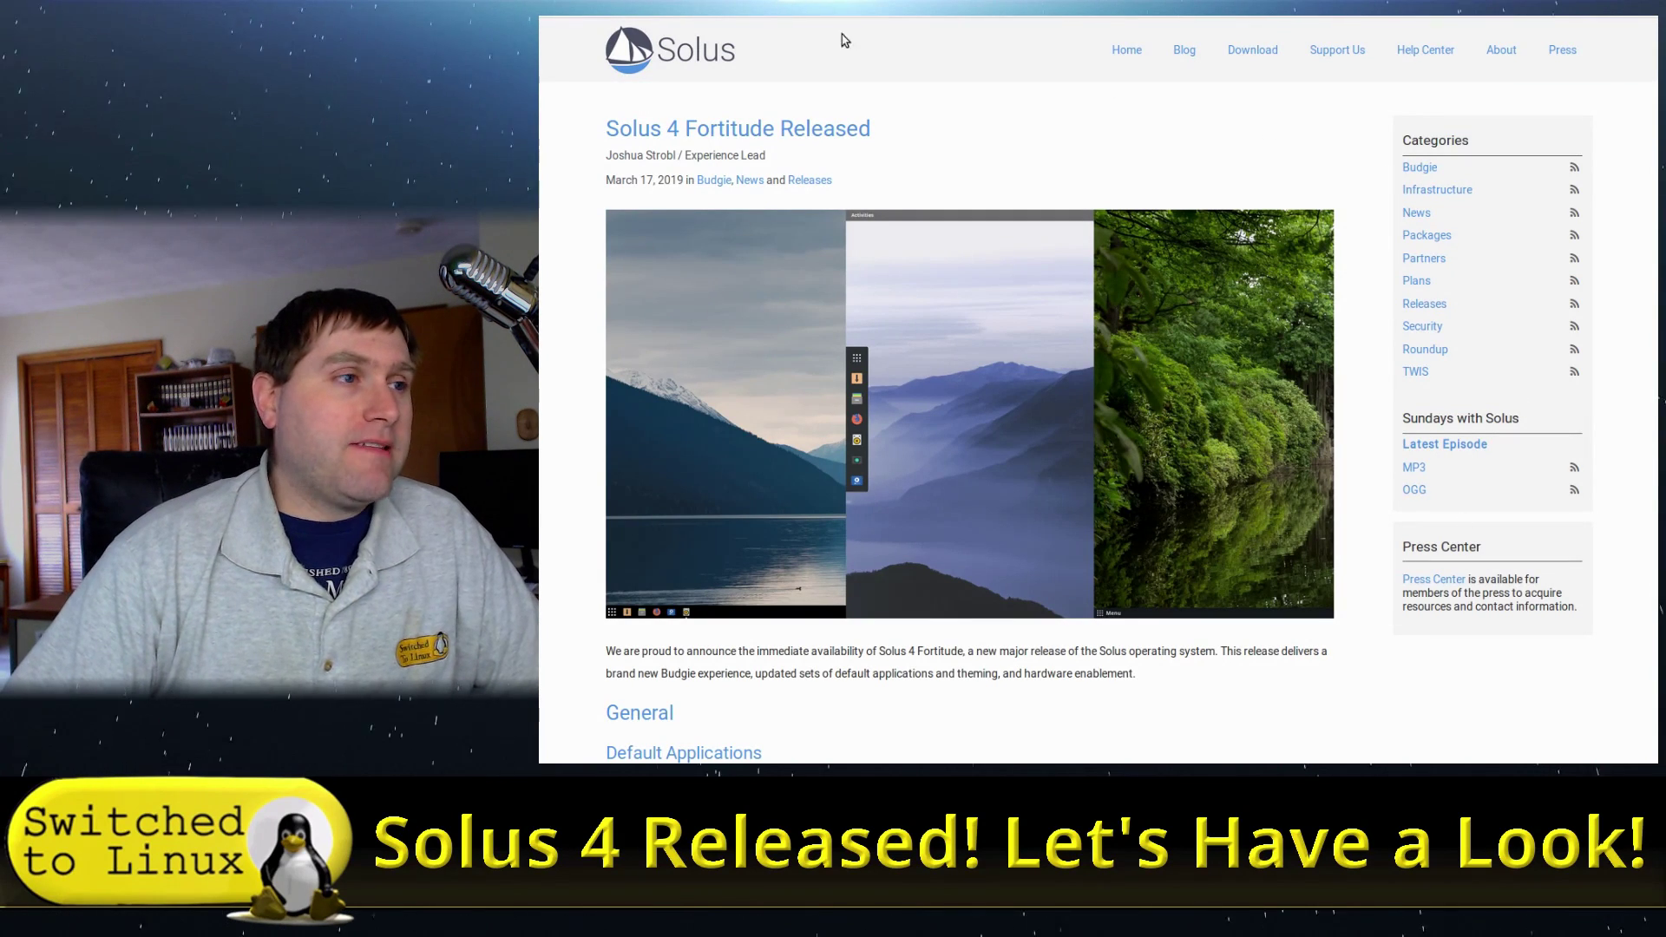
{"action": "scroll", "coordinate": [1191, 673], "scroll_direction": "down", "scroll_amount": 3}
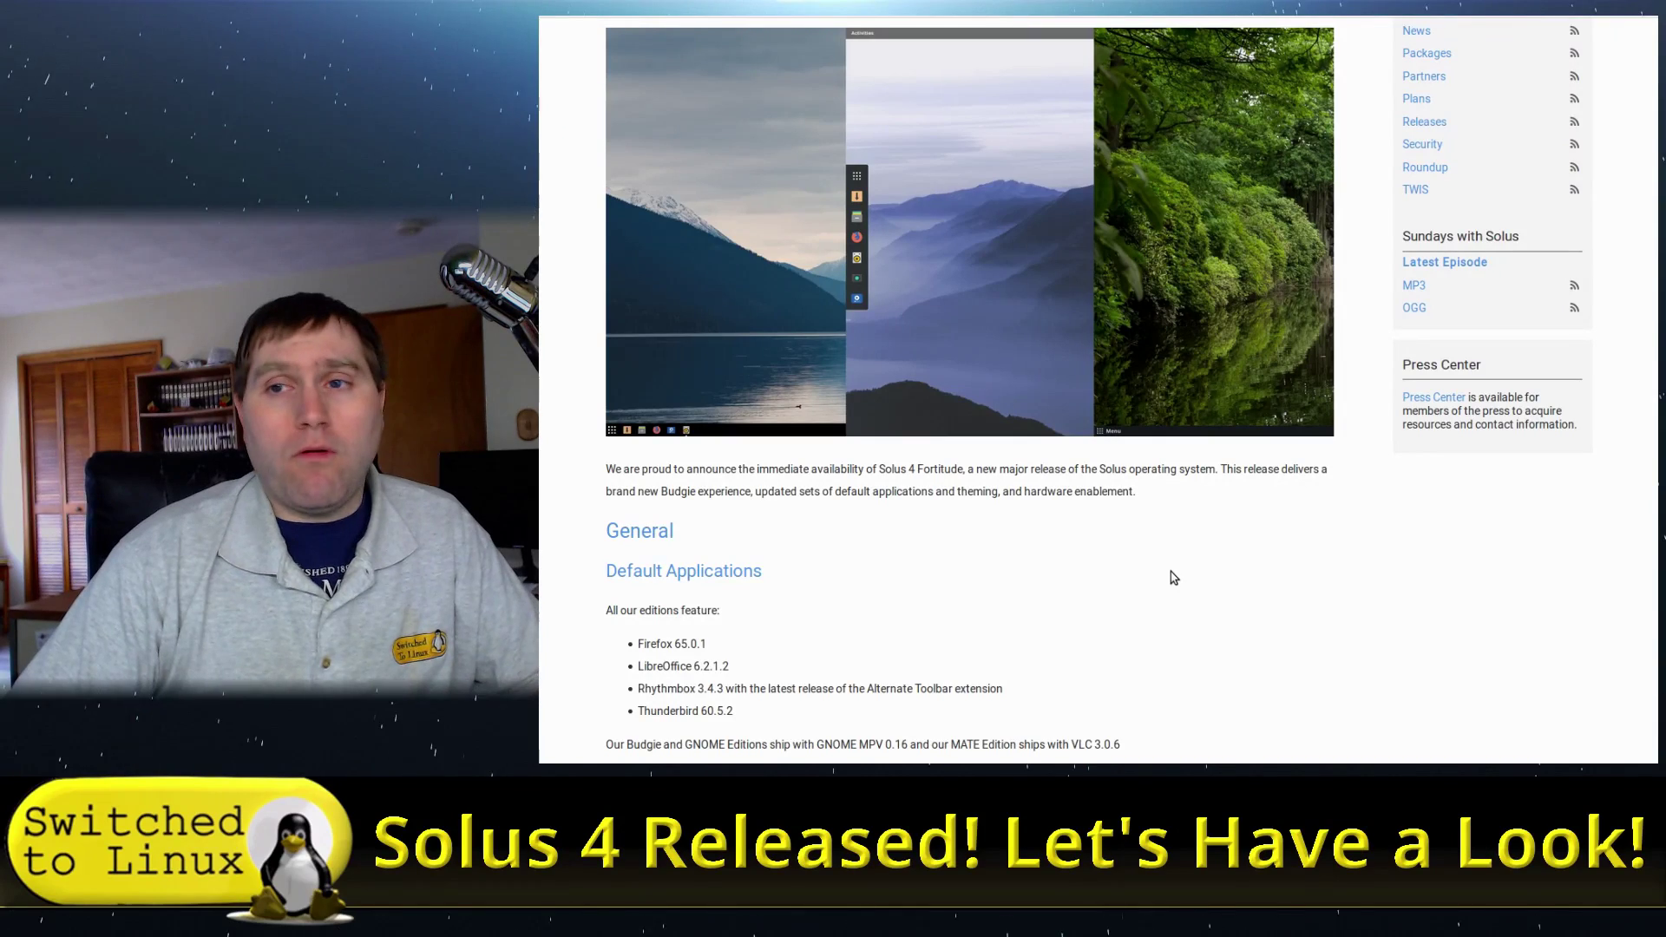
{"action": "scroll", "coordinate": [1173, 578], "scroll_direction": "down", "scroll_amount": 3}
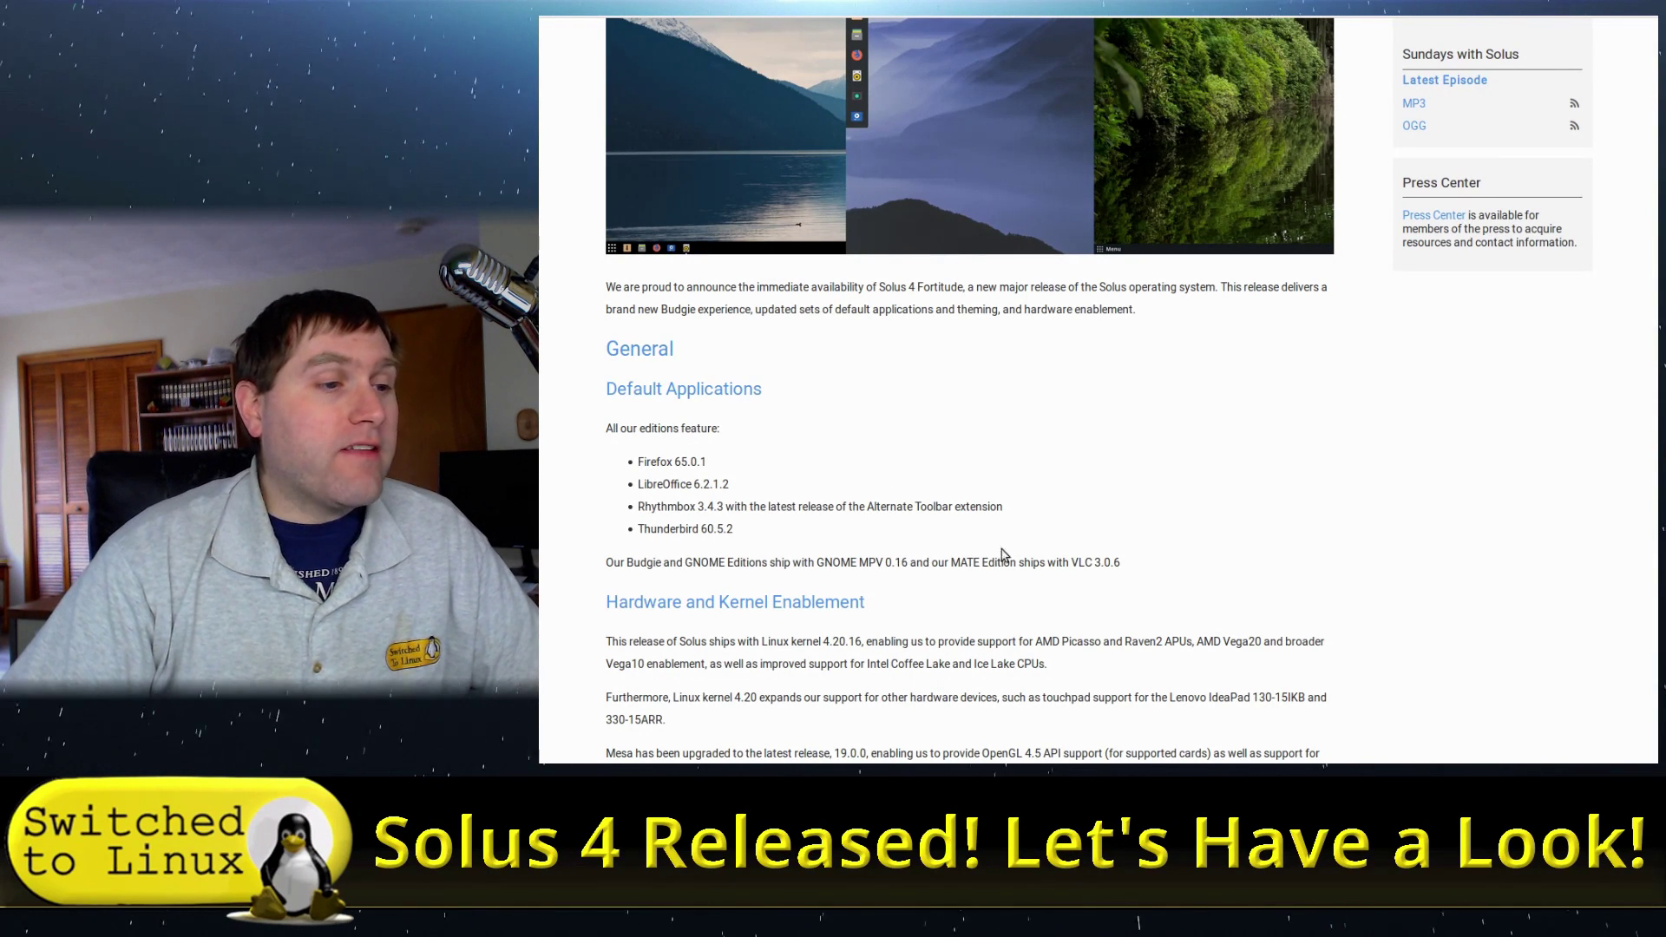
{"action": "scroll", "coordinate": [1002, 554], "scroll_direction": "down", "scroll_amount": 4}
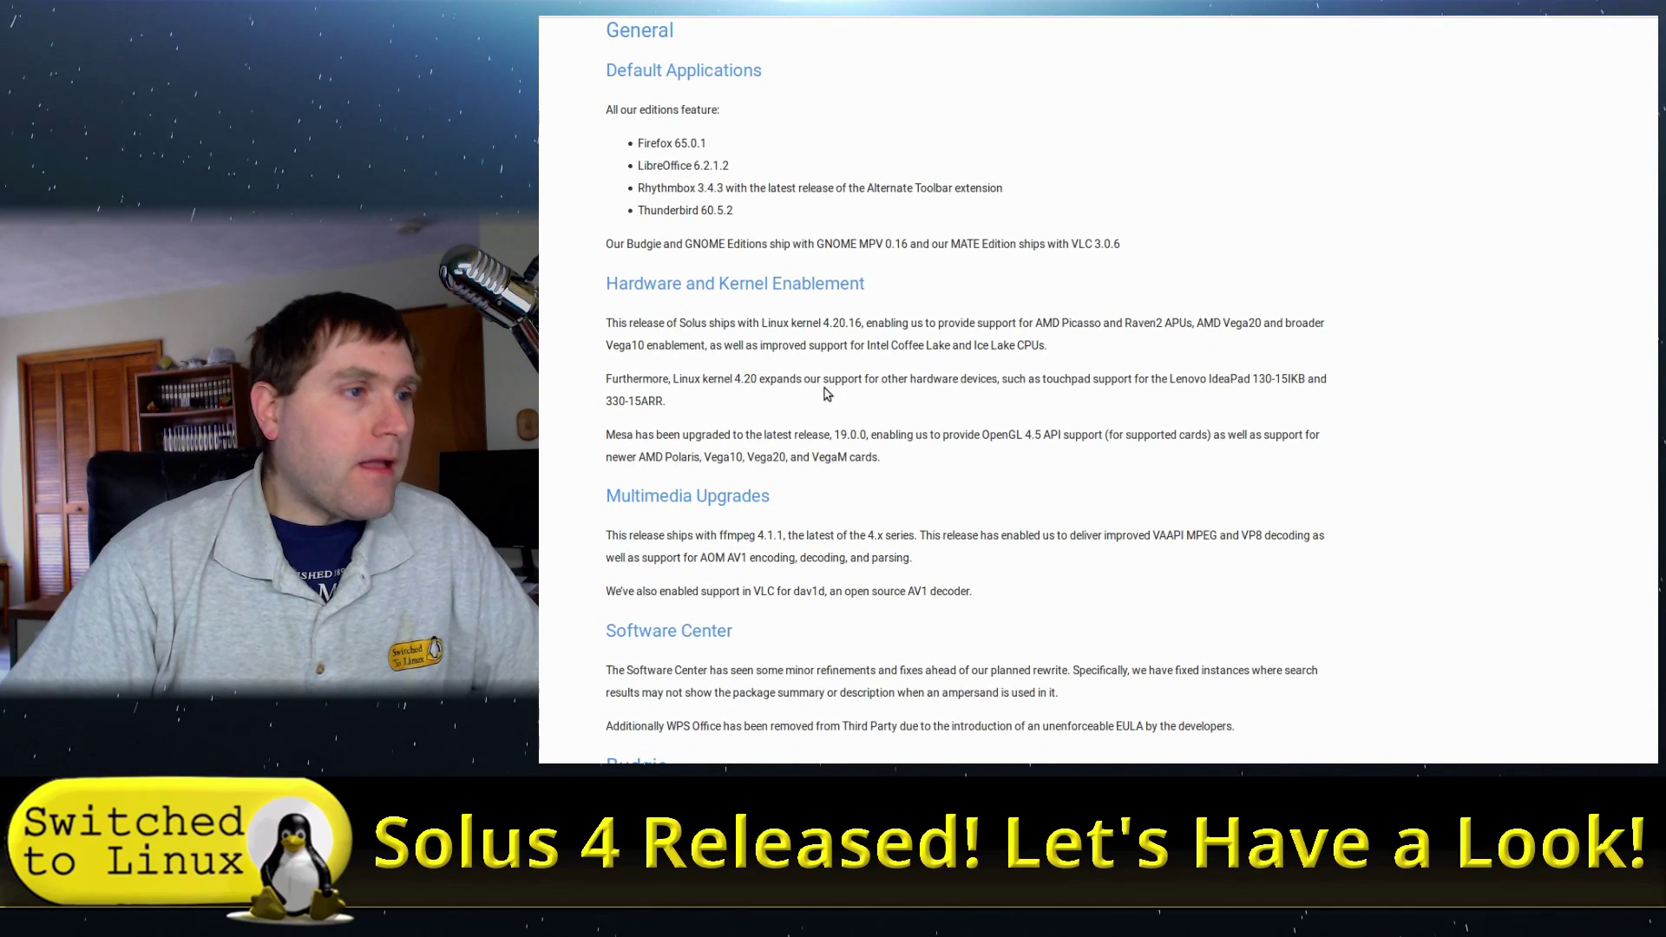
{"action": "scroll", "coordinate": [803, 530], "scroll_direction": "down", "scroll_amount": 2}
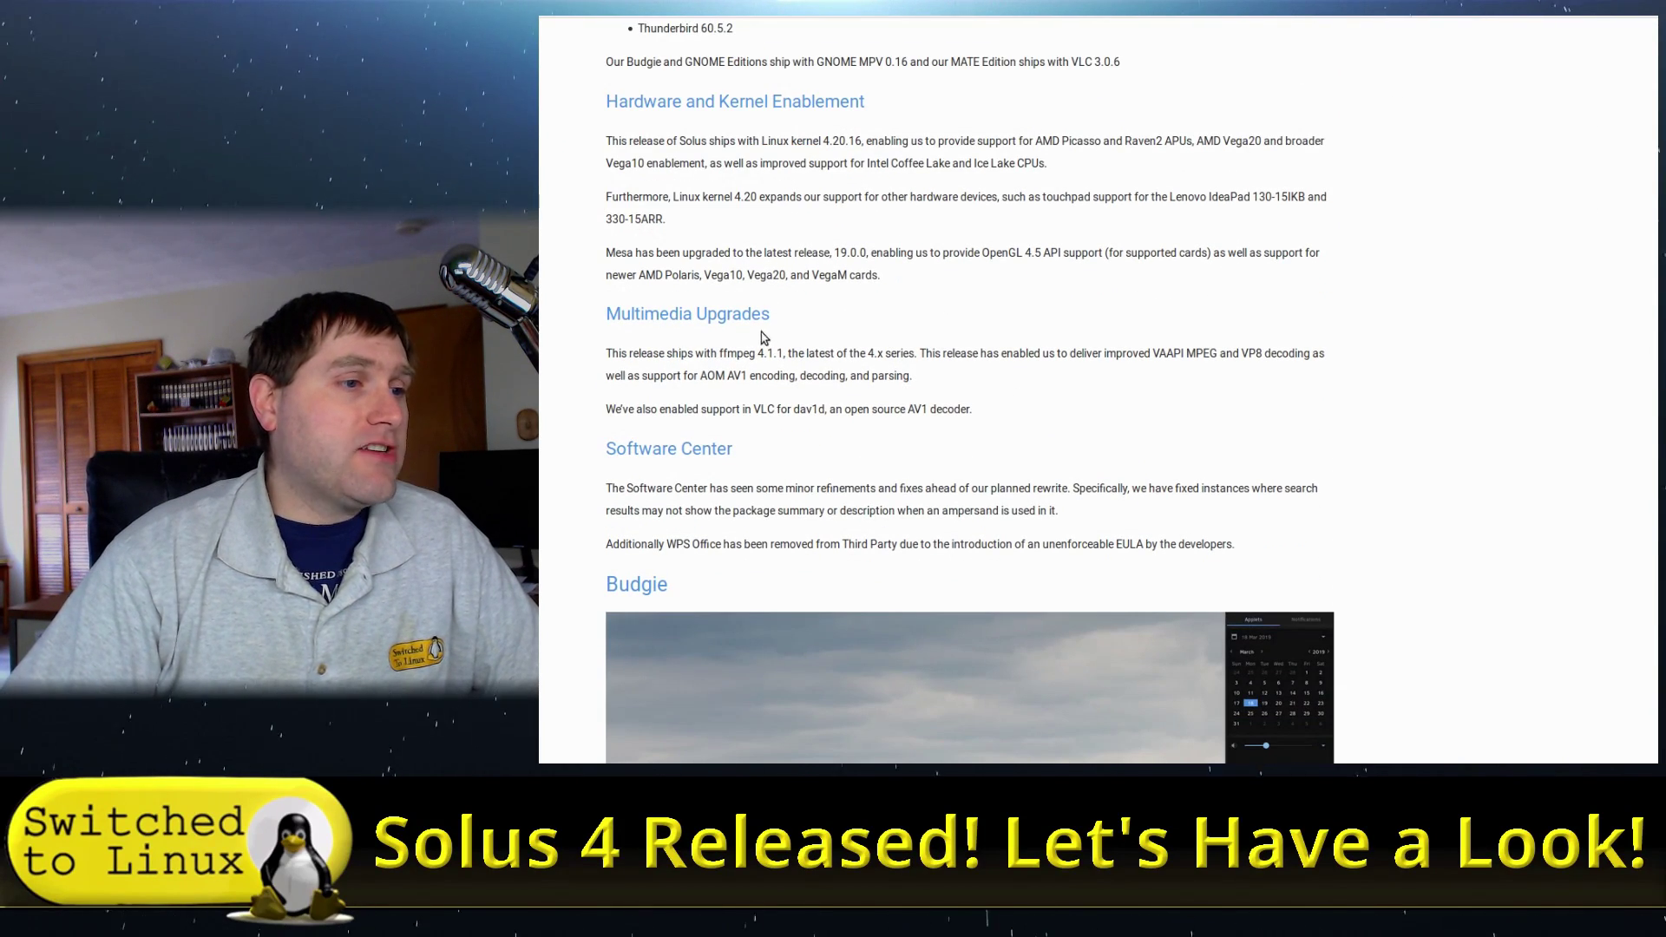
{"action": "scroll", "coordinate": [743, 529], "scroll_direction": "down", "scroll_amount": 1}
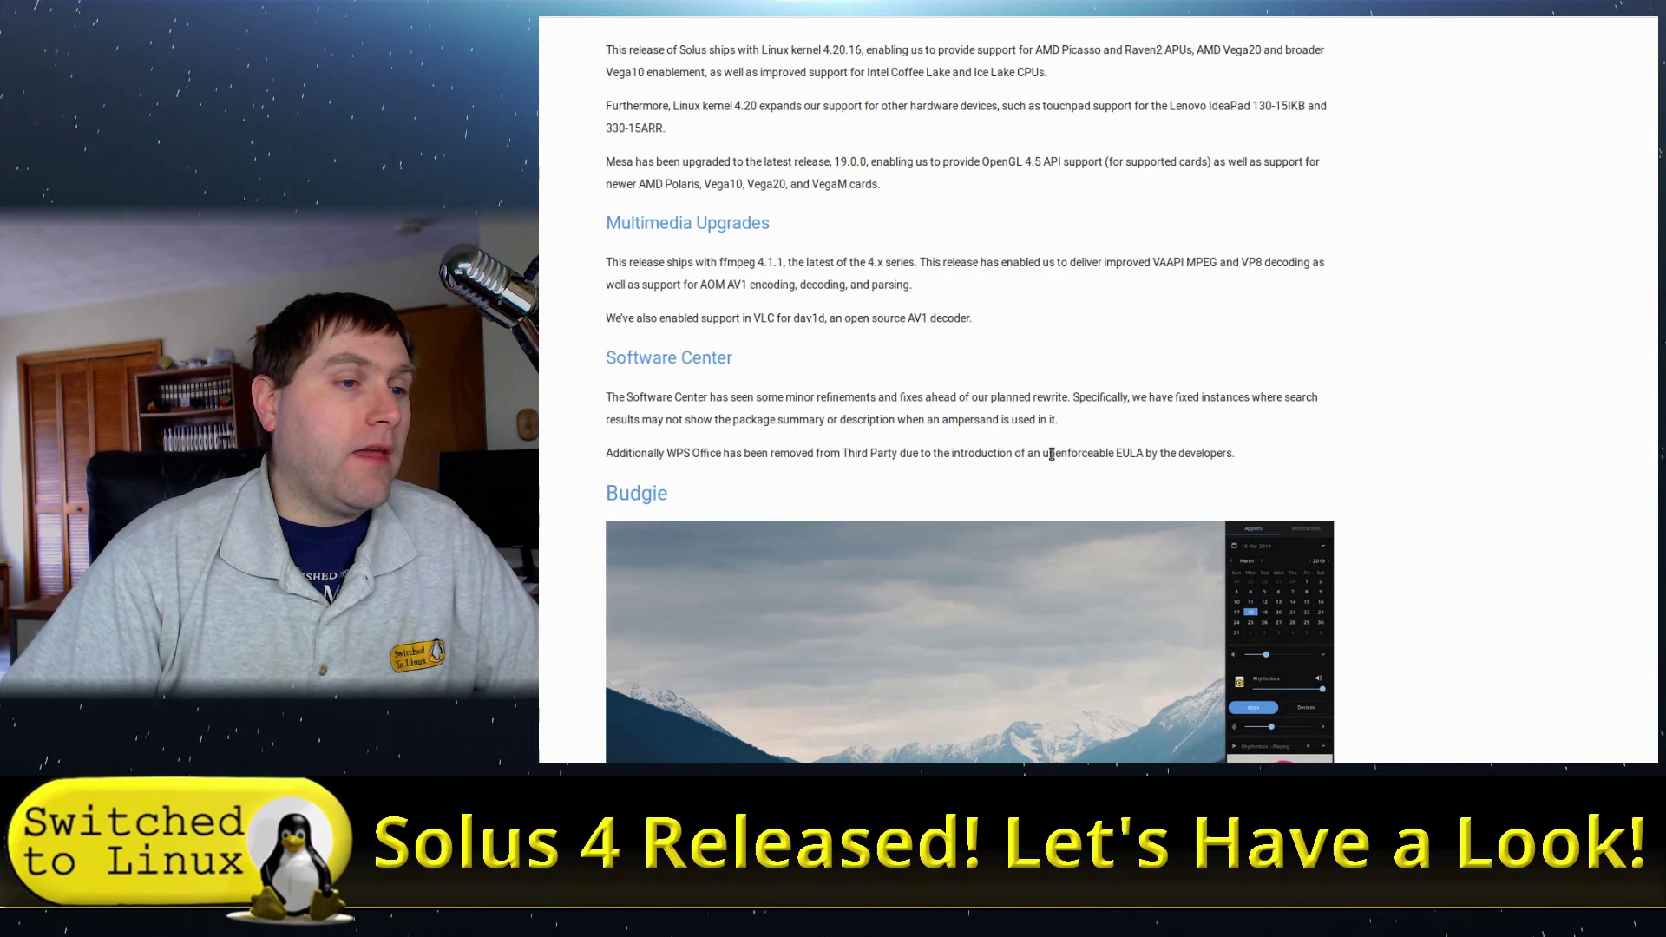
{"action": "left_click_drag", "start_coordinate": [1051, 454], "coordinate": [1302, 443]}
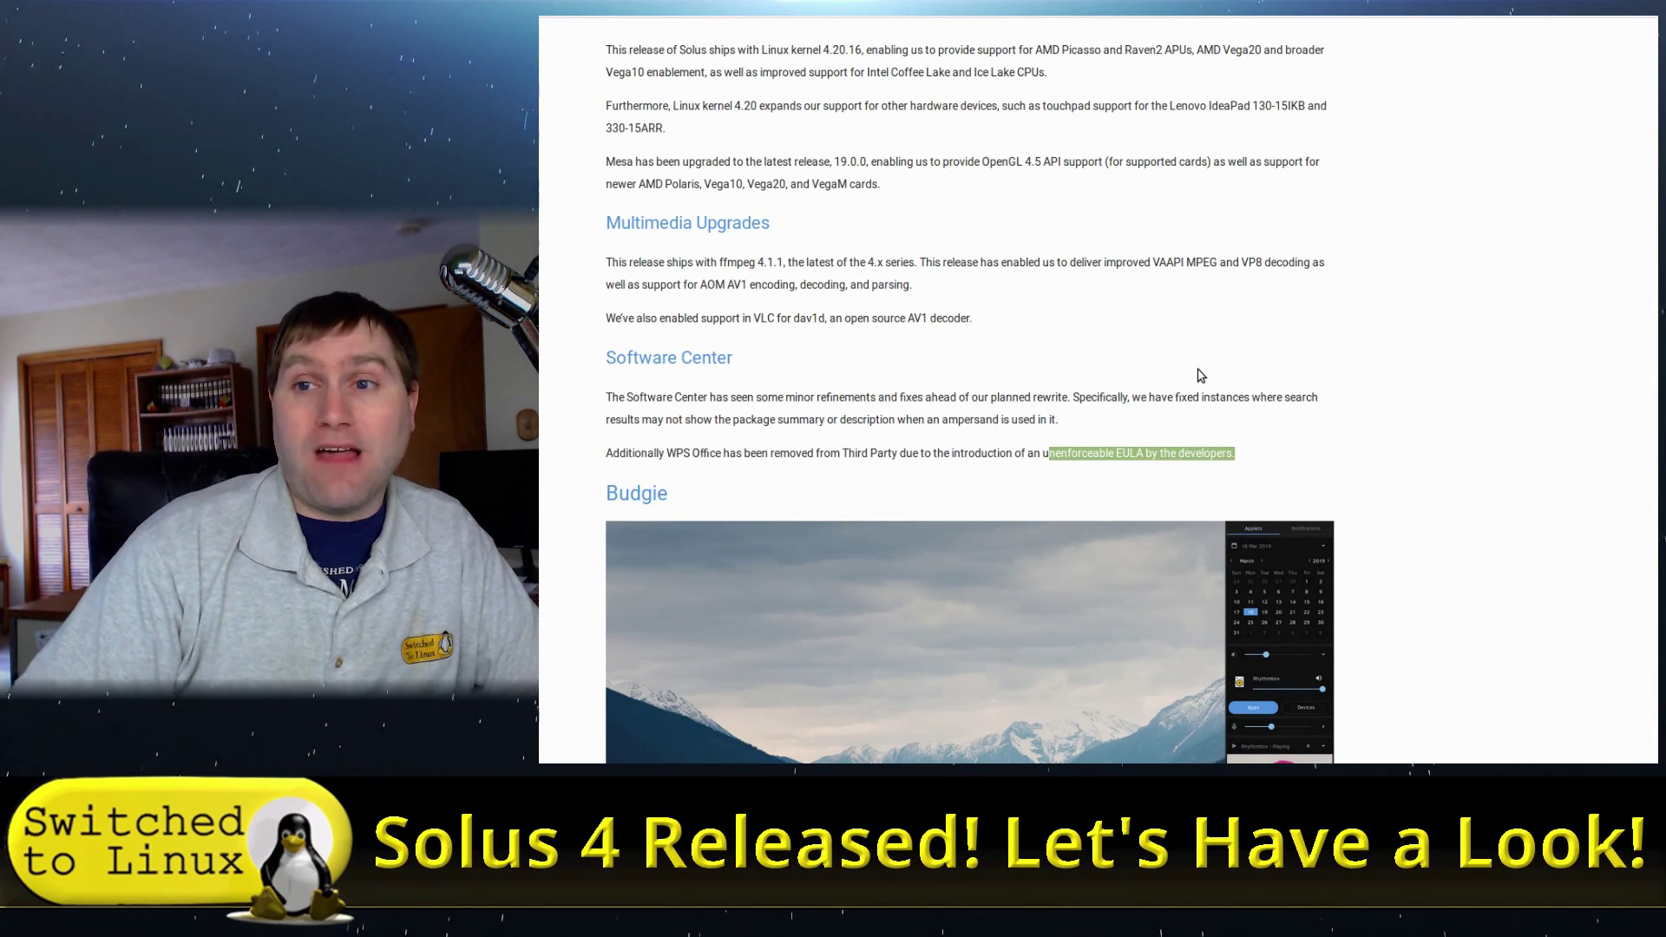
{"action": "scroll", "coordinate": [1165, 394], "scroll_direction": "down", "scroll_amount": 3}
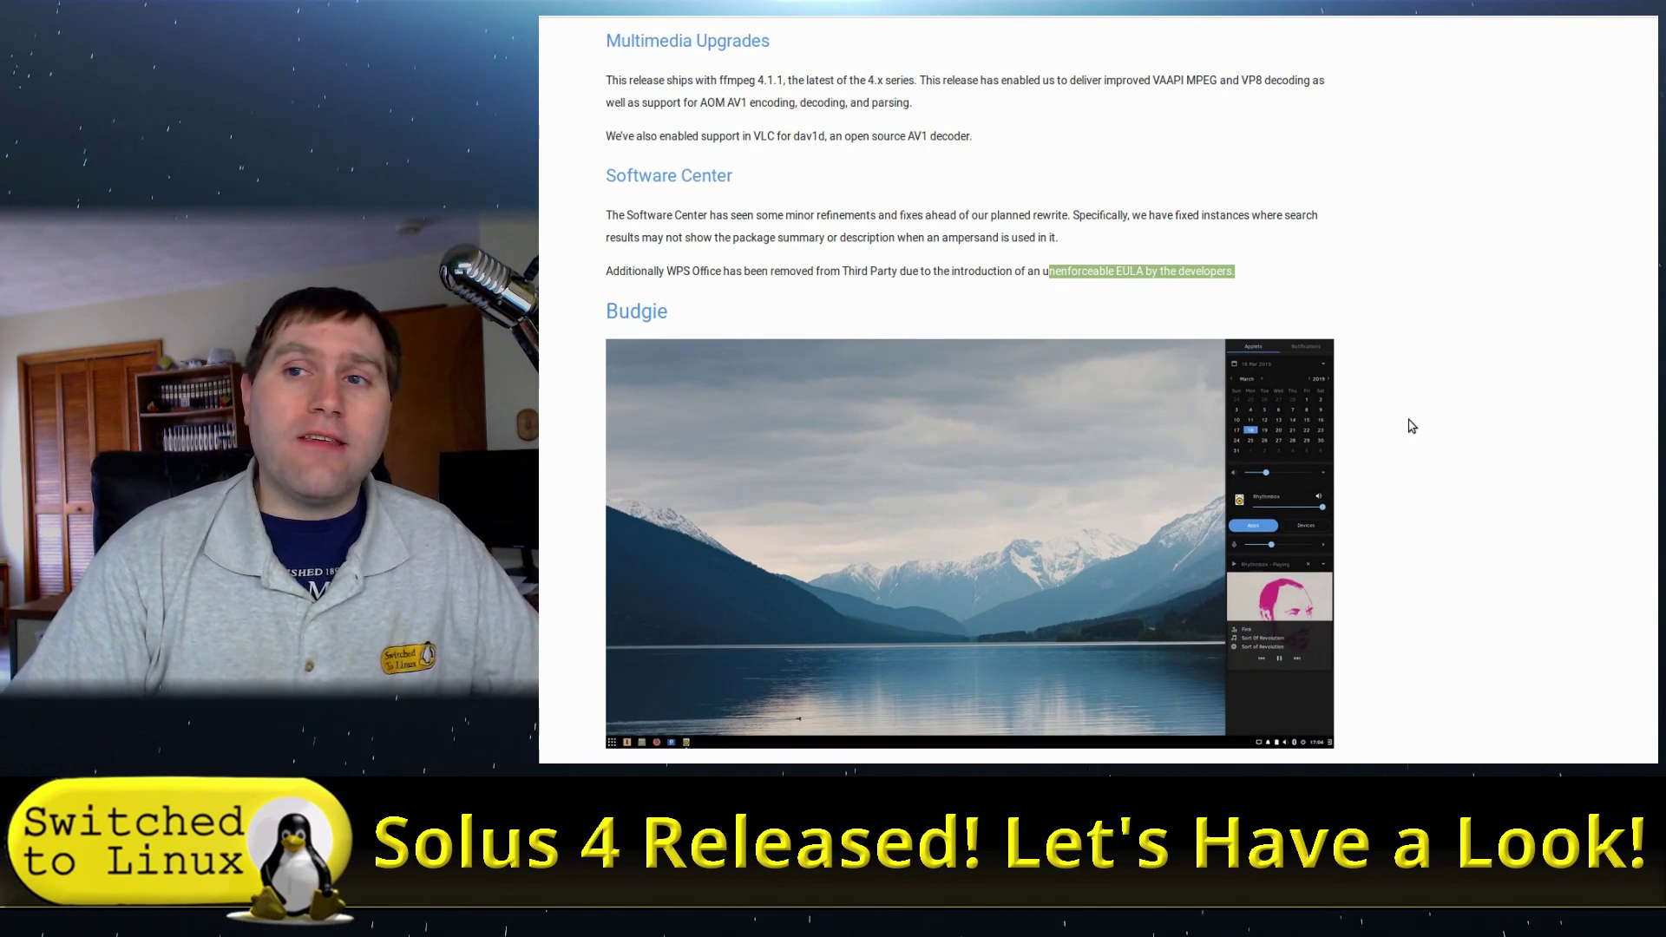
{"action": "scroll", "coordinate": [1413, 423], "scroll_direction": "down", "scroll_amount": 3}
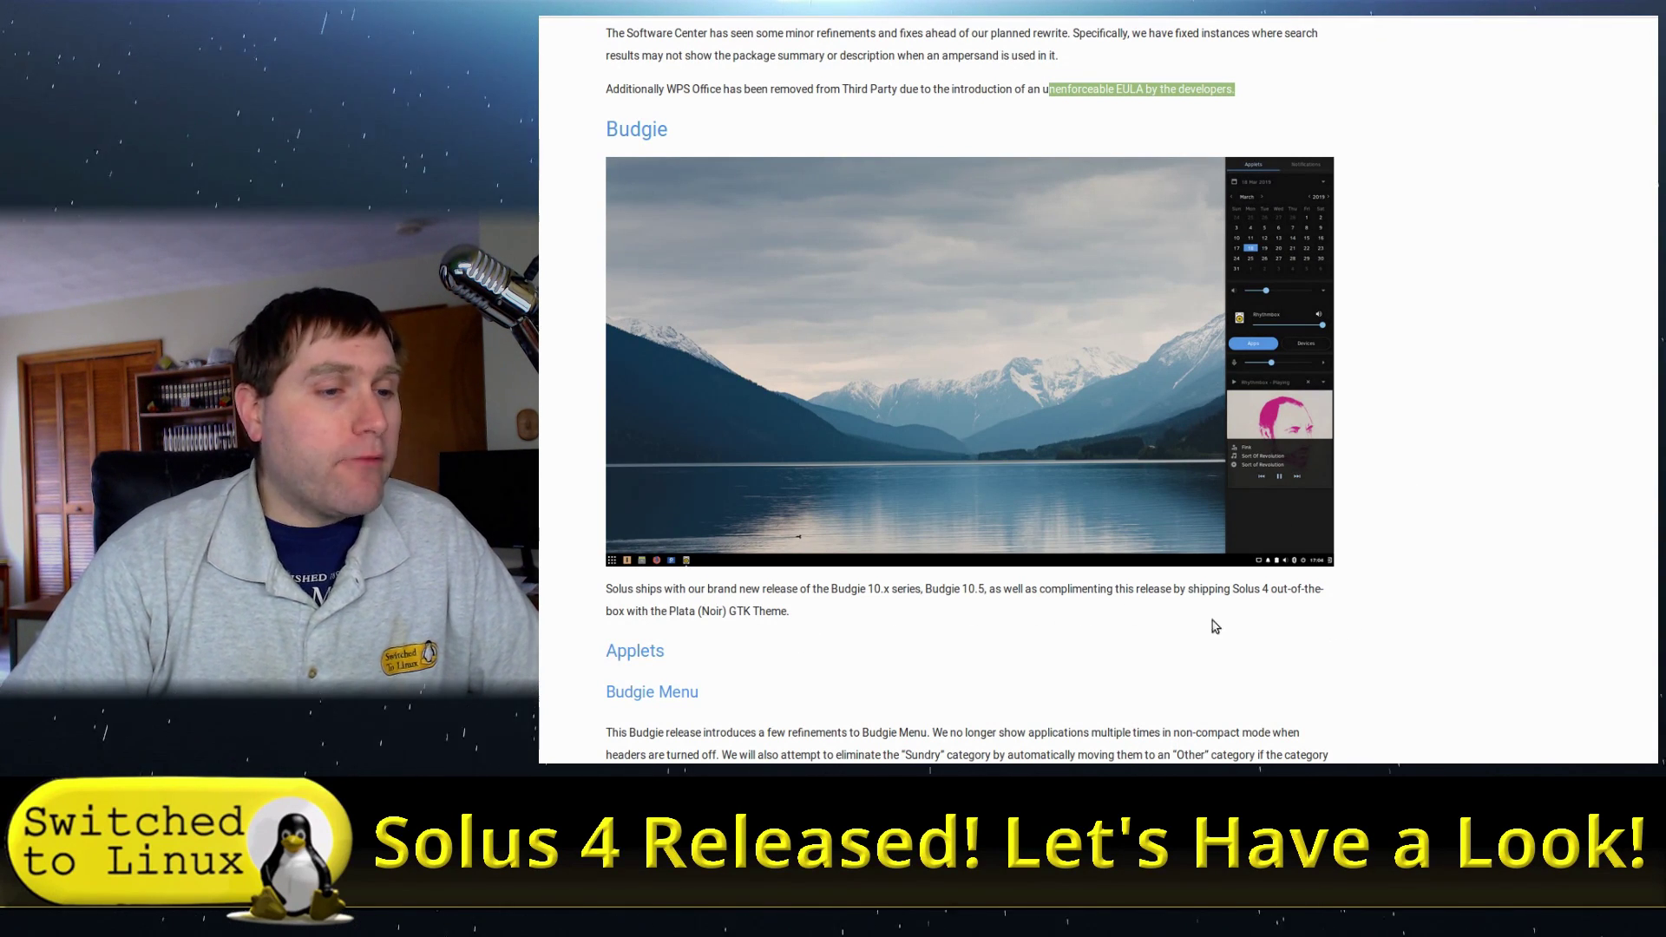
{"action": "scroll", "coordinate": [1163, 631], "scroll_direction": "down", "scroll_amount": 3}
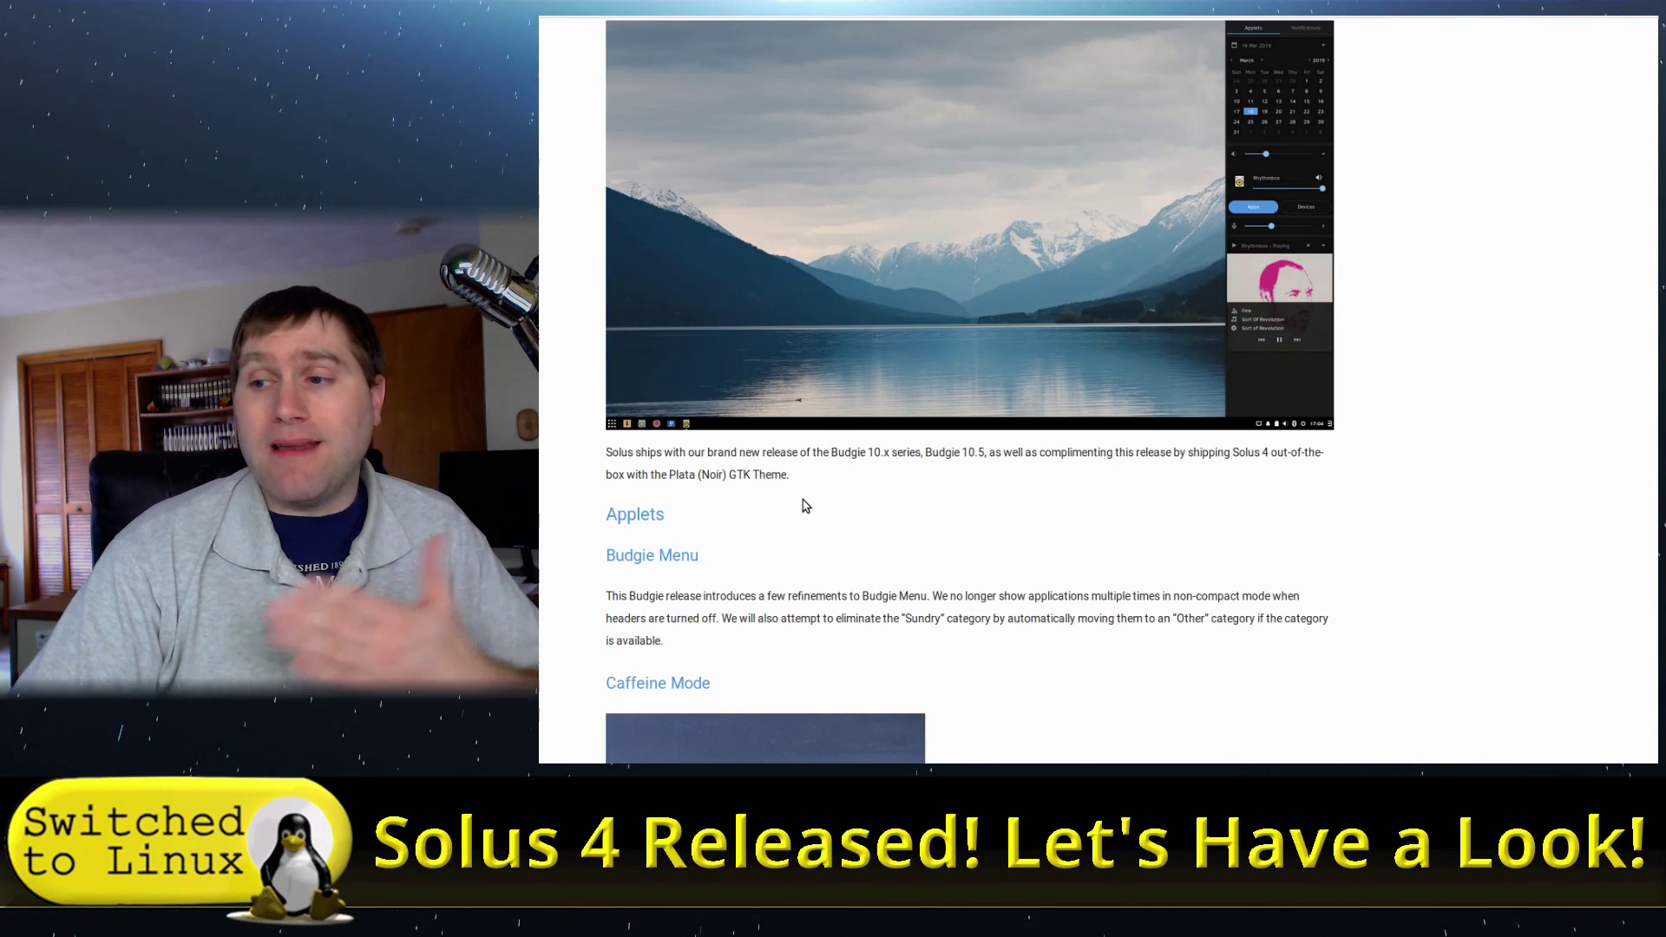
{"action": "scroll", "coordinate": [786, 525], "scroll_direction": "down", "scroll_amount": 5}
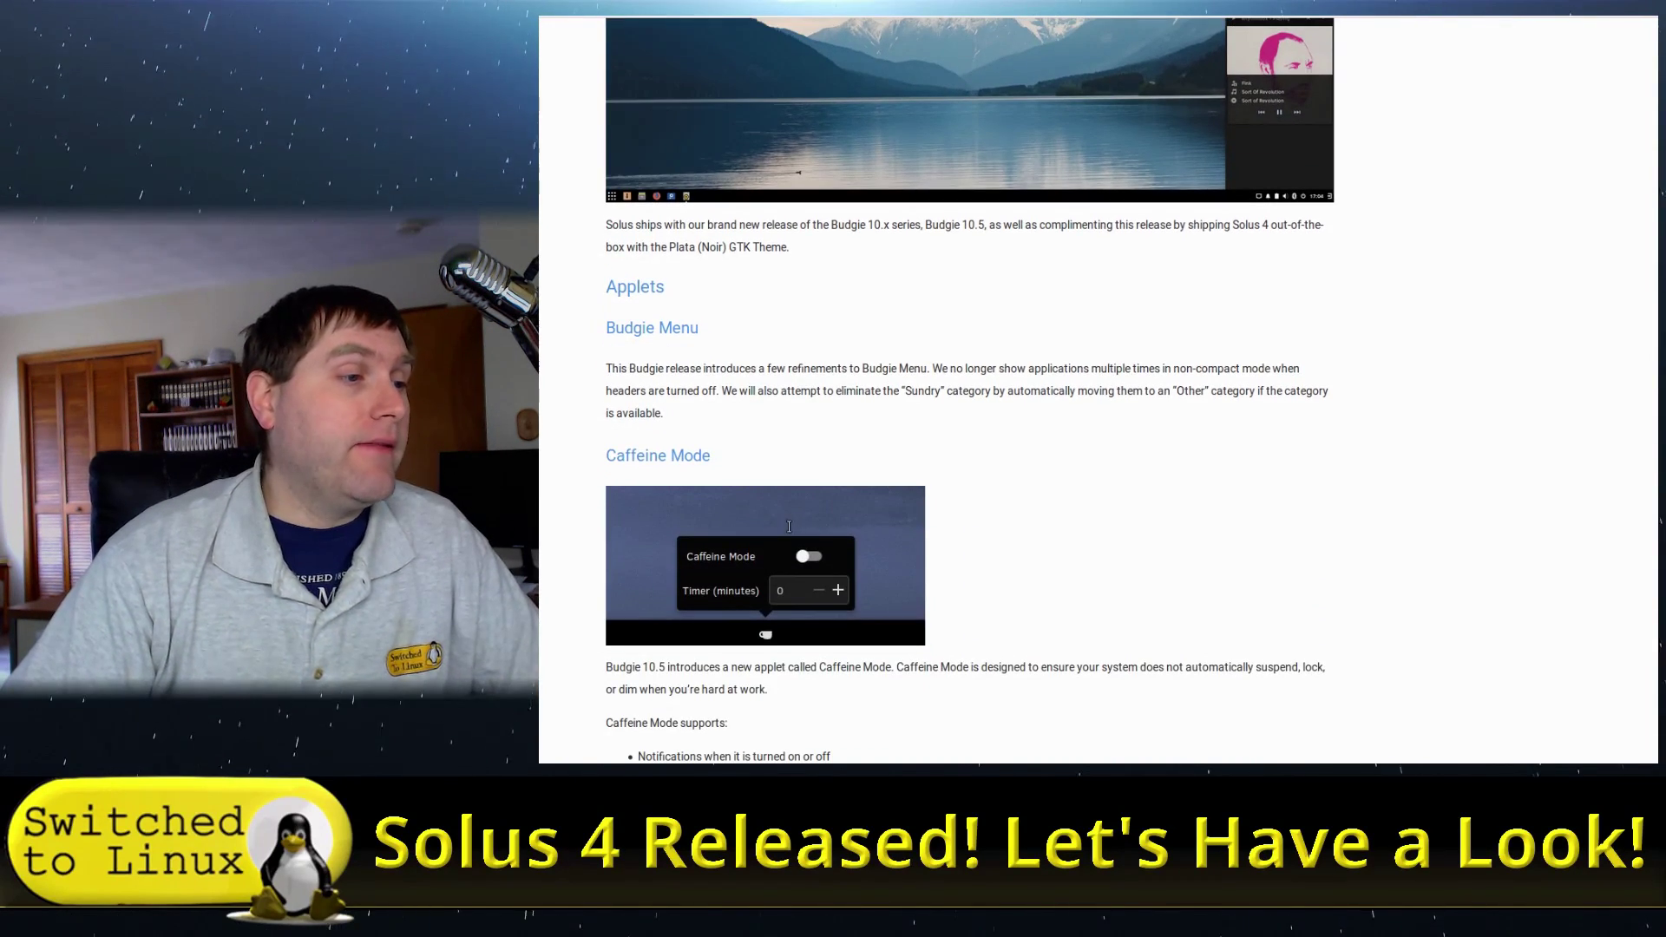
{"action": "scroll", "coordinate": [793, 492], "scroll_direction": "down", "scroll_amount": 2}
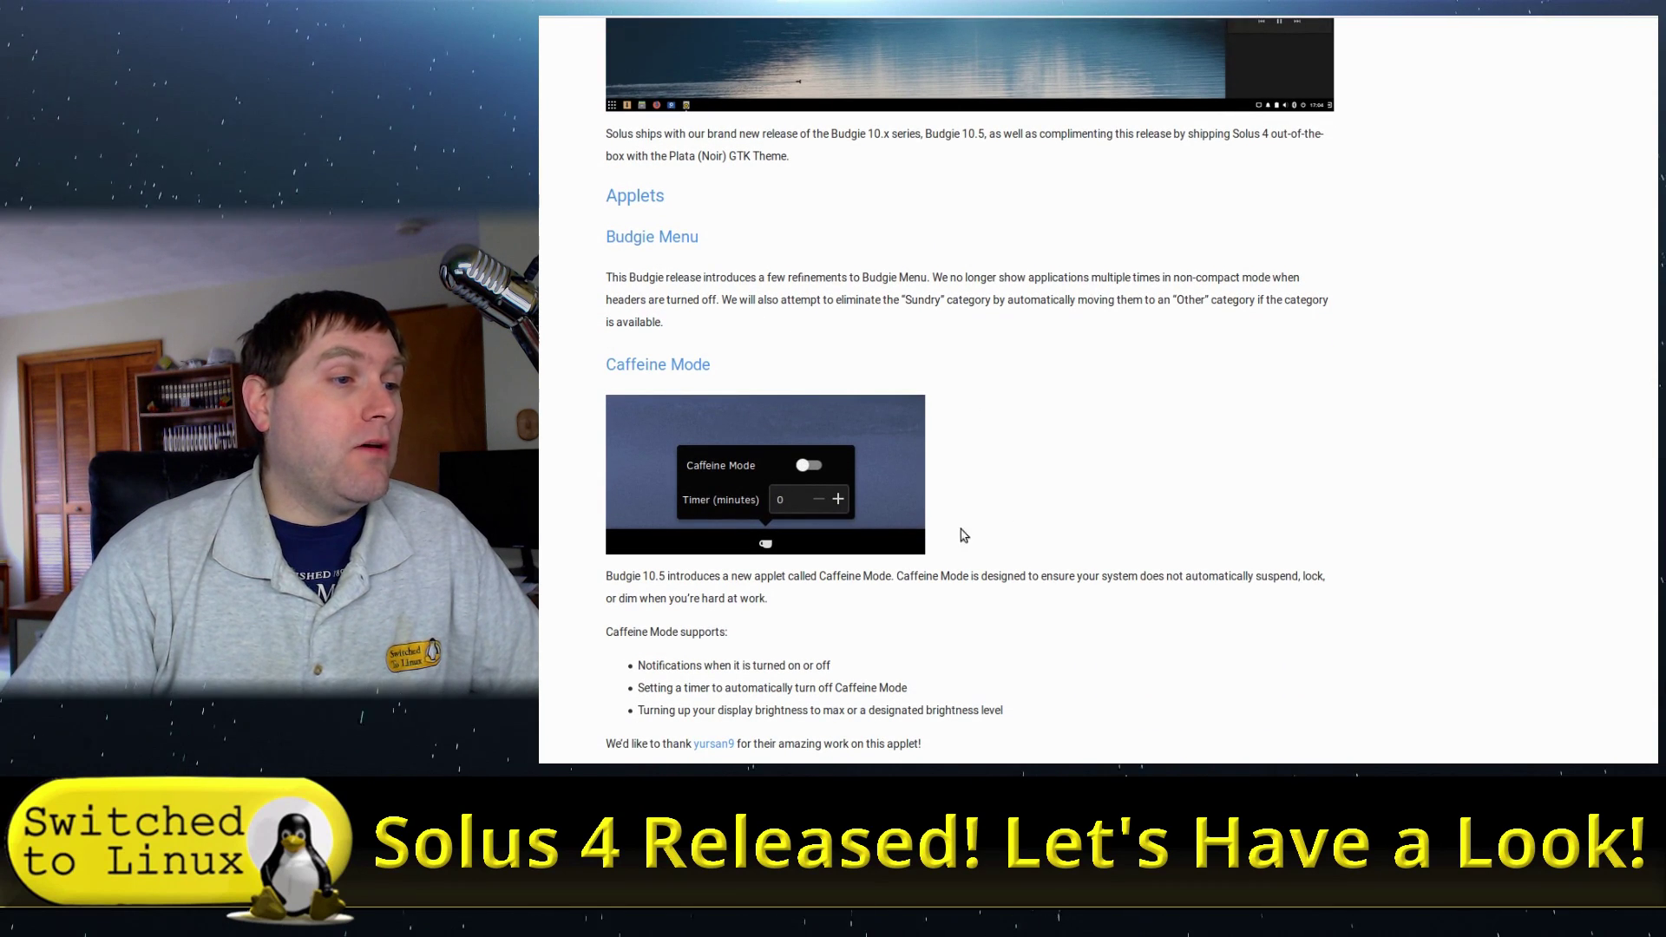
{"action": "scroll", "coordinate": [818, 737], "scroll_direction": "down", "scroll_amount": 9}
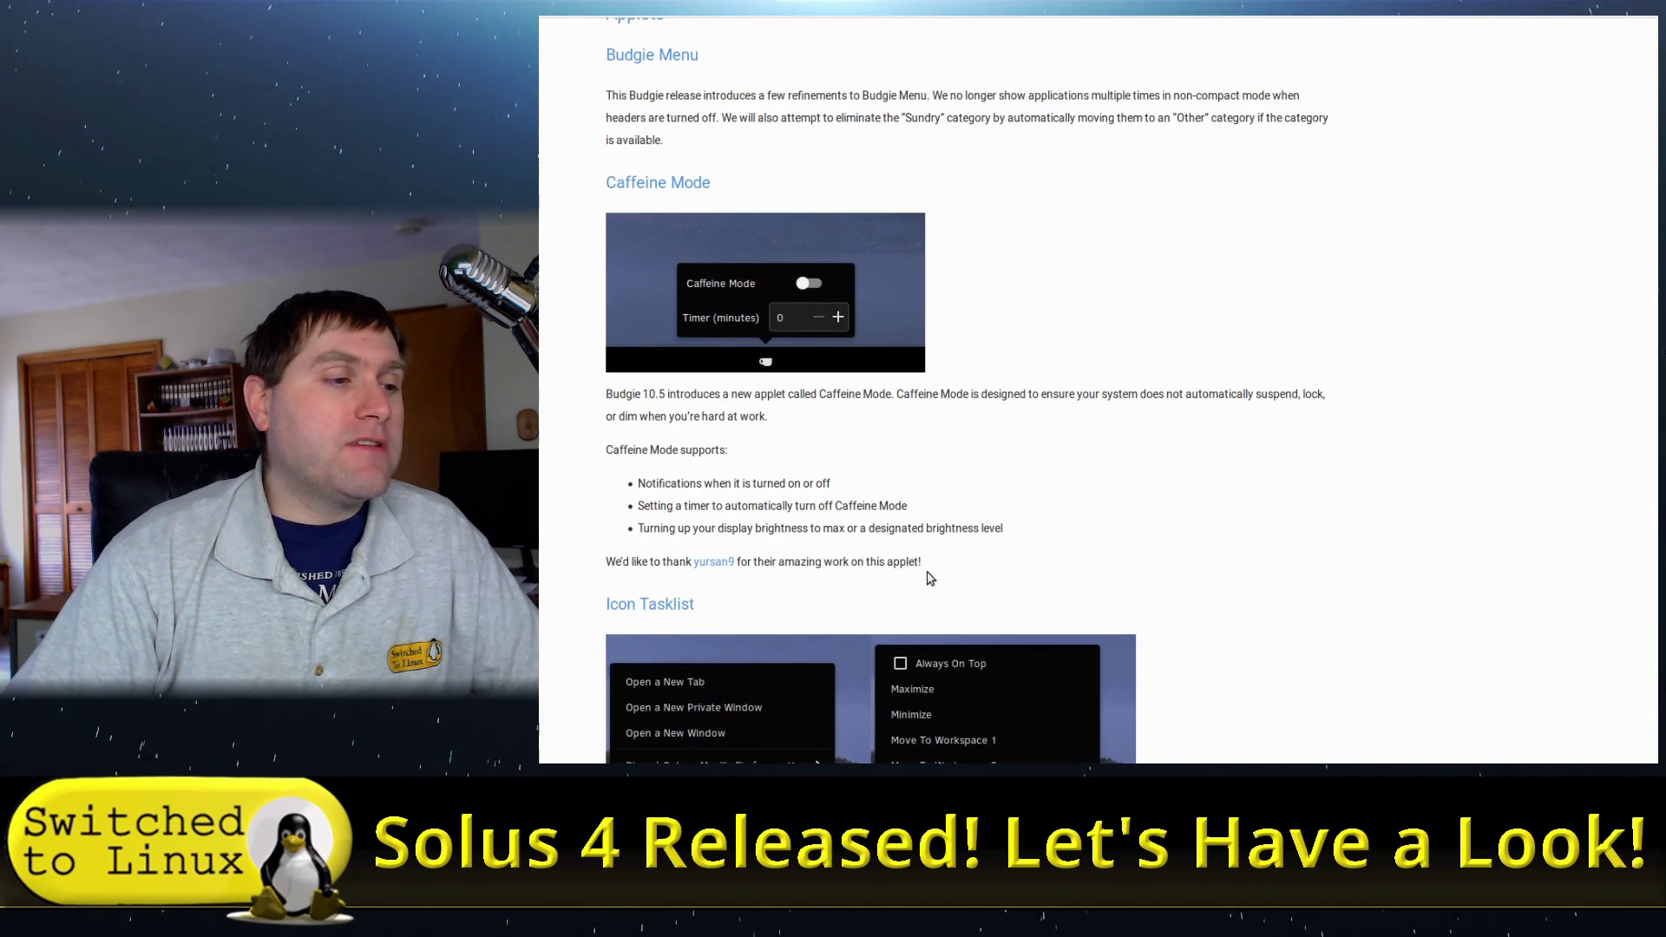
{"action": "scroll", "coordinate": [1142, 618], "scroll_direction": "down", "scroll_amount": 5}
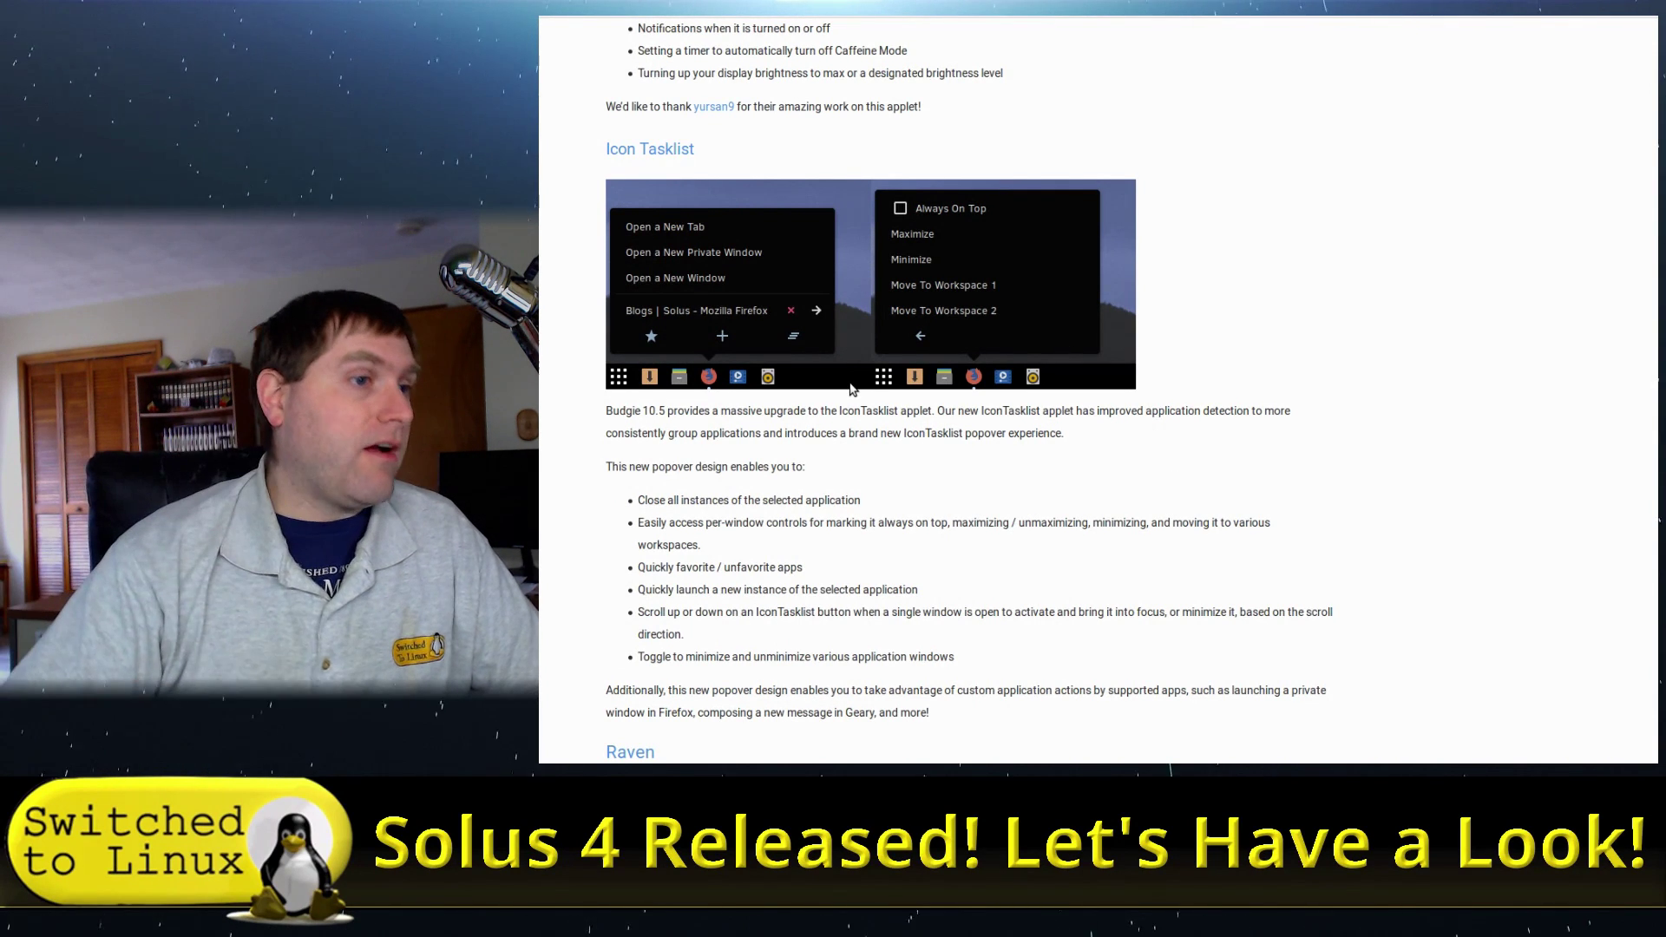
{"action": "scroll", "coordinate": [932, 685], "scroll_direction": "down", "scroll_amount": 4}
{"action": "scroll", "coordinate": [997, 465], "scroll_direction": "down", "scroll_amount": 13}
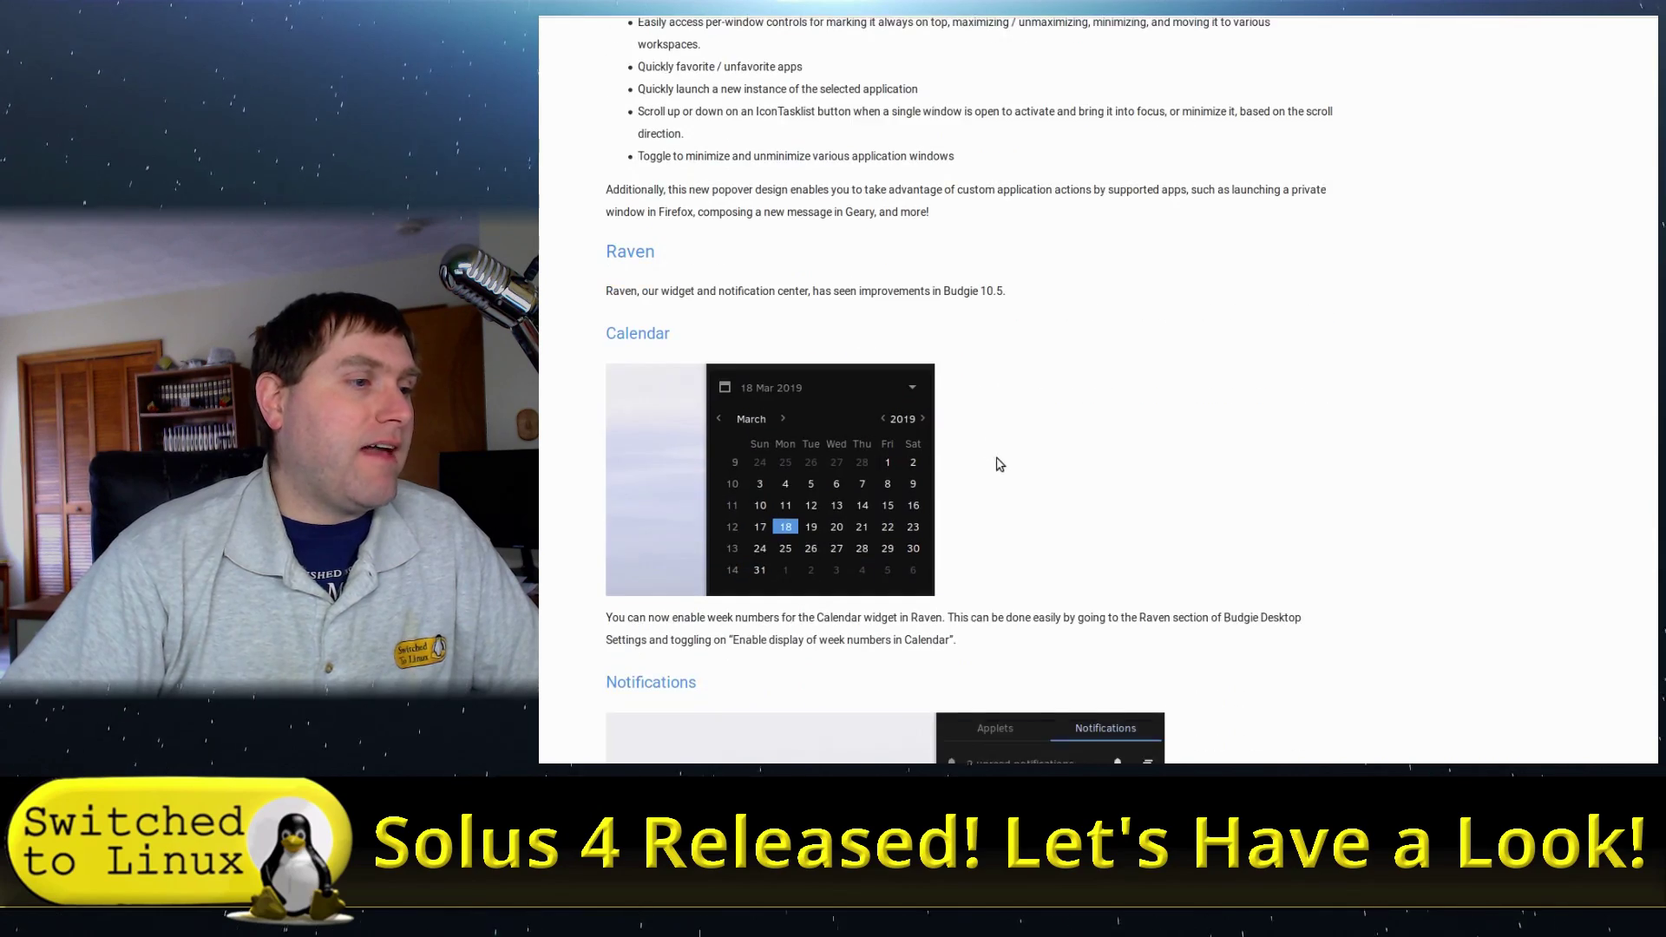
{"action": "scroll", "coordinate": [1140, 476], "scroll_direction": "down", "scroll_amount": 20}
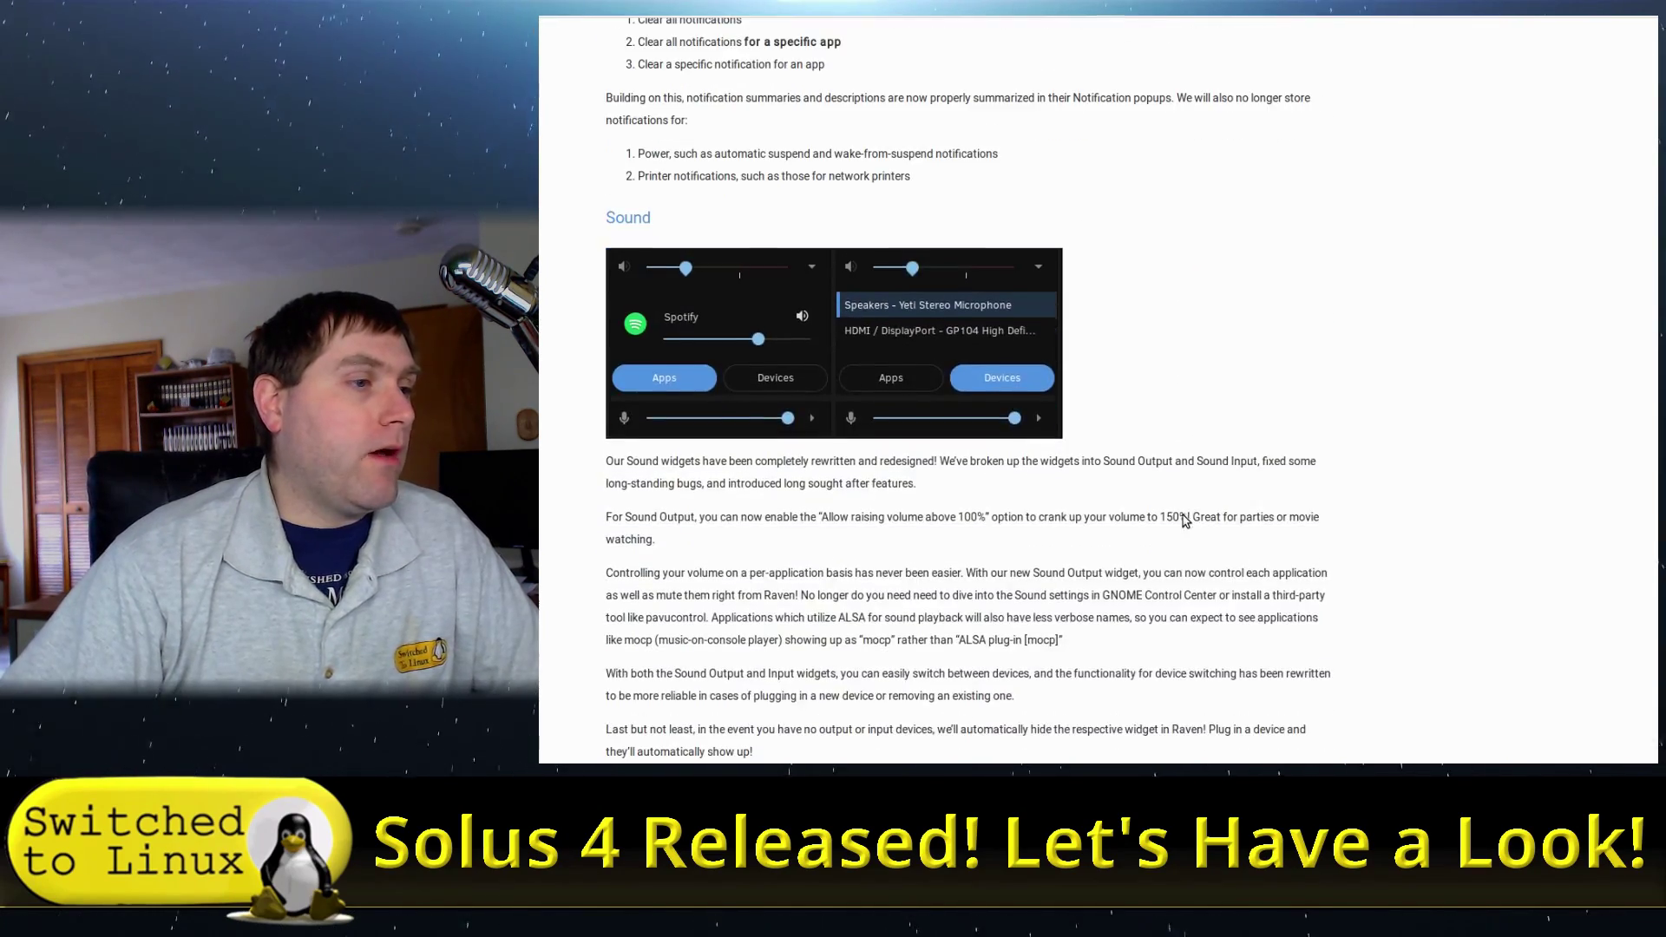
{"action": "scroll", "coordinate": [1182, 518], "scroll_direction": "down", "scroll_amount": 18}
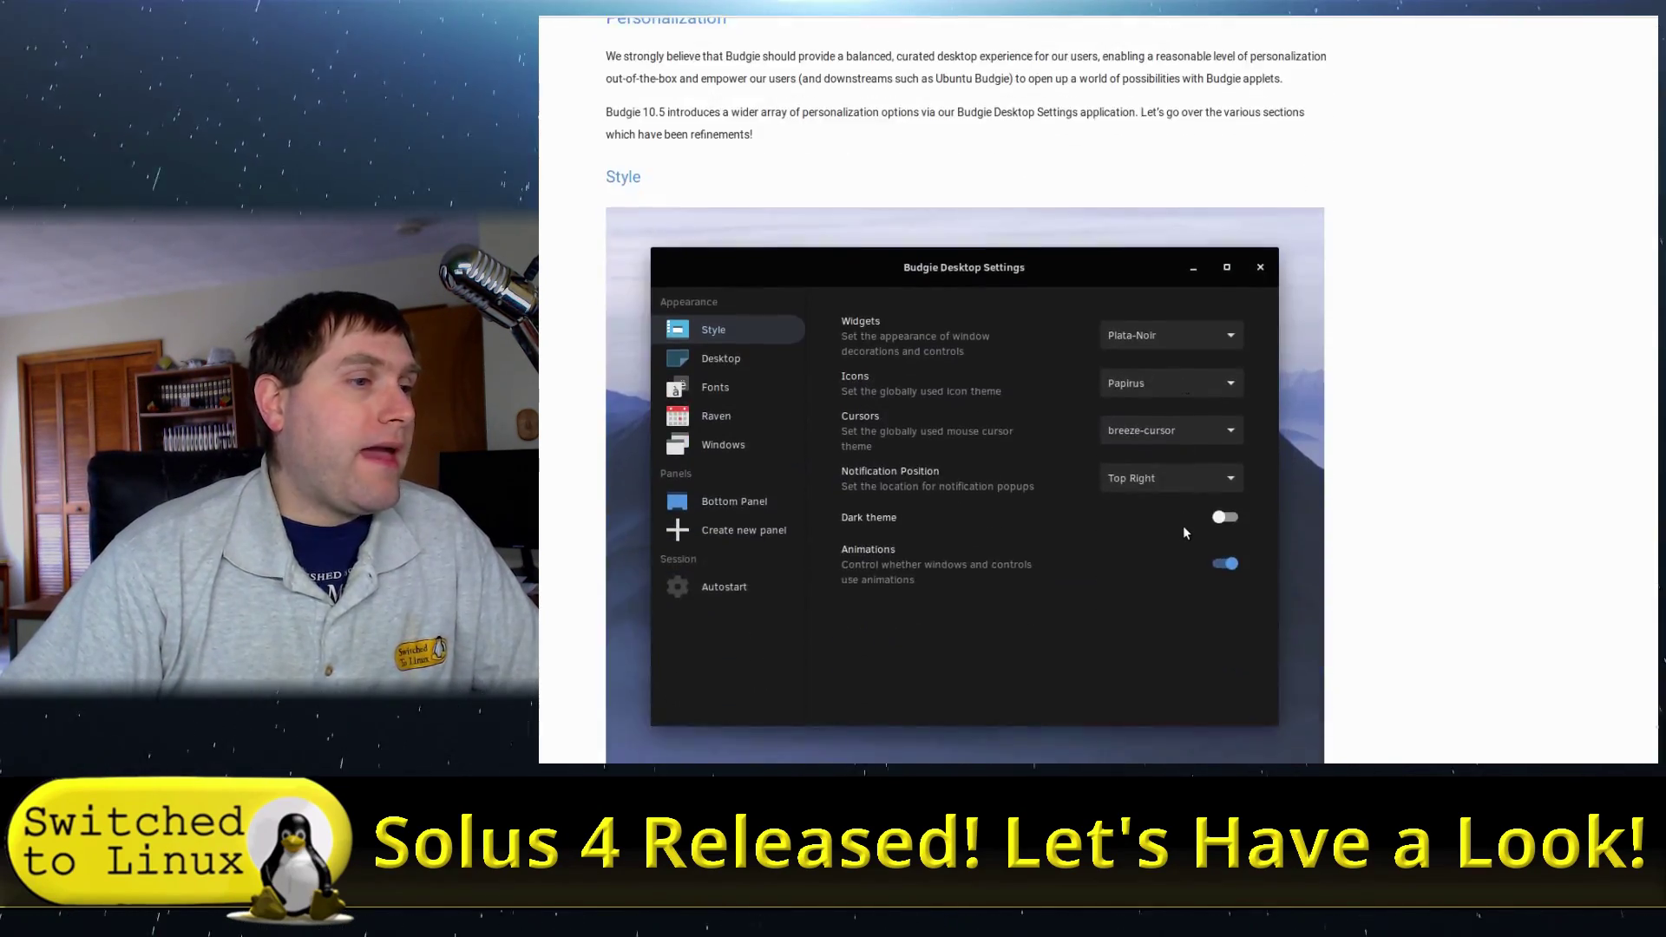
{"action": "scroll", "coordinate": [1200, 526], "scroll_direction": "down", "scroll_amount": 20}
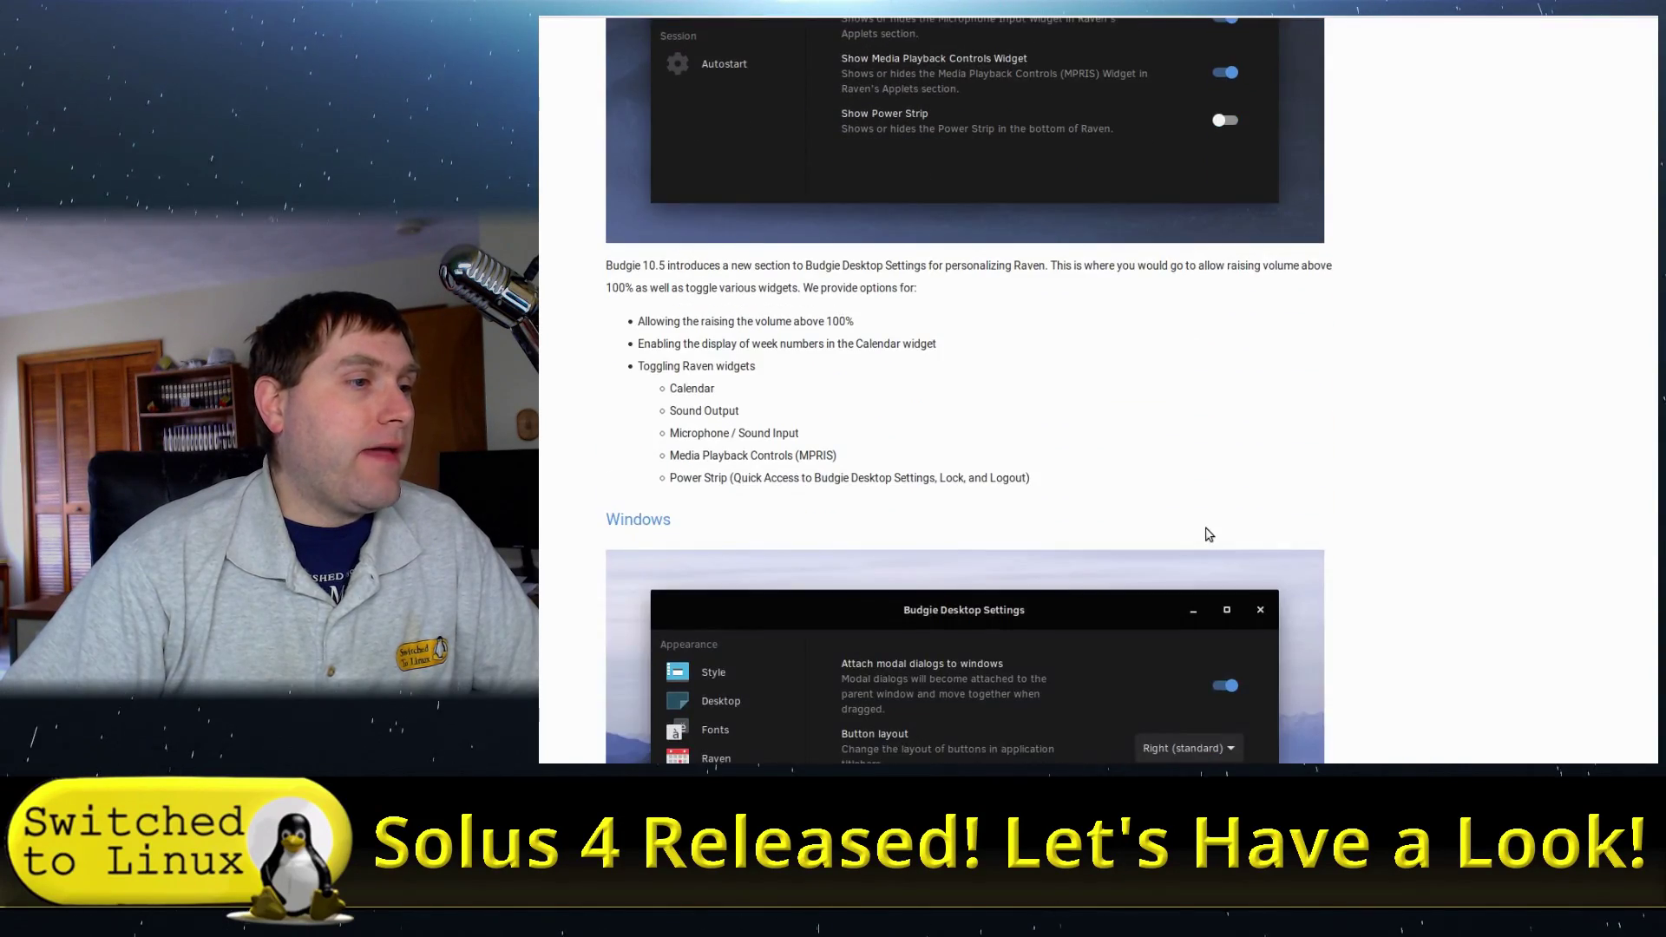
{"action": "scroll", "coordinate": [1210, 534], "scroll_direction": "down", "scroll_amount": 18}
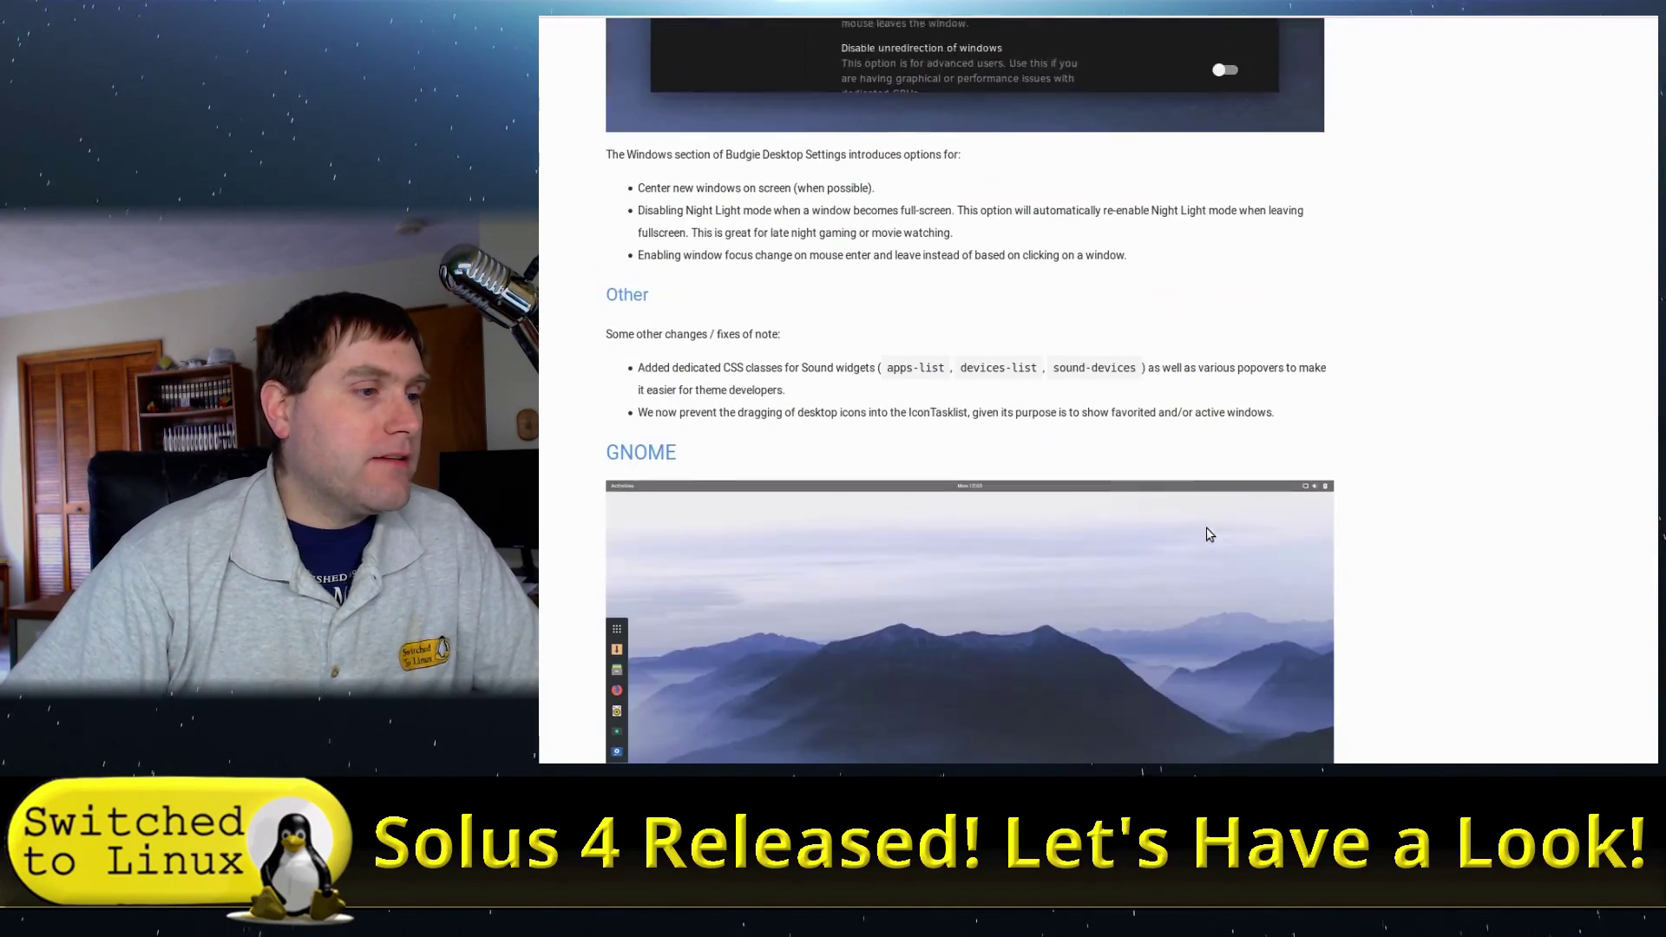
{"action": "scroll", "coordinate": [1208, 533], "scroll_direction": "down", "scroll_amount": 2}
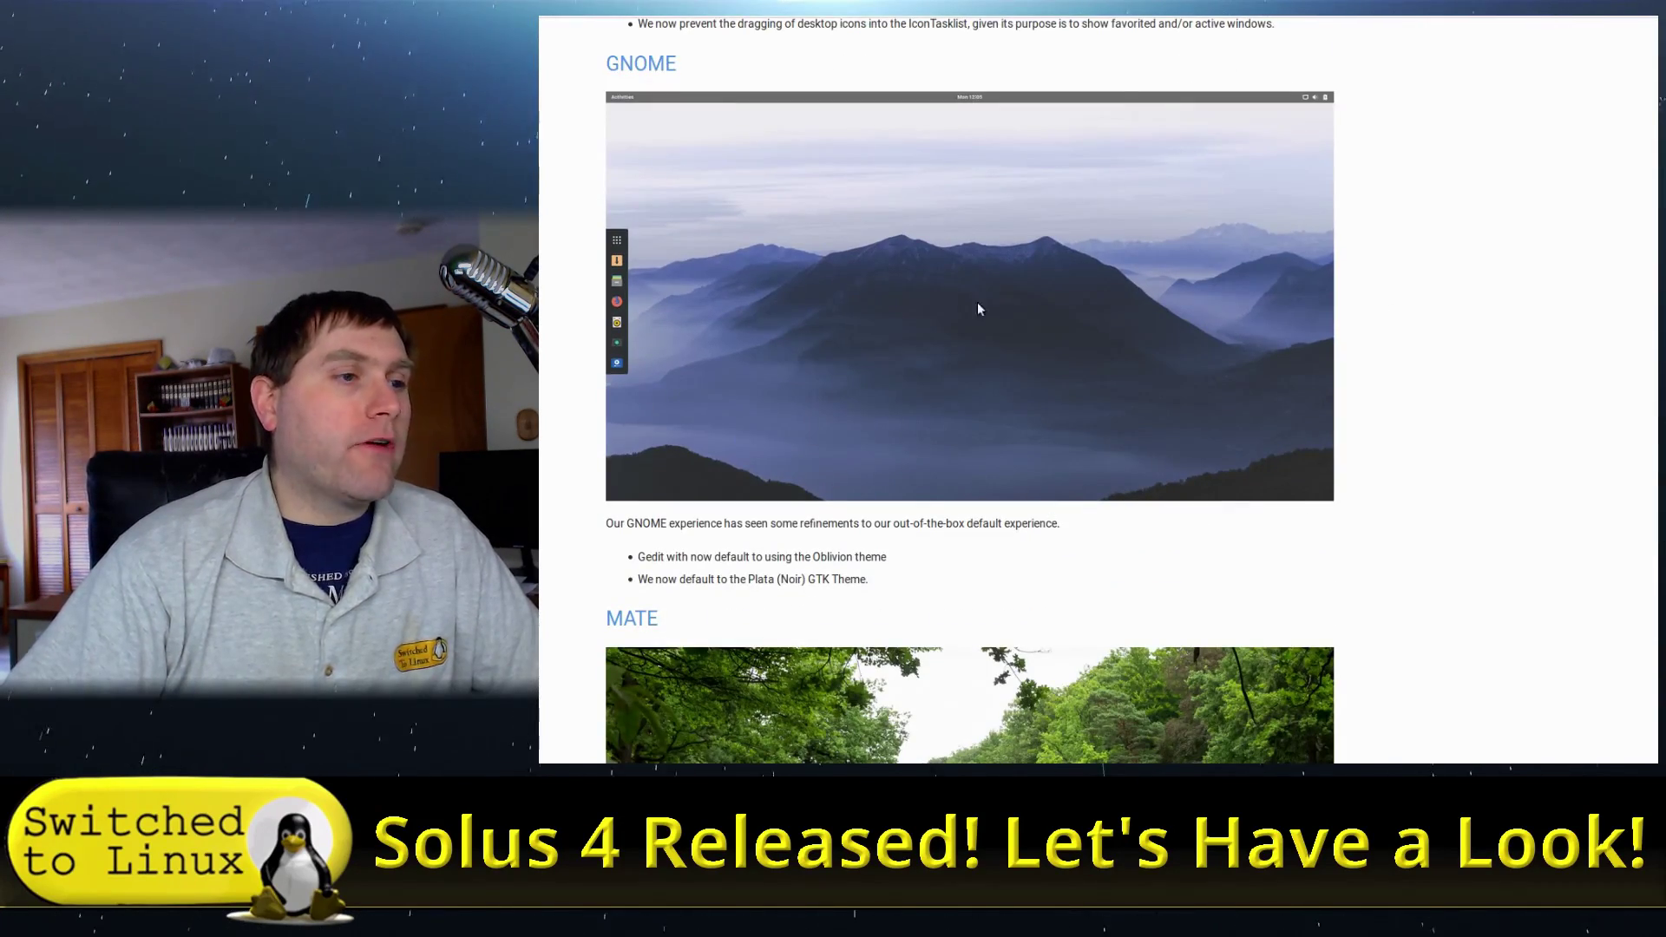
{"action": "scroll", "coordinate": [1236, 593], "scroll_direction": "down", "scroll_amount": 4}
{"action": "scroll", "coordinate": [986, 647], "scroll_direction": "down", "scroll_amount": 20}
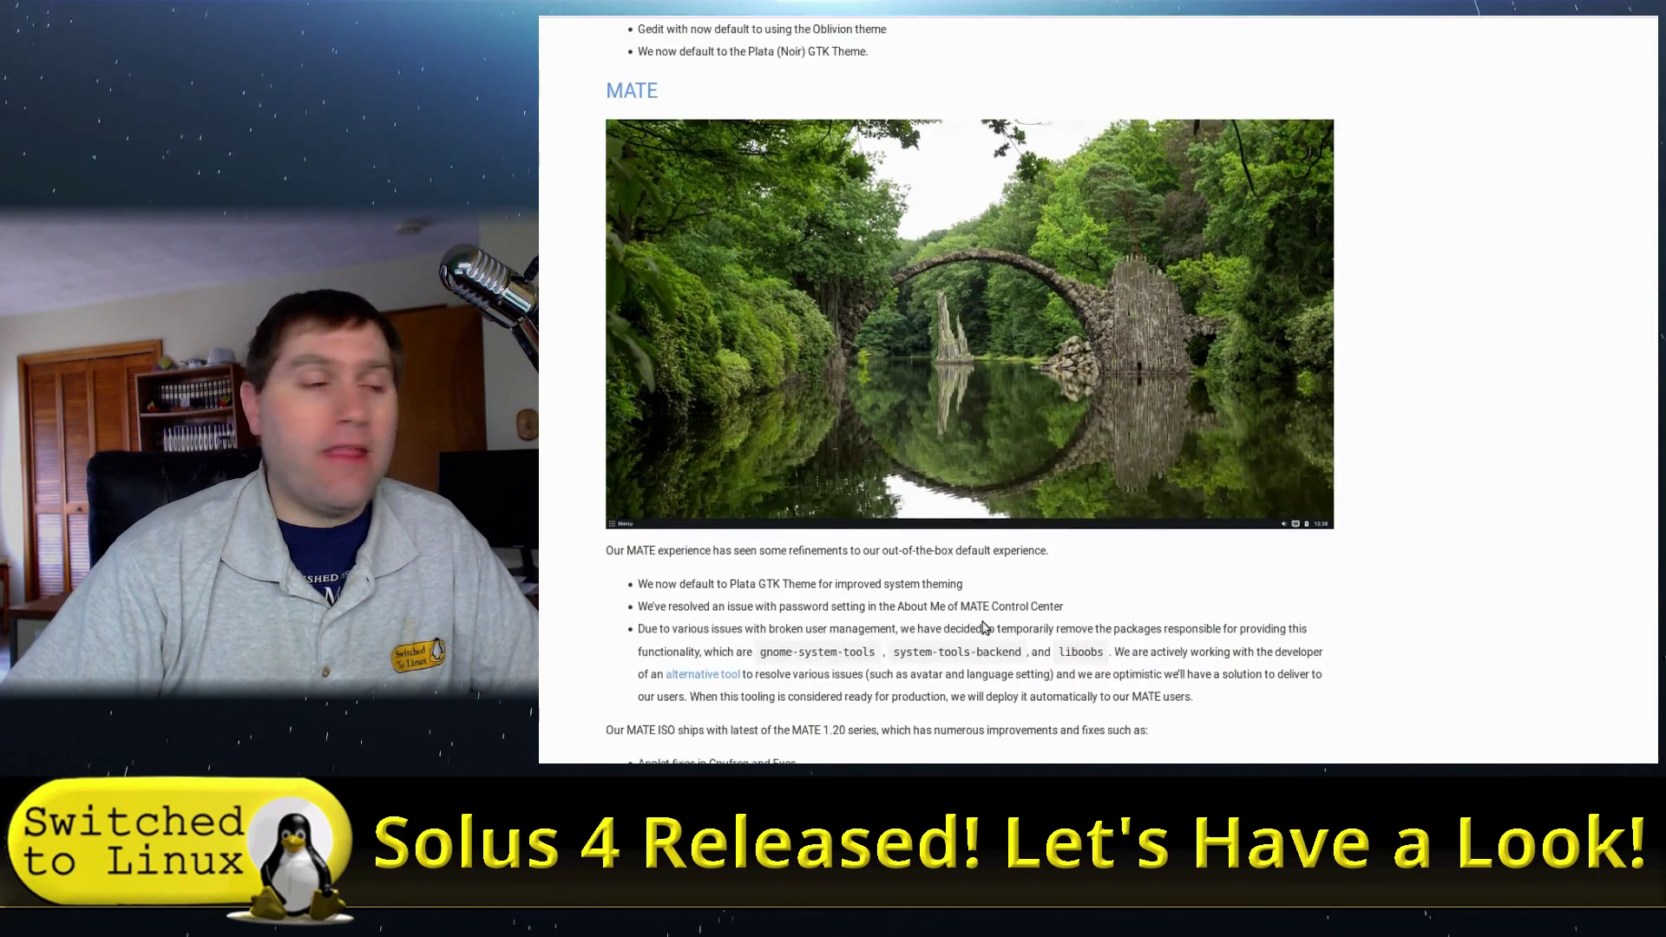
Step: Scroll on the empty Budgie desktop showing the mountain-lake wallpaper and panel
{"action": "scroll", "coordinate": [1173, 535], "scroll_direction": "down", "scroll_amount": 4}
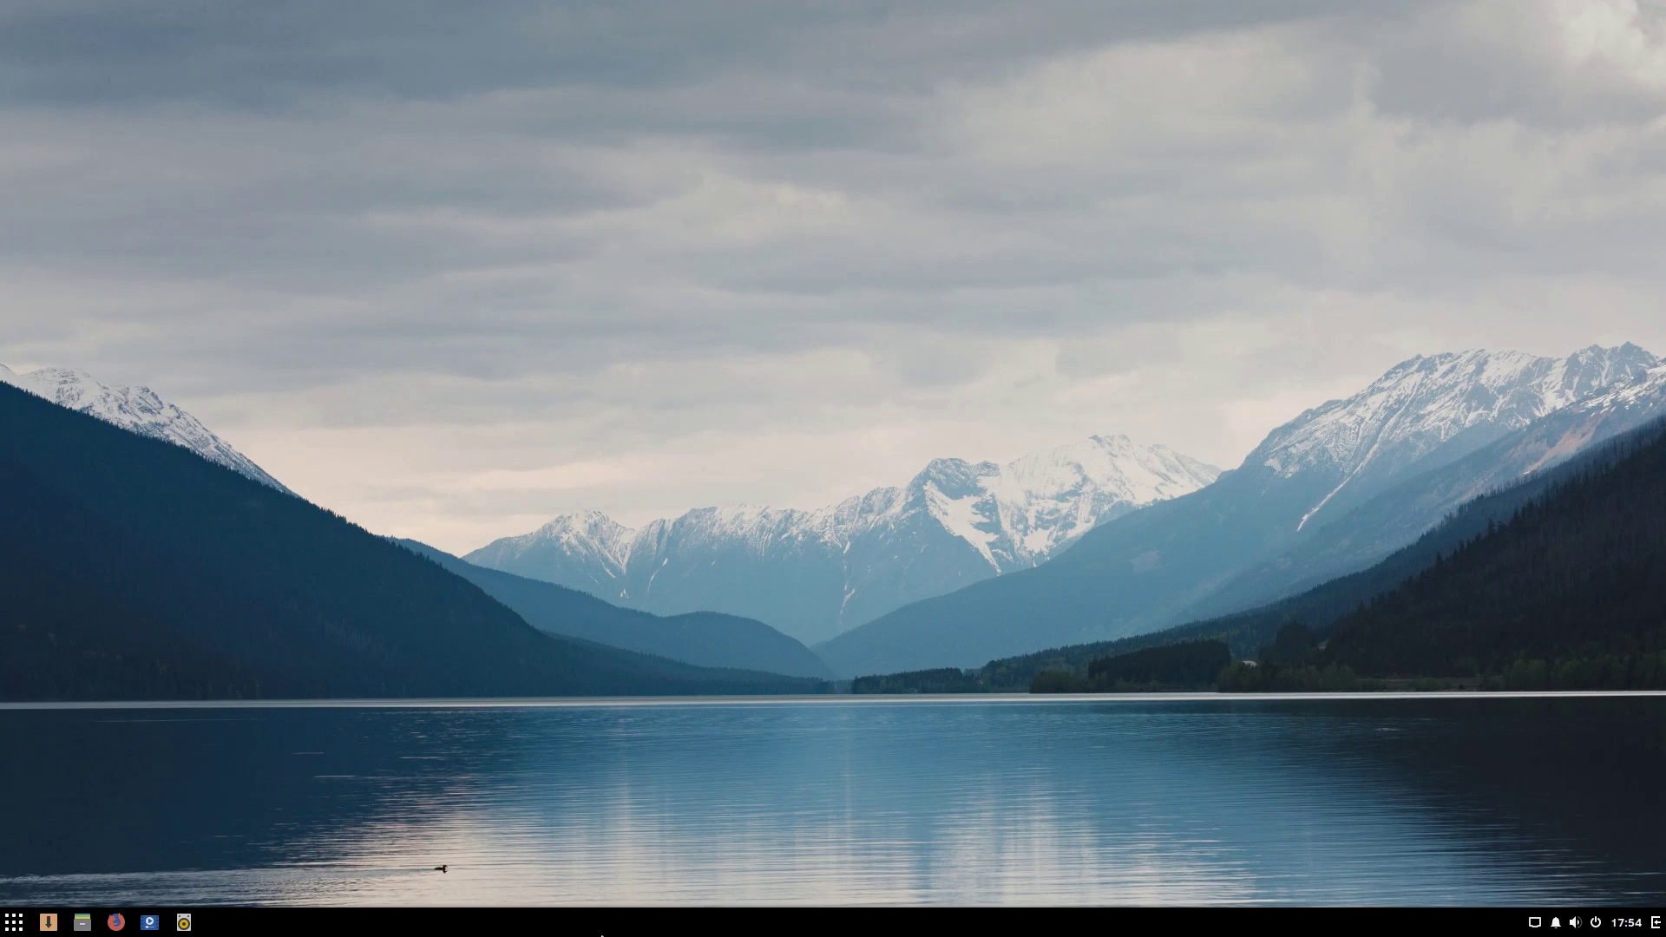
{"action": "left_click", "coordinate": [13, 921]}
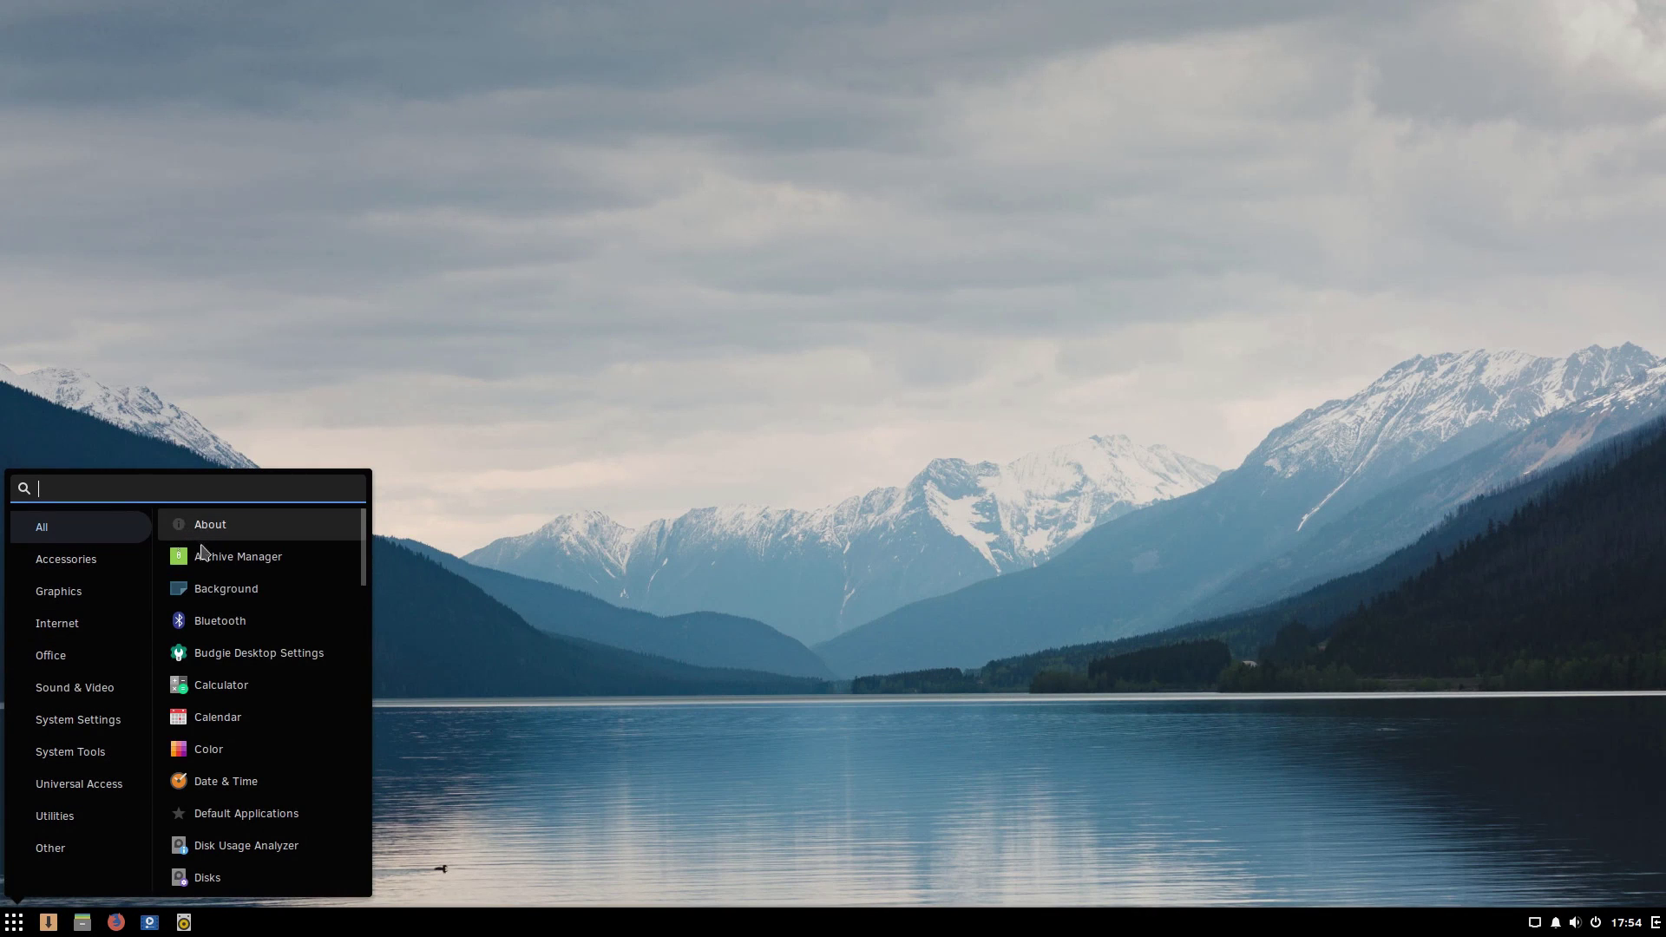
{"action": "left_click", "coordinate": [71, 594]}
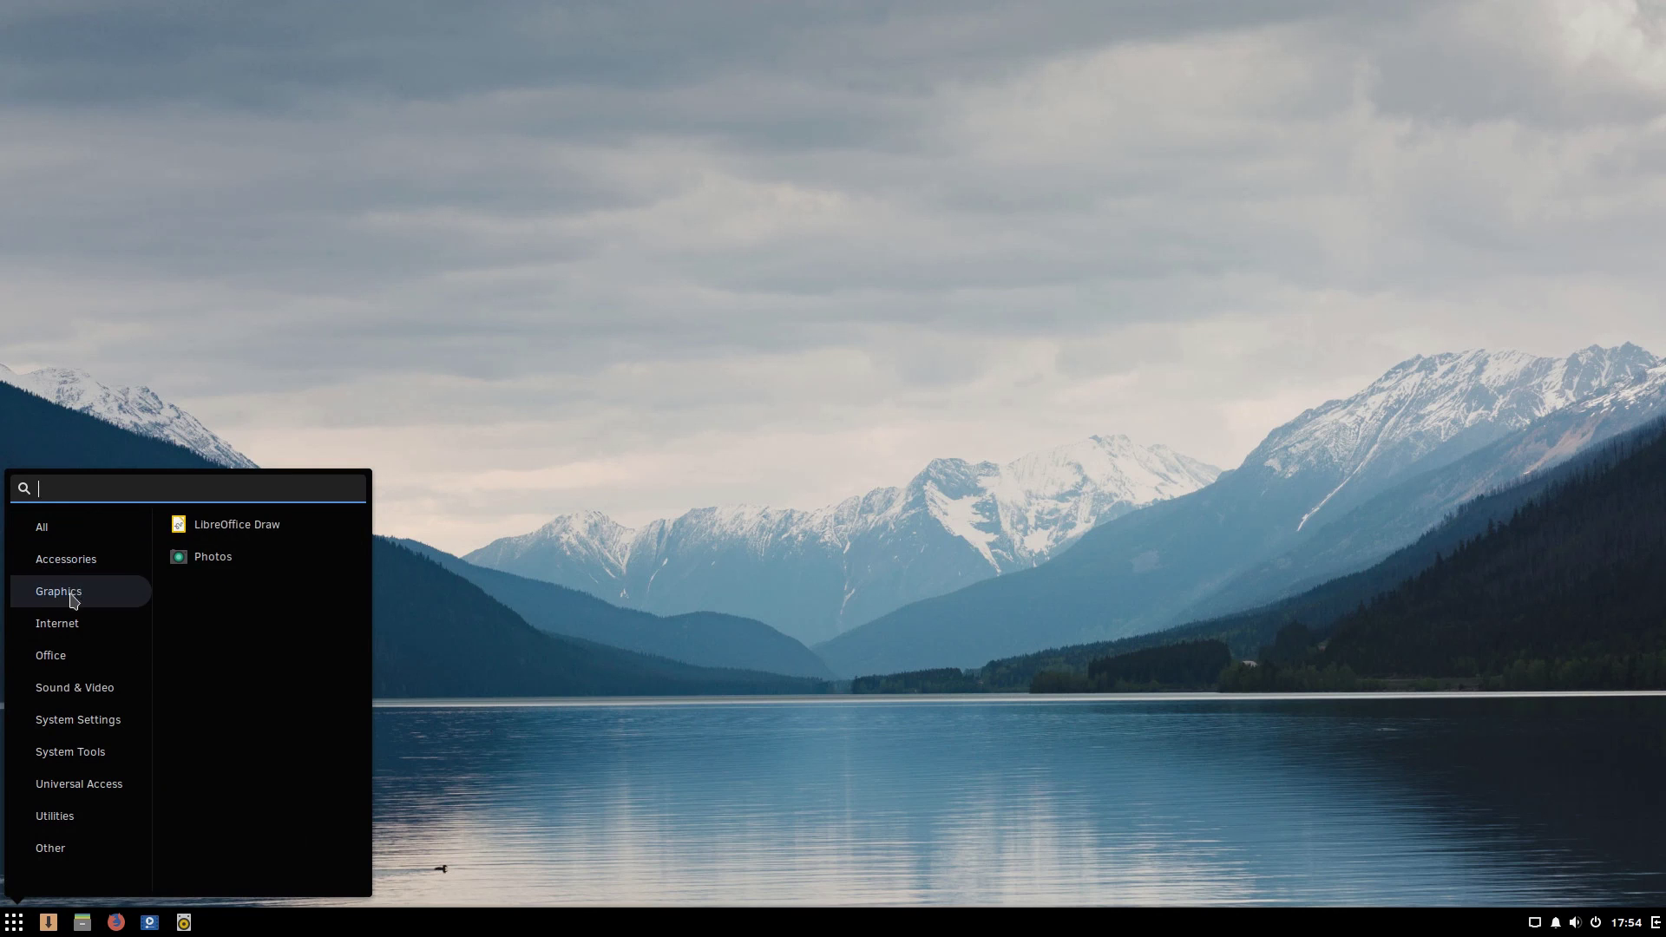
{"action": "left_click", "coordinate": [73, 626]}
{"action": "left_click", "coordinate": [75, 657]}
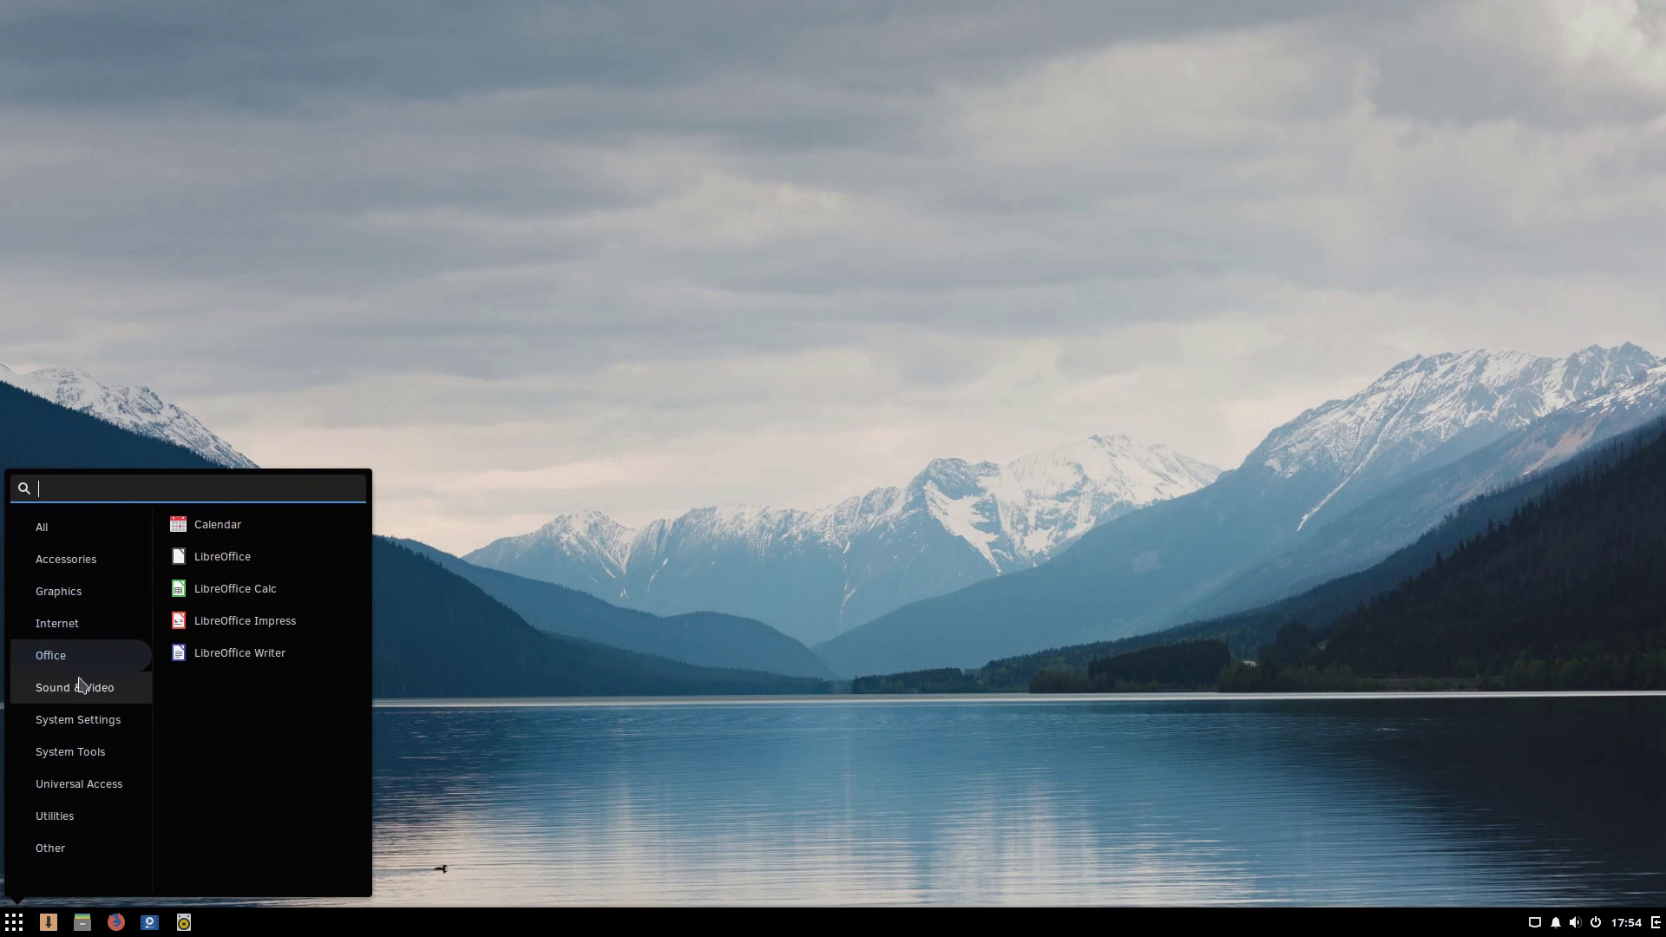
{"action": "left_click", "coordinate": [79, 687]}
{"action": "left_click", "coordinate": [80, 719]}
{"action": "left_click", "coordinate": [81, 753]}
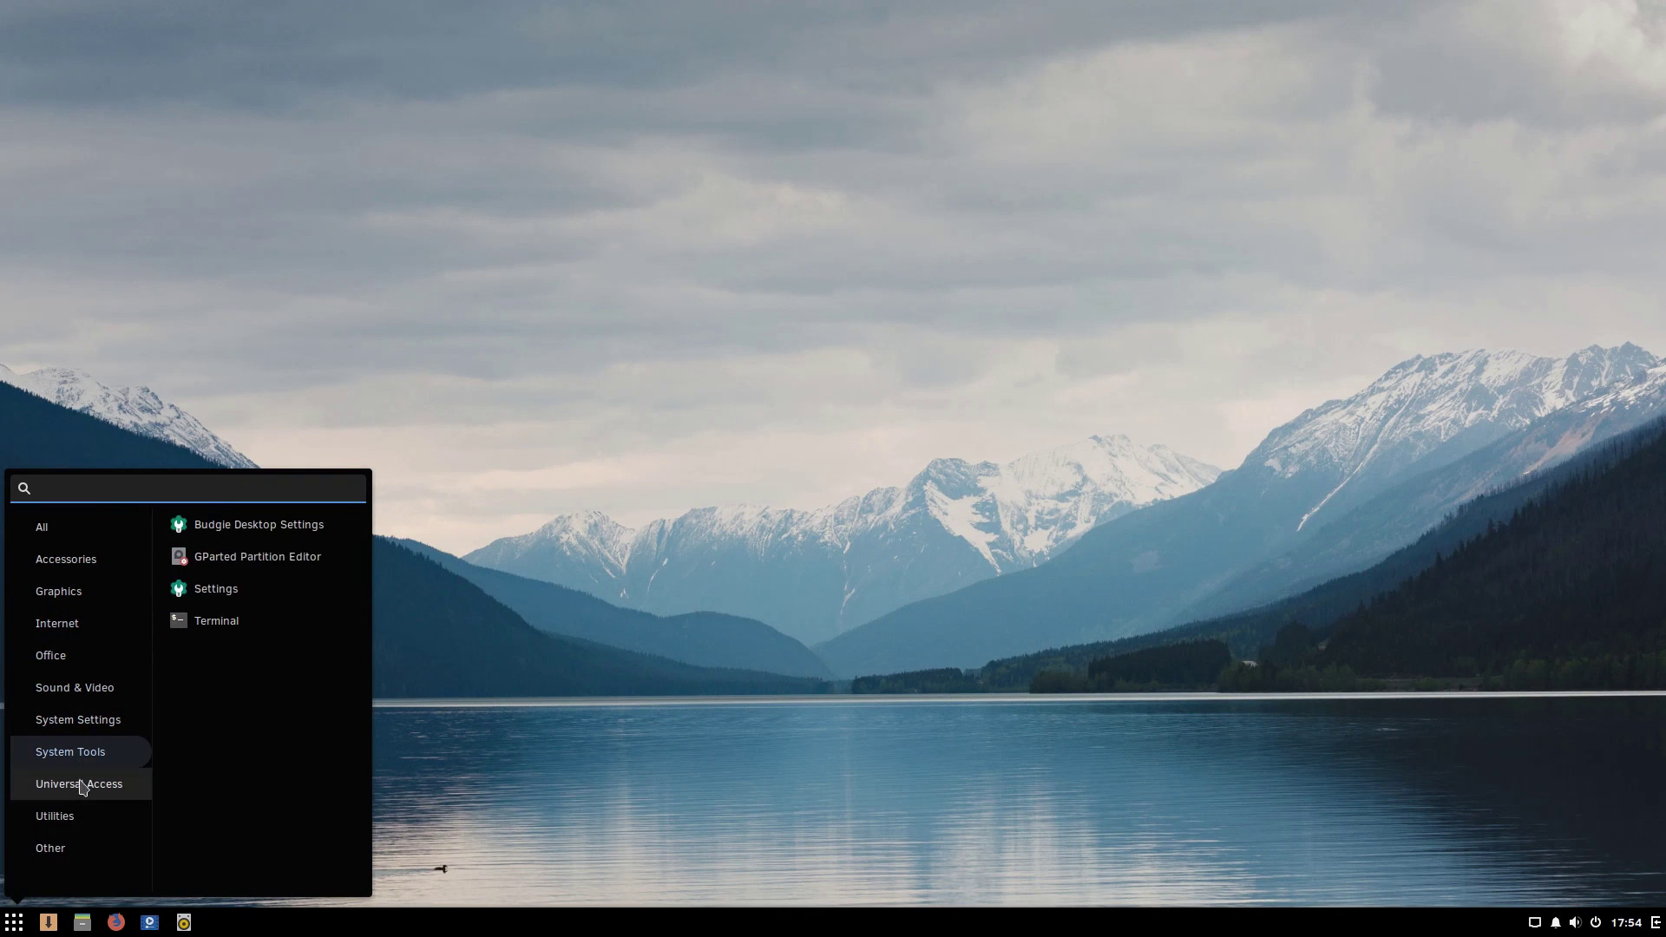
{"action": "left_click", "coordinate": [80, 786]}
{"action": "left_click", "coordinate": [82, 817]}
{"action": "left_click", "coordinate": [71, 851]}
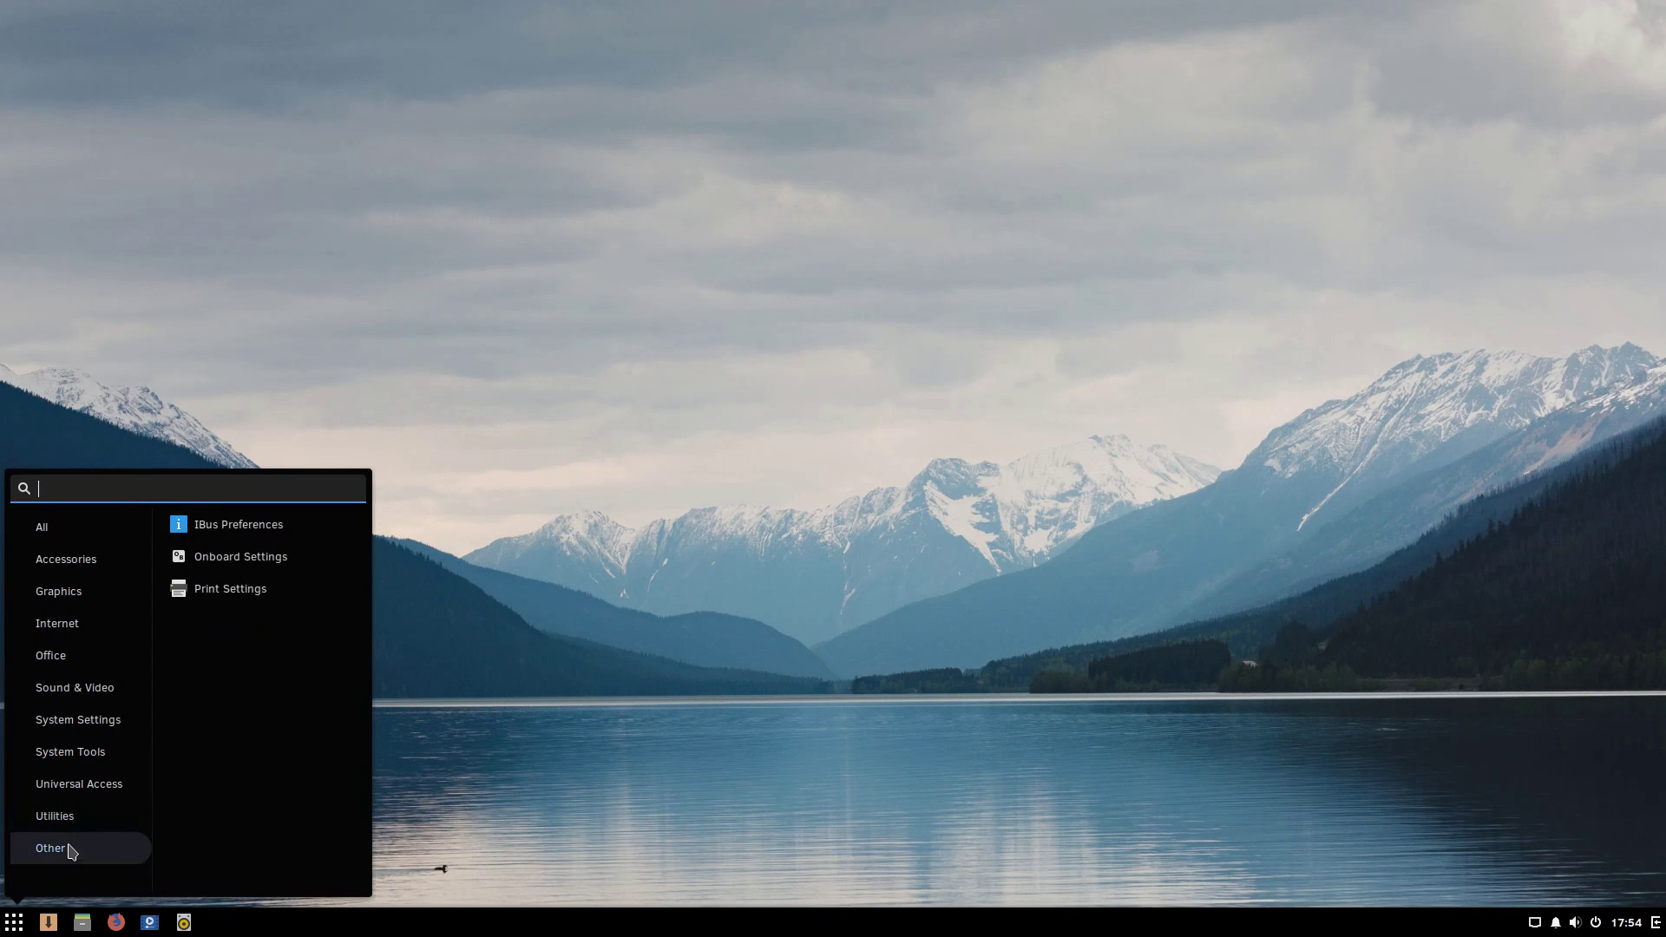
{"action": "left_click", "coordinate": [535, 807]}
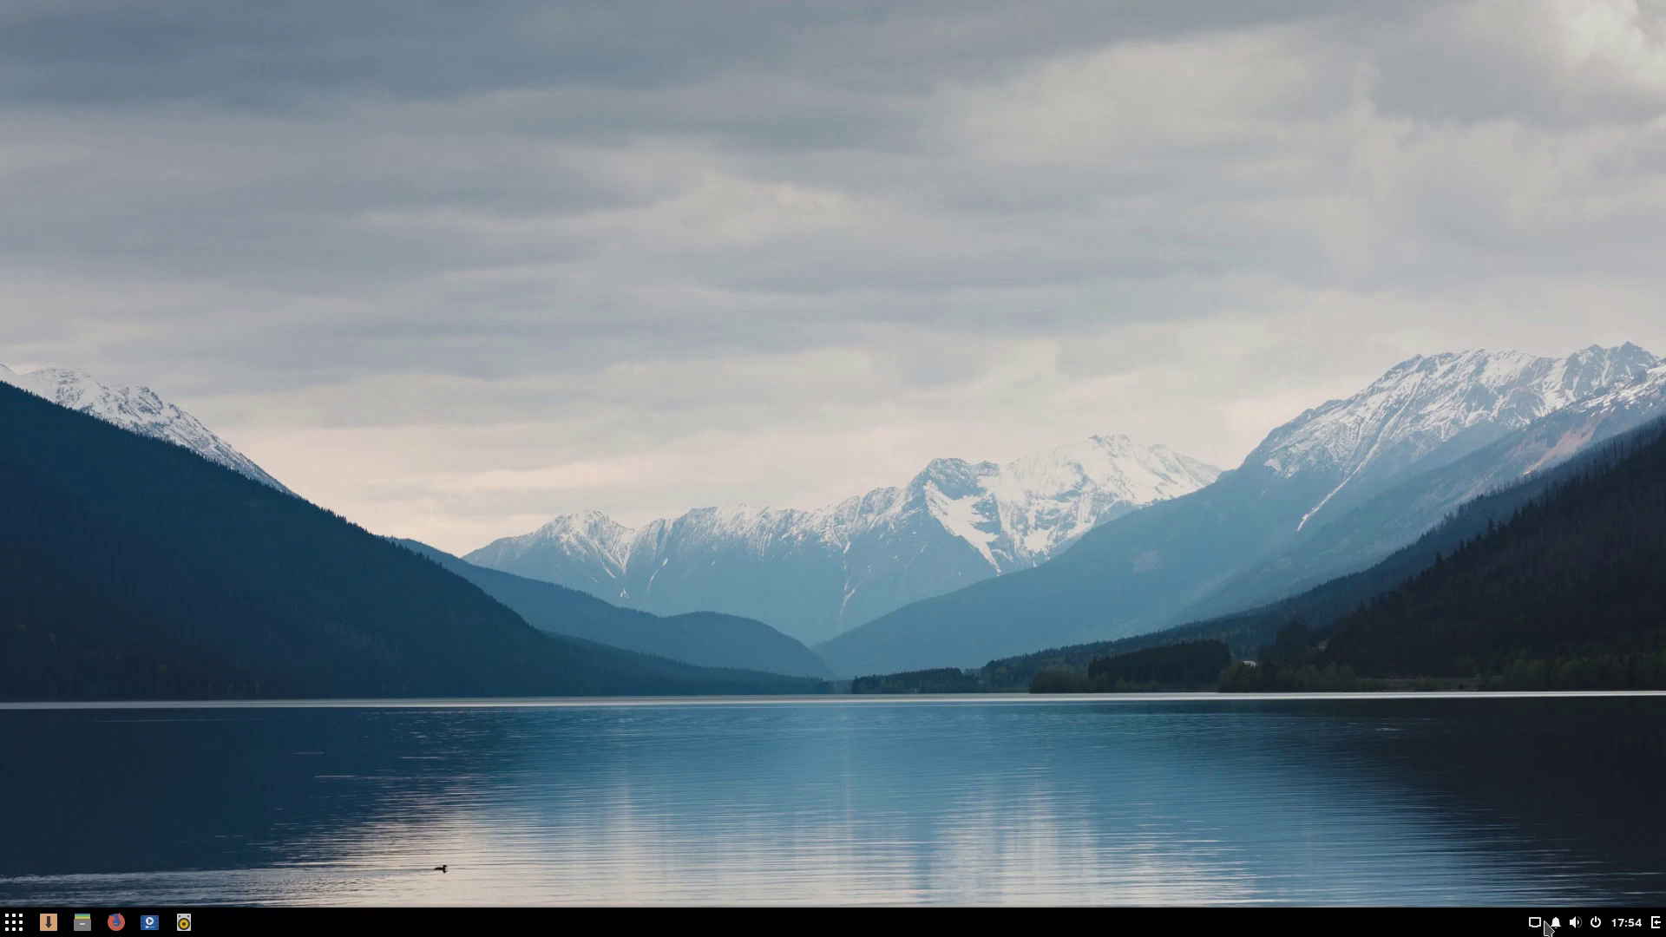
{"action": "left_click", "coordinate": [1656, 924]}
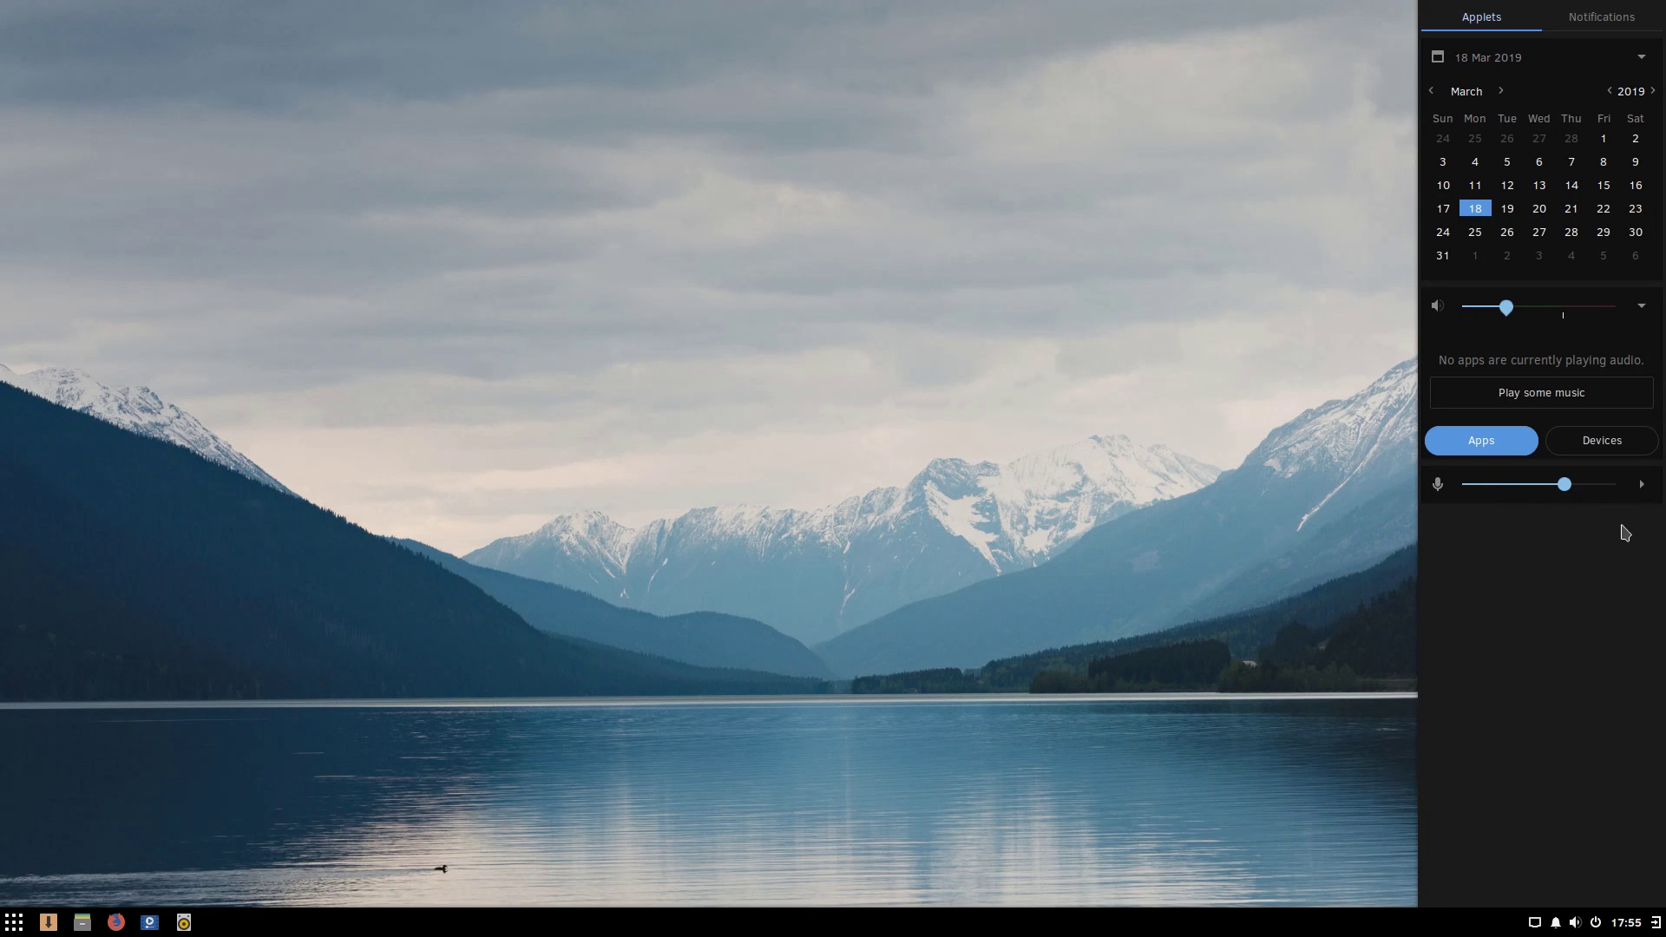
Step: View the empty notifications and the Applets view in Raven, then close the sidebar
{"action": "left_click", "coordinate": [1604, 17]}
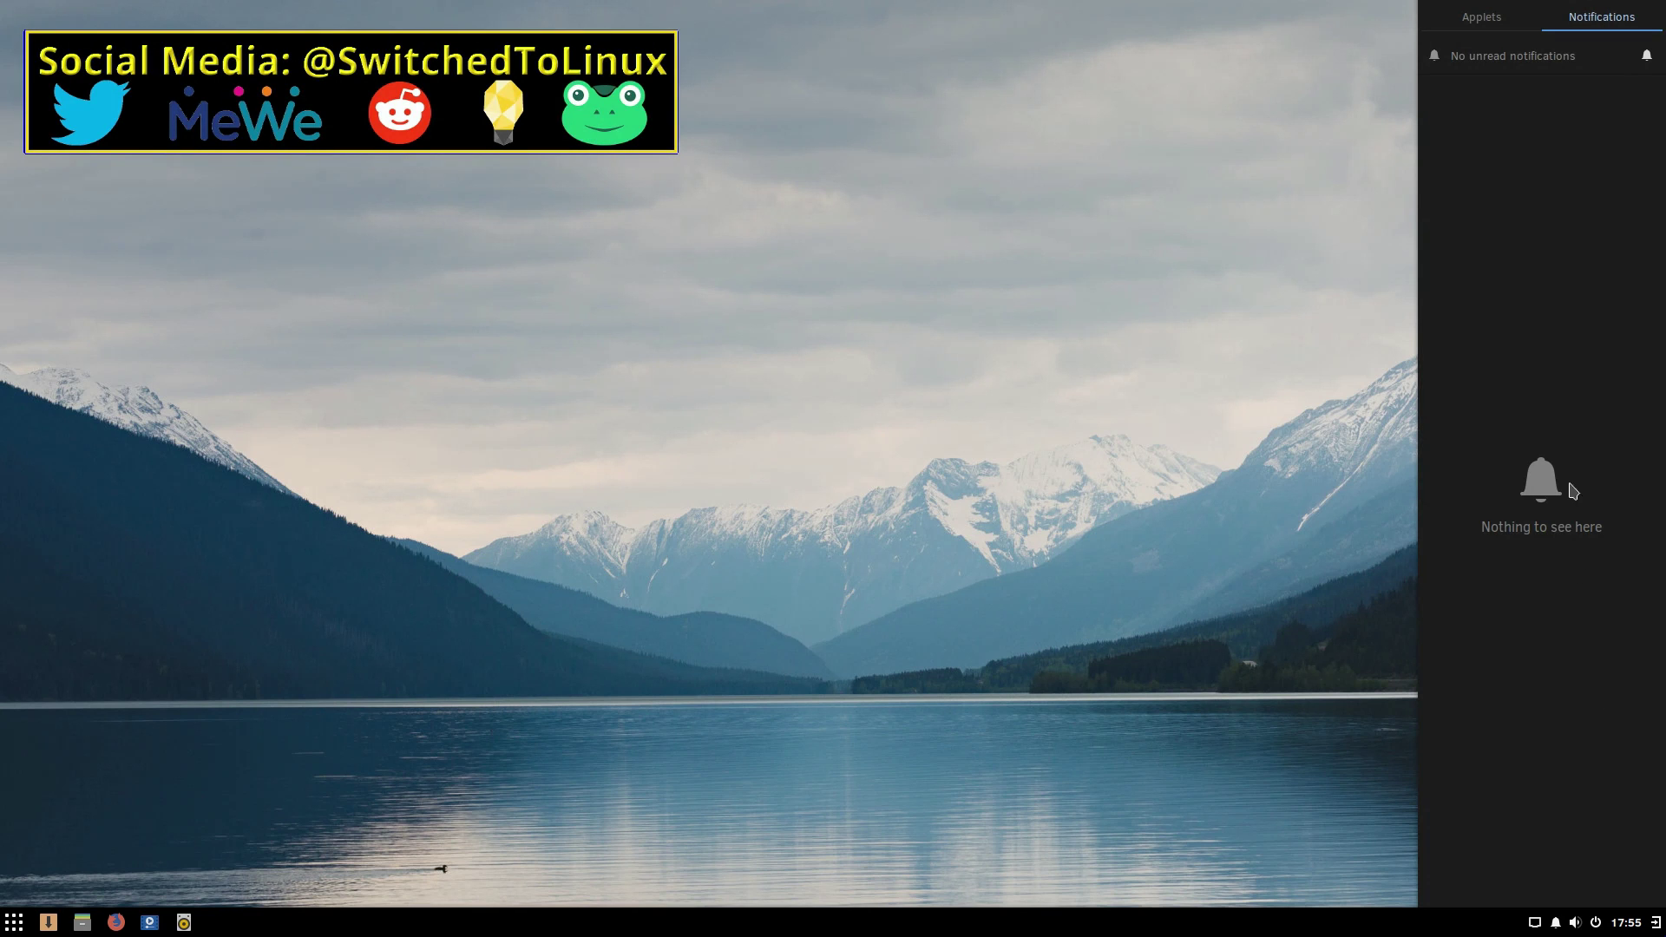
{"action": "left_click", "coordinate": [1480, 17]}
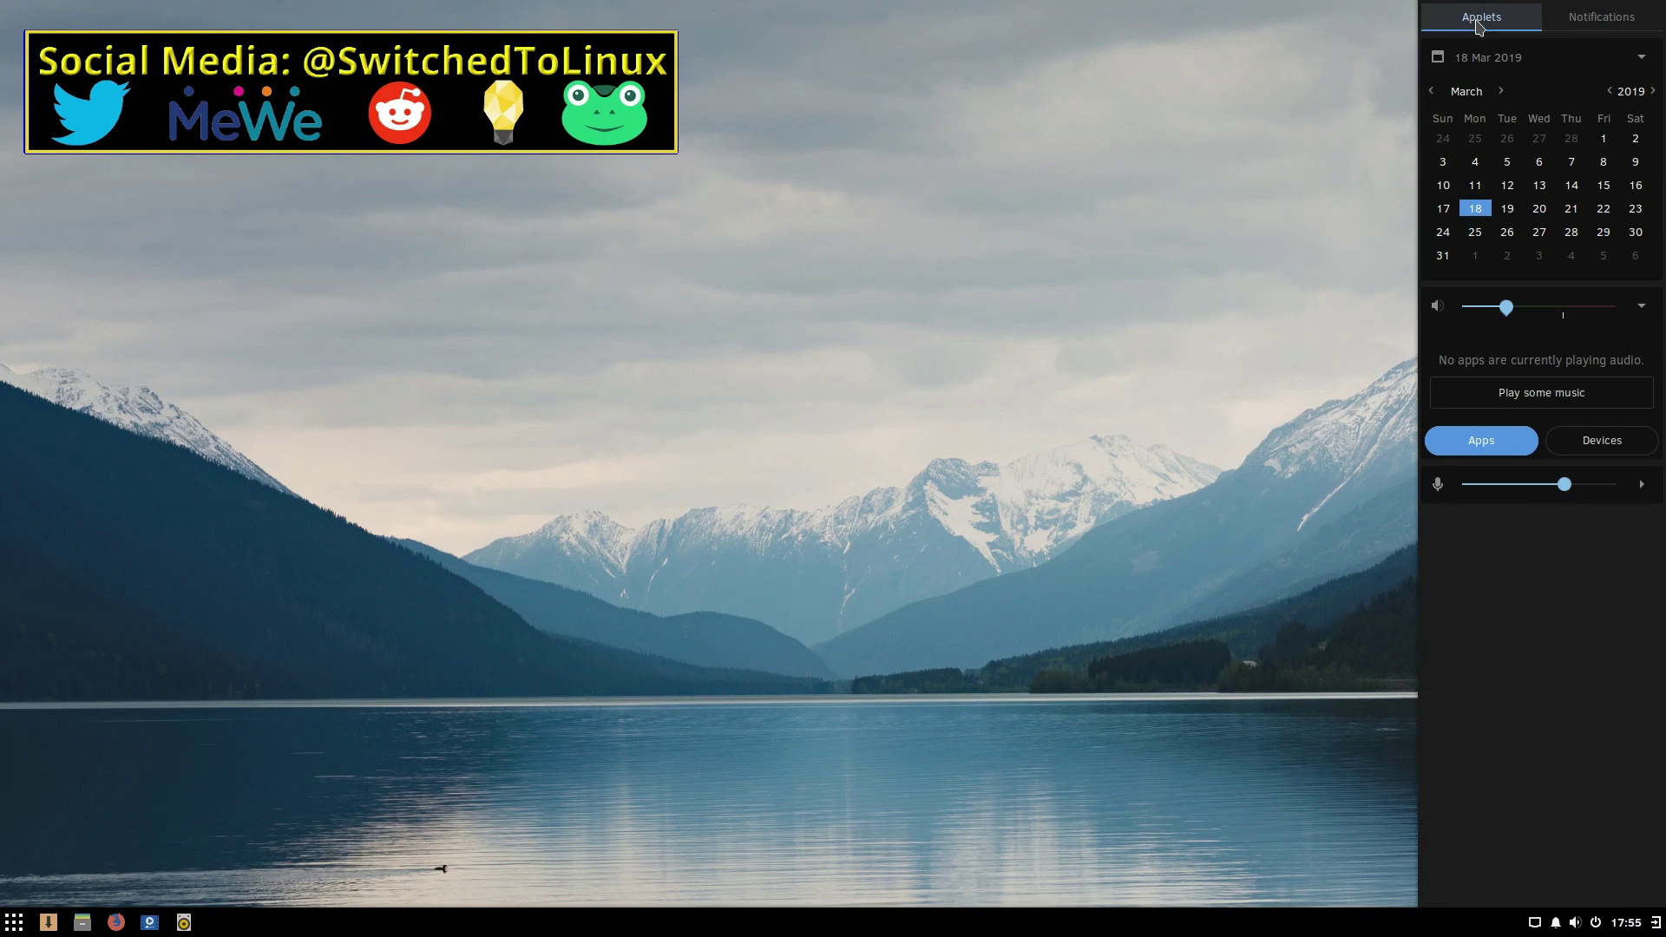
{"action": "left_click", "coordinate": [1147, 690]}
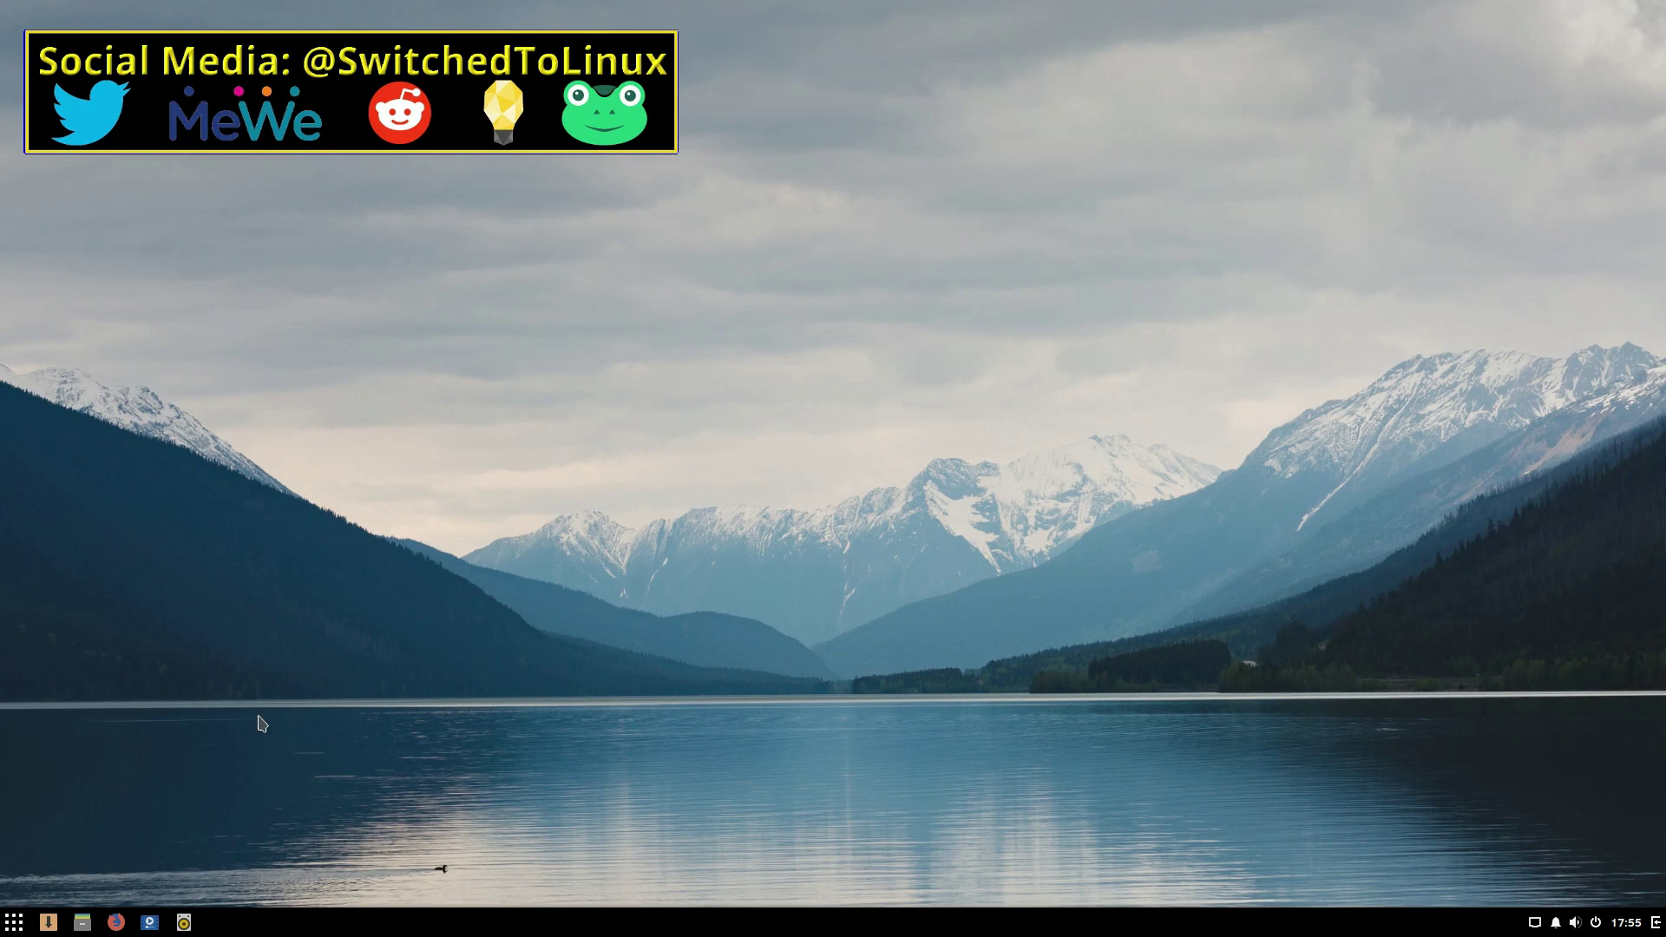
Step: Launch Budgie Desktop Settings through a 'settin' menu search and move it right
{"action": "left_click", "coordinate": [14, 923]}
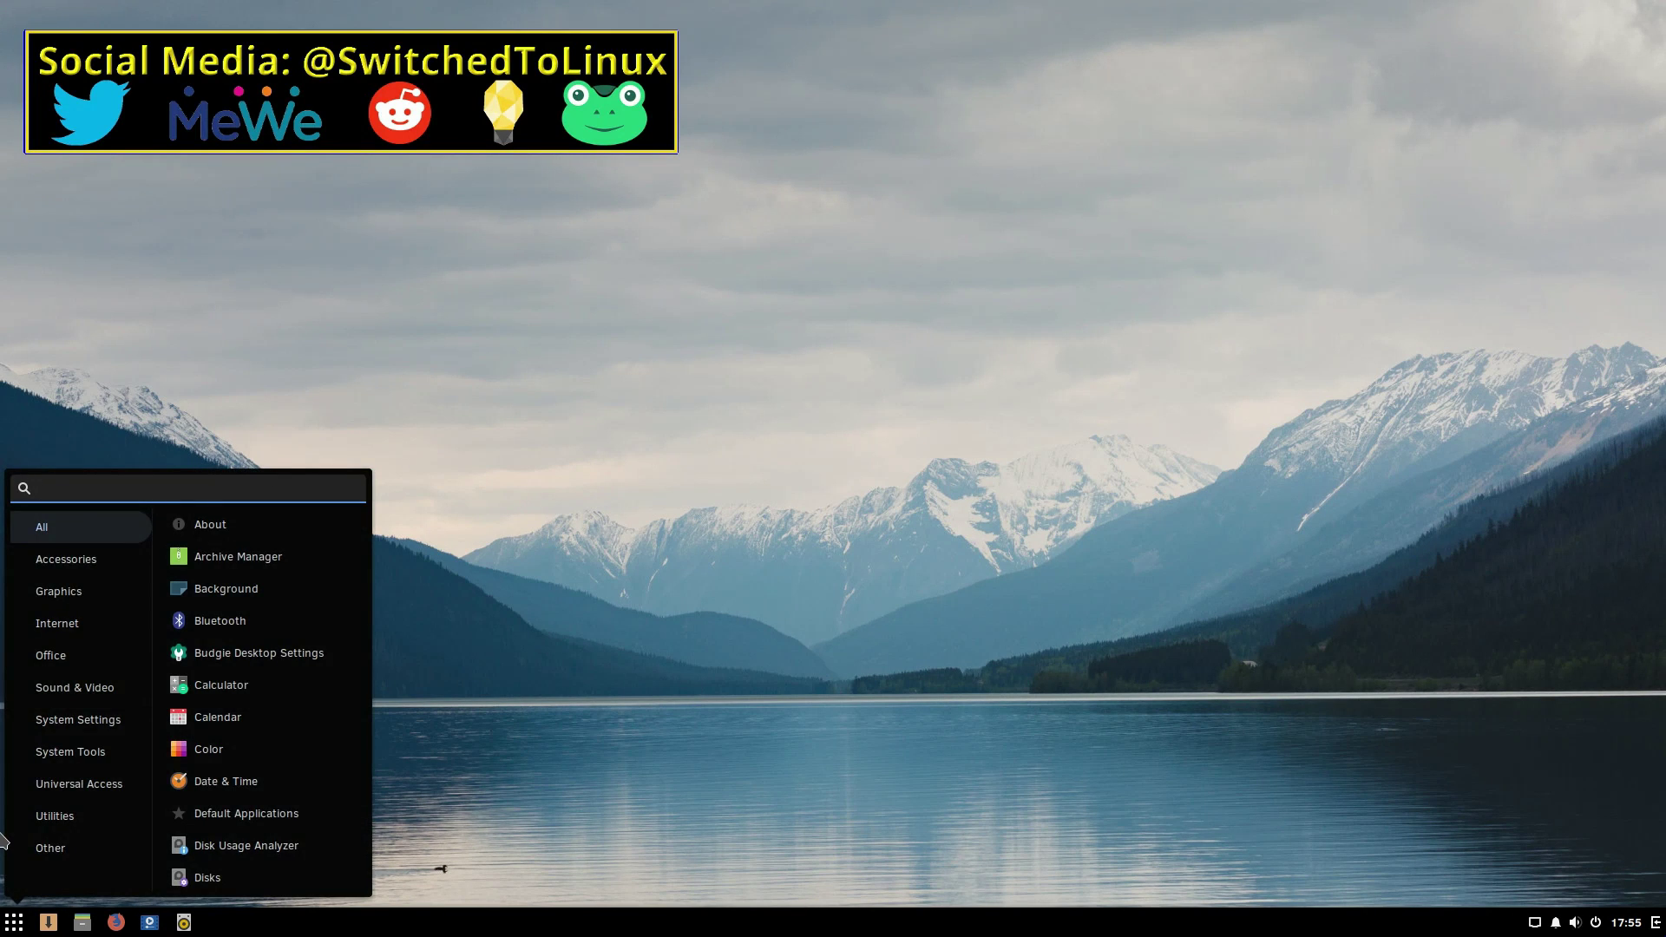
{"action": "type", "text": "setting"}
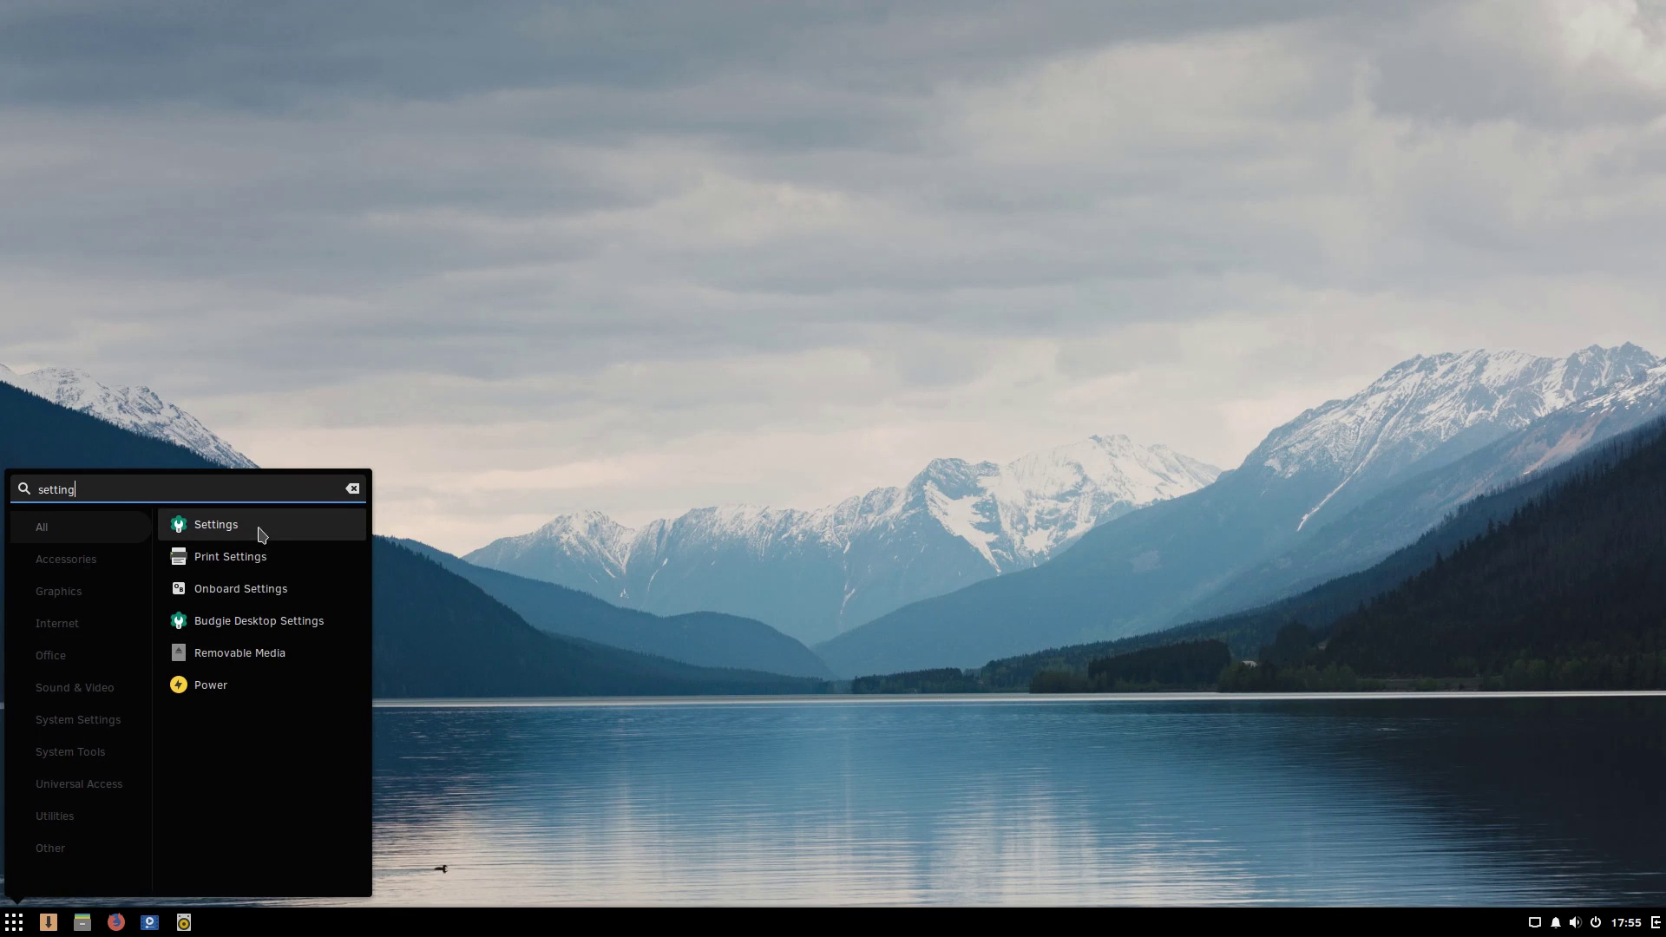
{"action": "left_click", "coordinate": [297, 630]}
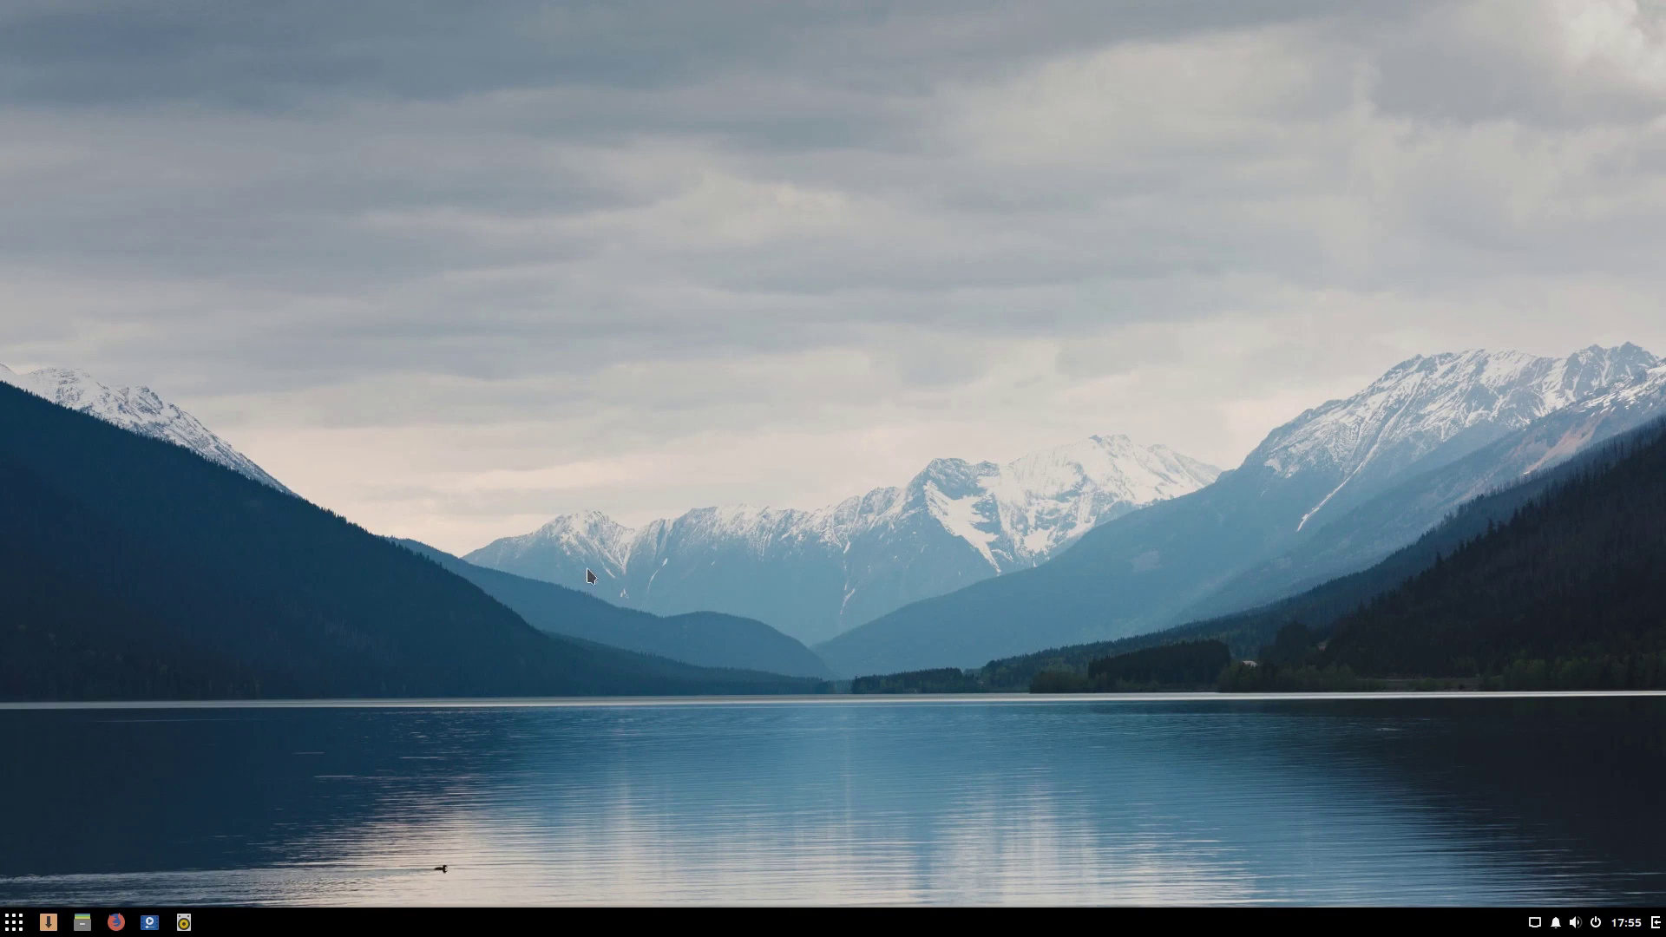
{"action": "left_click_drag", "start_coordinate": [555, 149], "coordinate": [1004, 216]}
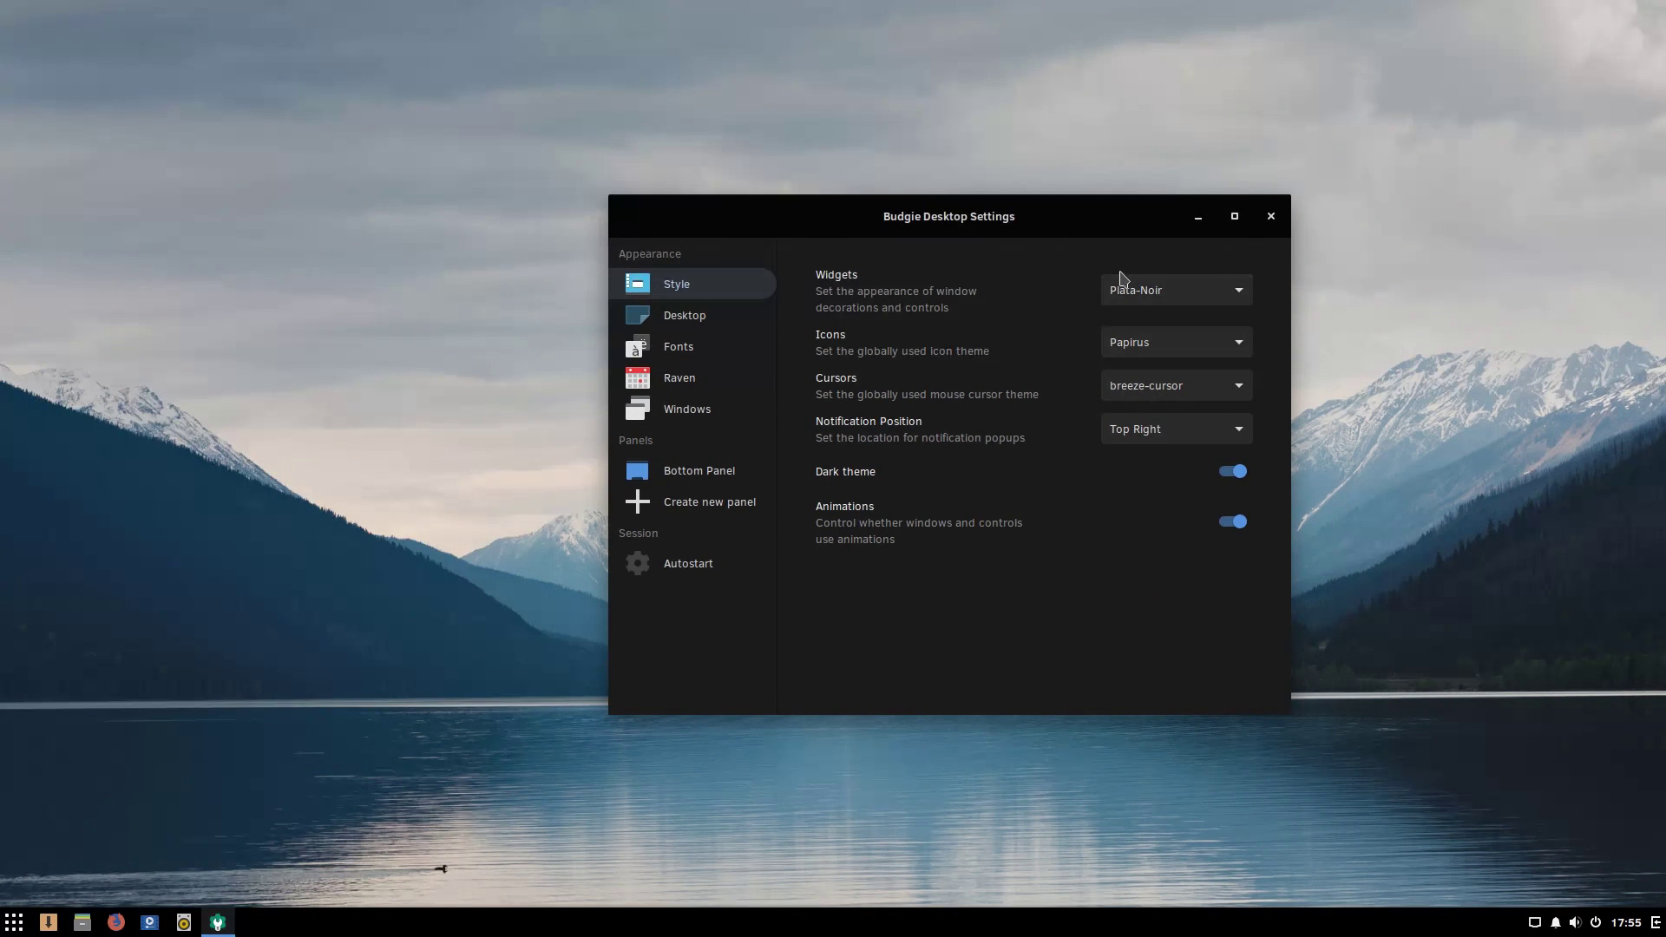
Step: Place a Home folder Files window top-left beside the settings window, then start Firefox
{"action": "left_click", "coordinate": [81, 921]}
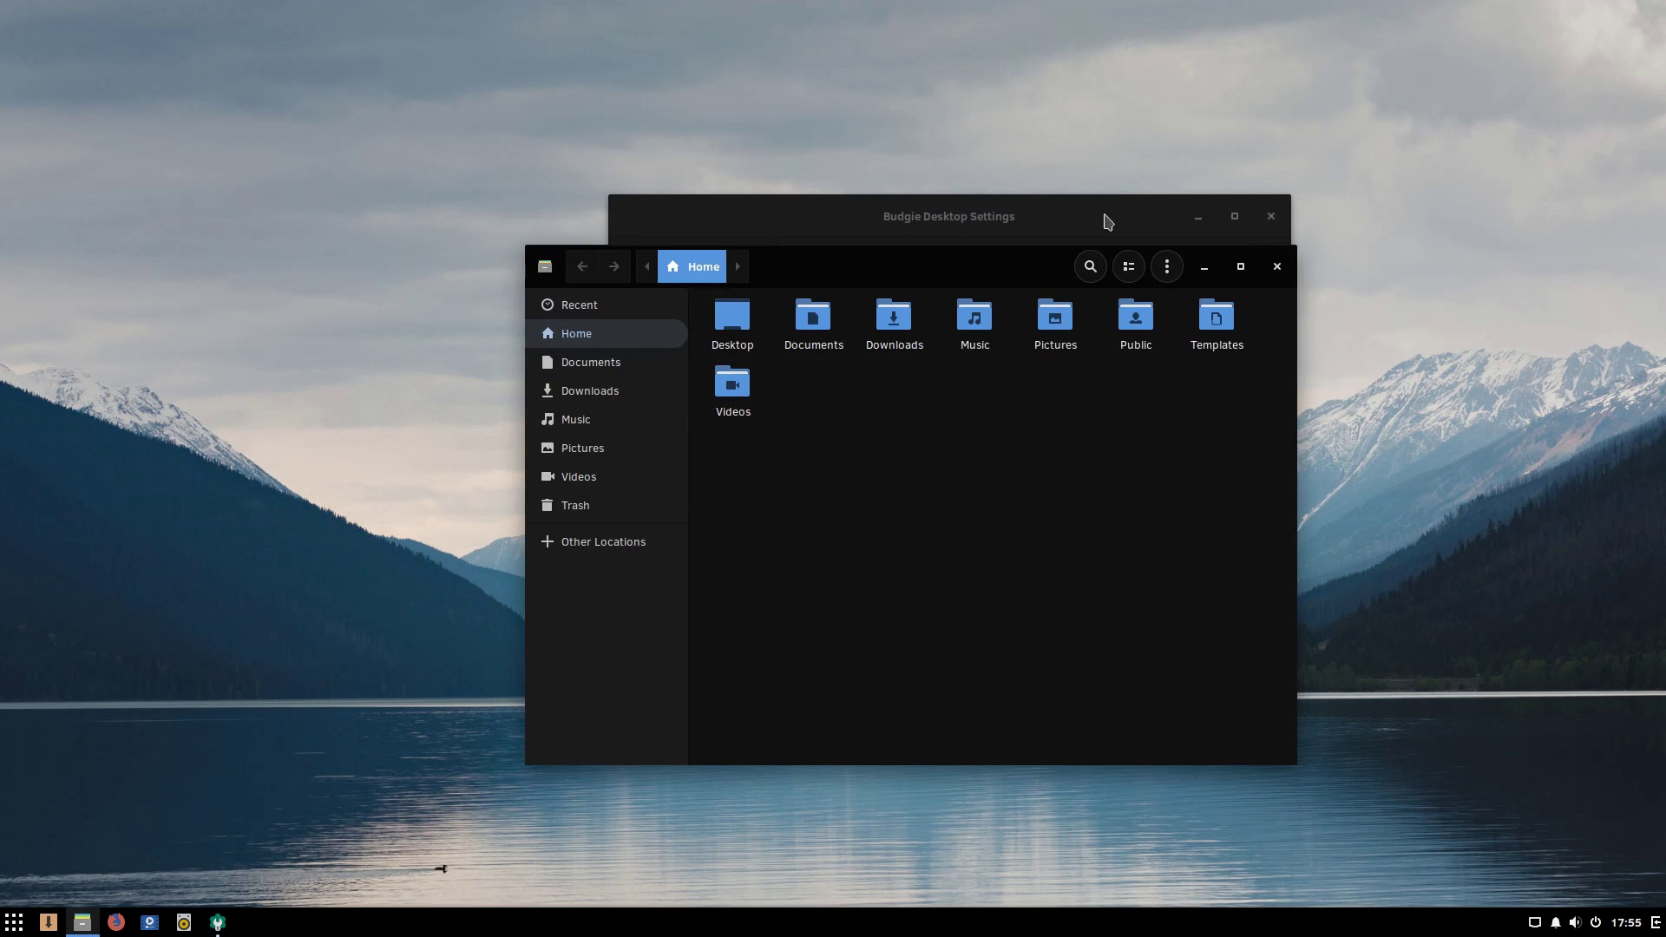
{"action": "left_click_drag", "start_coordinate": [1105, 216], "coordinate": [1522, 216]}
{"action": "left_click_drag", "start_coordinate": [879, 281], "coordinate": [351, 63]}
{"action": "left_click_drag", "start_coordinate": [1409, 226], "coordinate": [1315, 216]}
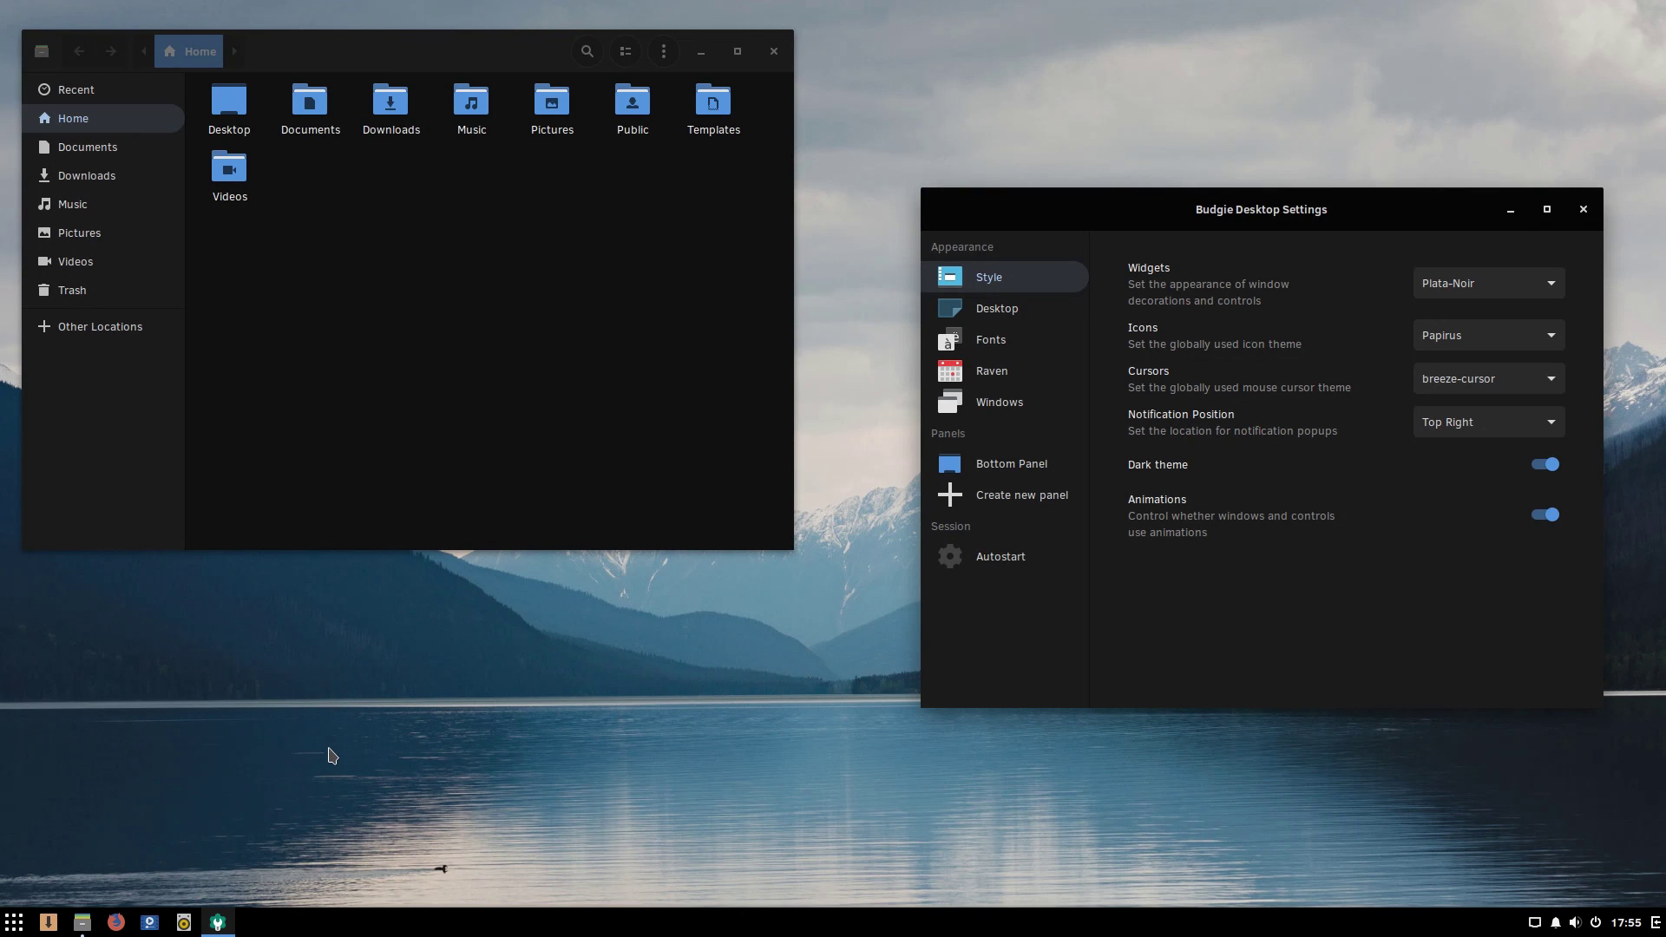
{"action": "left_click", "coordinate": [117, 921]}
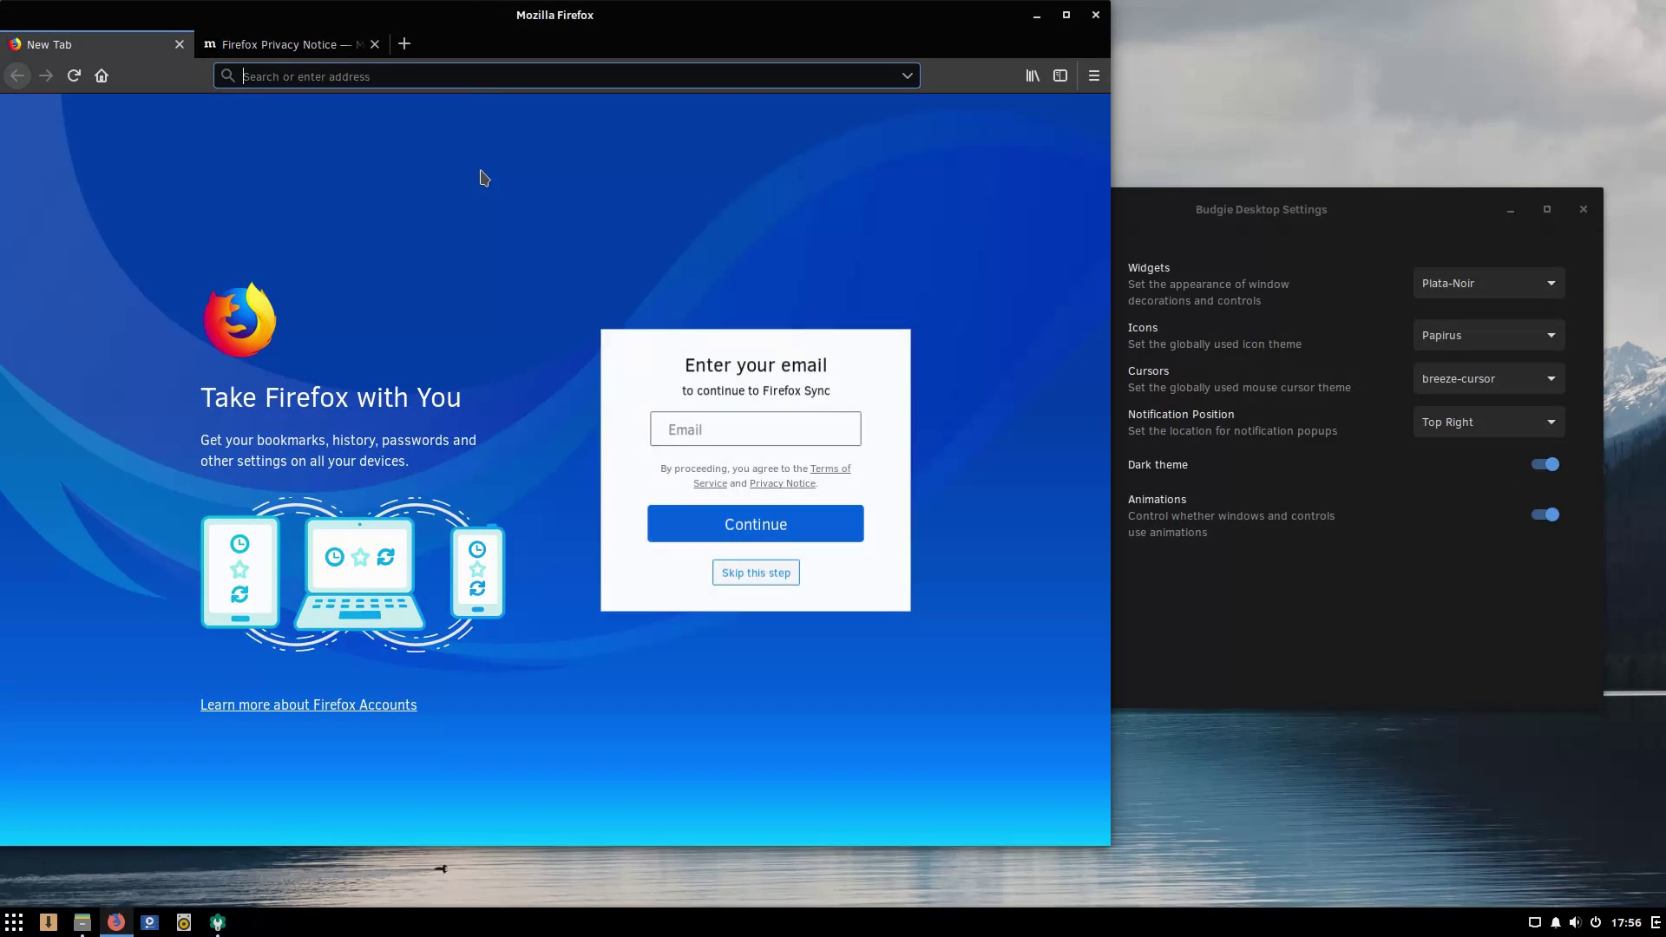
Step: Close Firefox's Privacy Notice tab, center Rhythmbox, and show Raven's media player applet
{"action": "left_click", "coordinate": [316, 39]}
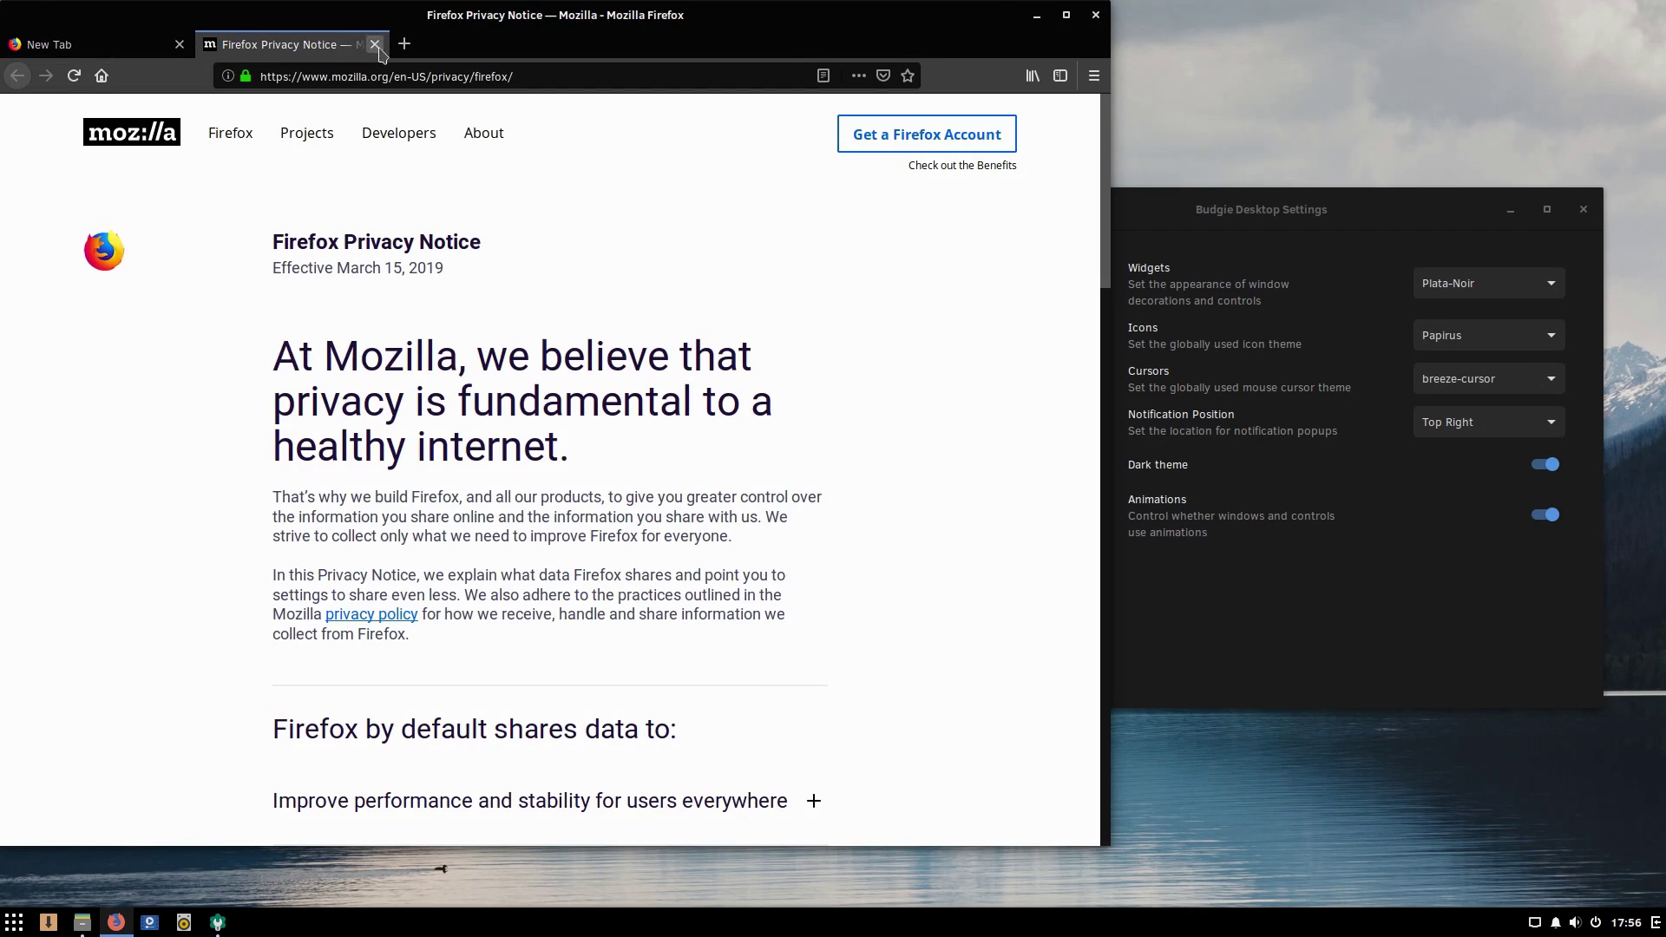
{"action": "left_click", "coordinate": [375, 44]}
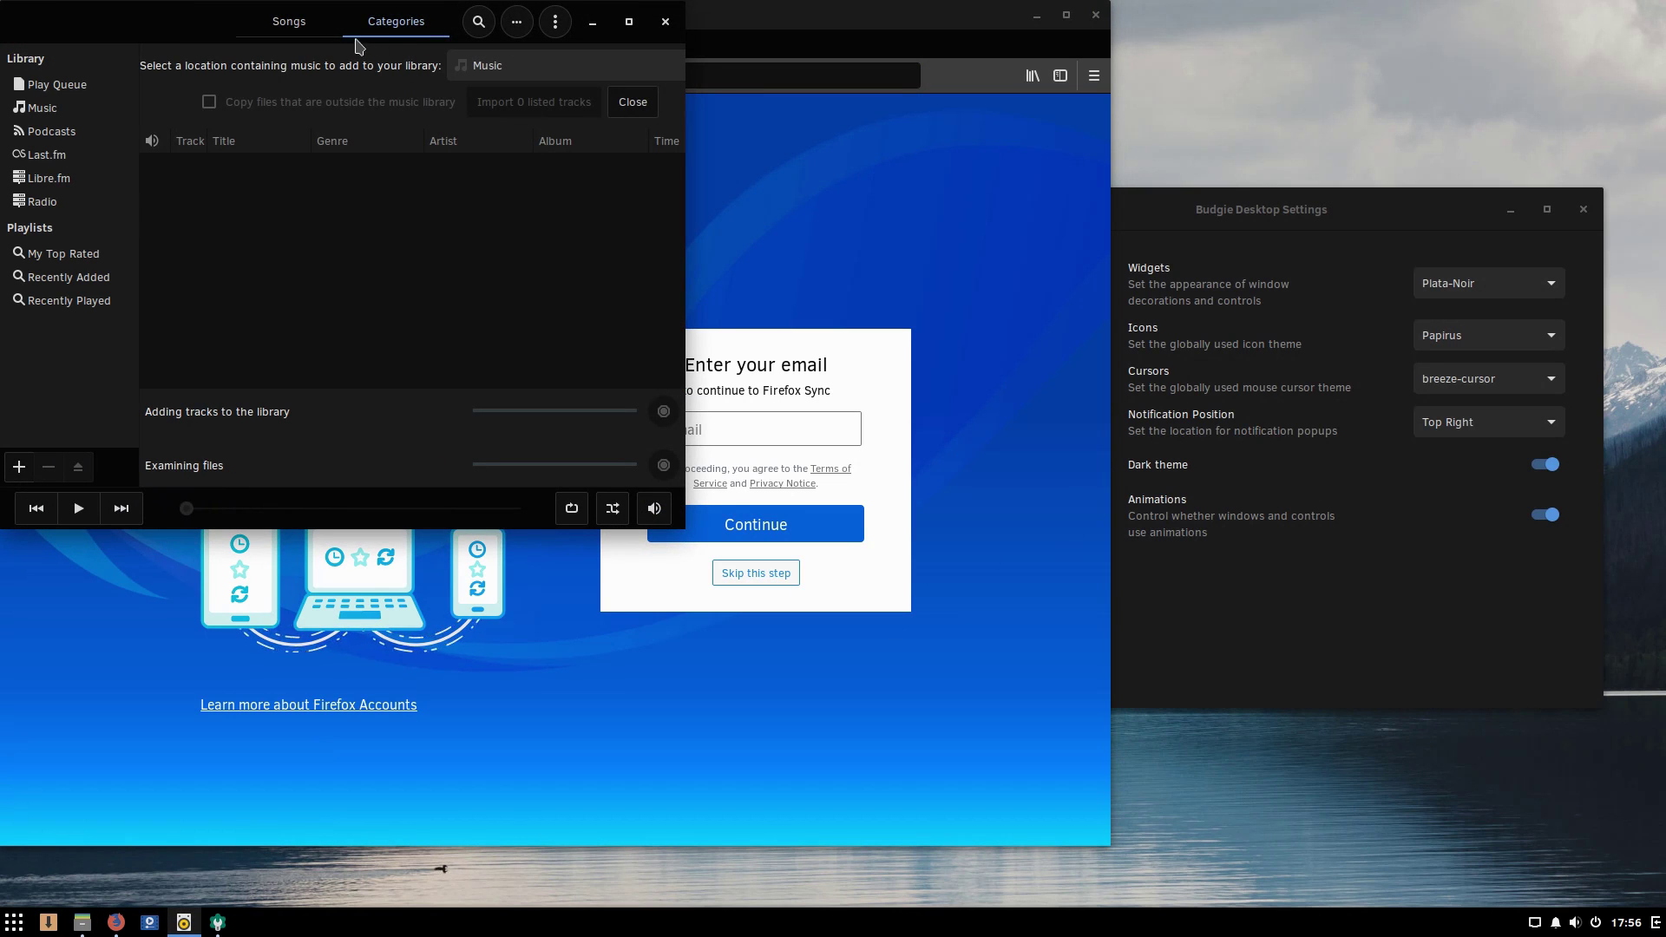
{"action": "left_click_drag", "start_coordinate": [196, 42], "coordinate": [437, 319]}
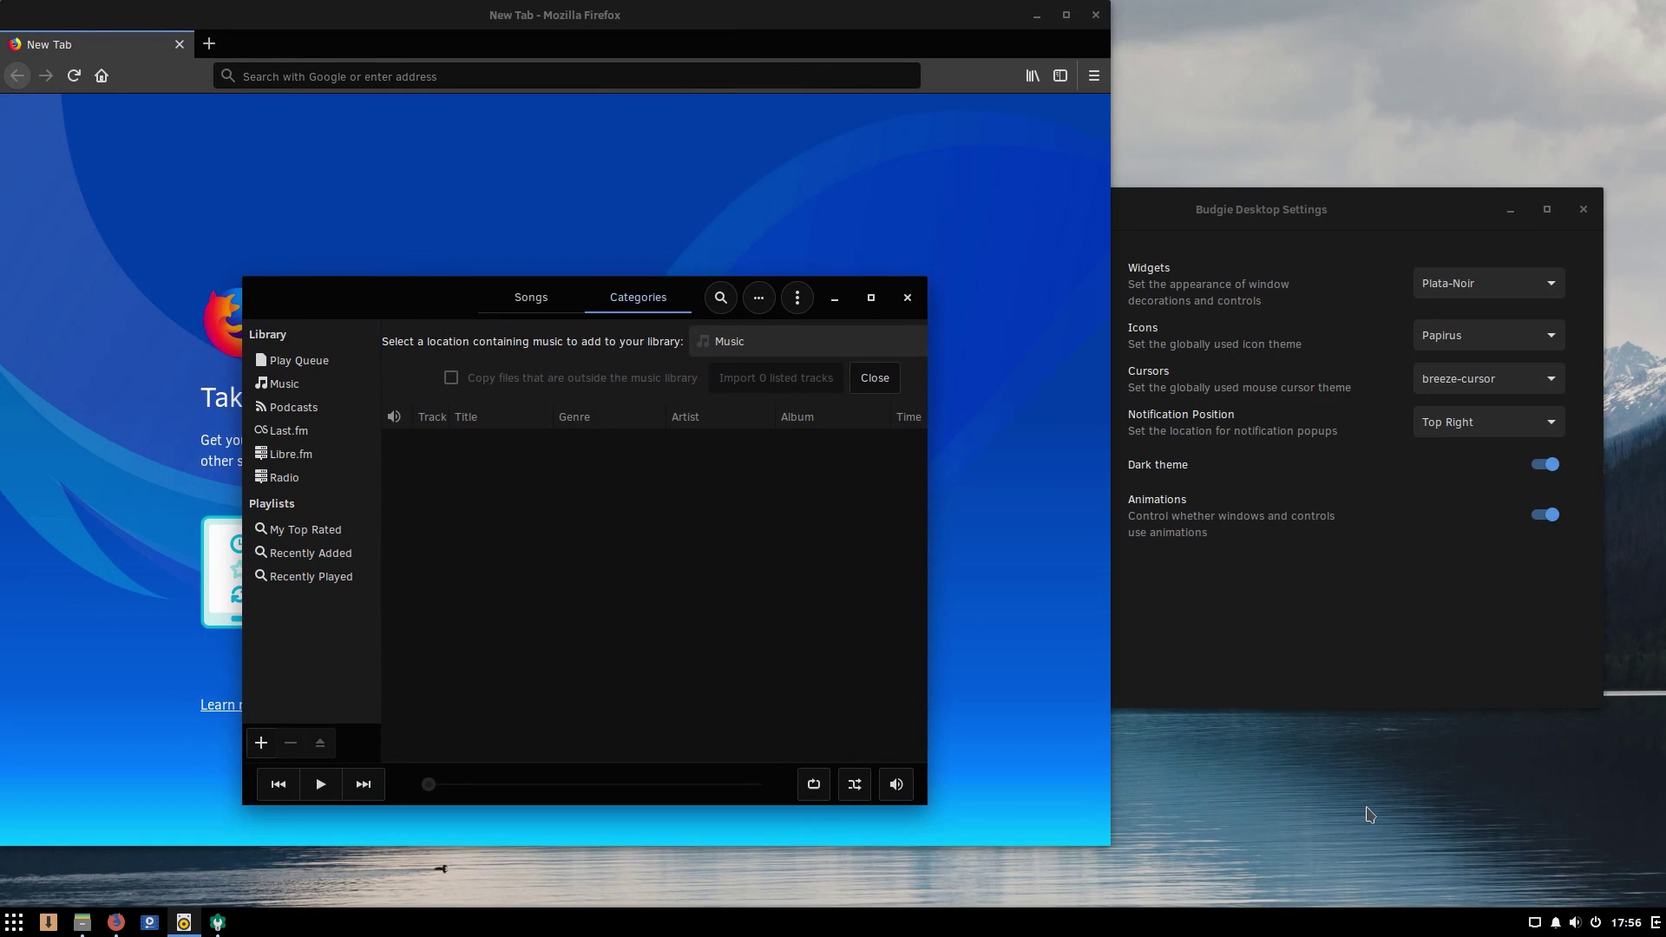
{"action": "left_click", "coordinate": [1657, 923]}
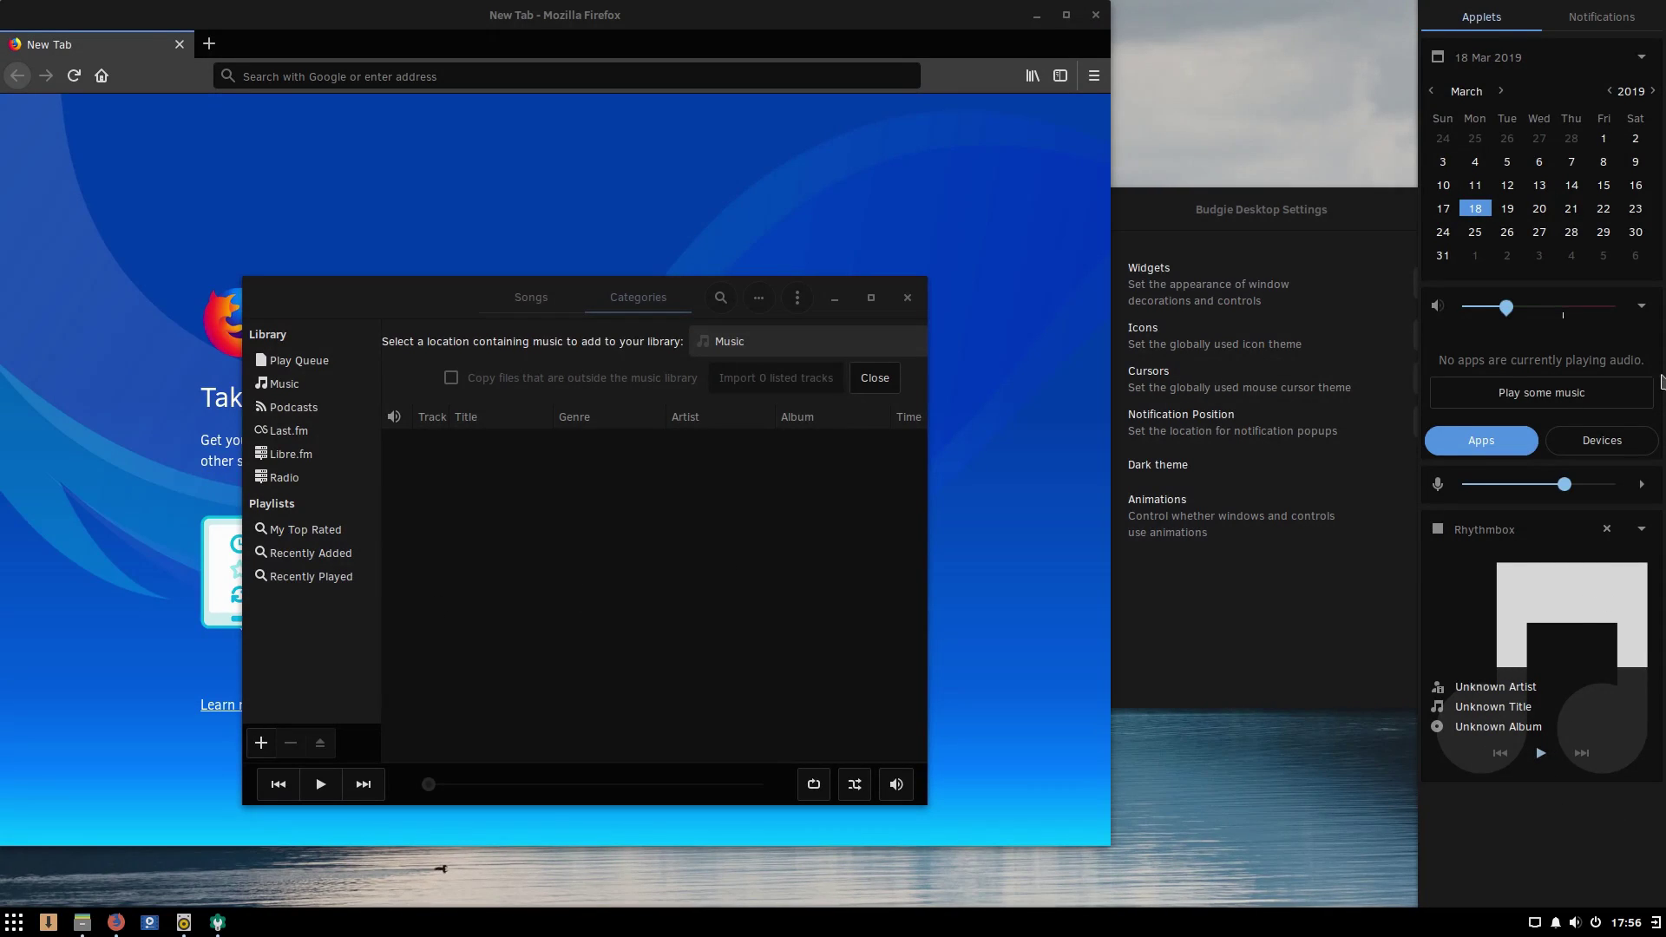
Step: Quit Rhythmbox from Raven's media applet, relaunch it from the taskbar, and focus Budgie Desktop Settings
{"action": "left_click", "coordinate": [1606, 529]}
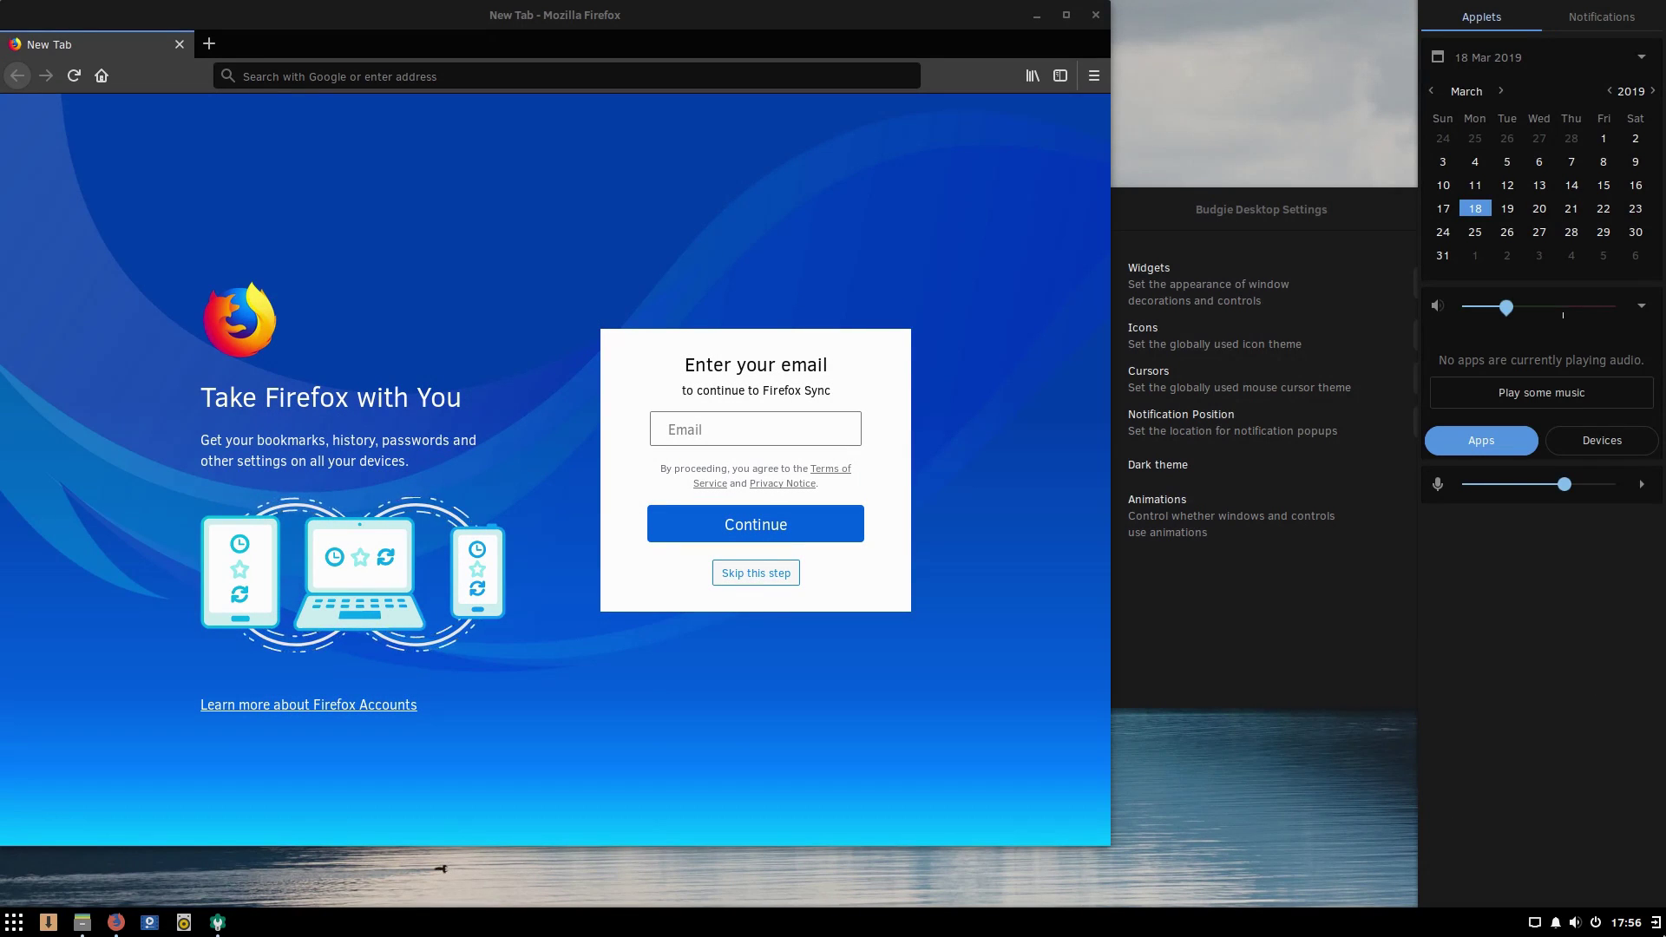
{"action": "left_click", "coordinate": [1656, 924]}
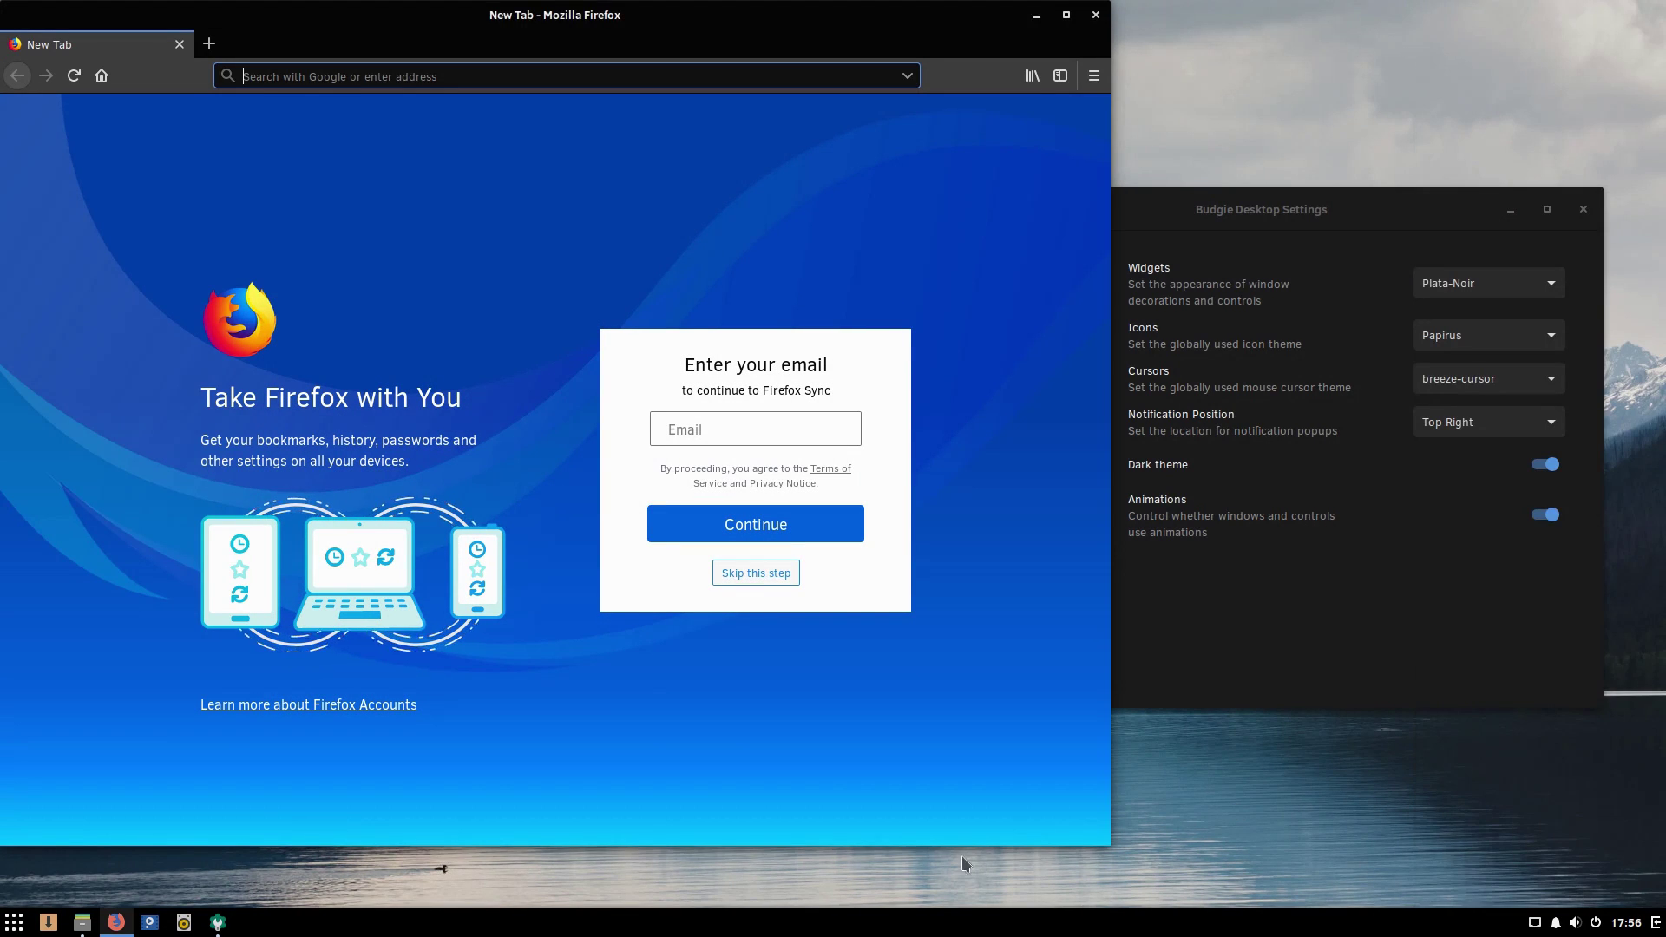
{"action": "left_click", "coordinate": [184, 922]}
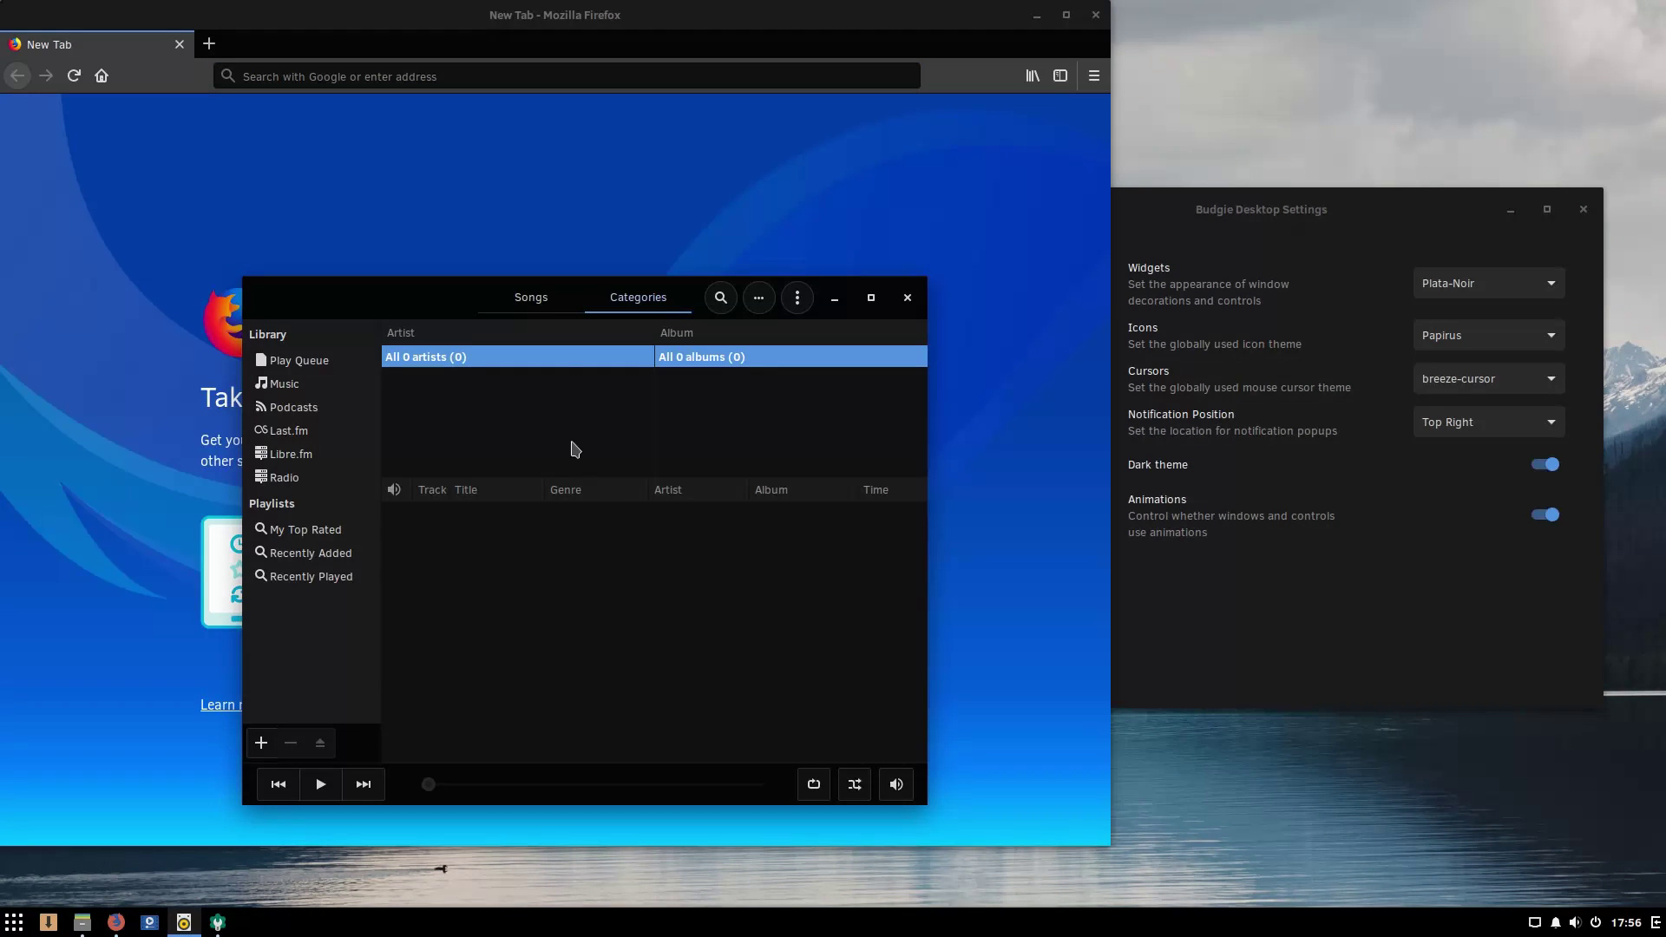
{"action": "left_click_drag", "start_coordinate": [512, 297], "coordinate": [433, 274]}
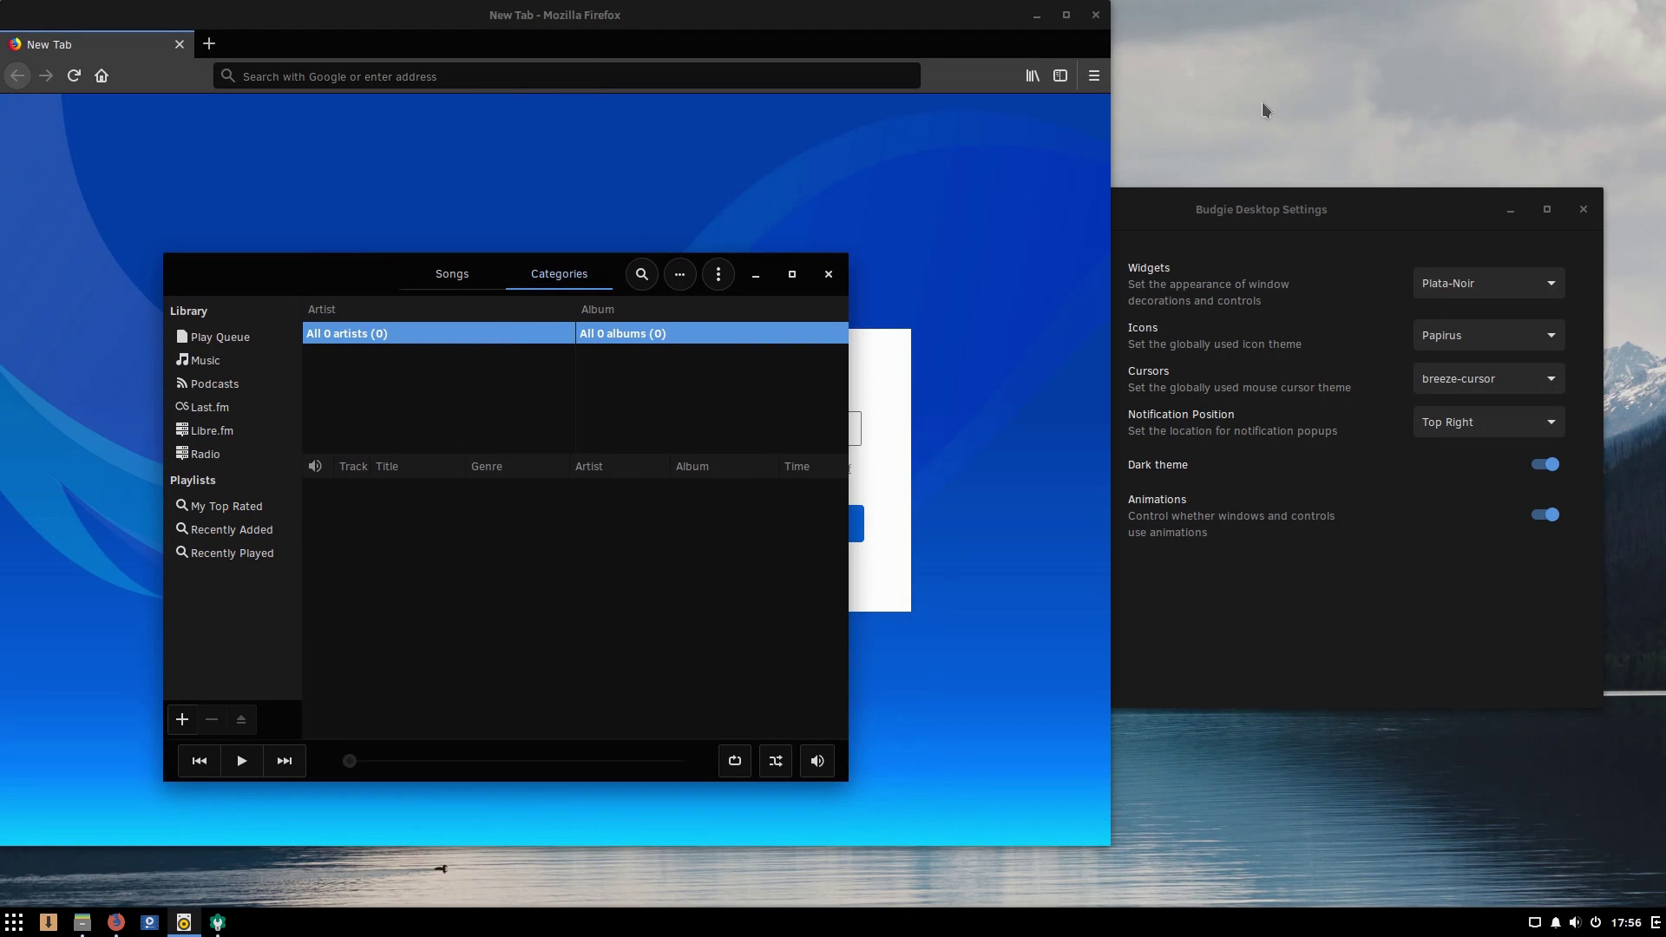
{"action": "left_click", "coordinate": [1290, 213]}
Step: Switch Dark theme off, restart Rhythmbox, switch Dark theme back on, and list widget themes
{"action": "left_click_drag", "start_coordinate": [1291, 212], "coordinate": [1320, 214]}
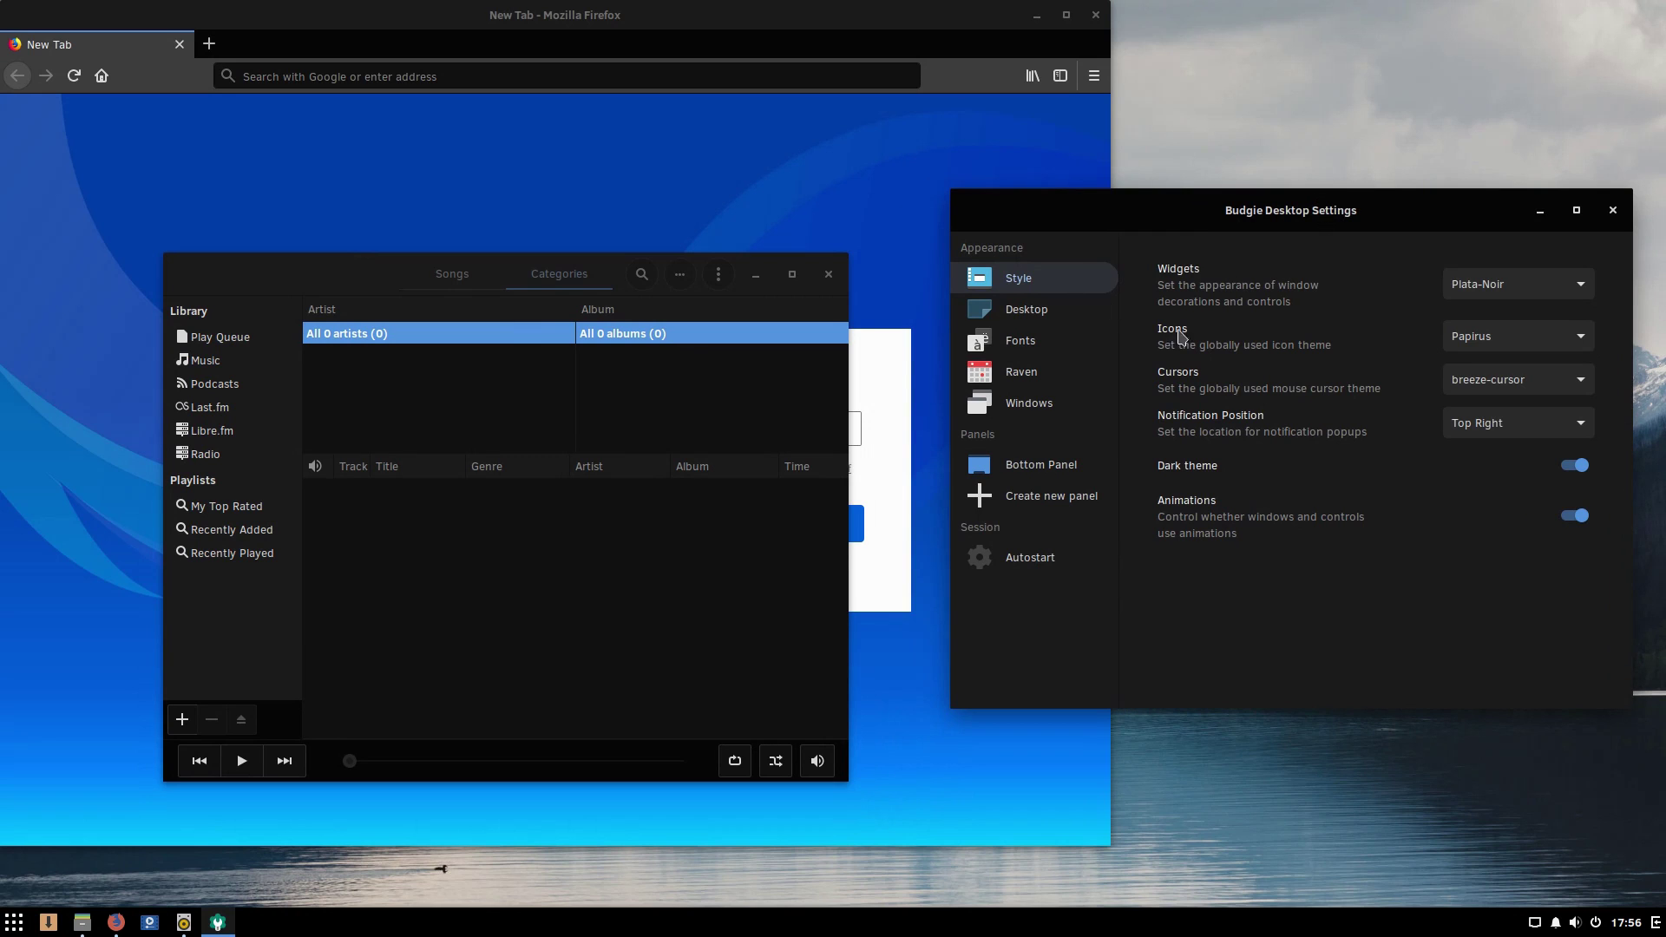
{"action": "left_click", "coordinate": [1577, 468]}
{"action": "left_click_drag", "start_coordinate": [1213, 208], "coordinate": [1235, 210]}
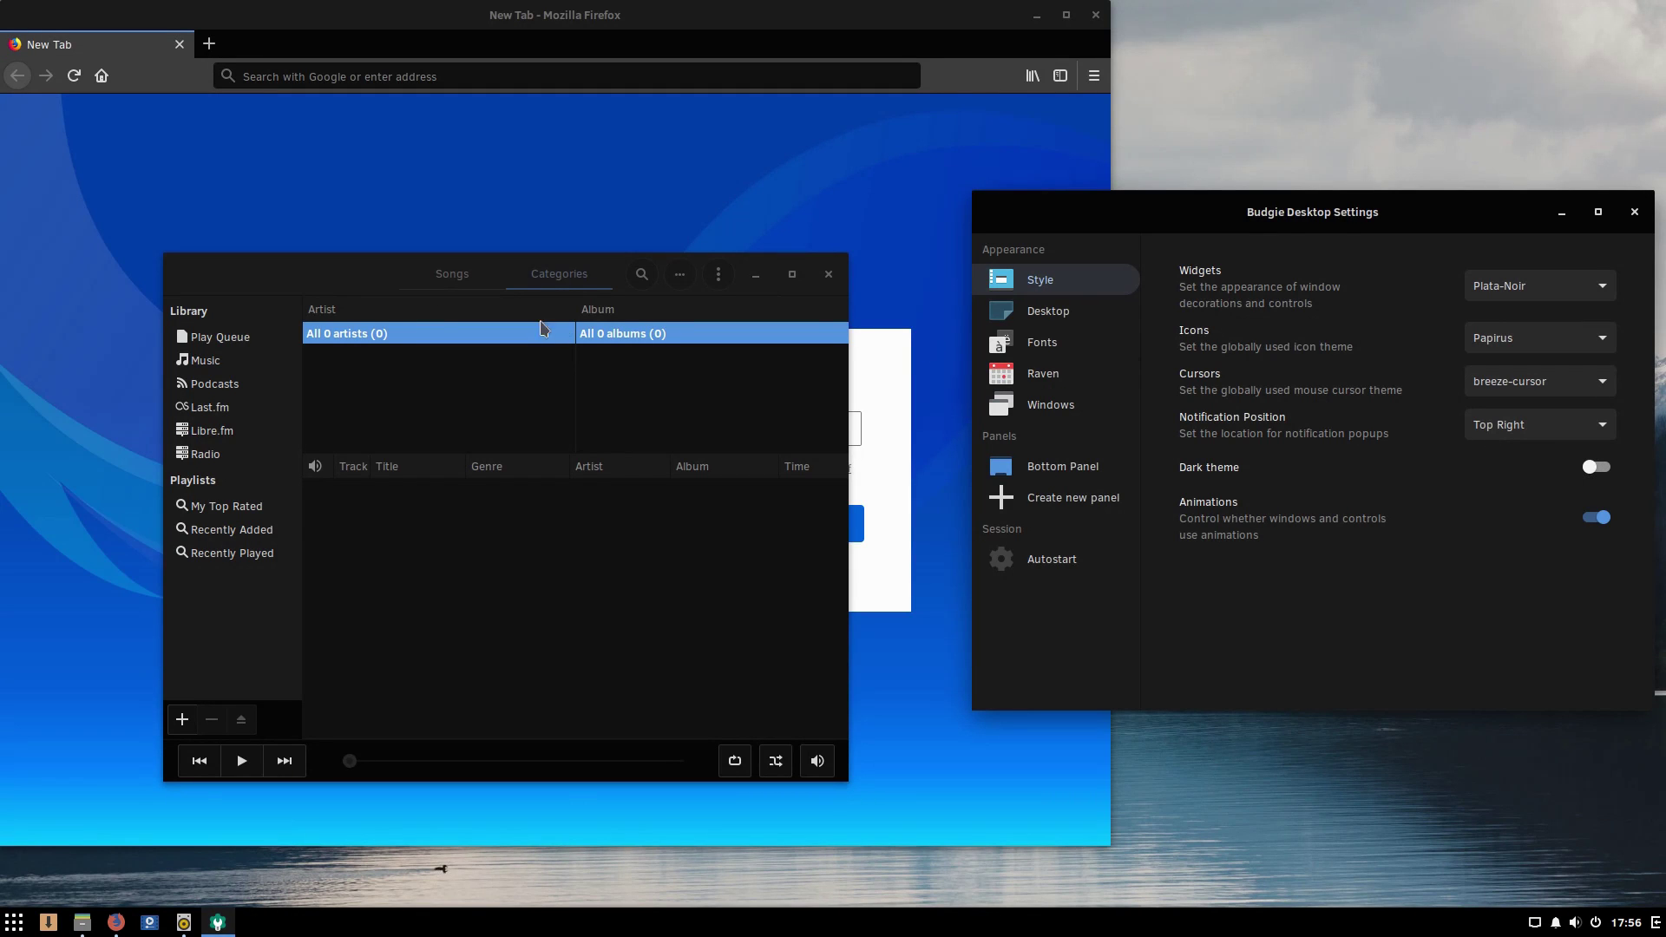
{"action": "left_click", "coordinate": [829, 274]}
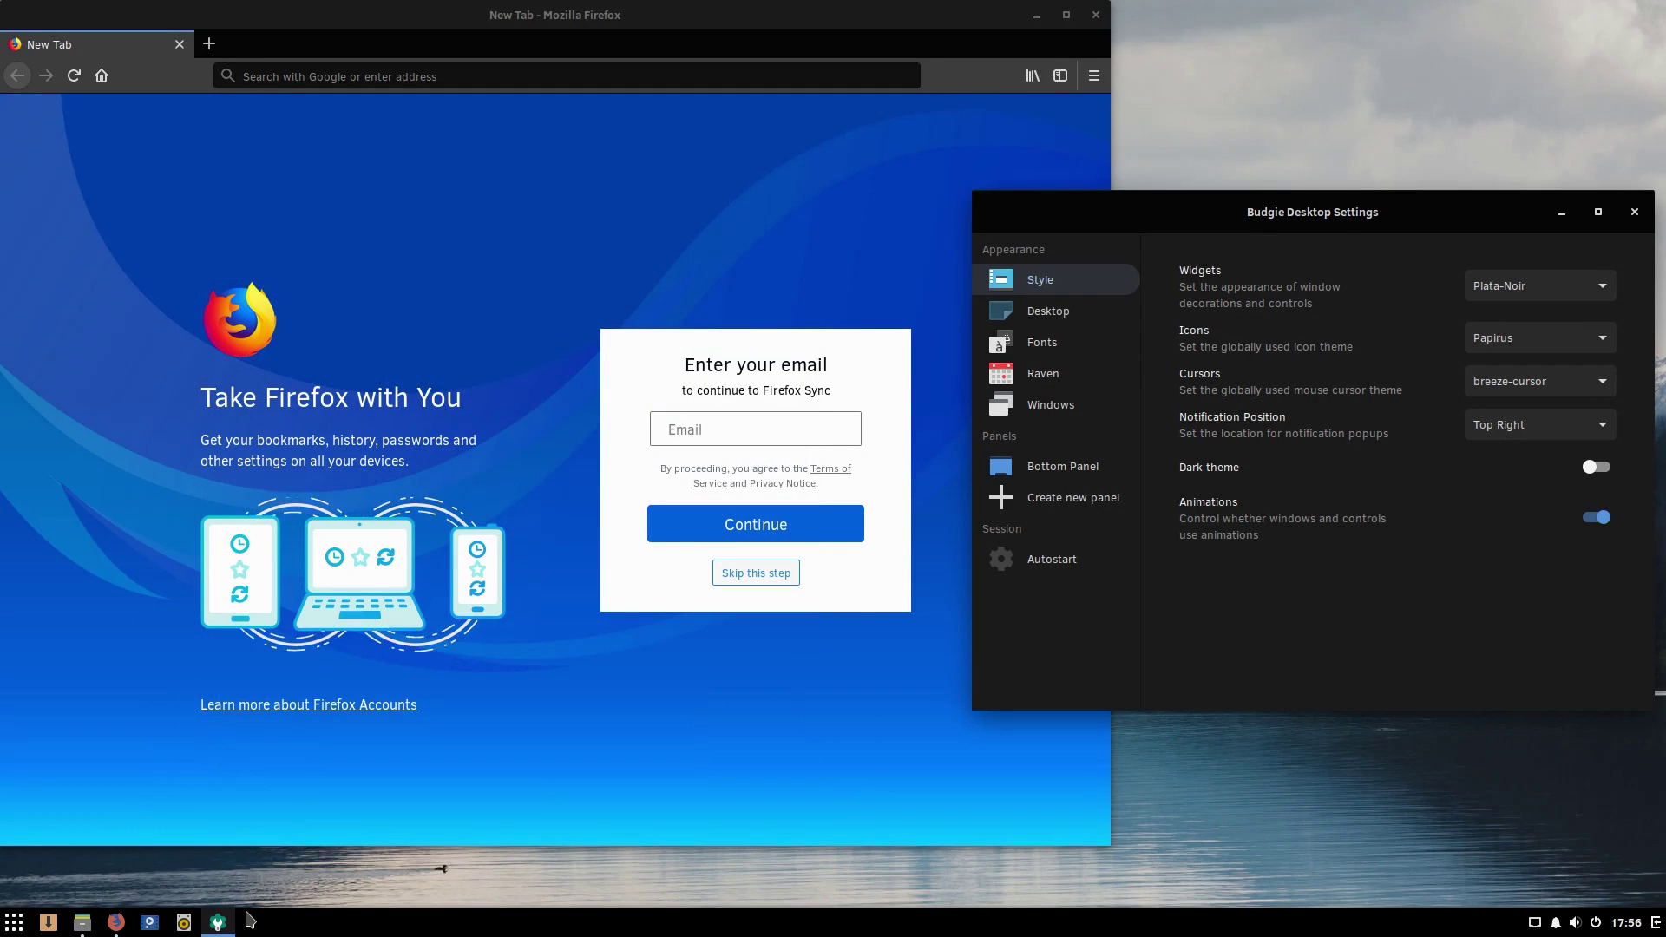
{"action": "left_click", "coordinate": [183, 924]}
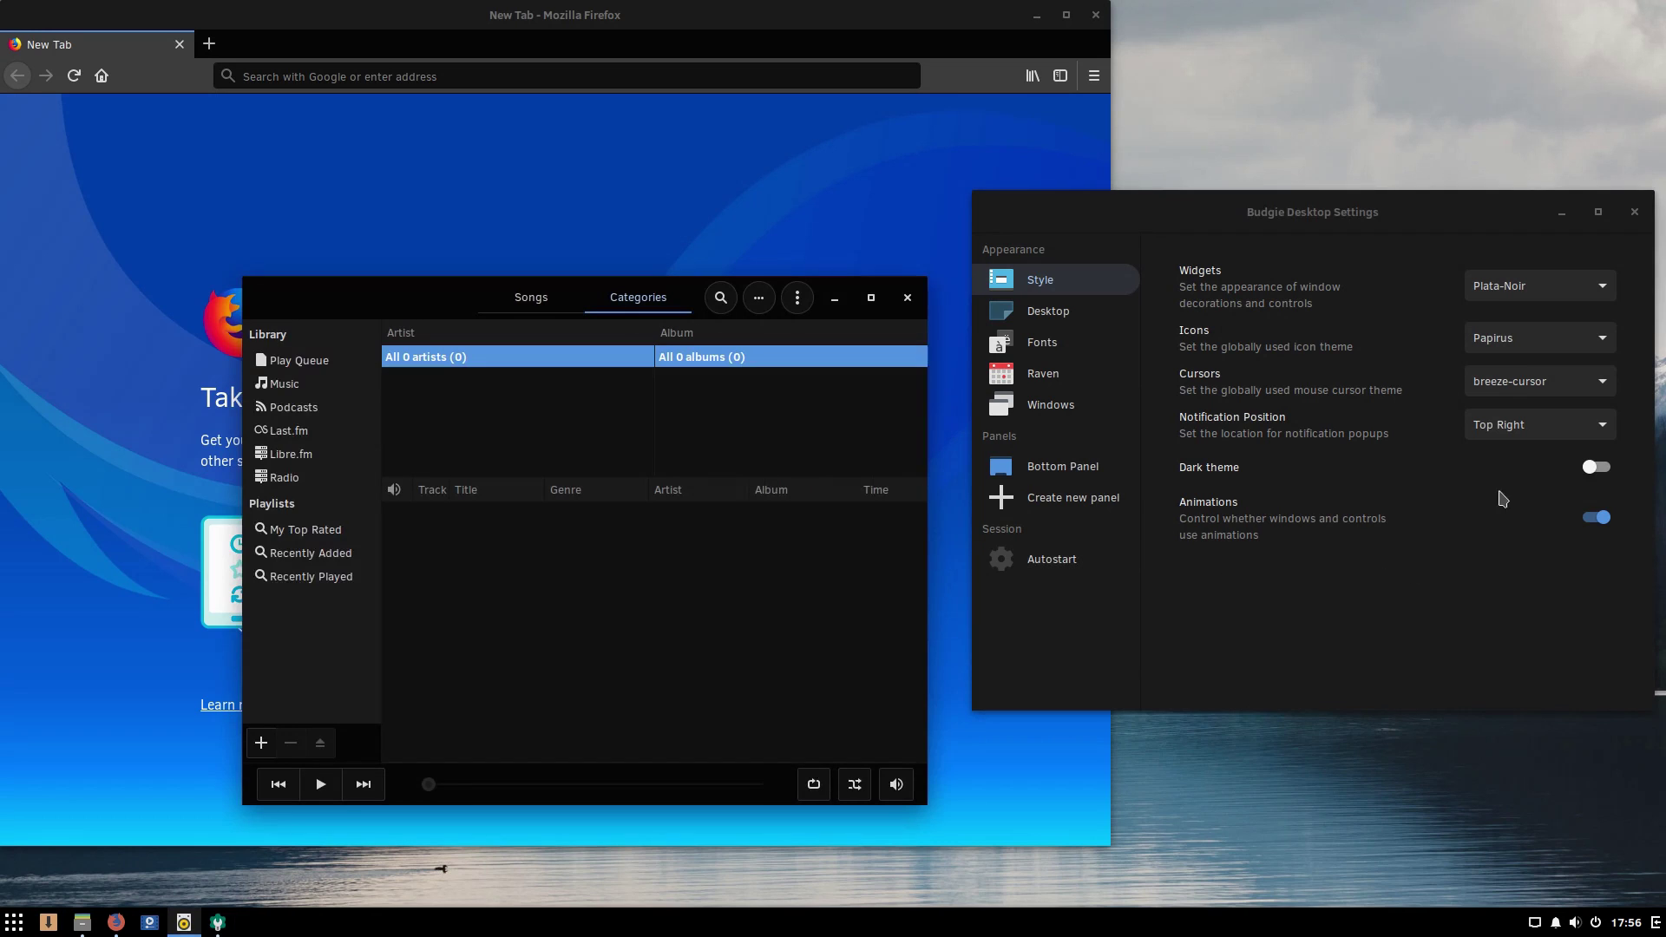
{"action": "left_click", "coordinate": [1603, 468]}
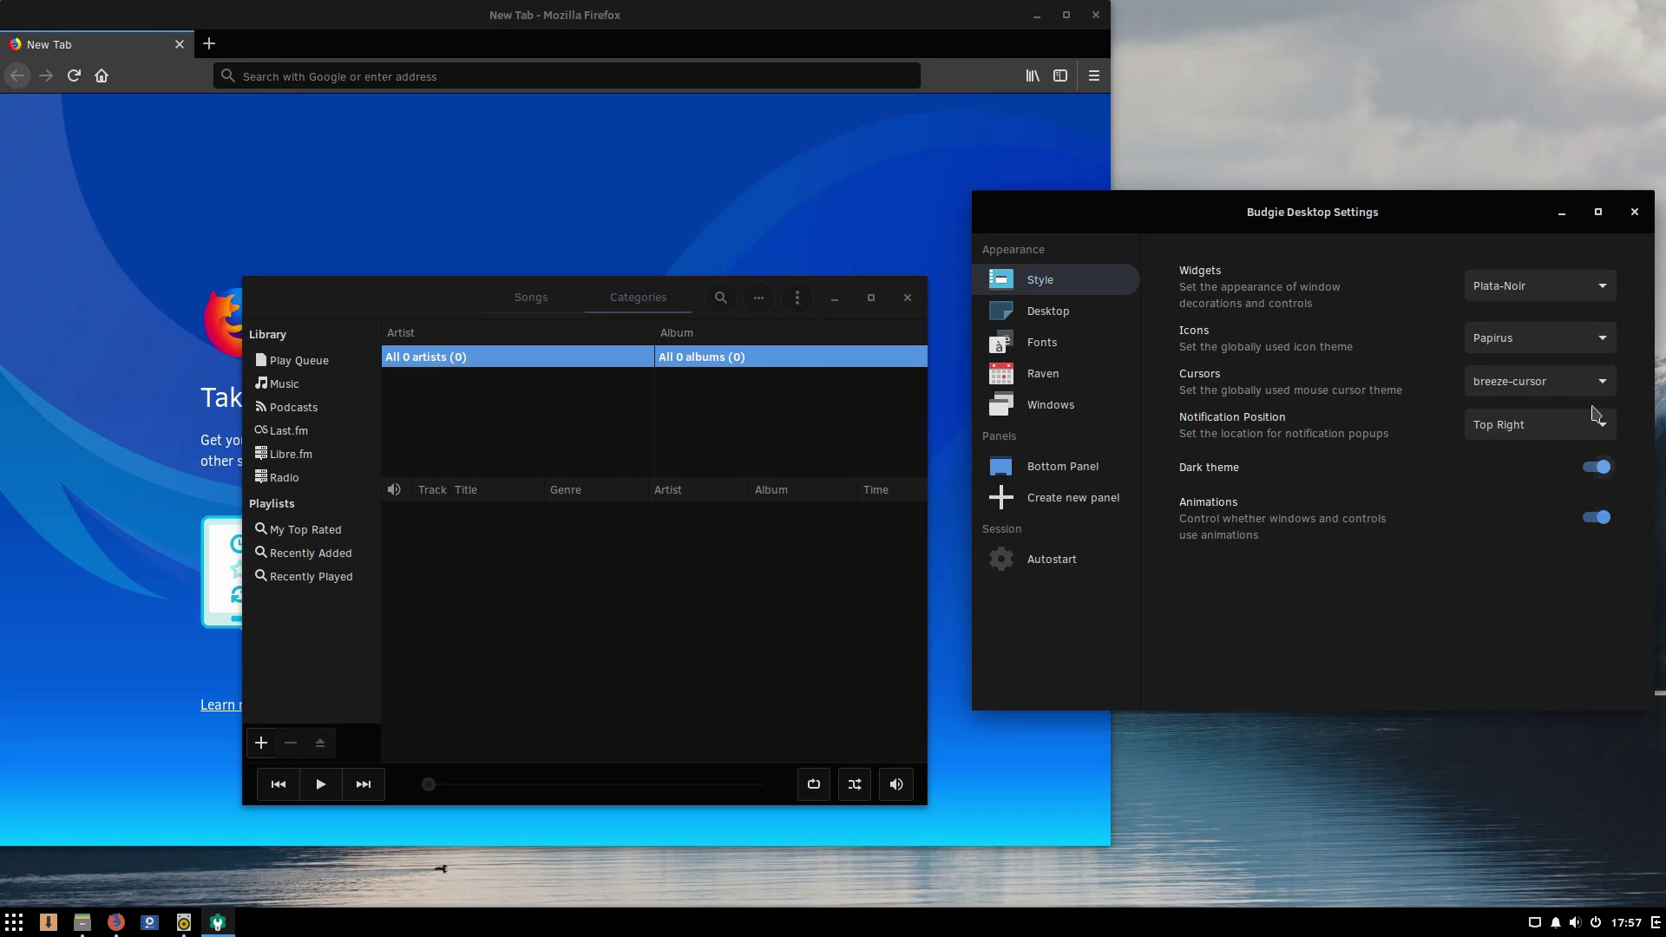
{"action": "left_click", "coordinate": [1585, 298]}
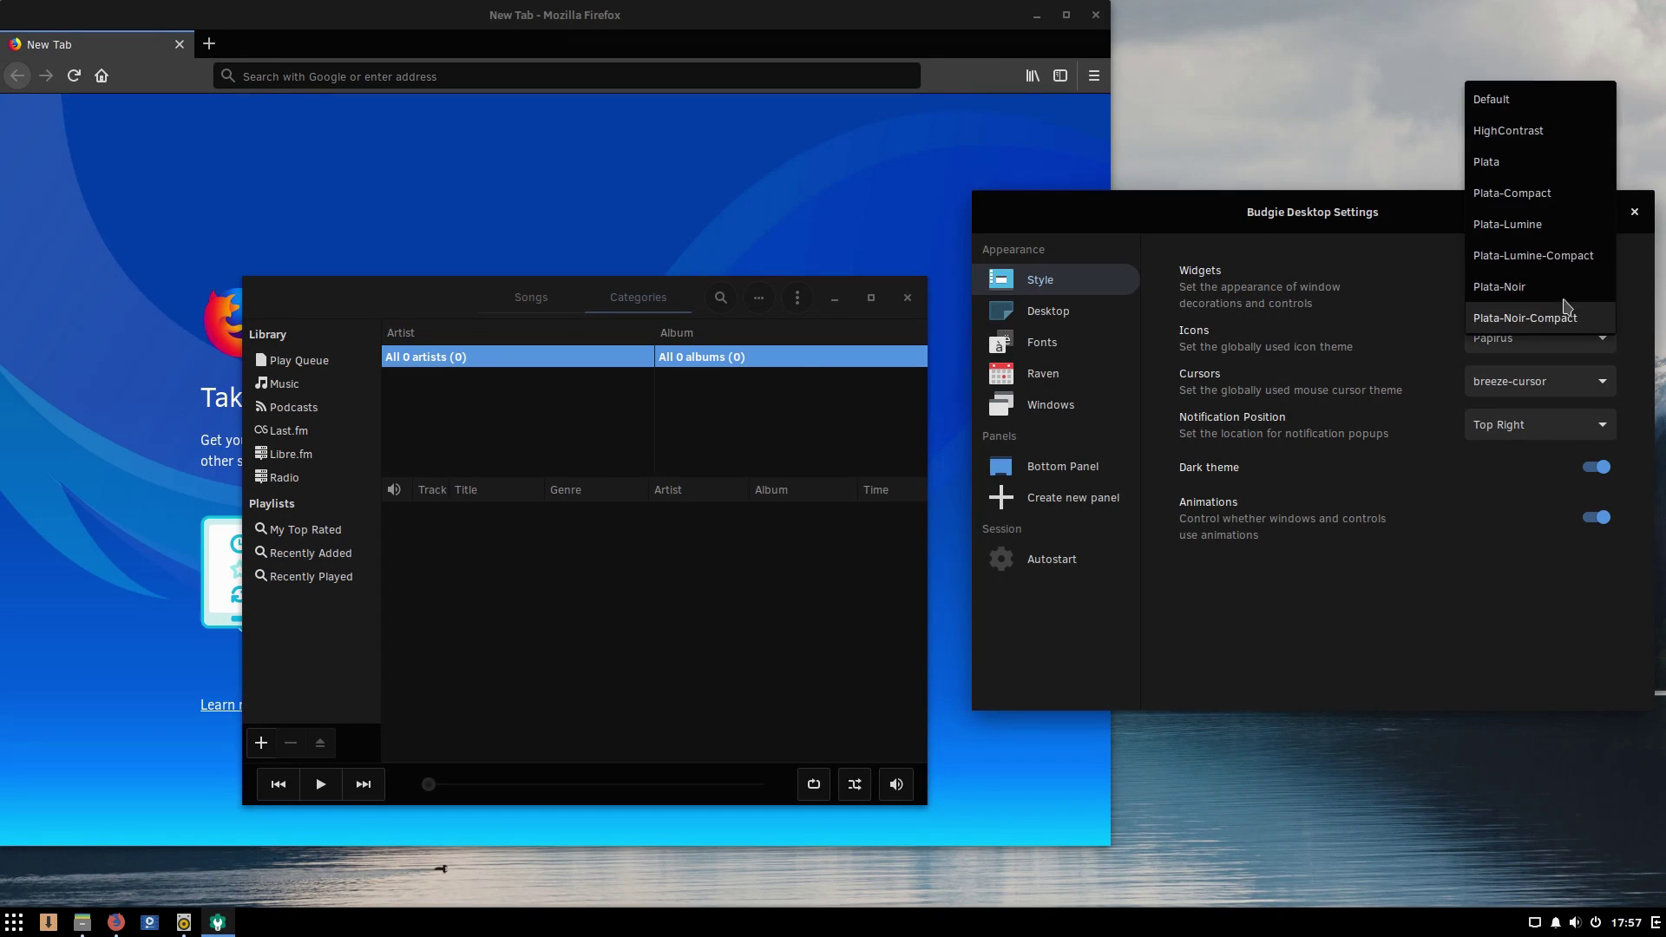
Step: Try the Default, HighContrast and Plata widget themes, keeping Plata for now
{"action": "left_click", "coordinate": [1517, 104]}
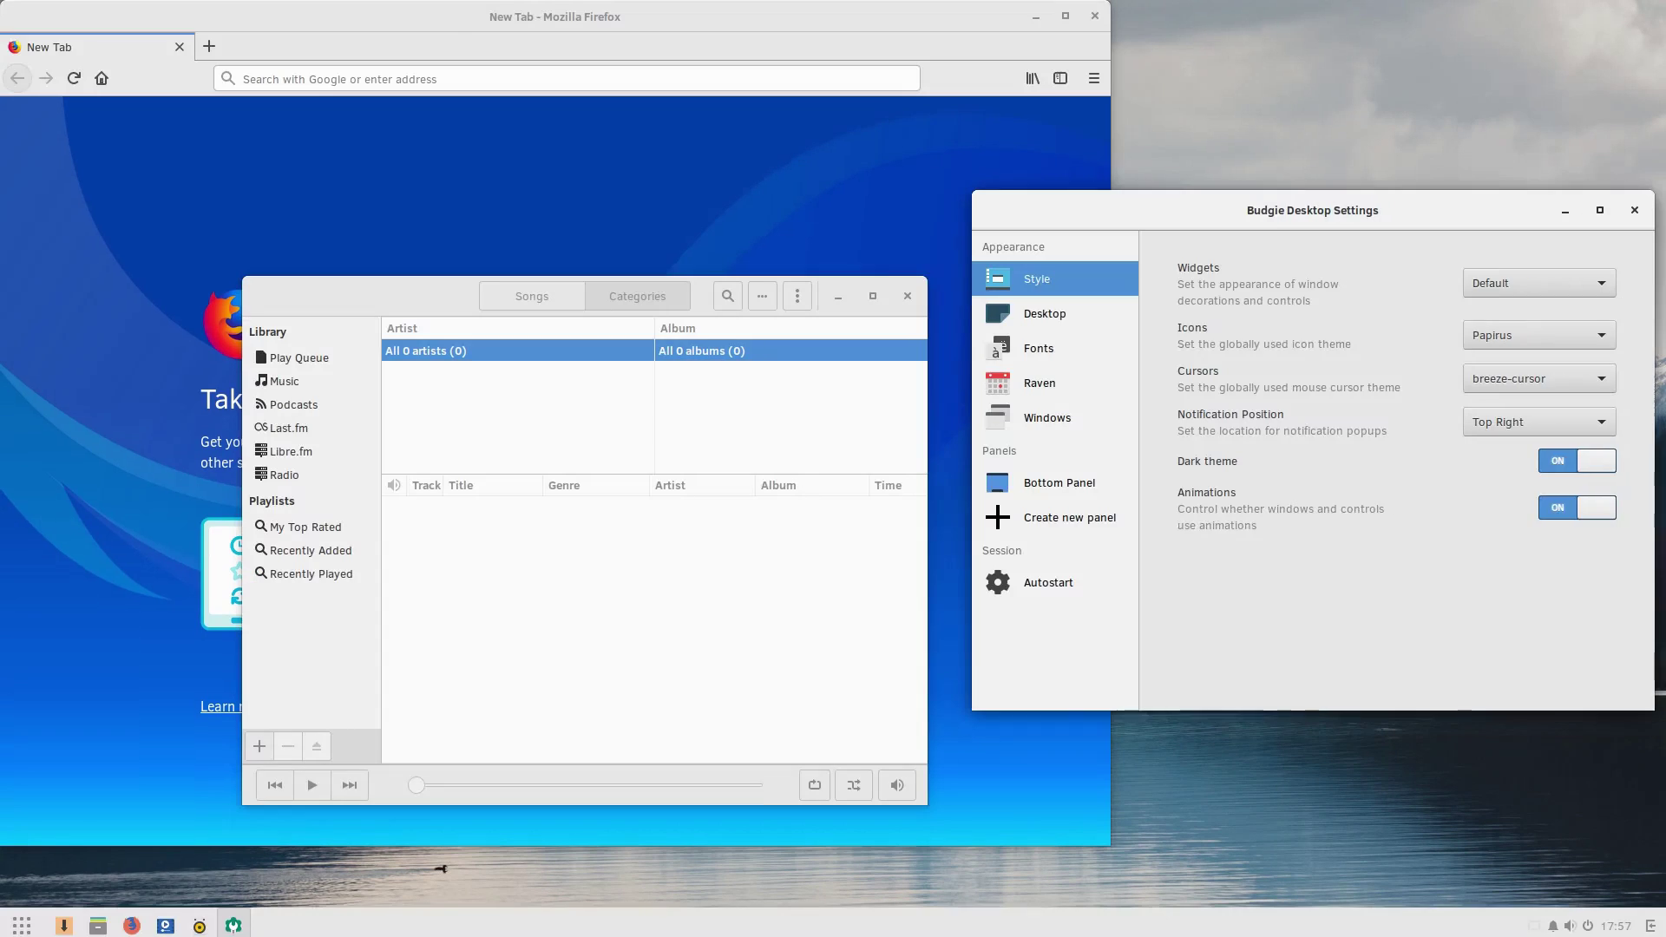
{"action": "left_click", "coordinate": [1537, 284]}
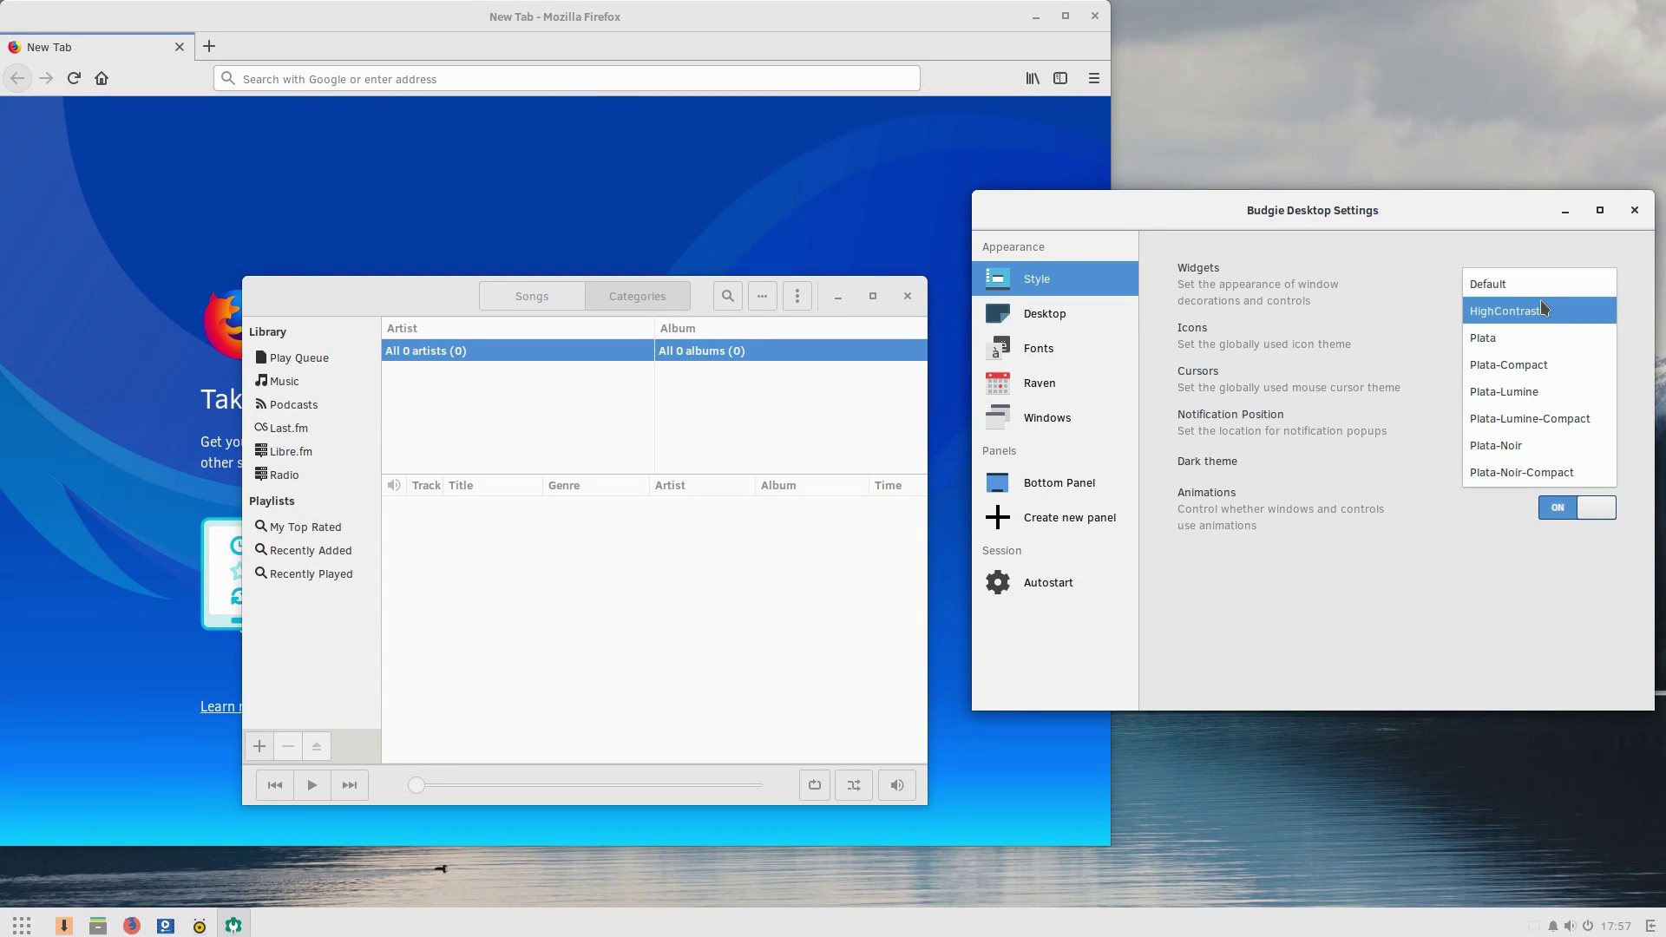
{"action": "left_click", "coordinate": [1541, 306]}
{"action": "left_click", "coordinate": [1599, 295]}
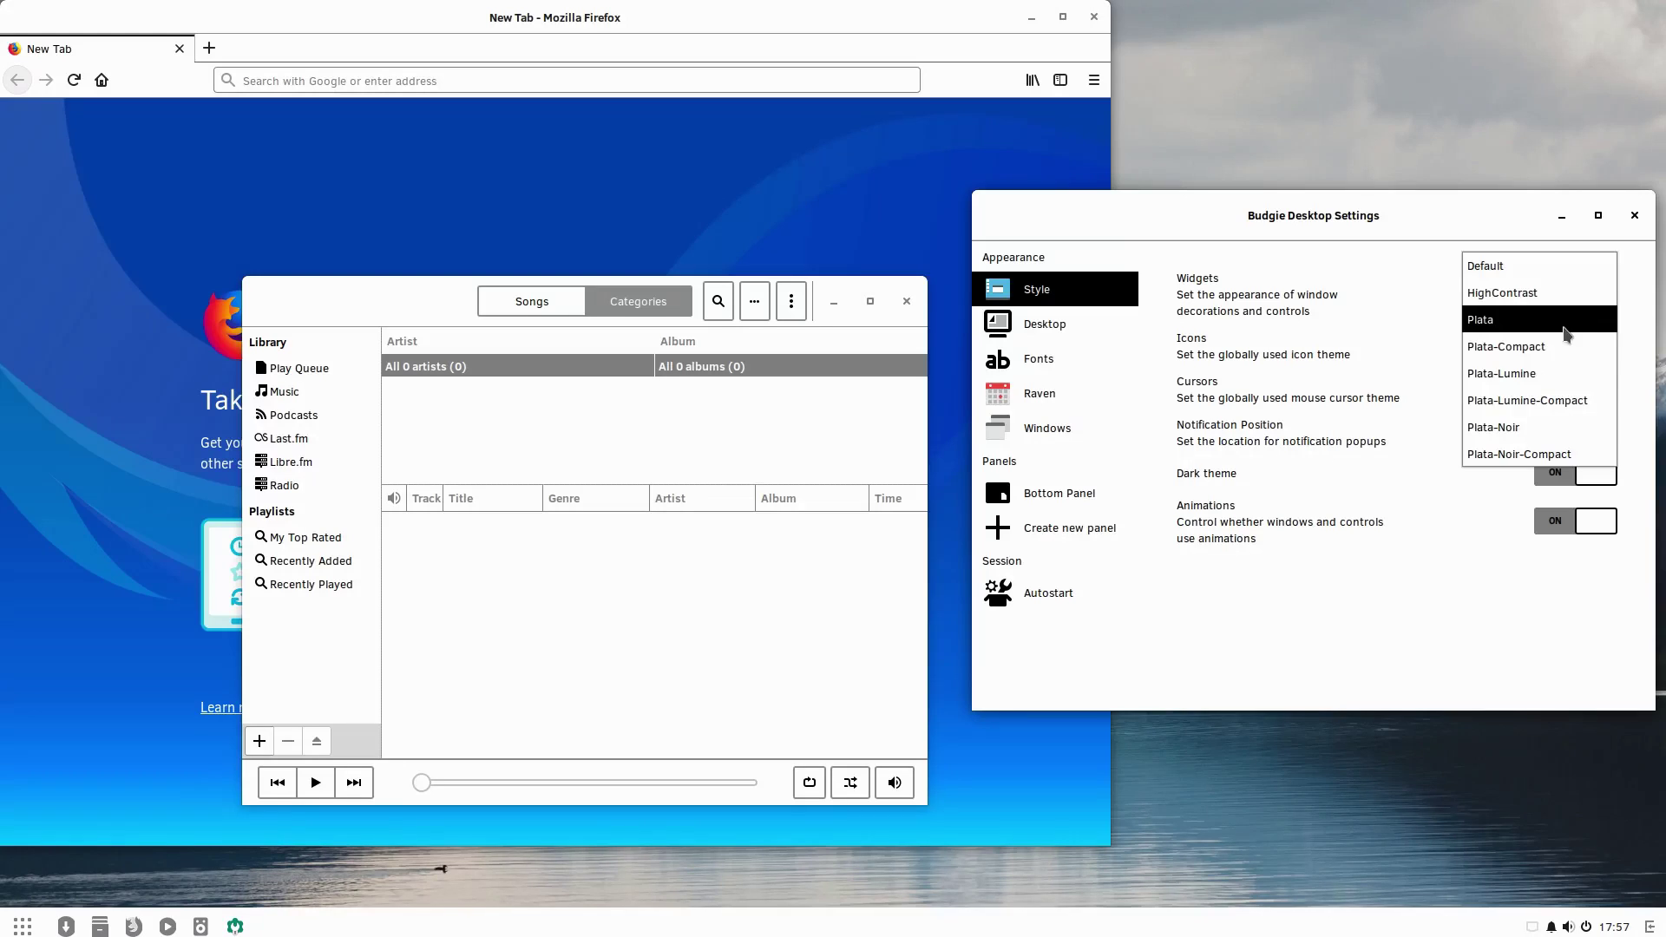
{"action": "left_click", "coordinate": [1565, 325]}
{"action": "left_click", "coordinate": [1604, 299]}
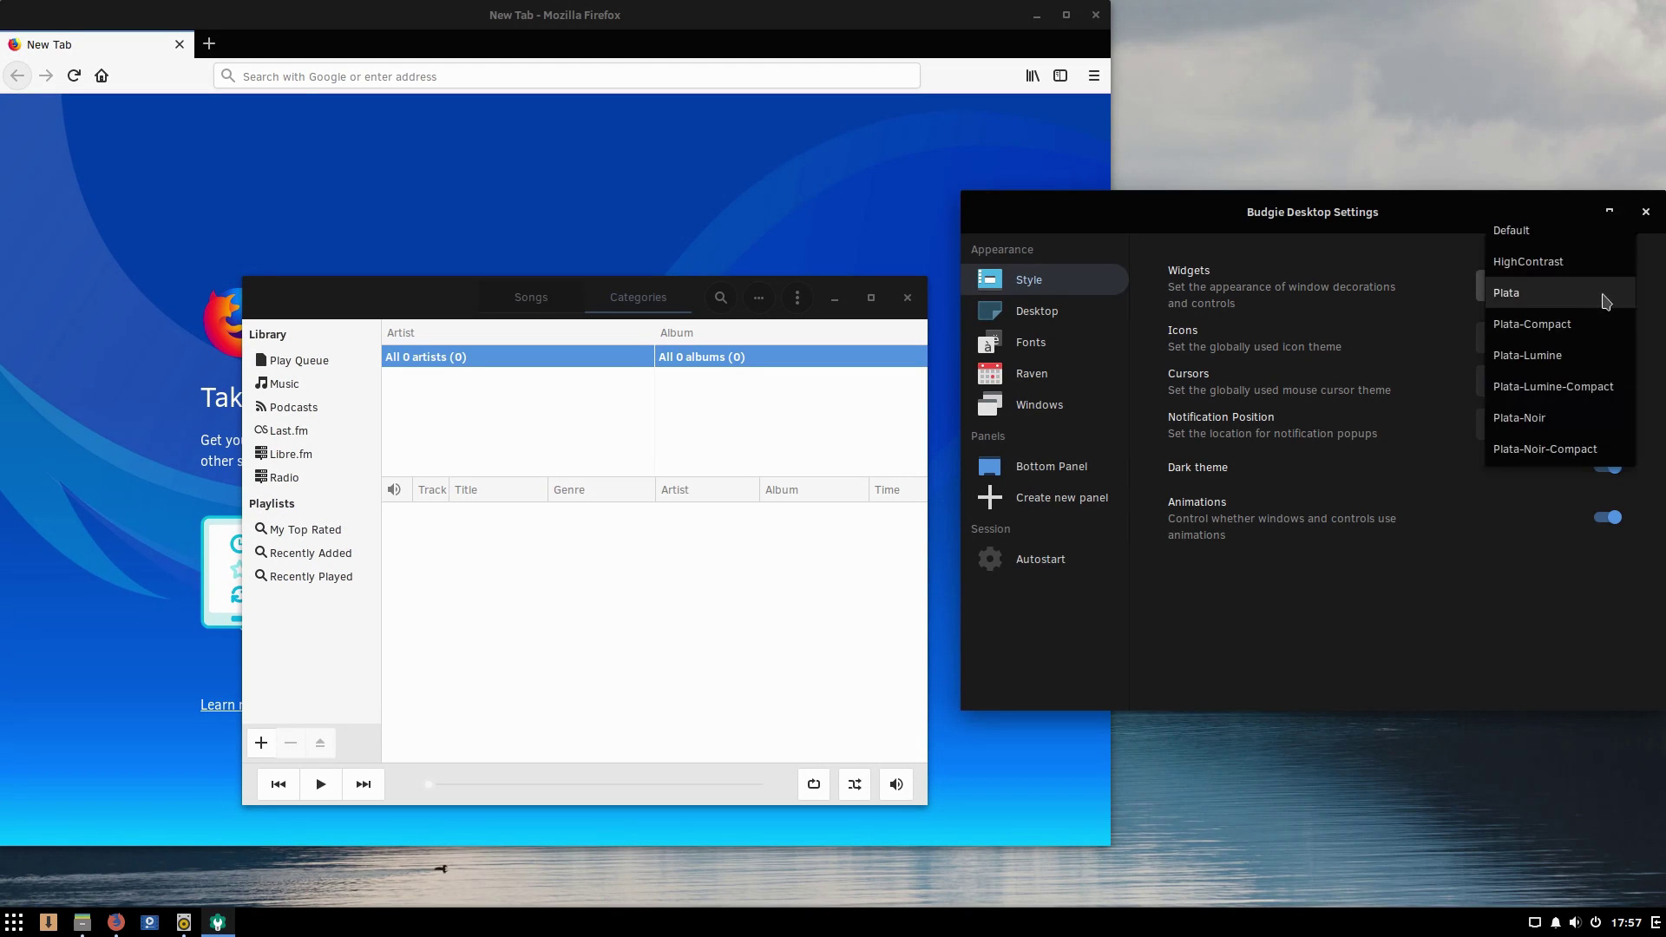
{"action": "left_click", "coordinate": [1604, 296]}
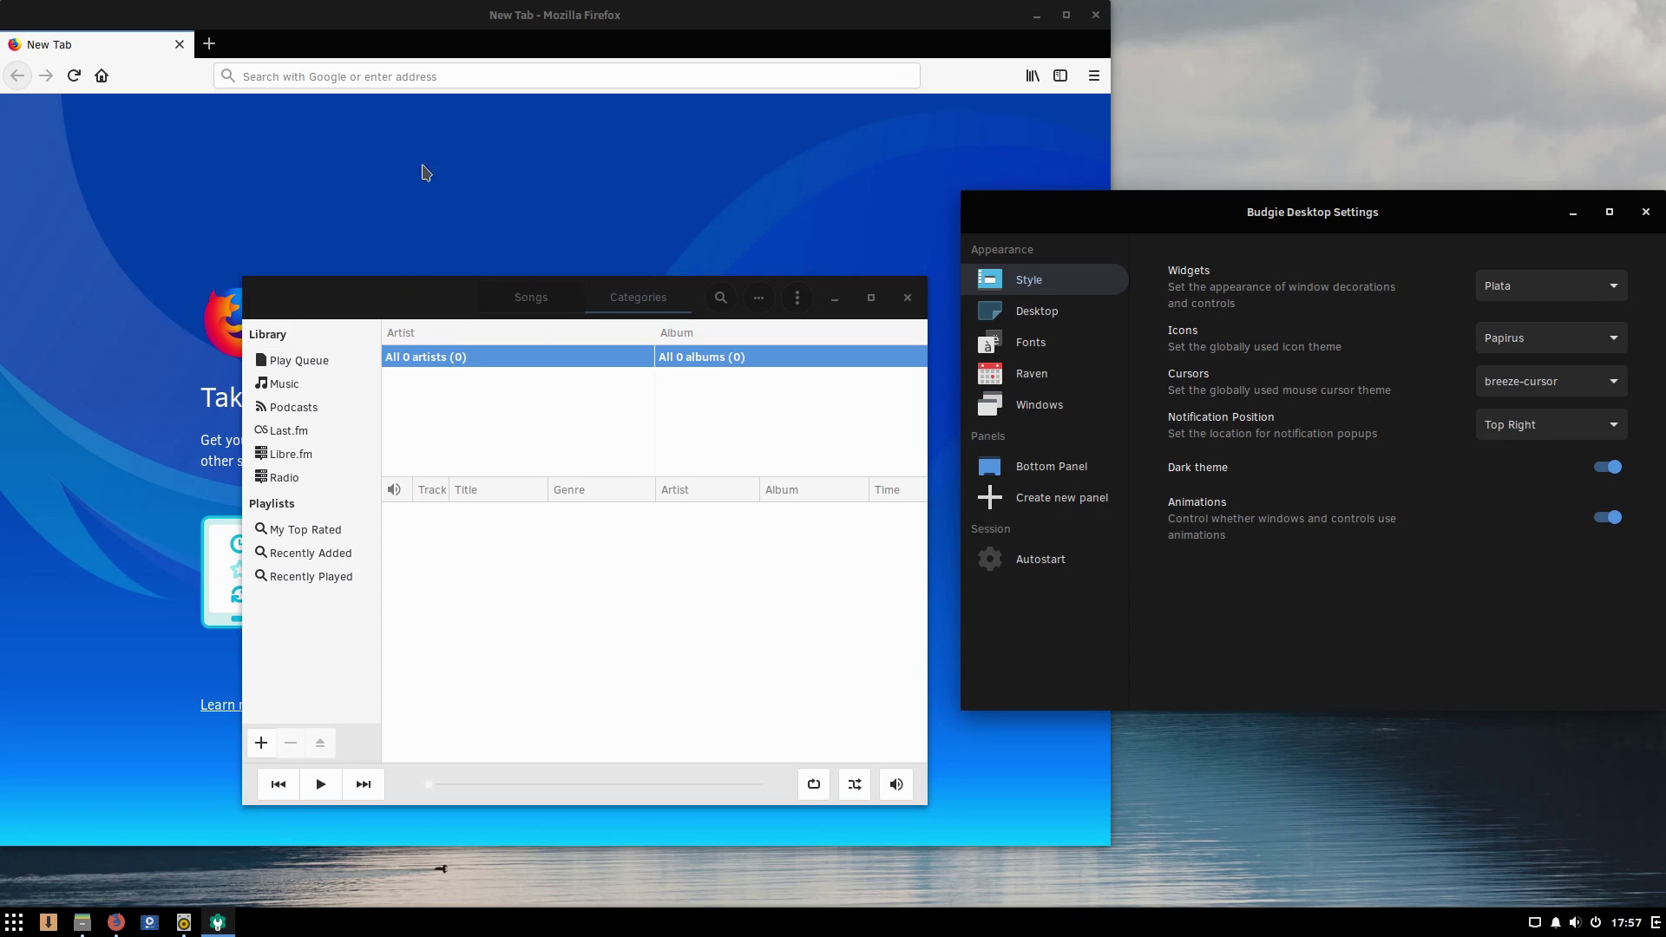
Step: Try Plata-Compact, Plata-Lumine-Compact and Plata-Noir-Compact widgets, then settle on Plata-Noir
{"action": "left_click", "coordinate": [1606, 292]}
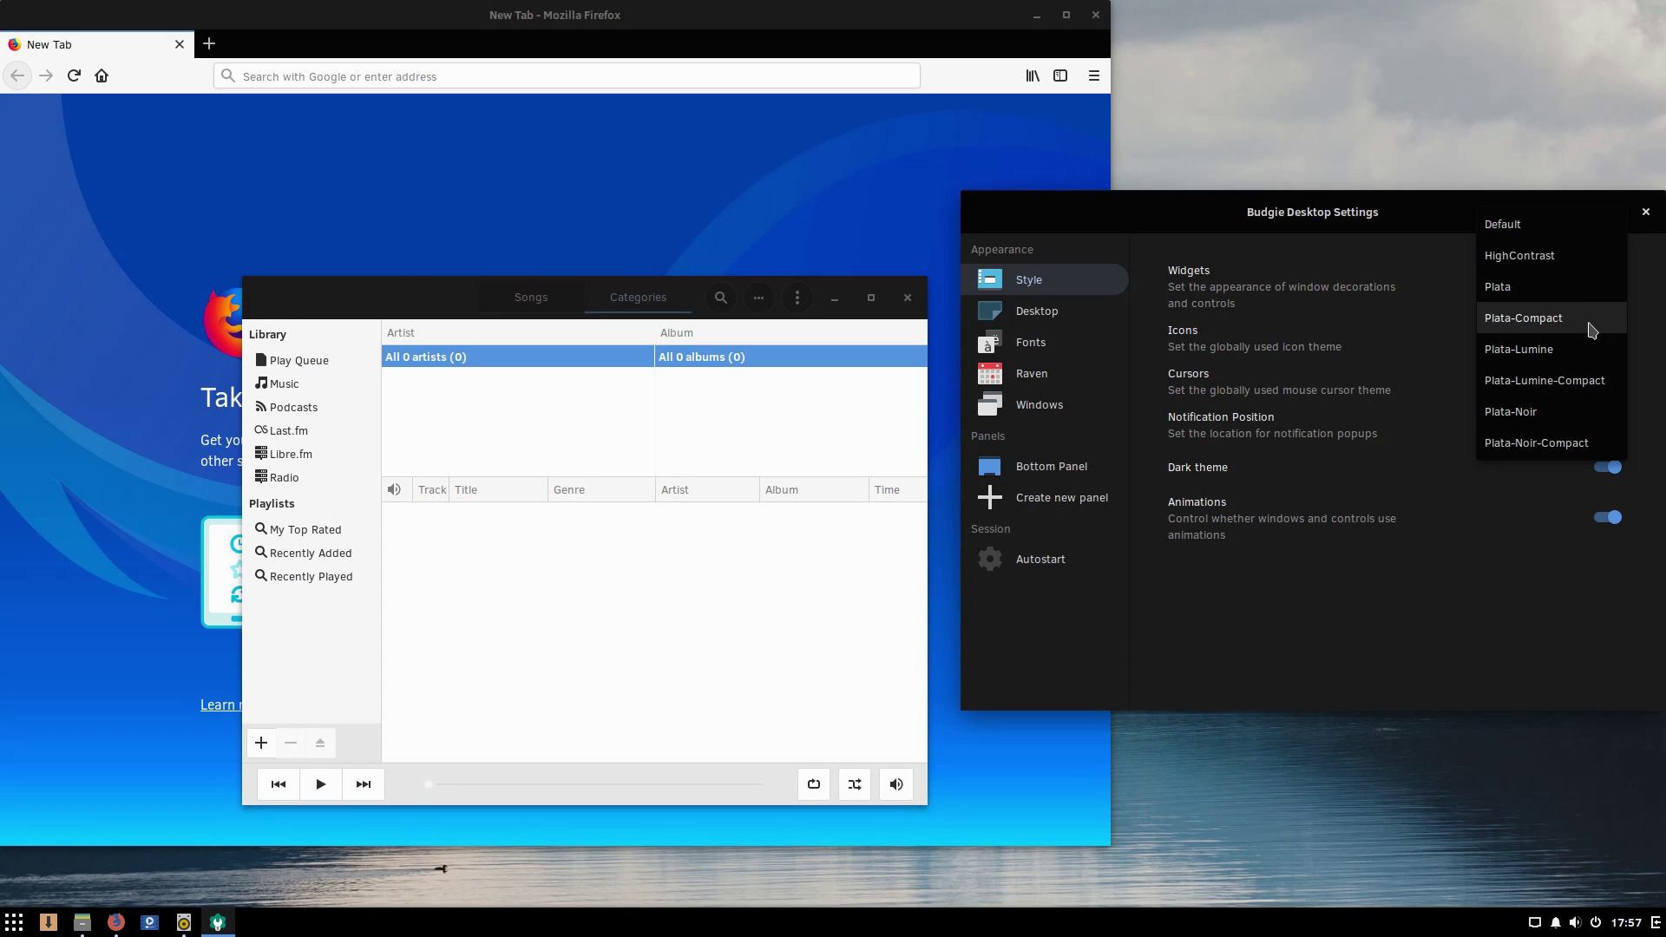
{"action": "left_click", "coordinate": [1620, 318]}
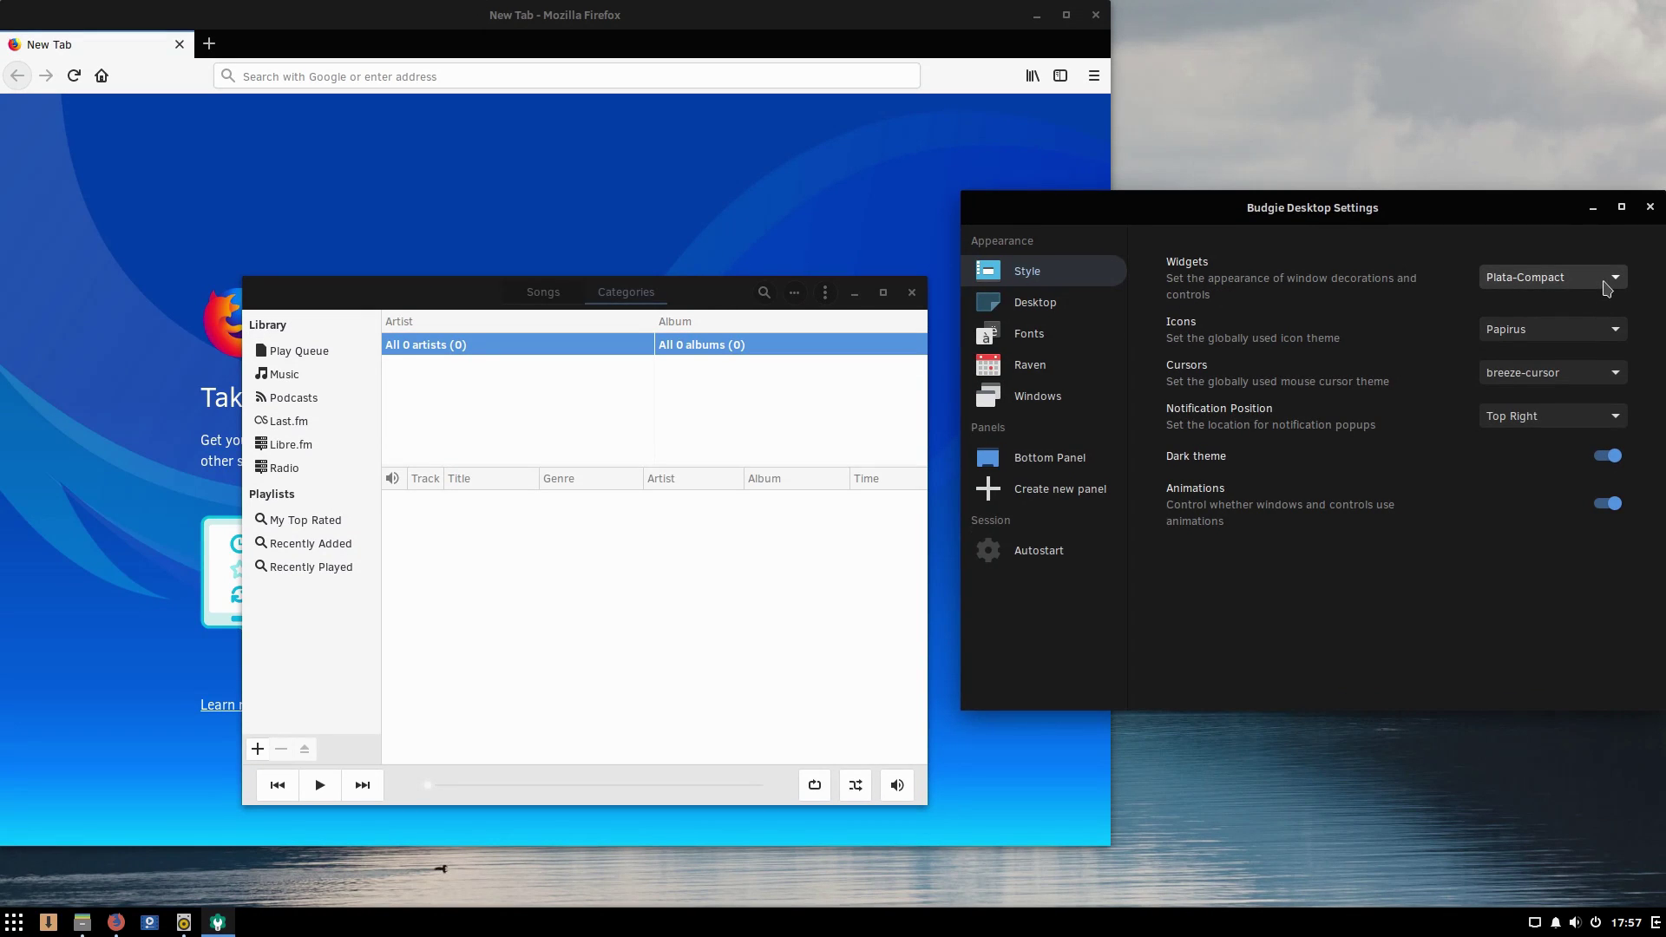
{"action": "left_click", "coordinate": [1606, 288]}
{"action": "left_click", "coordinate": [1606, 312]}
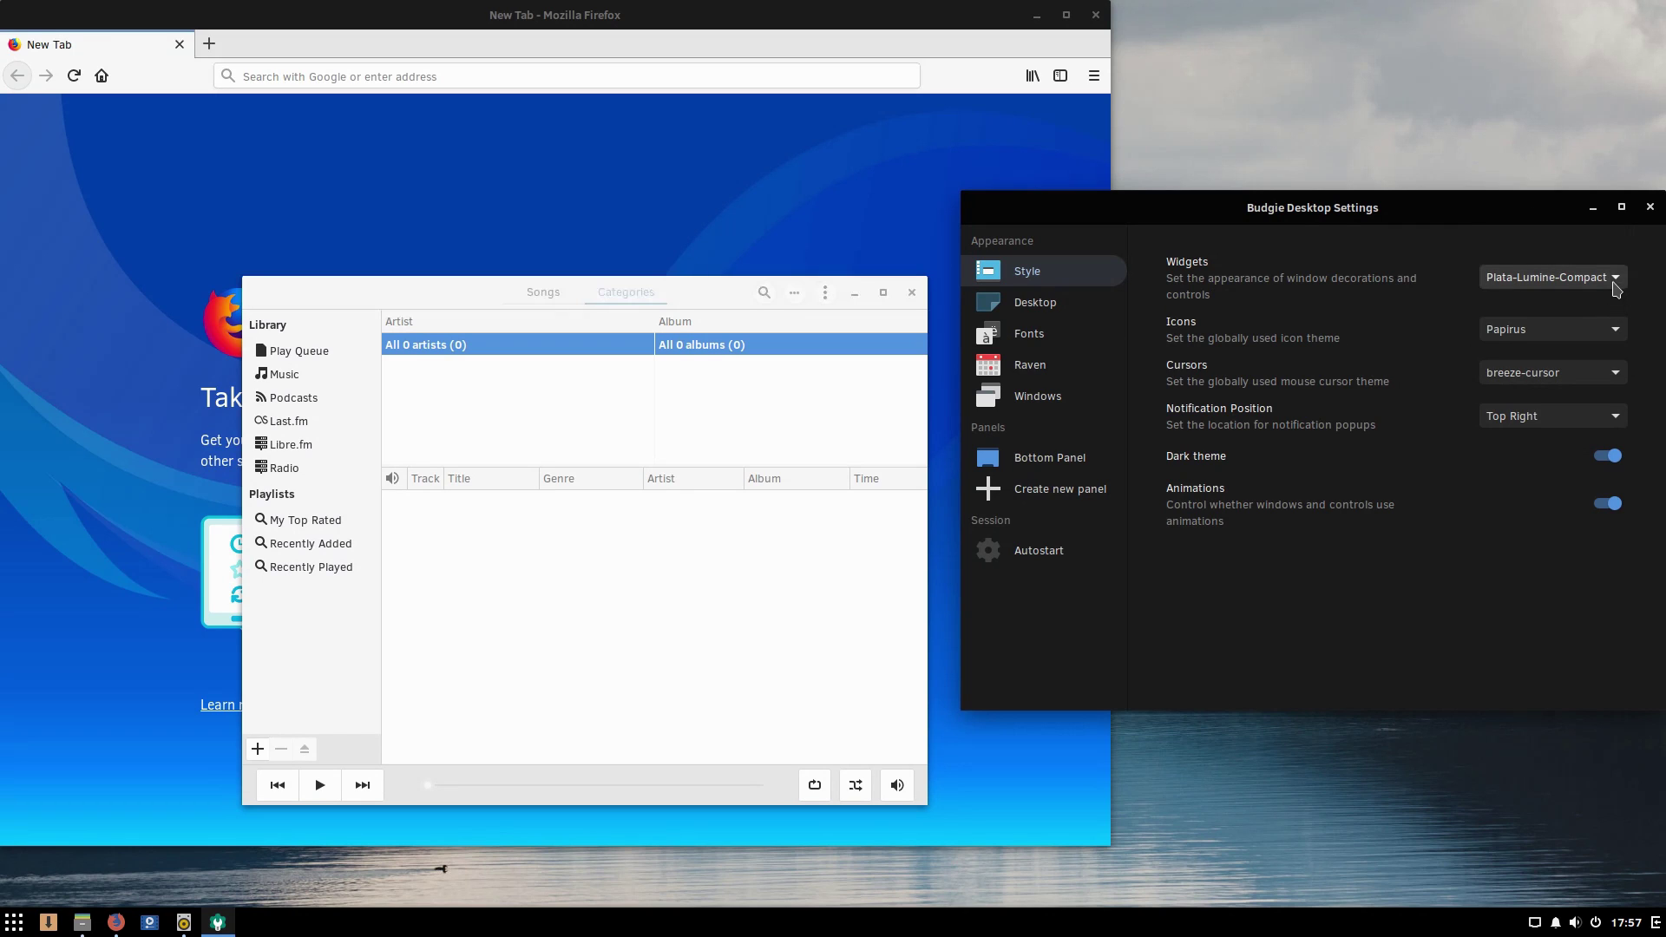
{"action": "left_click", "coordinate": [1610, 284]}
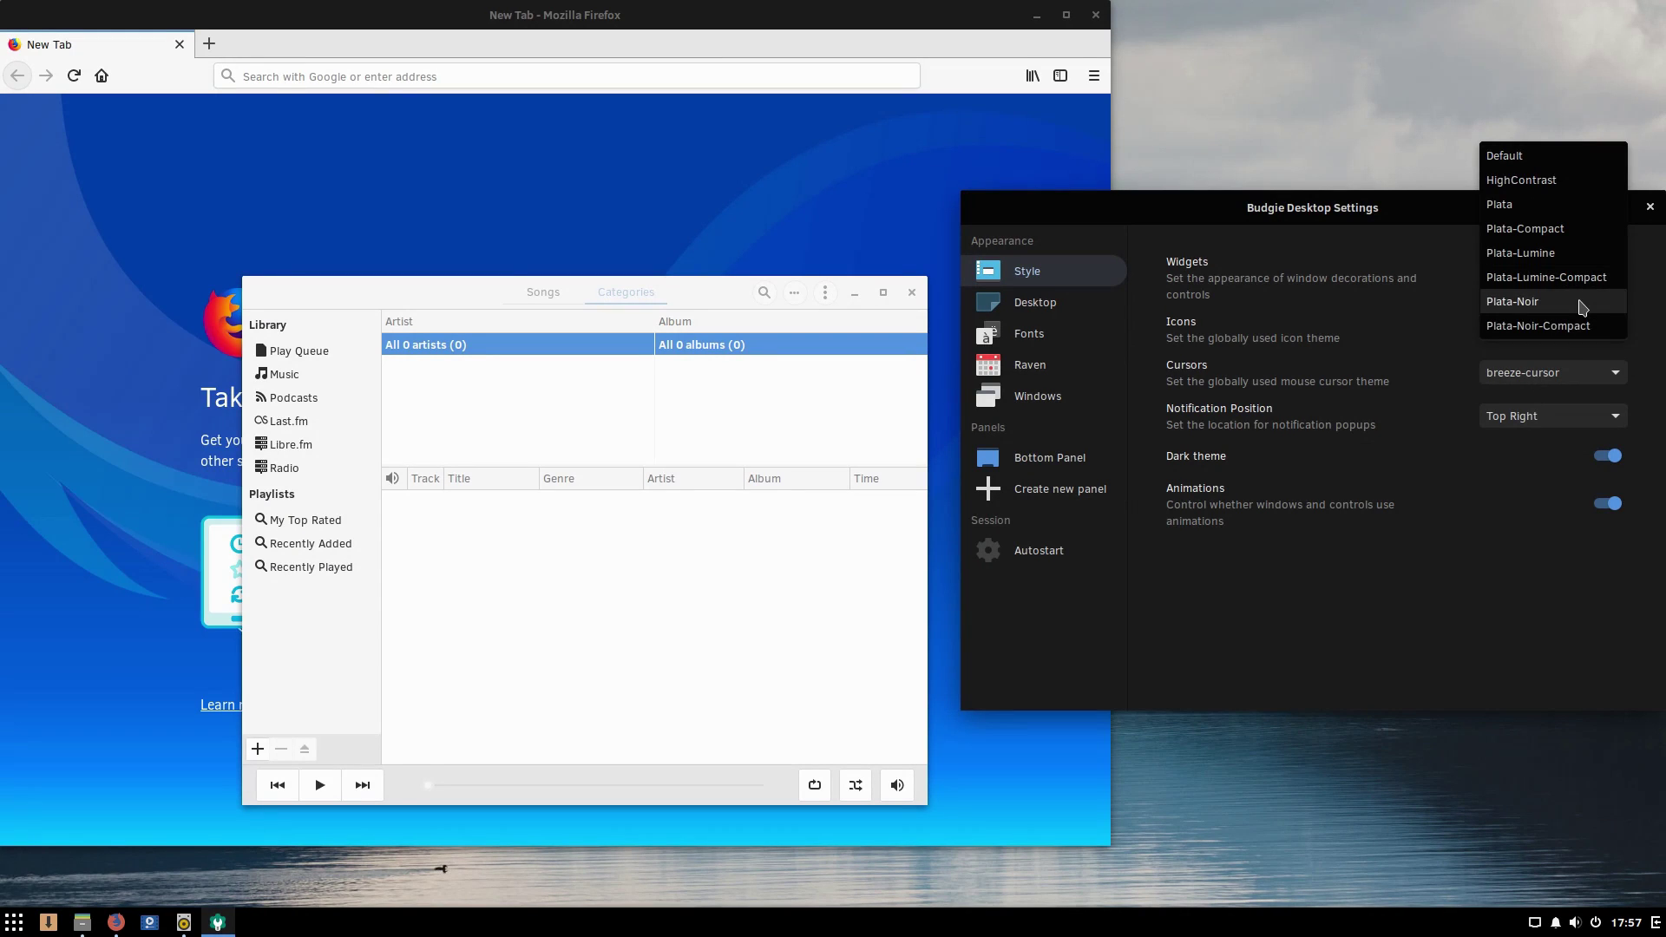
{"action": "key", "text": "Escape"}
{"action": "key", "text": "Down"}
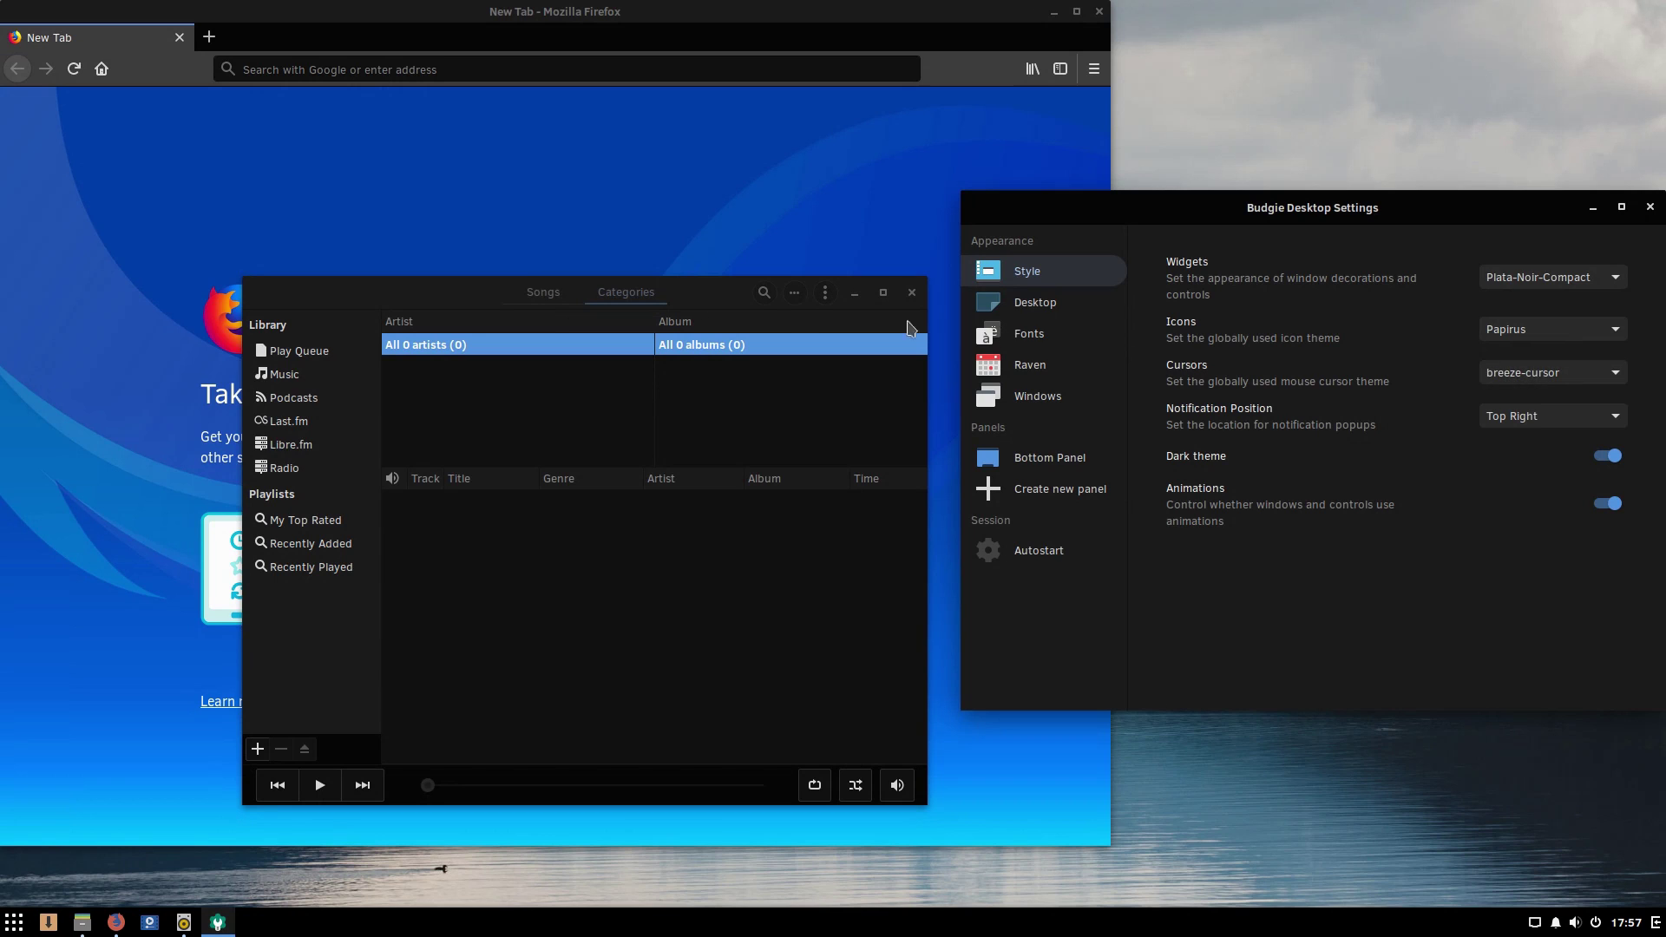
{"action": "left_click", "coordinate": [1610, 285]}
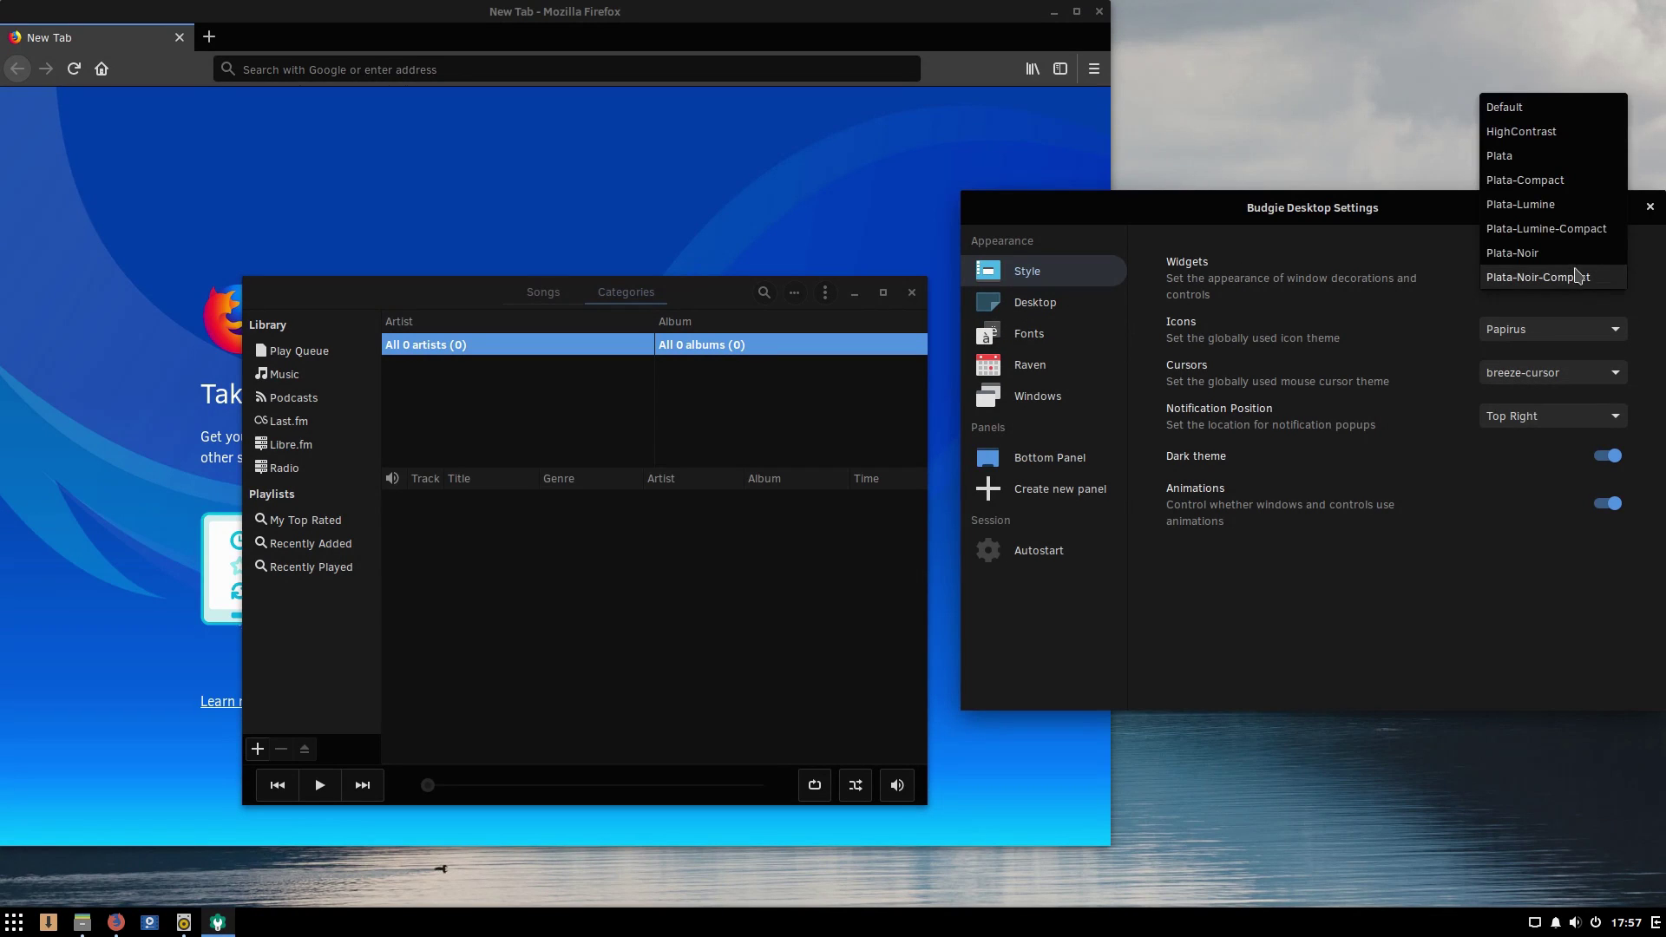
{"action": "key", "text": "Escape"}
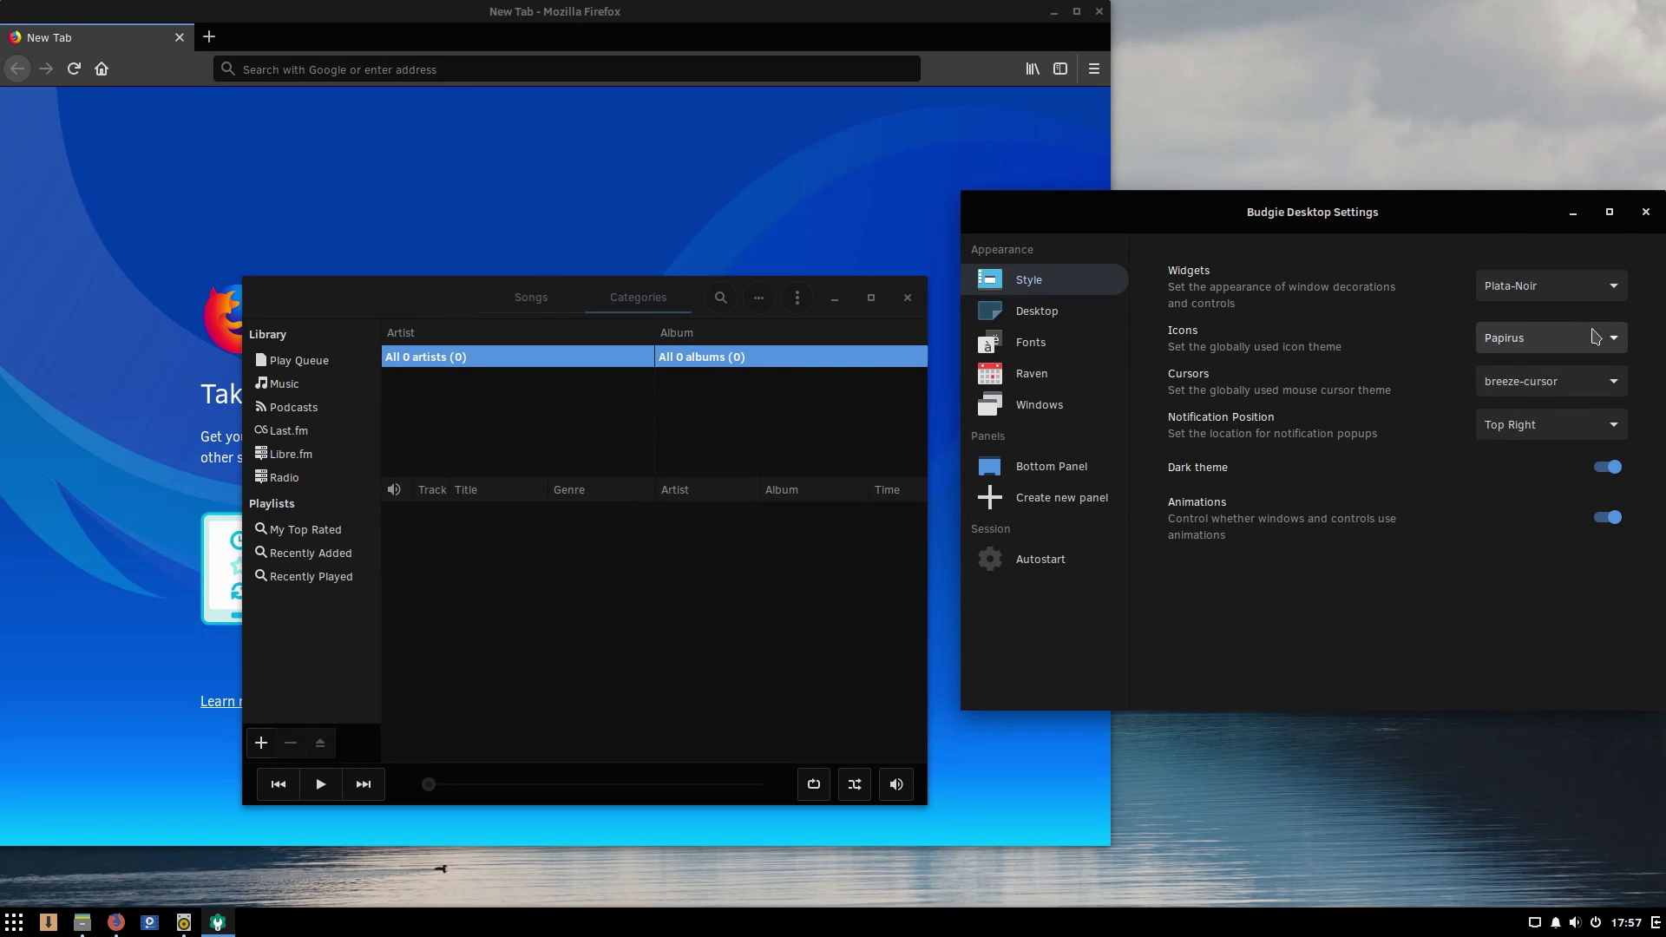
{"action": "left_click", "coordinate": [1591, 330]}
{"action": "left_click", "coordinate": [1570, 246]}
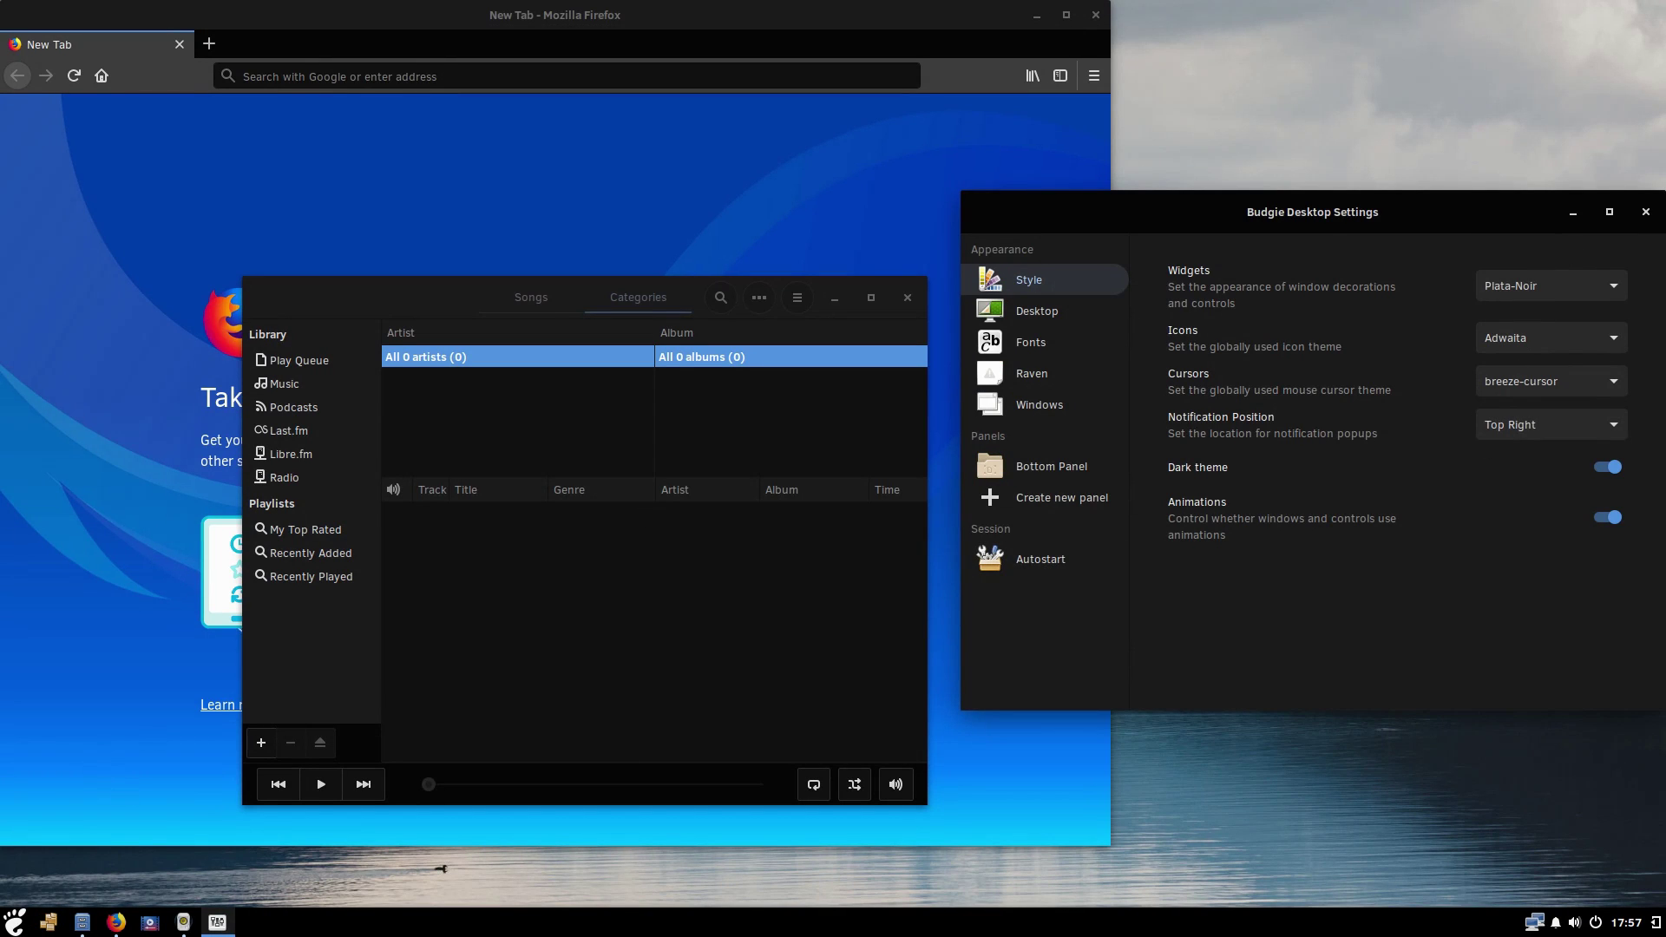
{"action": "left_click", "coordinate": [1599, 344]}
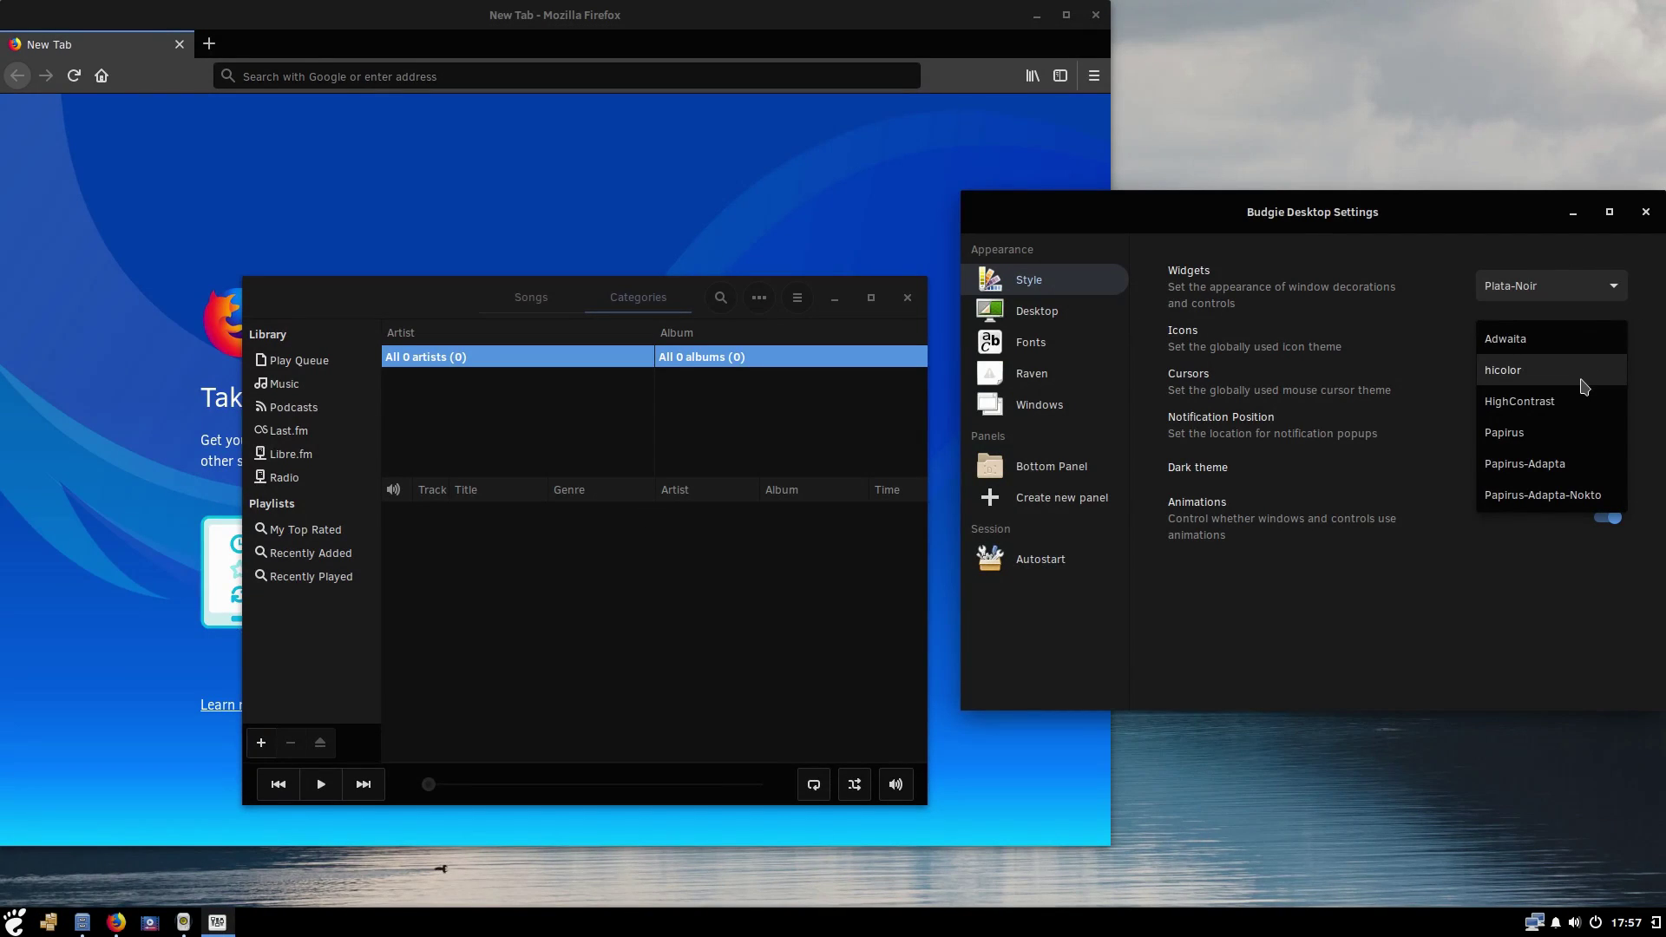
{"action": "left_click", "coordinate": [1605, 361]}
{"action": "left_click", "coordinate": [1616, 345]}
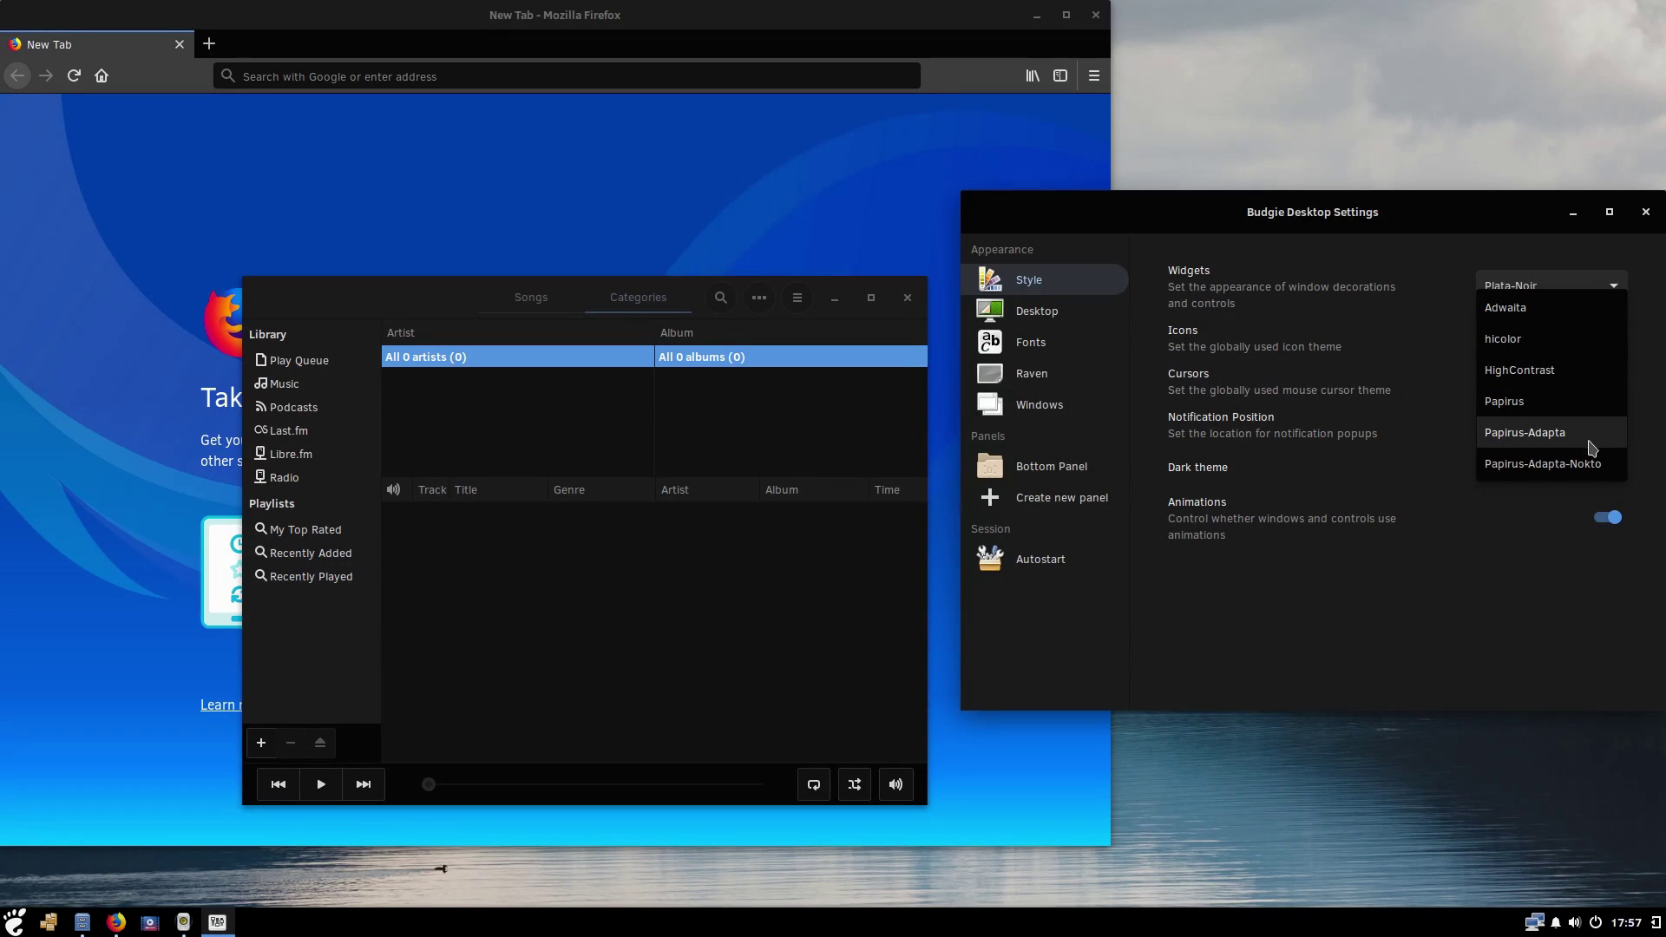
{"action": "left_click", "coordinate": [1572, 402]}
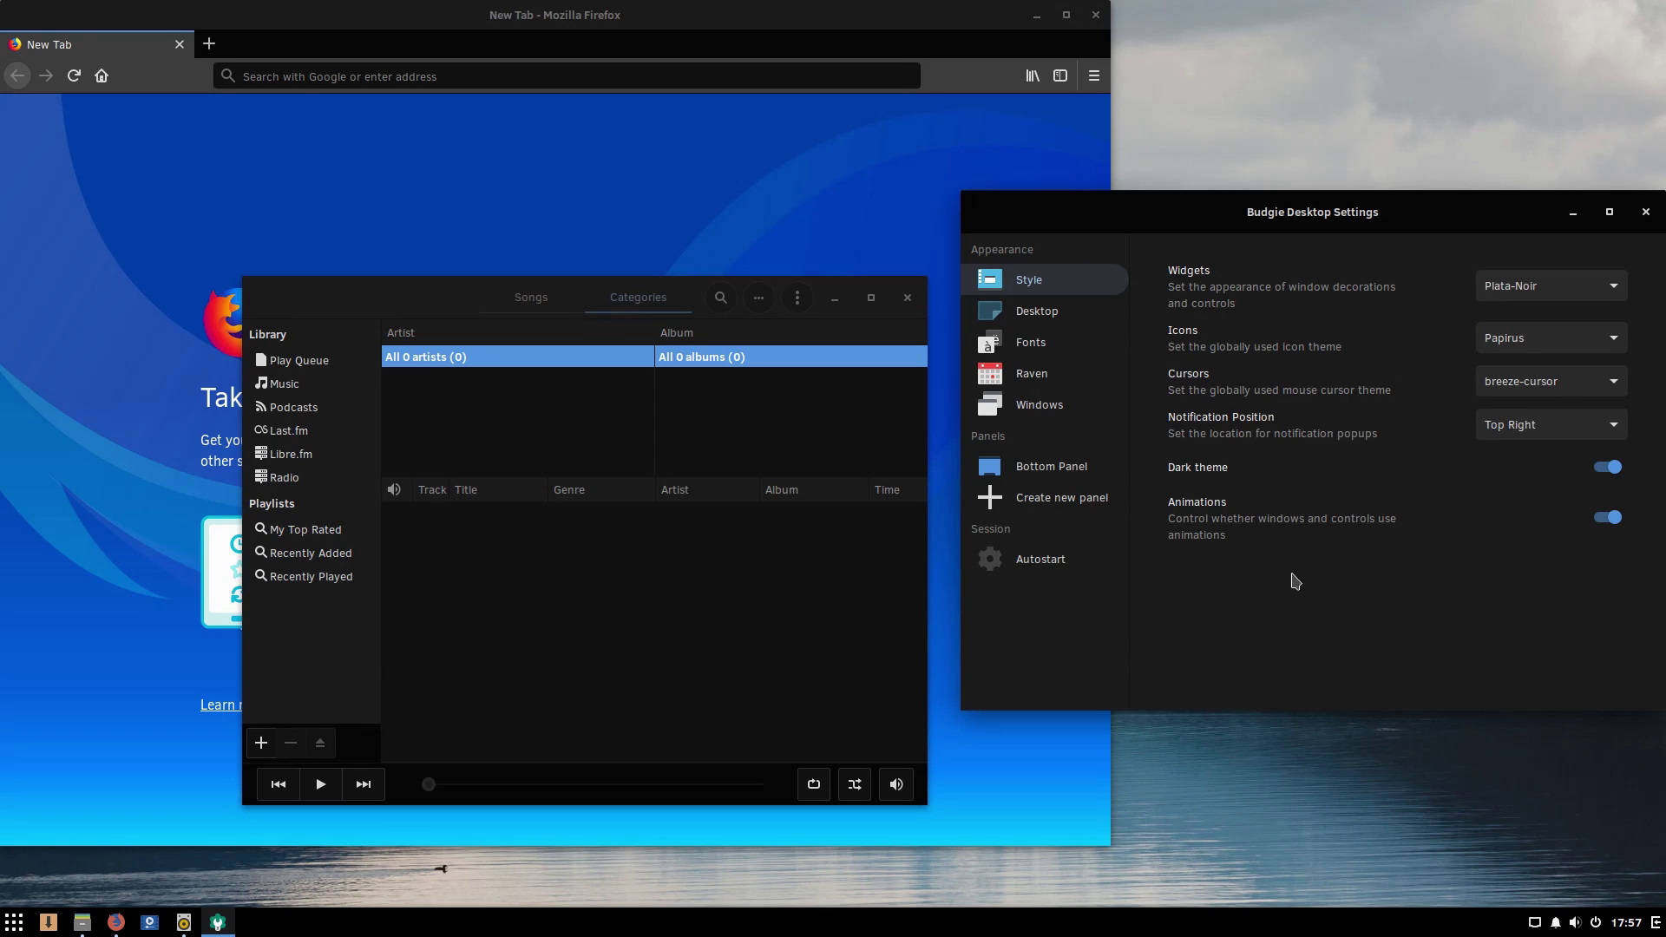
{"action": "left_click", "coordinate": [1610, 383]}
{"action": "left_click", "coordinate": [1606, 389]}
{"action": "left_click", "coordinate": [834, 300]}
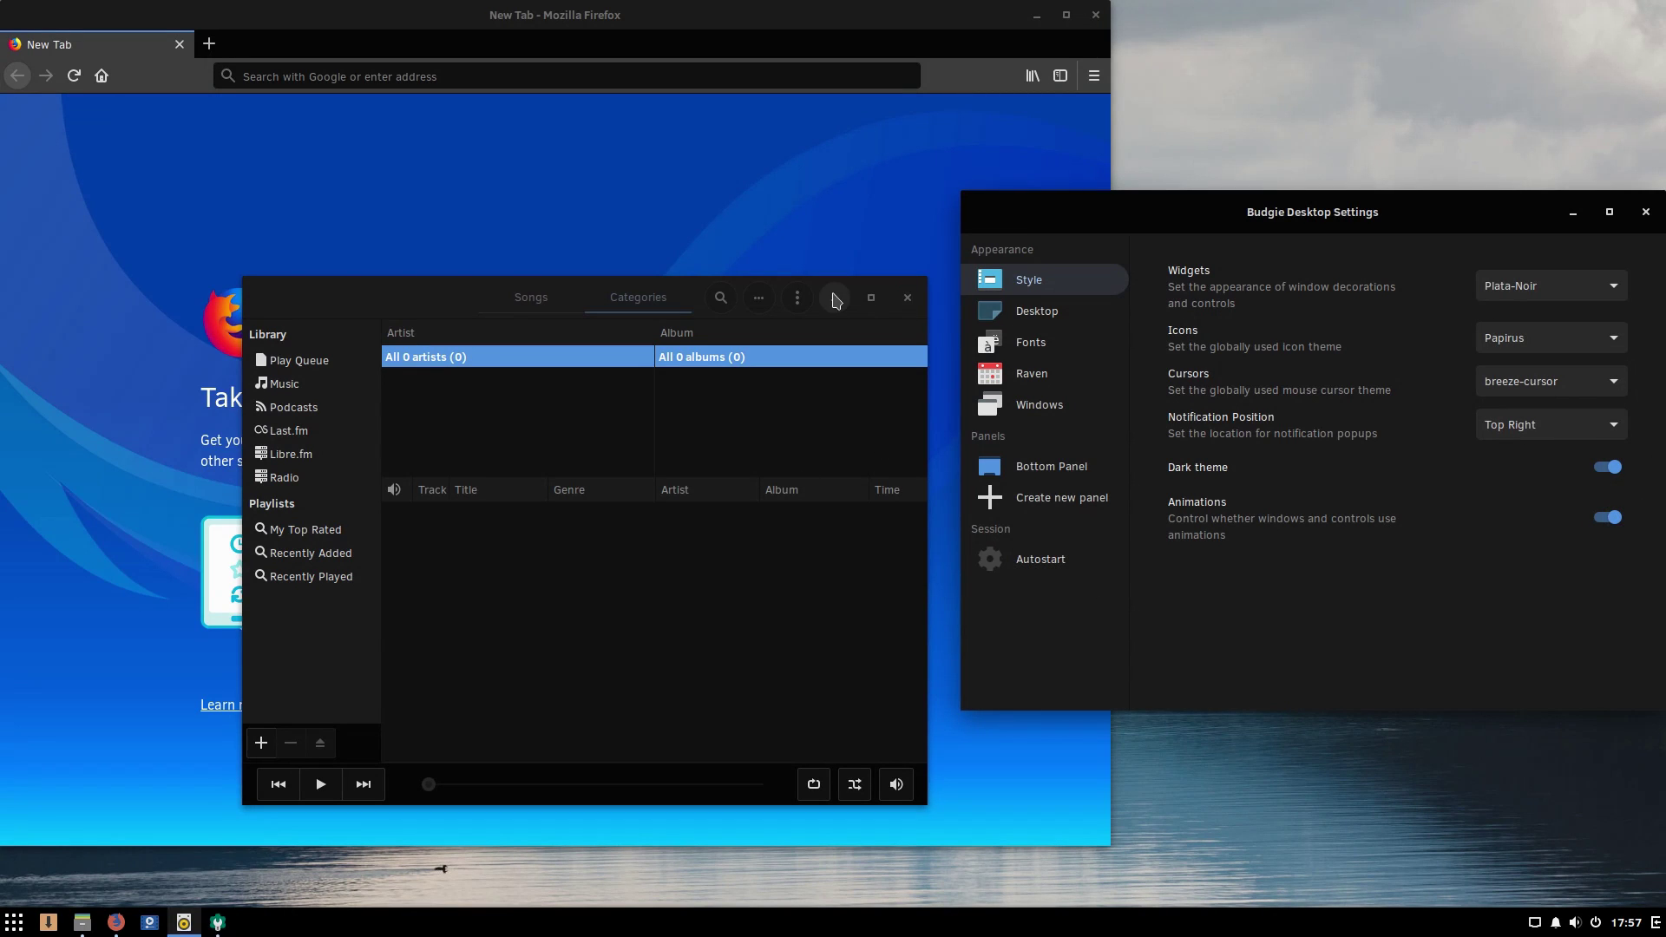
{"action": "left_click", "coordinate": [1614, 521]}
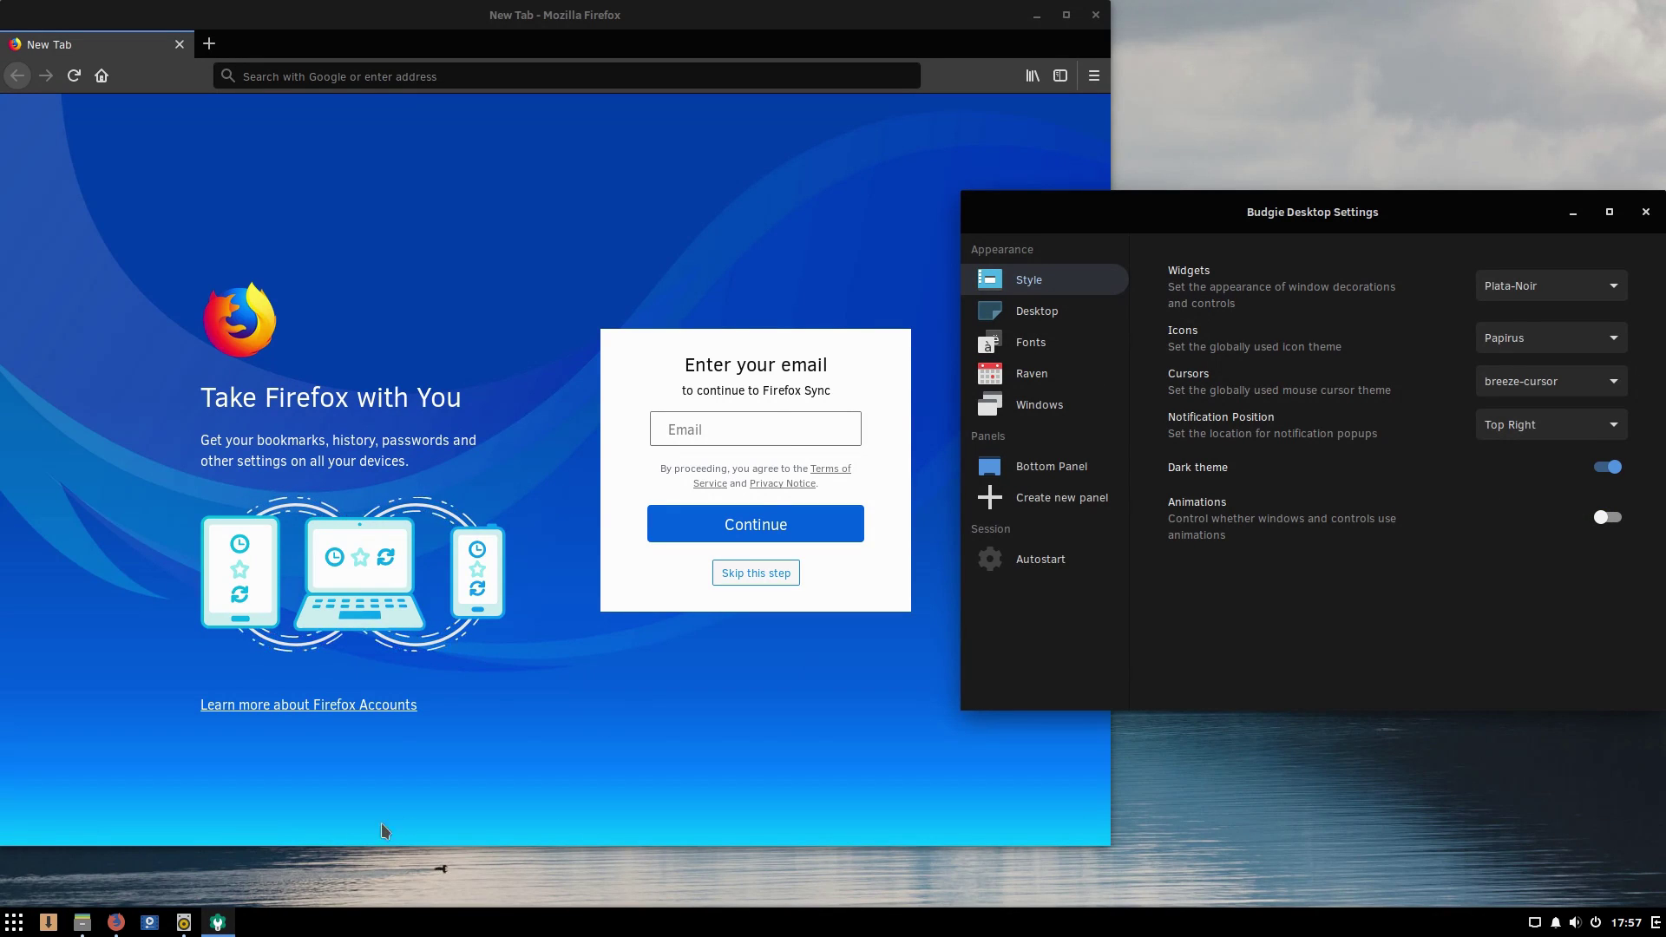
{"action": "left_click", "coordinate": [184, 922]}
{"action": "left_click", "coordinate": [184, 922]}
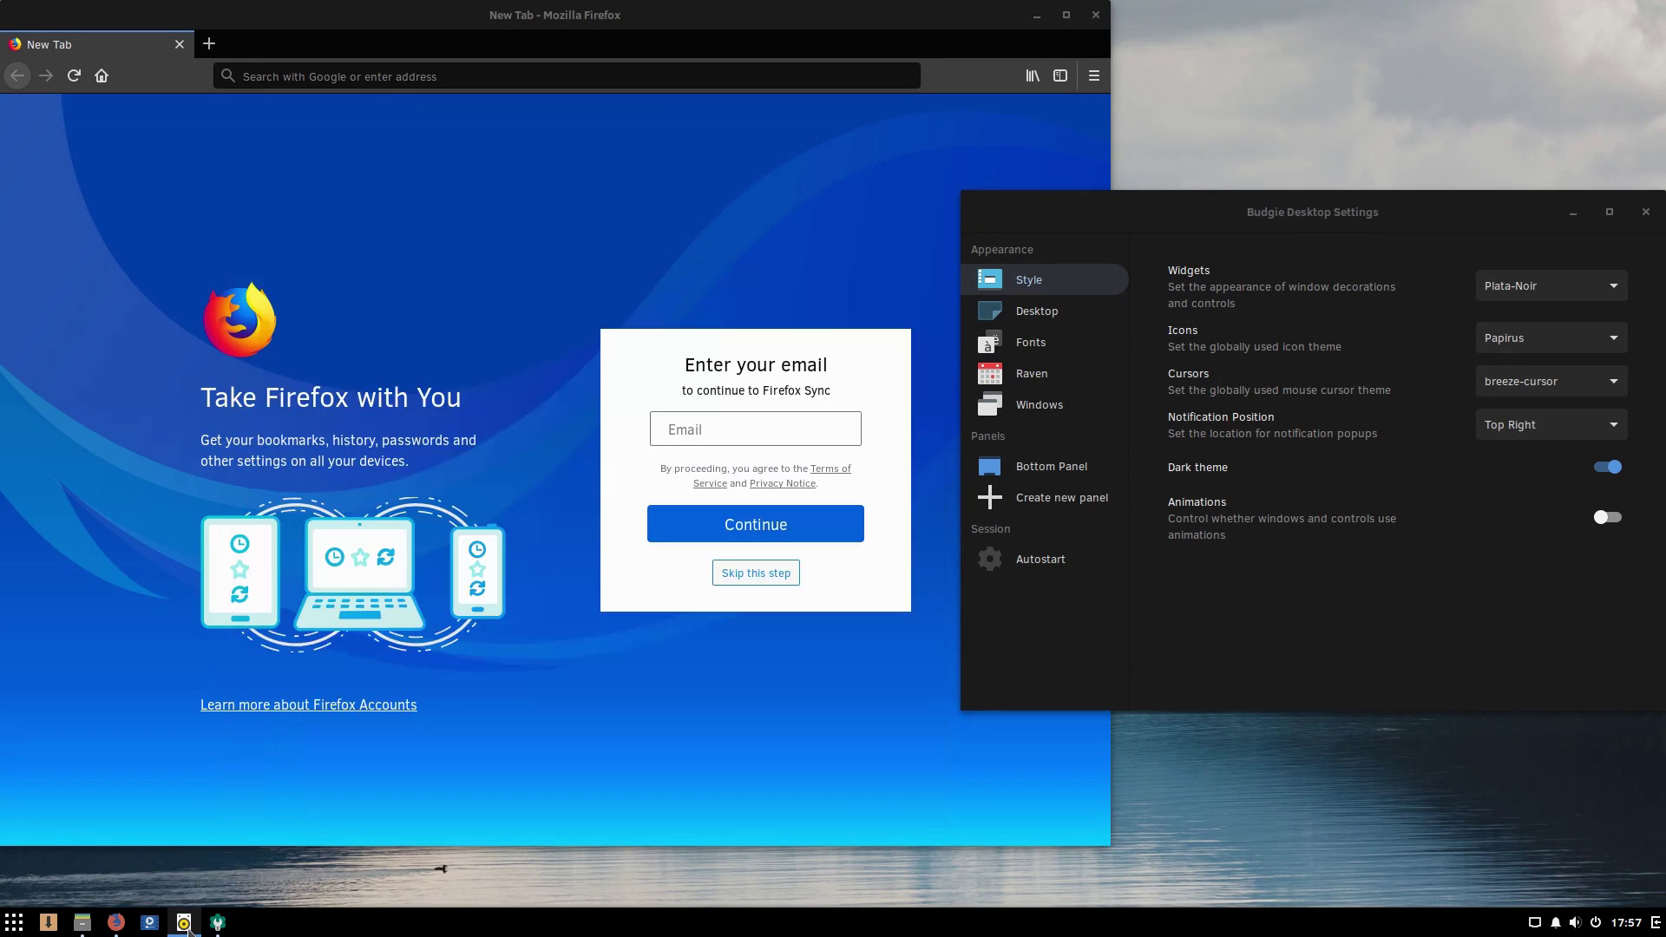
{"action": "left_click", "coordinate": [184, 922]}
{"action": "left_click", "coordinate": [1615, 521]}
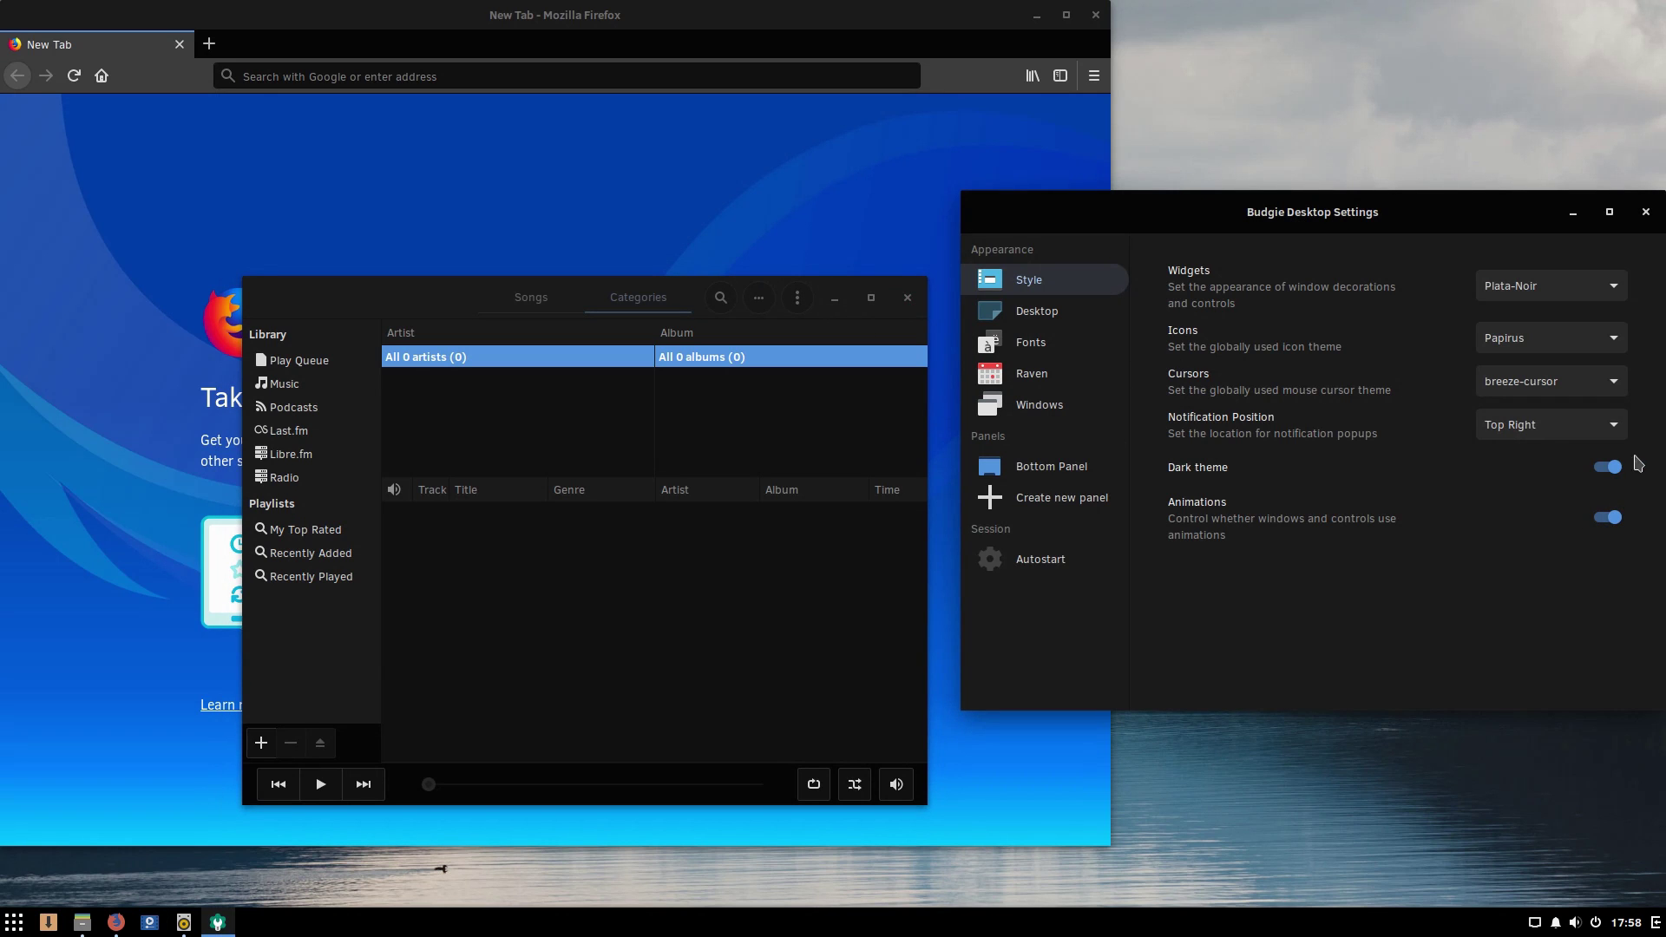
Step: Open the Desktop settings page and minimize the Rhythmbox, Firefox and Files windows
{"action": "left_click", "coordinate": [1037, 311]}
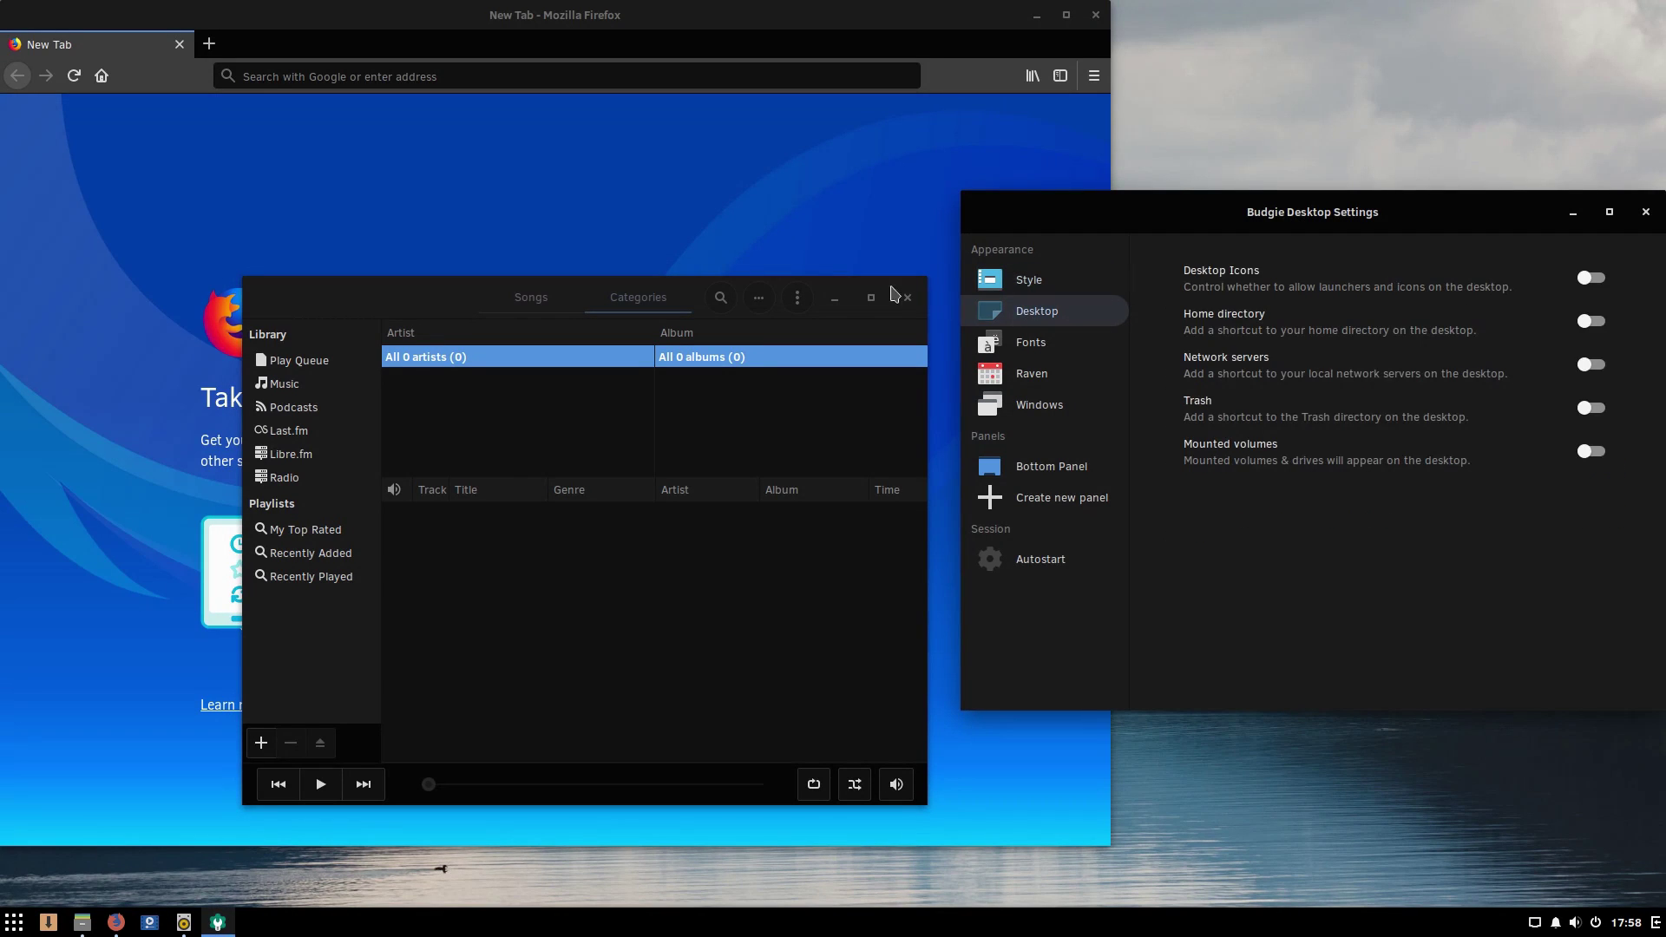
{"action": "left_click", "coordinate": [834, 301]}
{"action": "left_click", "coordinate": [1037, 15]}
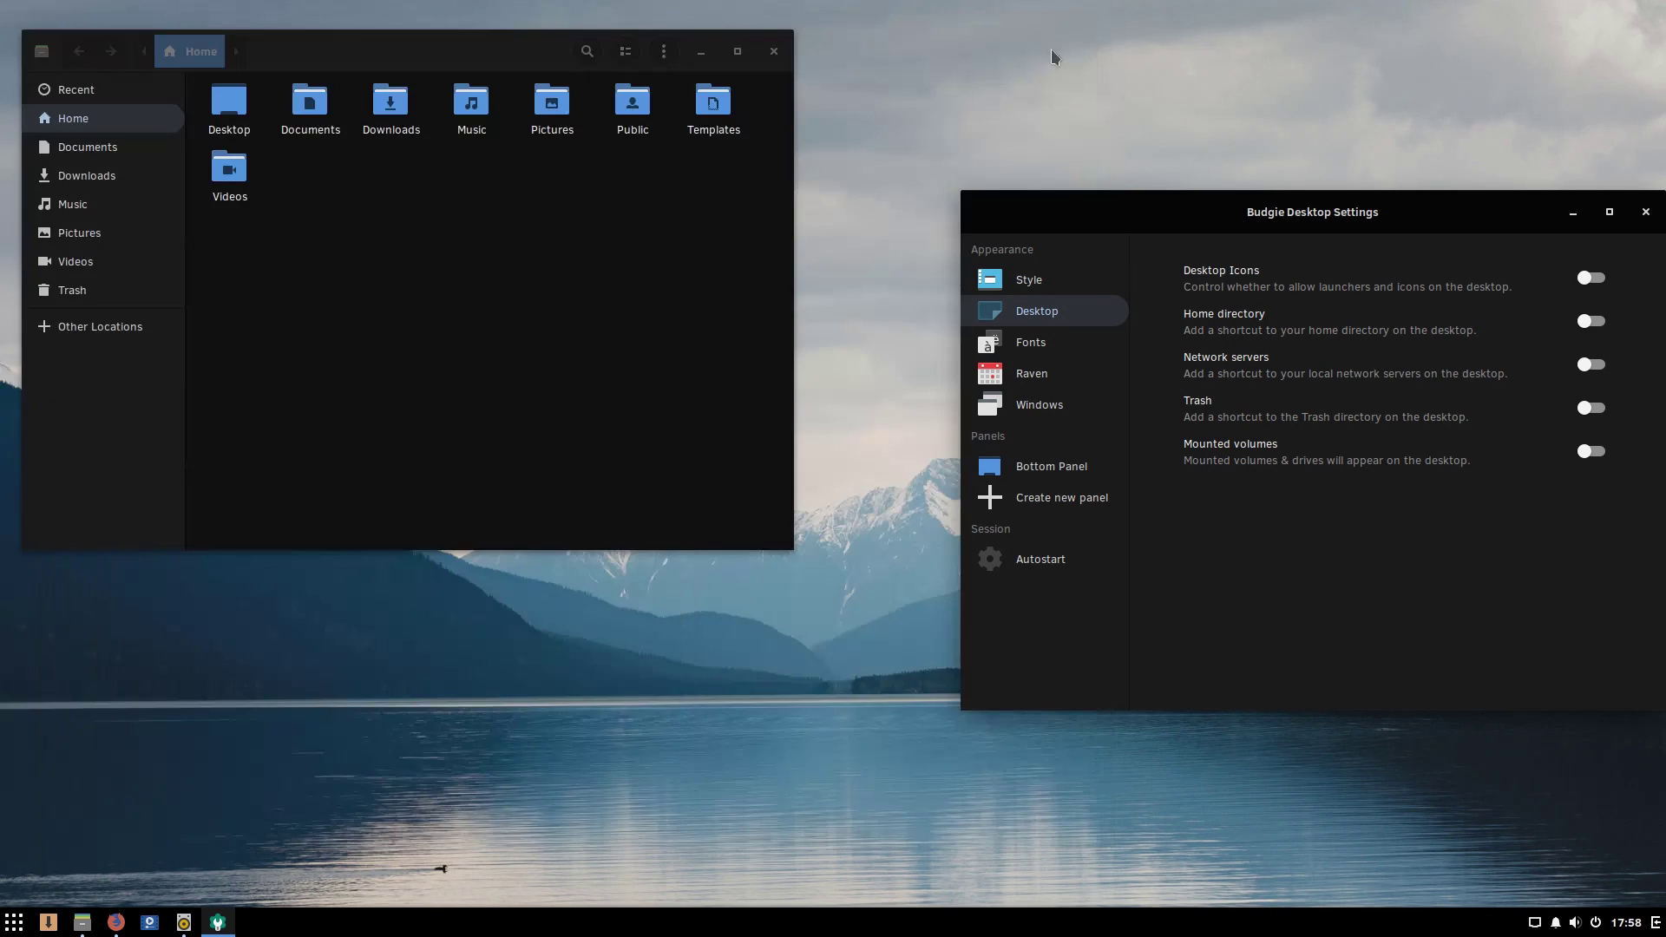
{"action": "left_click", "coordinate": [701, 54]}
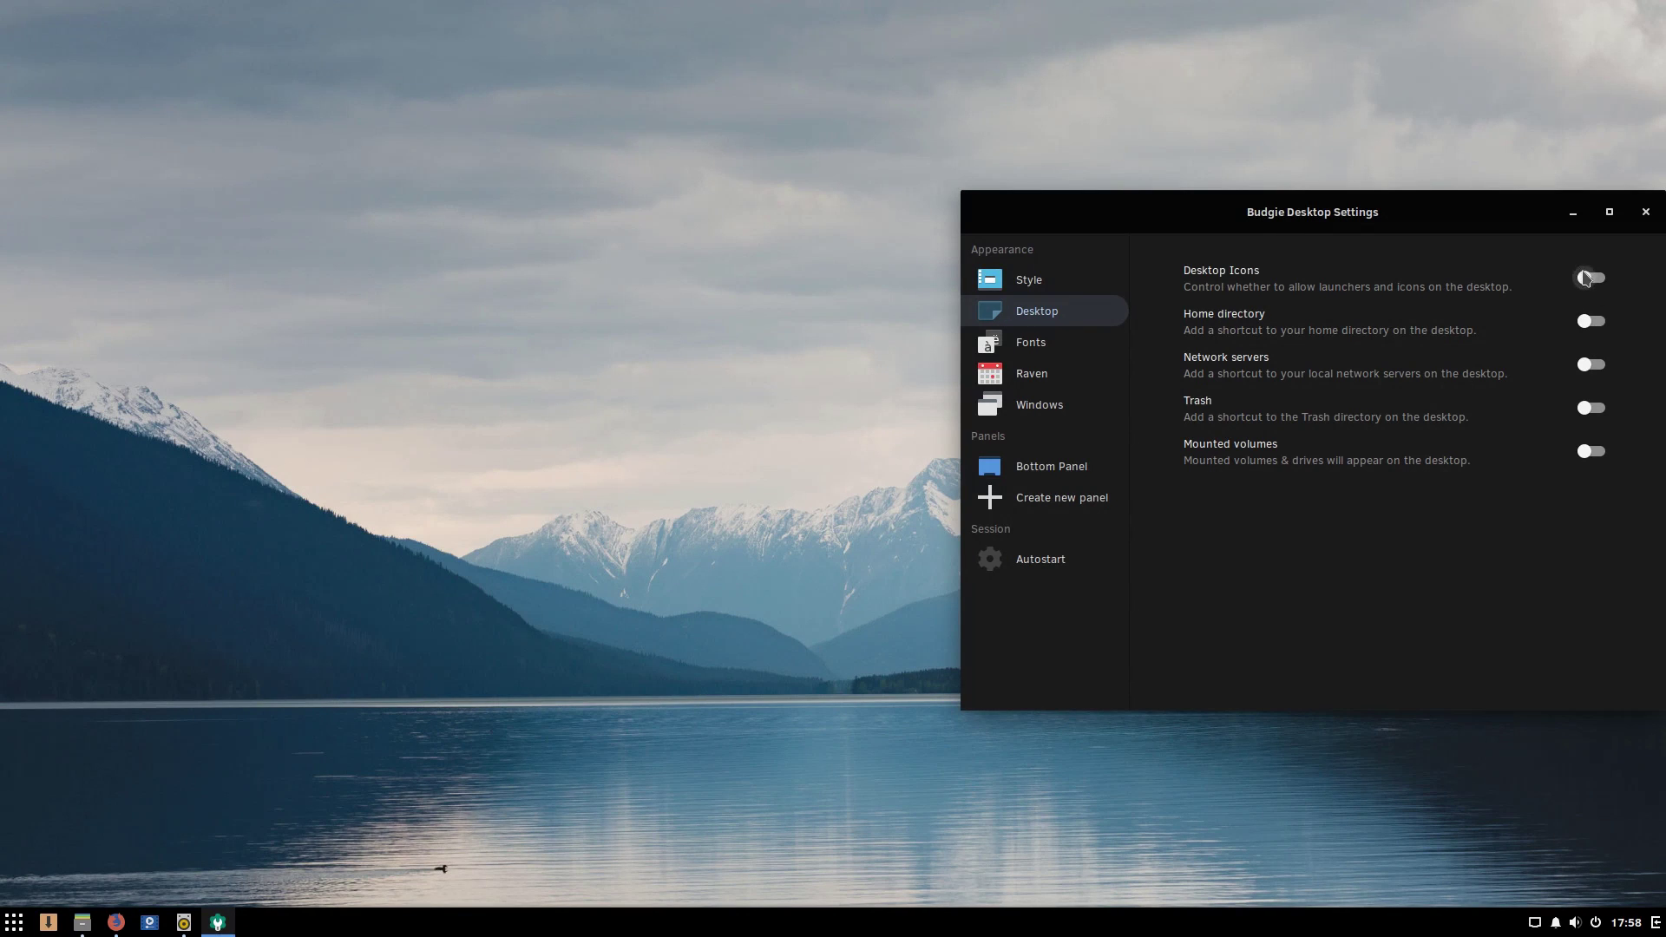
Step: Inspect the bare desktop's right-click menu several times, then dismiss it
{"action": "right_click", "coordinate": [417, 275]}
{"action": "right_click", "coordinate": [459, 249]}
{"action": "right_click", "coordinate": [283, 233]}
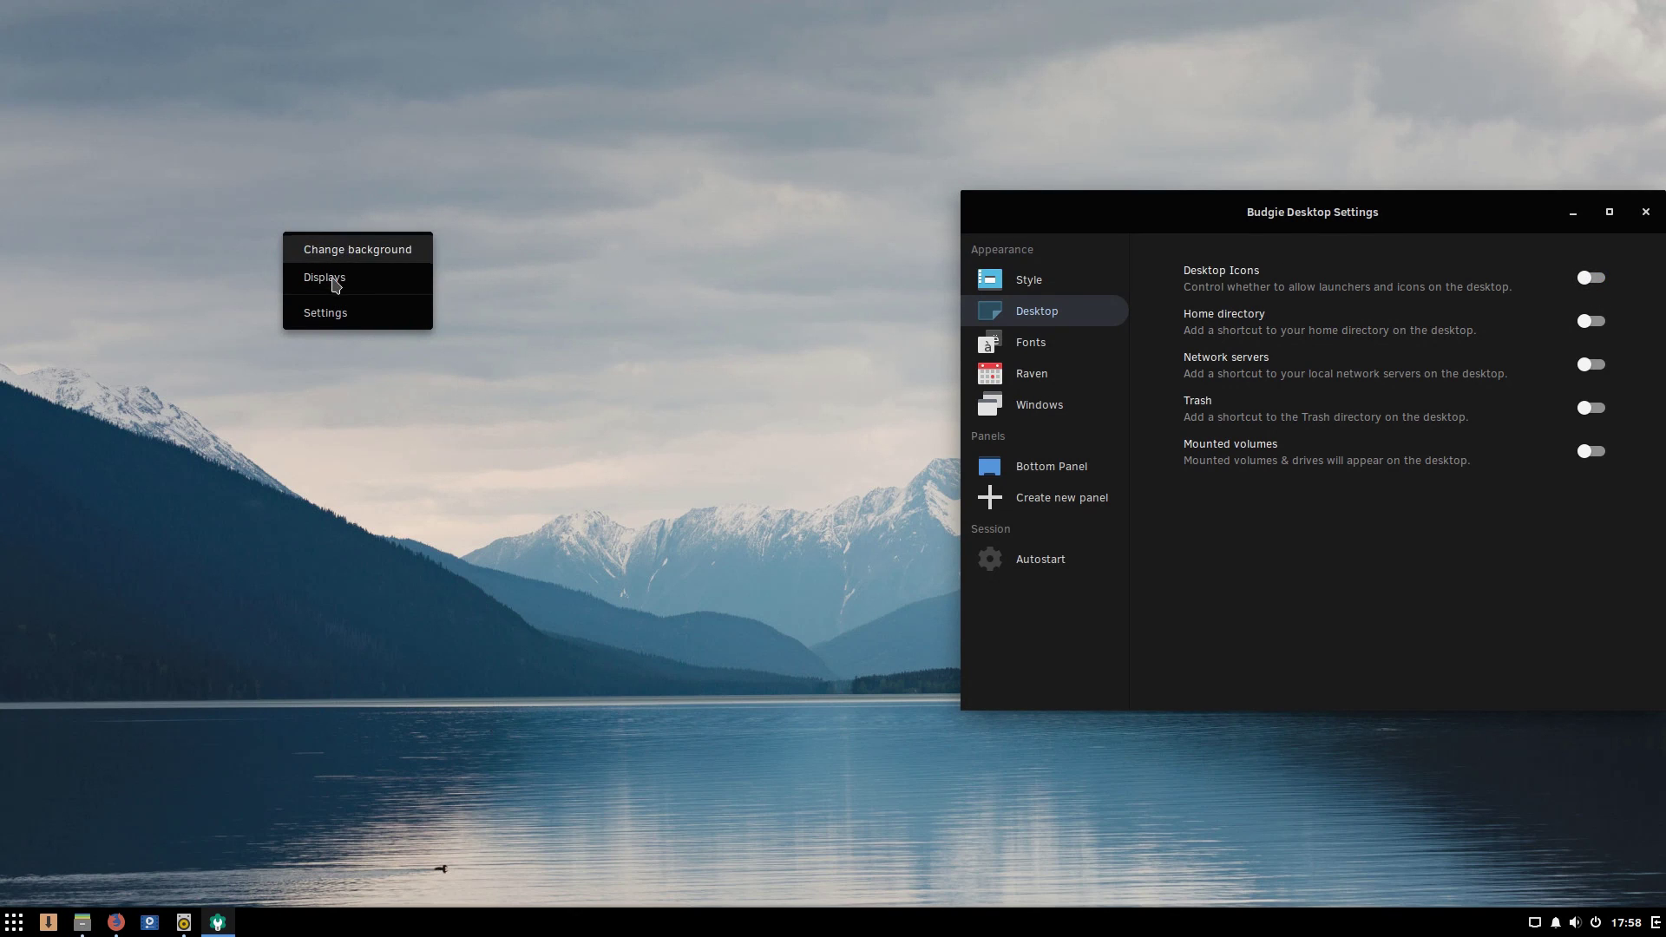
{"action": "left_click", "coordinate": [1401, 219]}
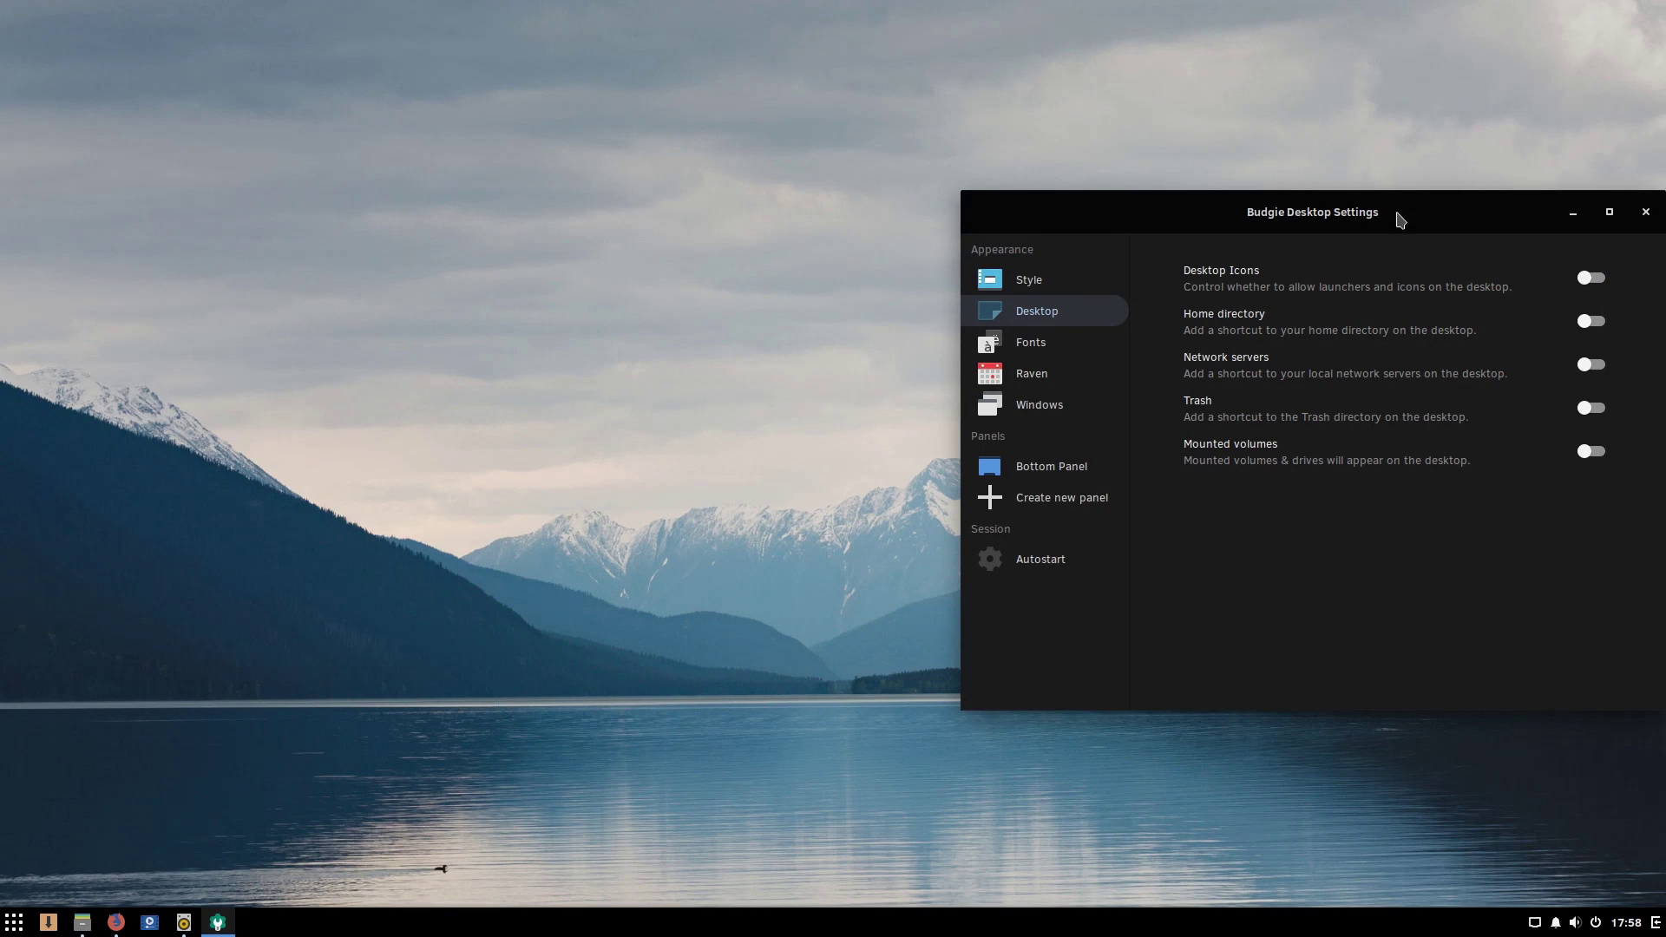
Step: Enable Desktop Icons with Home, Network Servers and Trash shortcuts, then select the Home icon
{"action": "left_click", "coordinate": [1591, 277]}
{"action": "left_click", "coordinate": [1591, 321]}
{"action": "left_click", "coordinate": [1591, 364]}
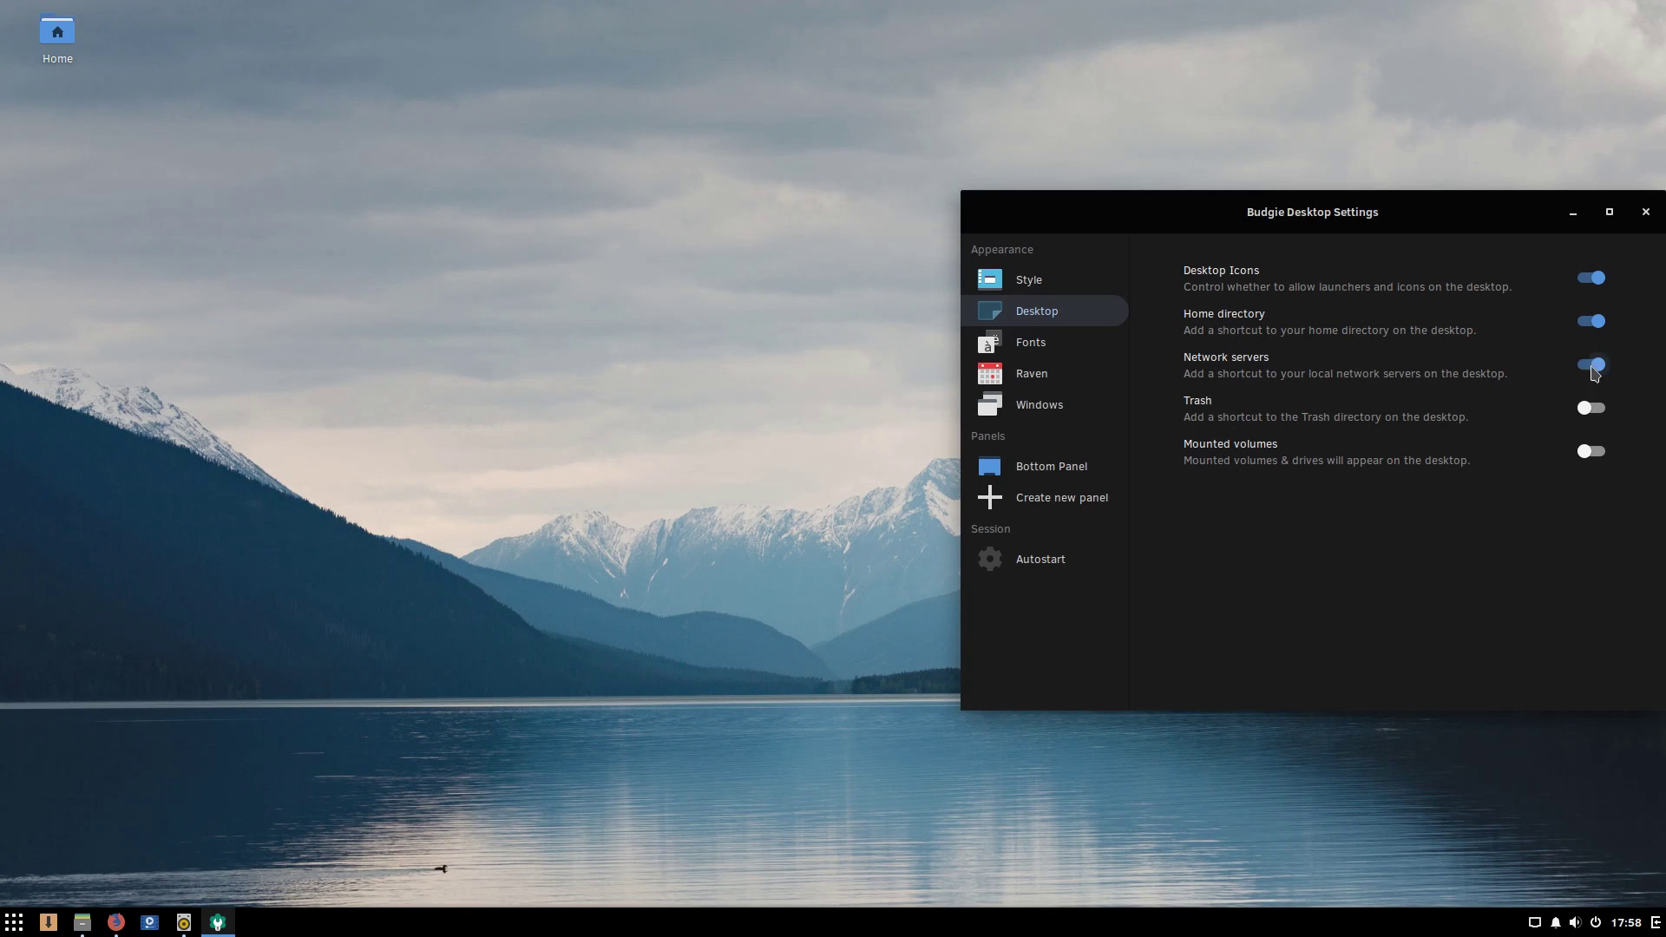
{"action": "left_click", "coordinate": [1593, 410]}
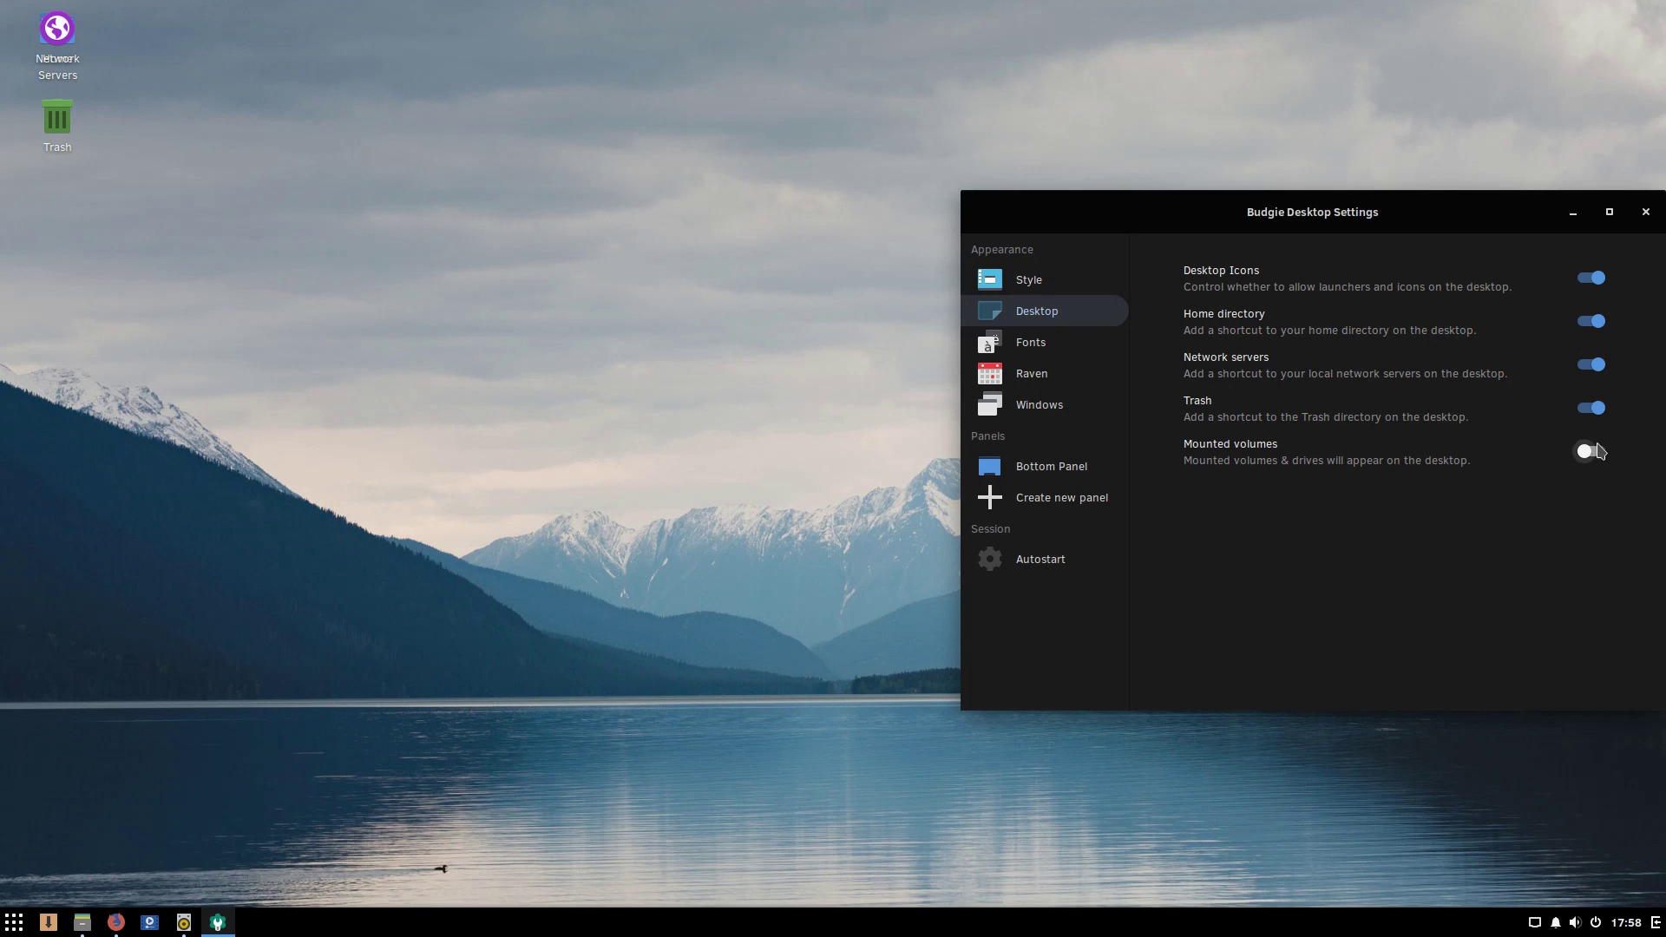
{"action": "left_click", "coordinate": [68, 36]}
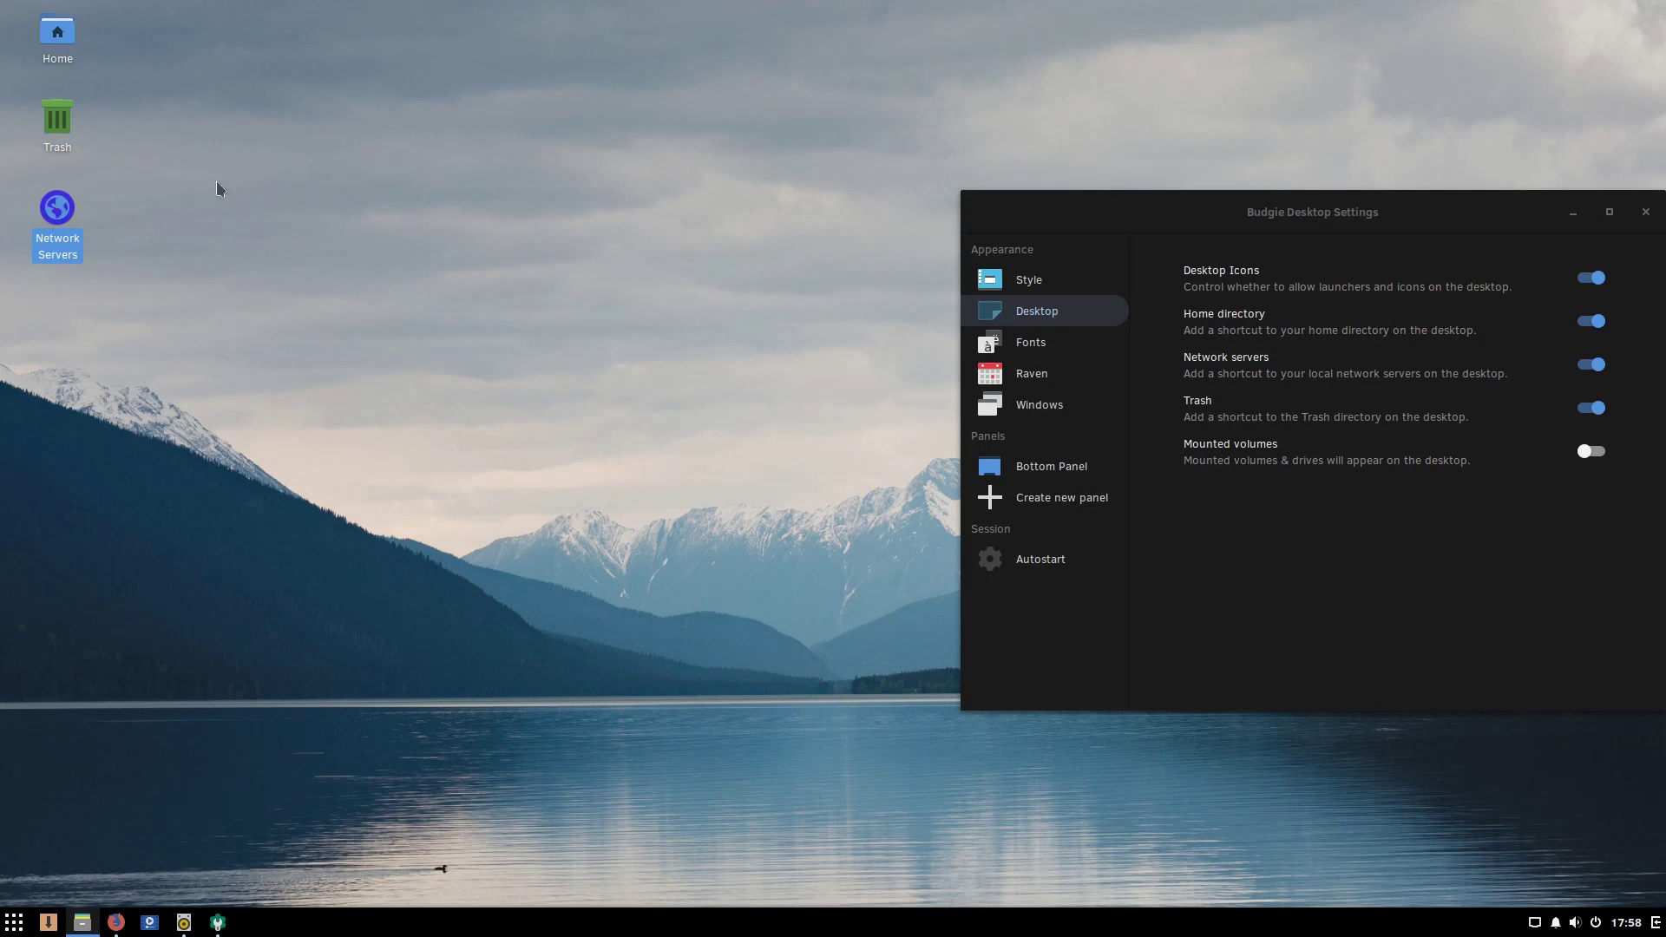
{"action": "left_click", "coordinate": [59, 39]}
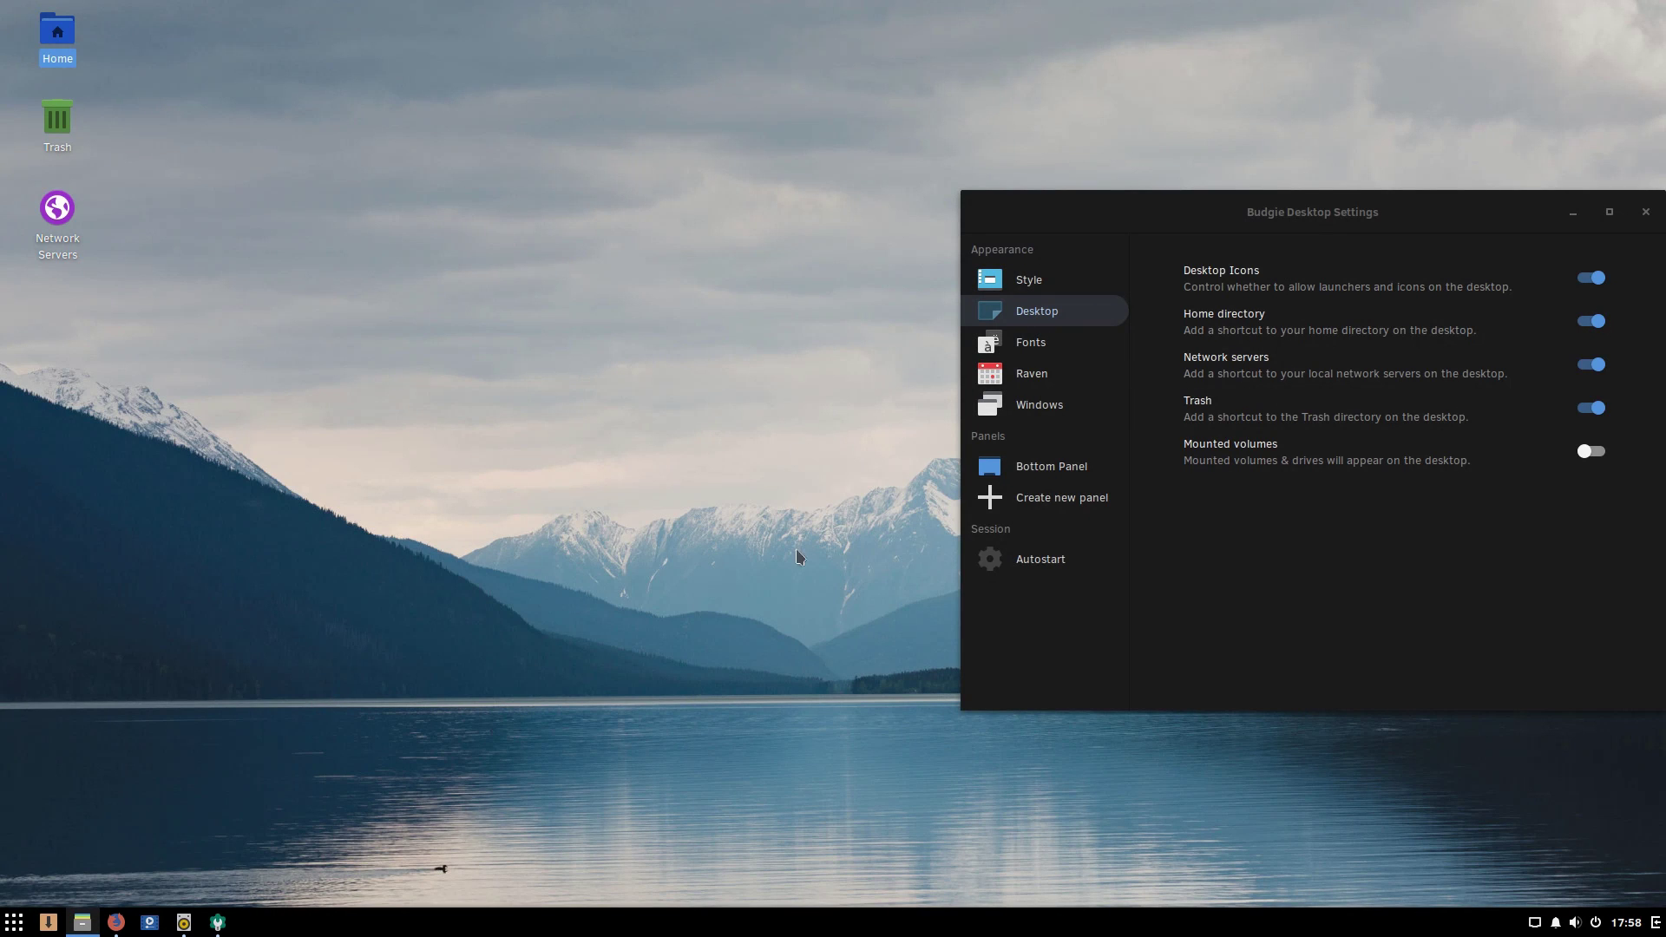
Step: Move the settings window left and raise Fonts text scaling from 1.00 to 1.05
{"action": "left_click_drag", "start_coordinate": [1306, 215], "coordinate": [1233, 217]}
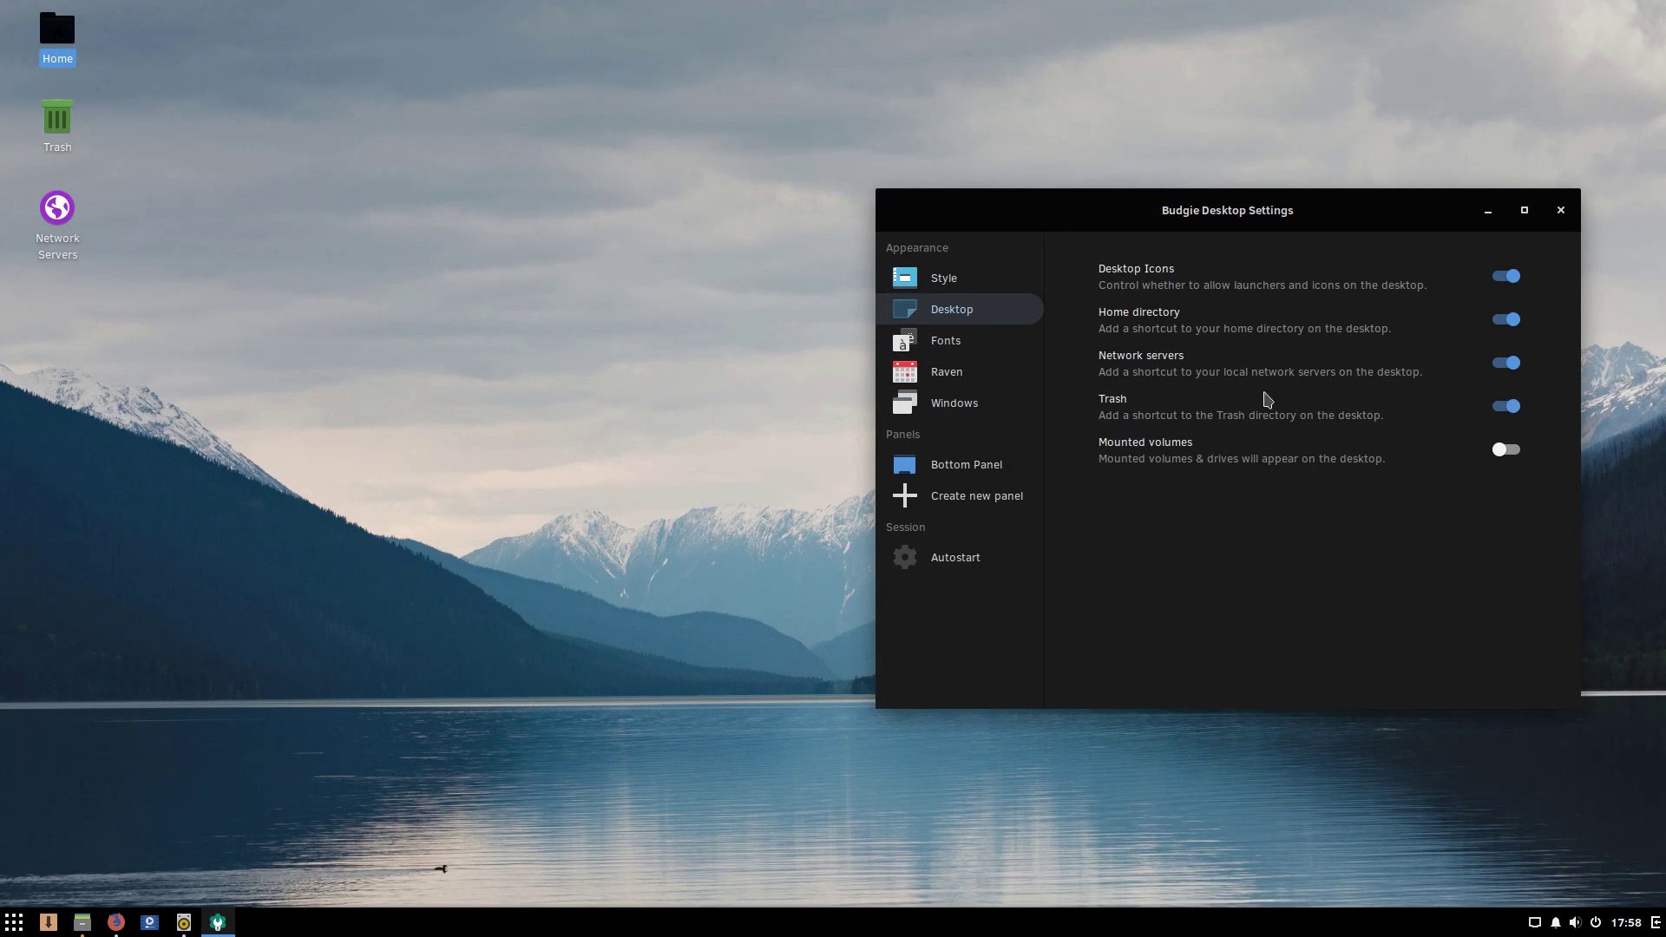
{"action": "left_click", "coordinate": [945, 345]}
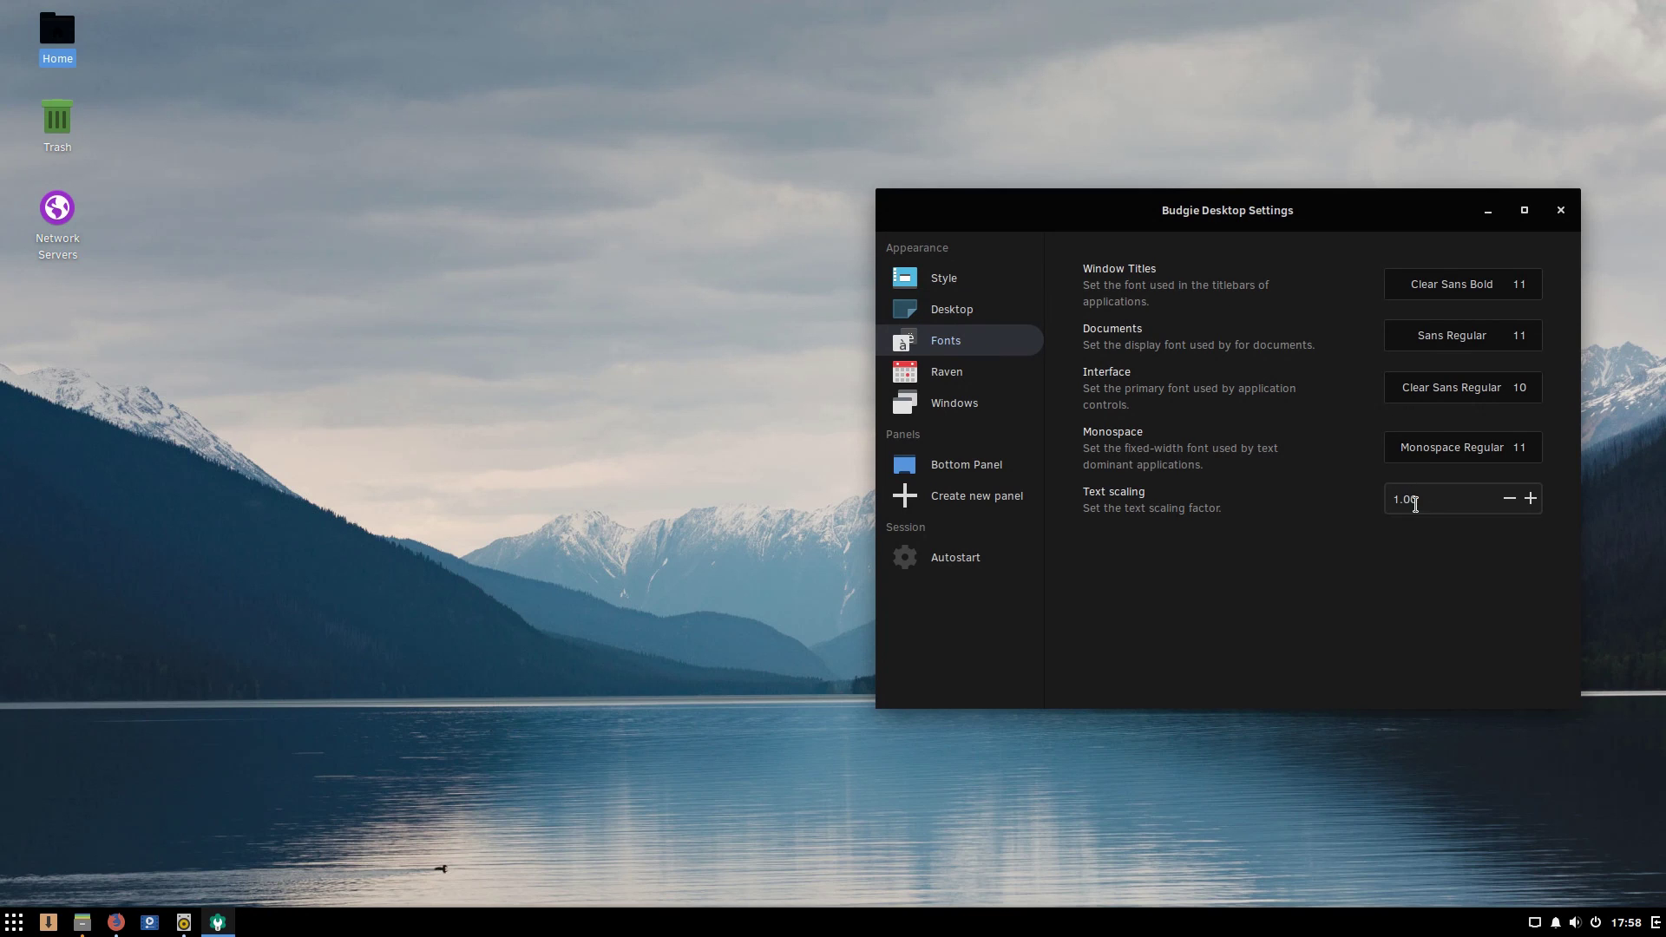
{"action": "left_click", "coordinate": [1533, 502]}
Step: Nudge text scaling to 1.05, then lower it back to 1.00
{"action": "left_click", "coordinate": [1533, 502]}
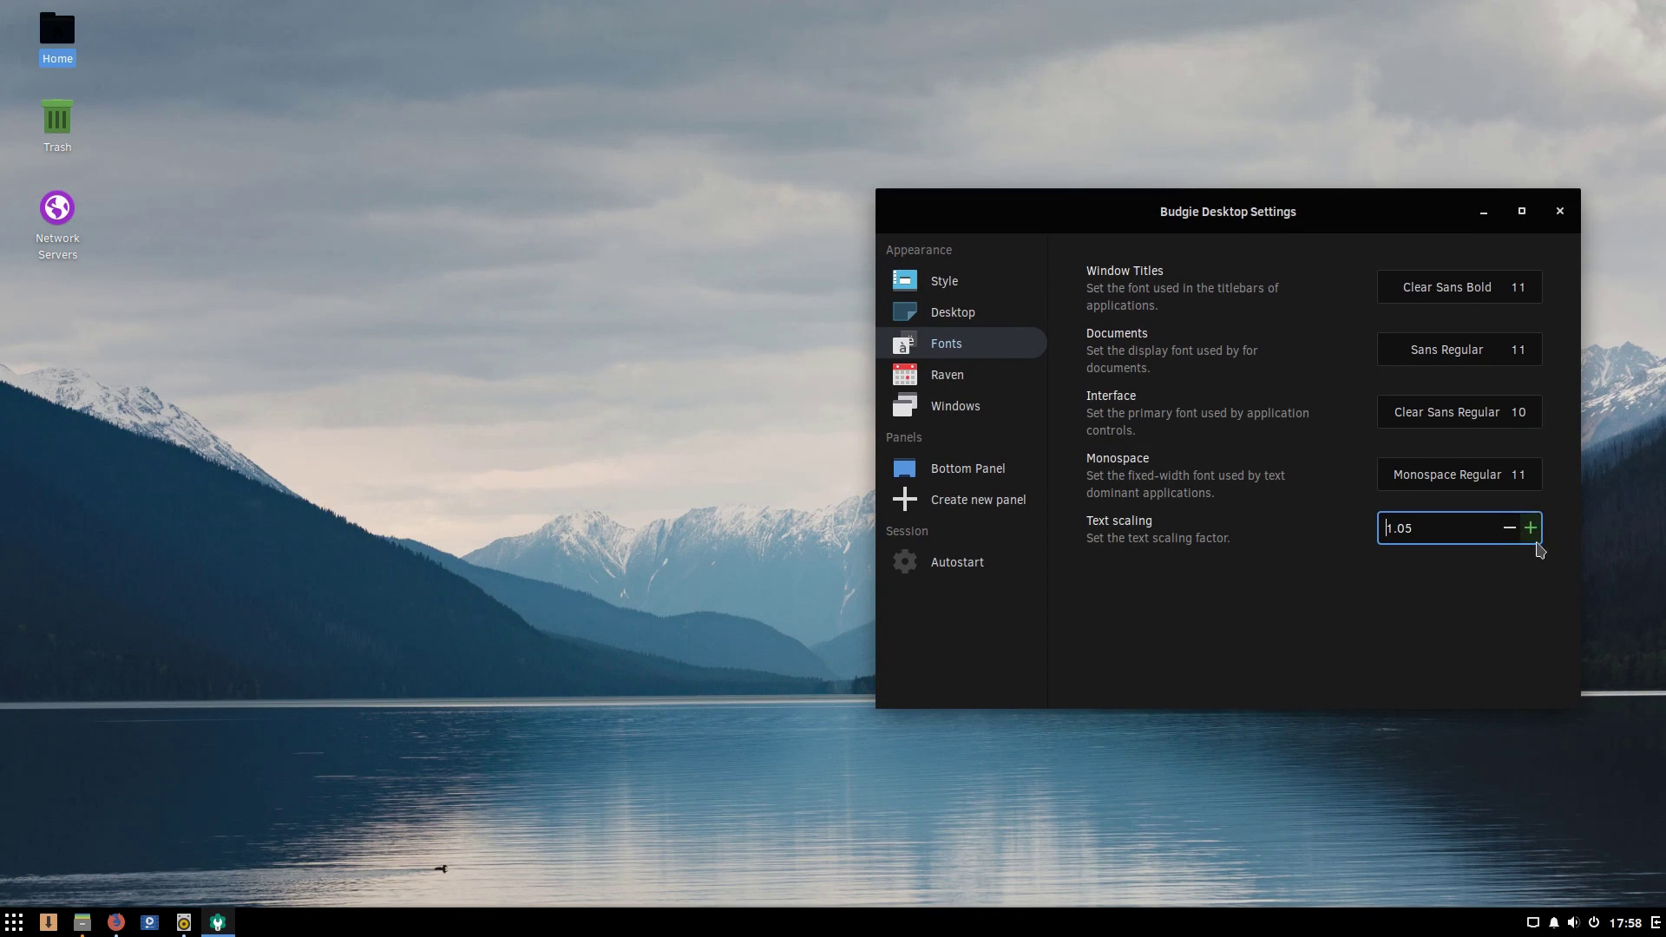
{"action": "left_click", "coordinate": [1510, 528]}
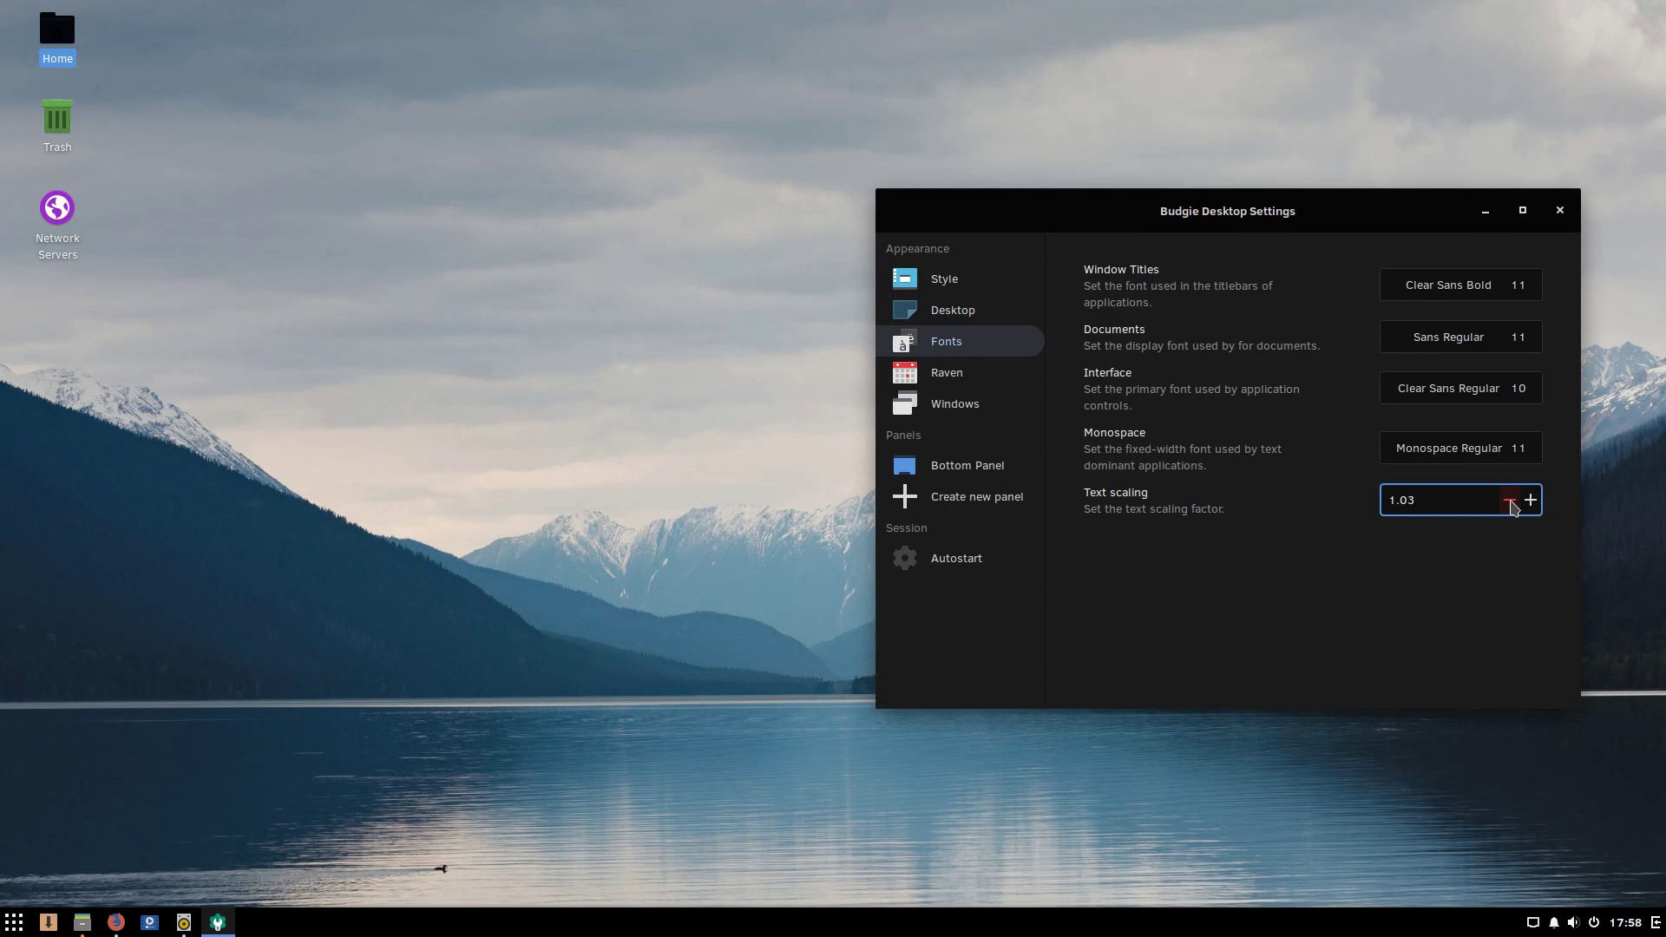
{"action": "left_click", "coordinate": [1510, 500]}
{"action": "left_click", "coordinate": [1511, 500]}
{"action": "left_click", "coordinate": [1510, 500]}
{"action": "left_click", "coordinate": [1511, 500]}
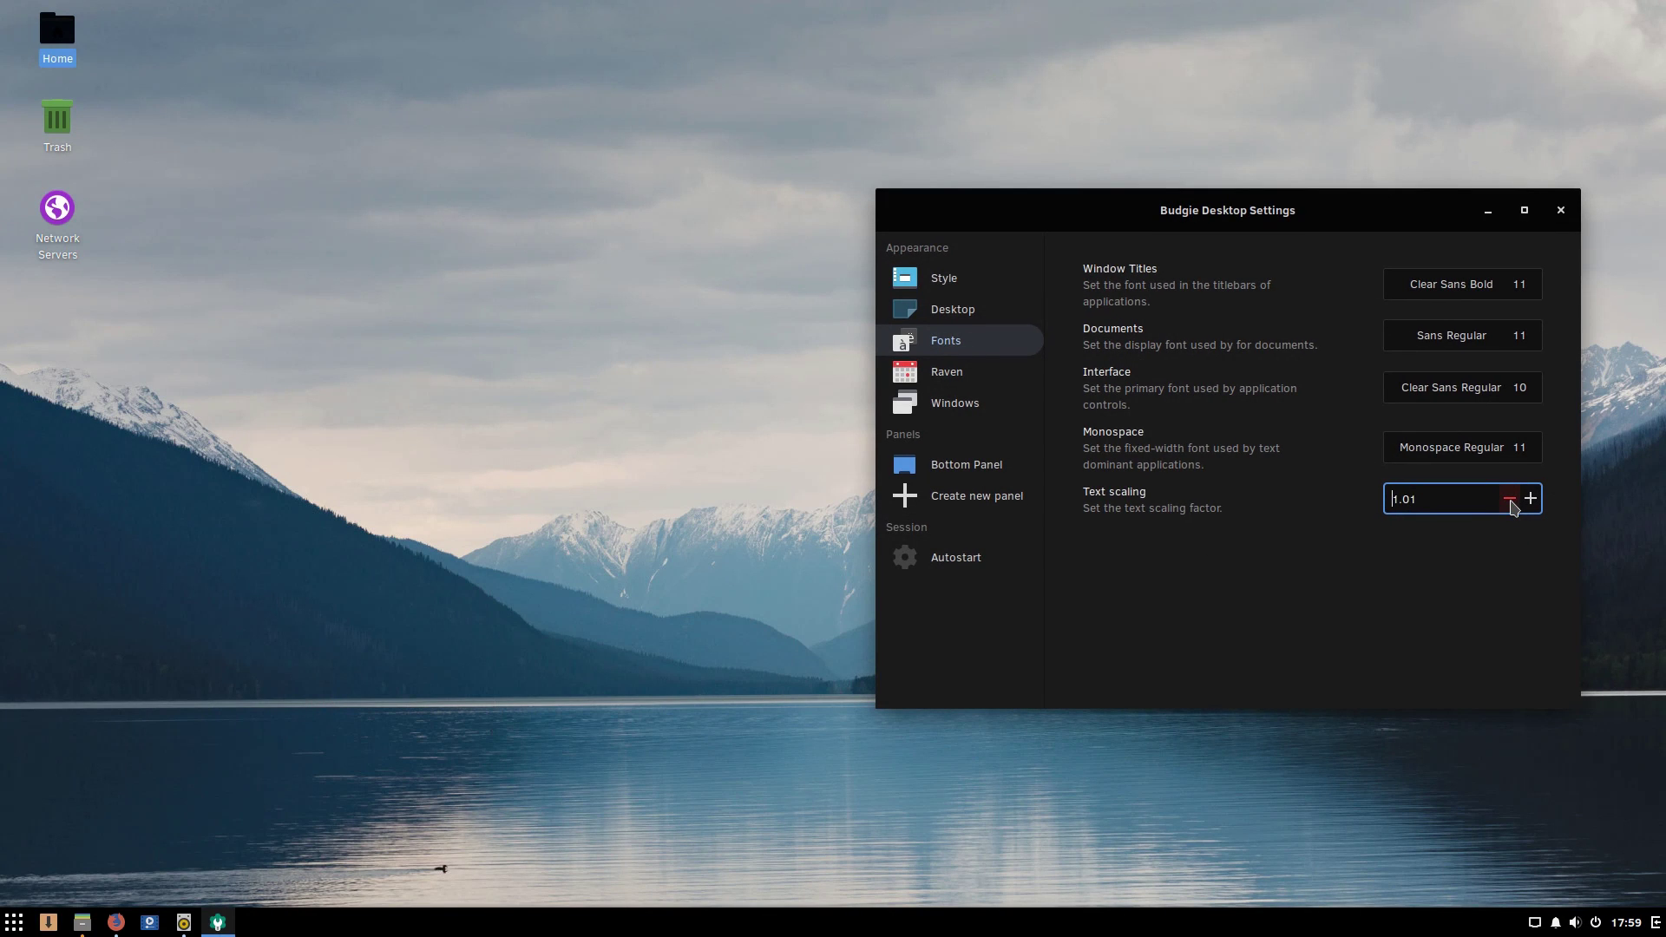
Step: Open the Raven settings page, preview the Raven side panel, and centre the settings window
{"action": "left_click", "coordinate": [960, 379]}
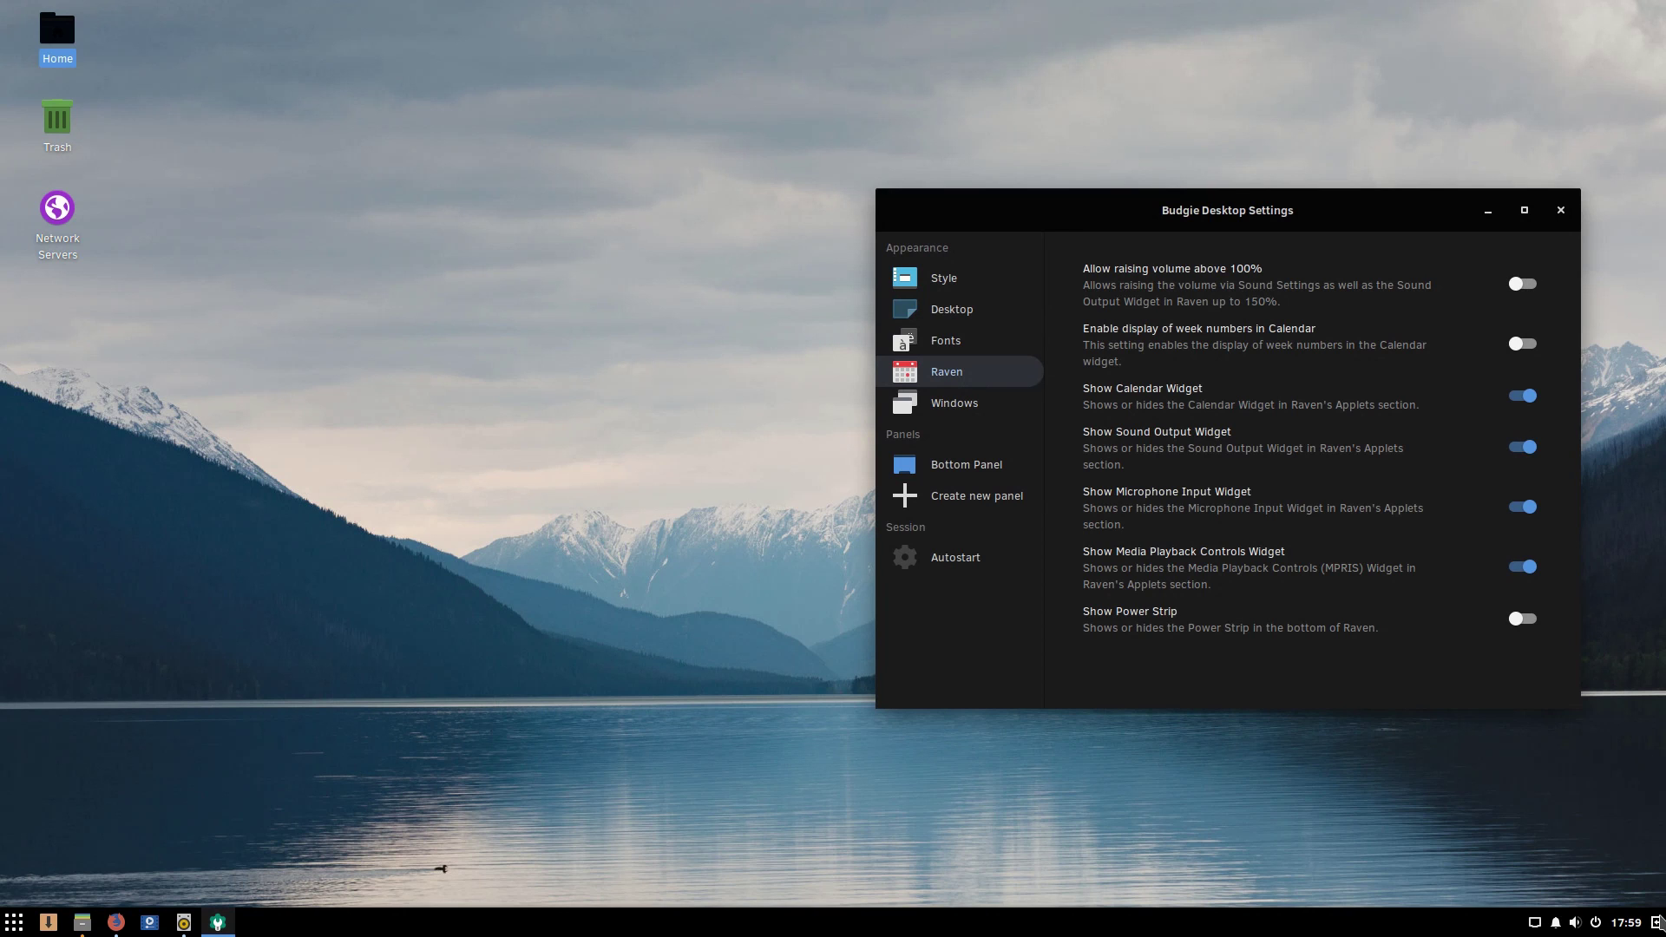
{"action": "left_click", "coordinate": [1658, 922]}
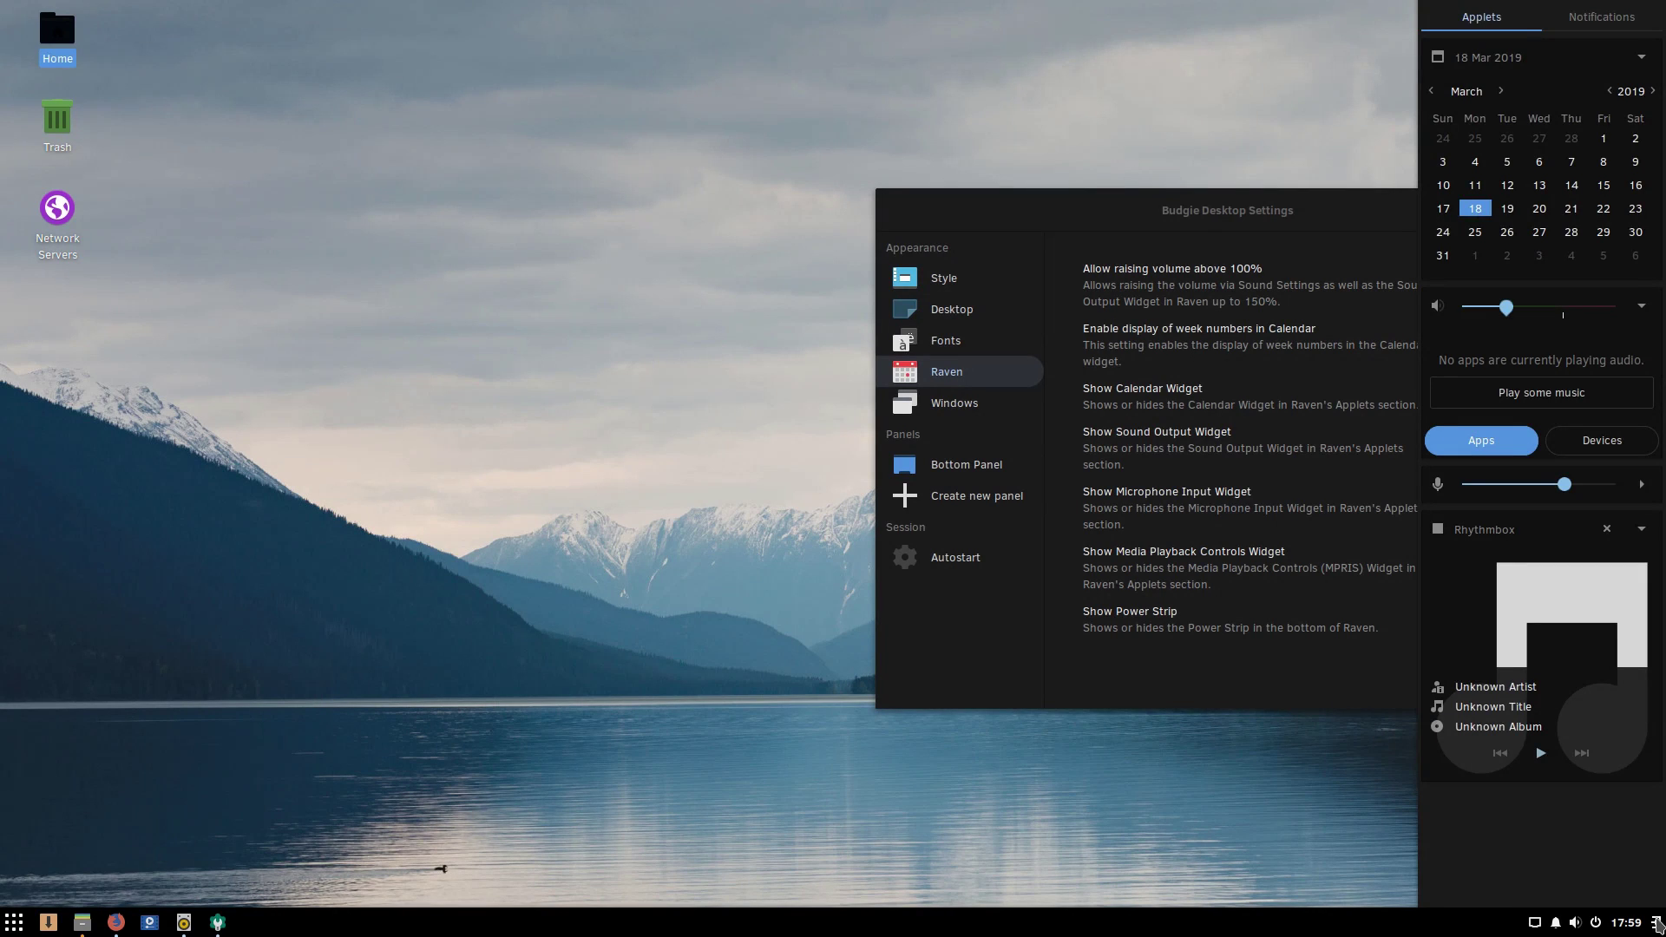
{"action": "left_click", "coordinate": [1658, 923]}
{"action": "left_click_drag", "start_coordinate": [1276, 212], "coordinate": [954, 207]}
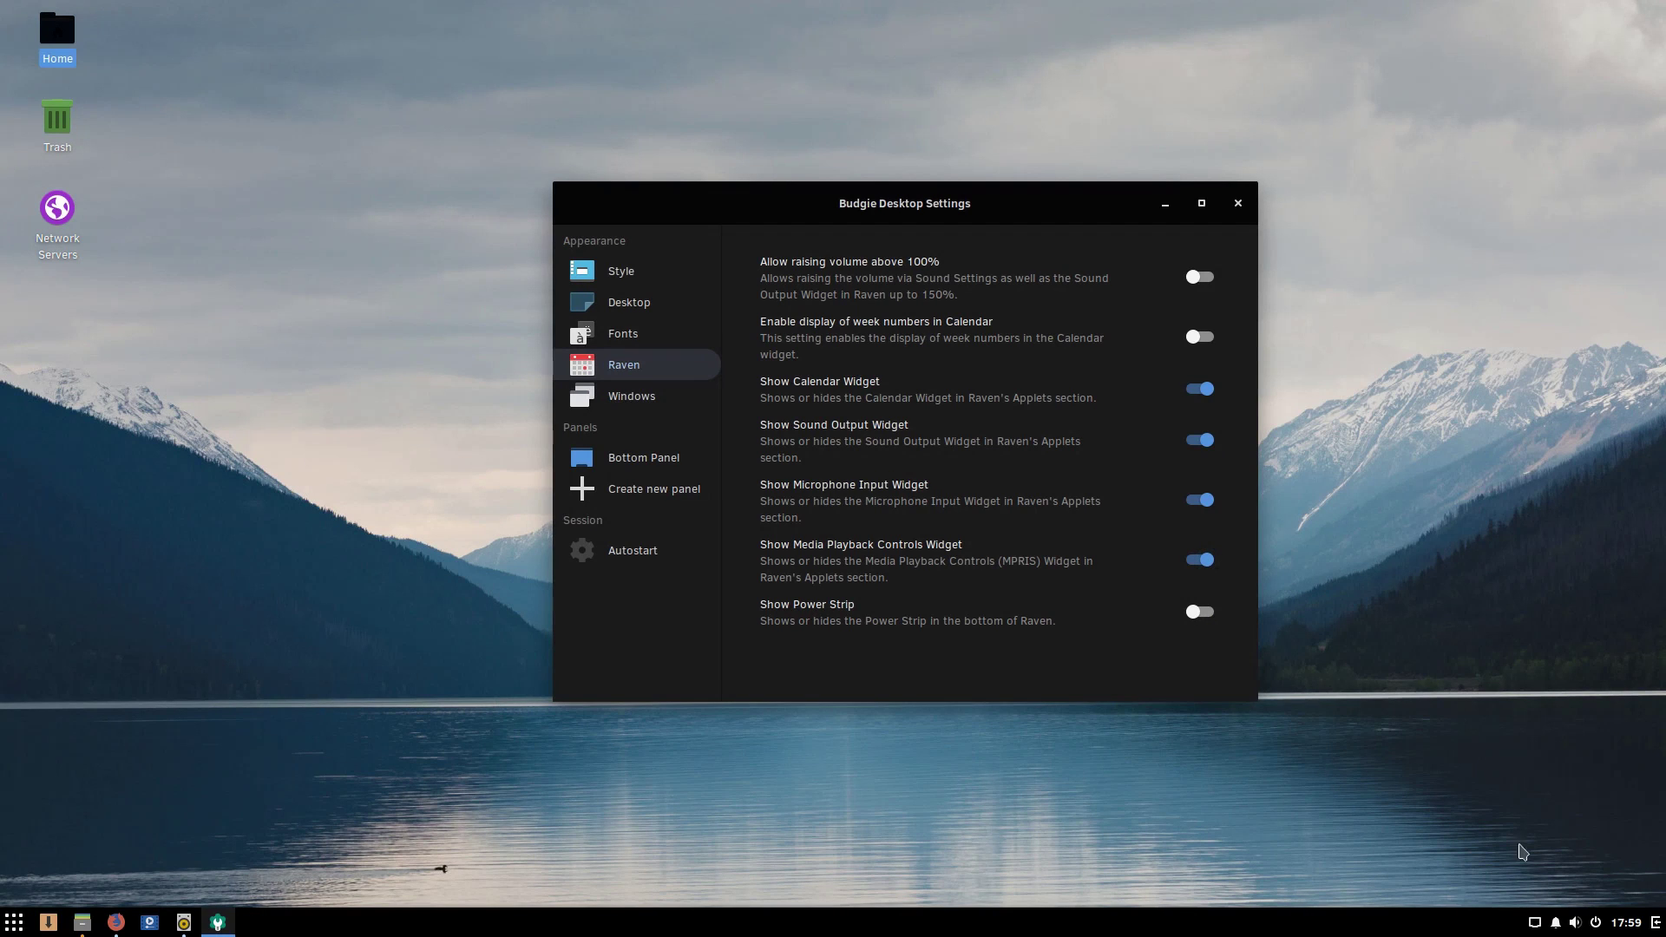
{"action": "left_click", "coordinate": [1655, 925]}
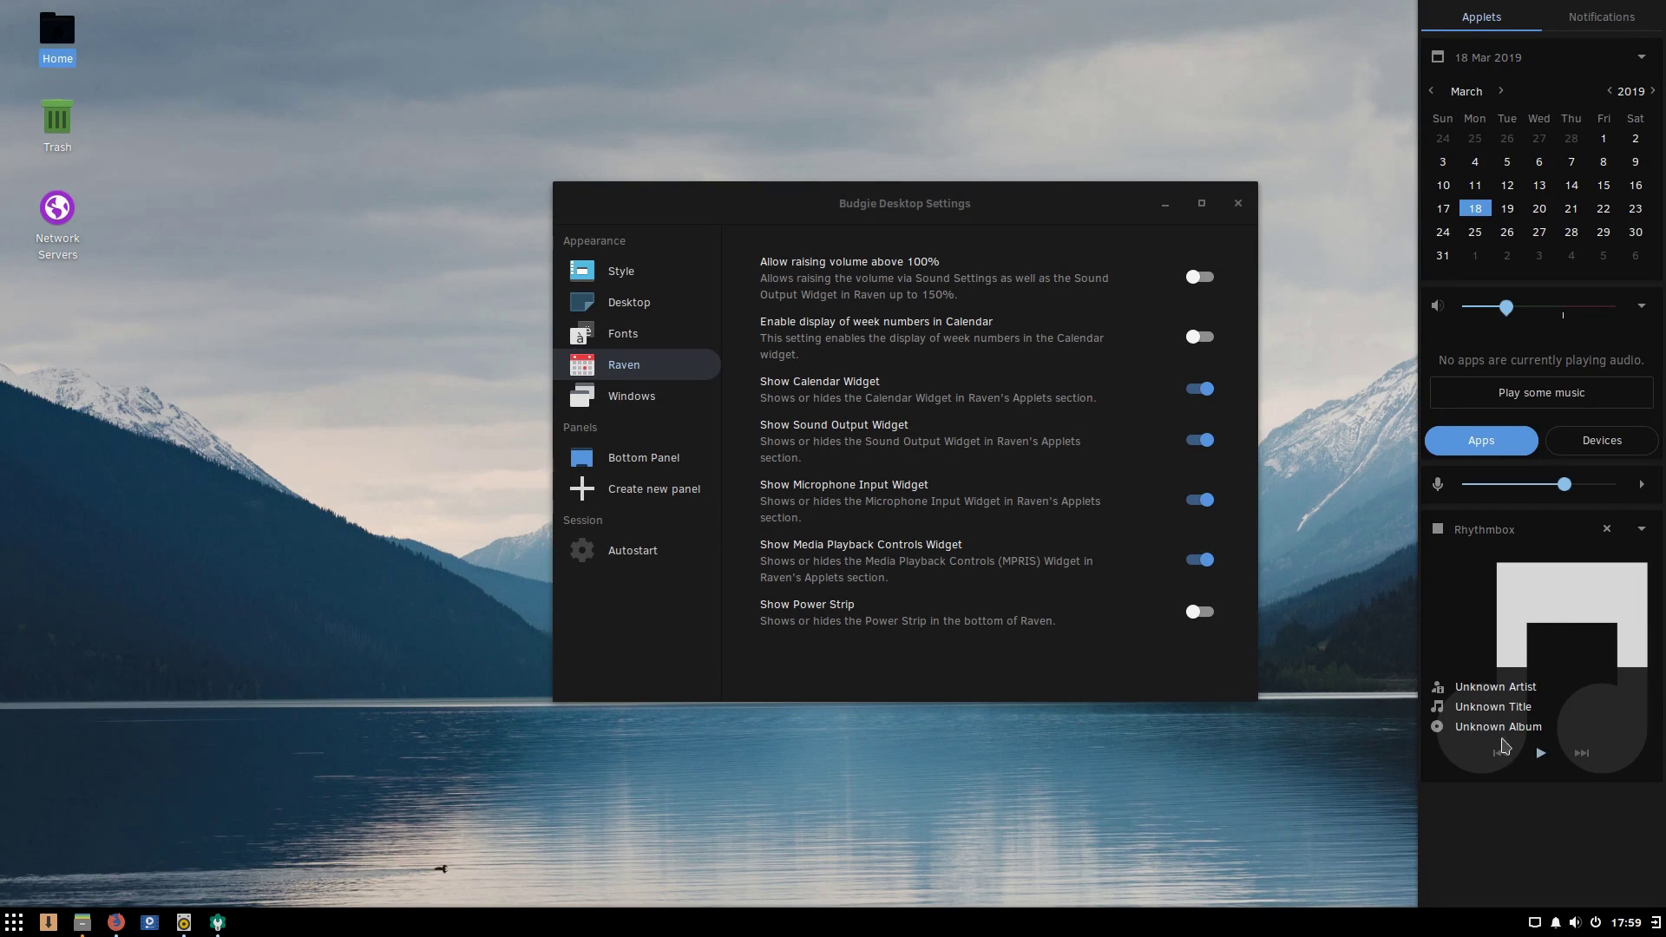
{"action": "left_click", "coordinate": [1178, 562]}
Step: Hide the media playback widget in Raven, verify it, then show it again
{"action": "left_click", "coordinate": [1201, 561]}
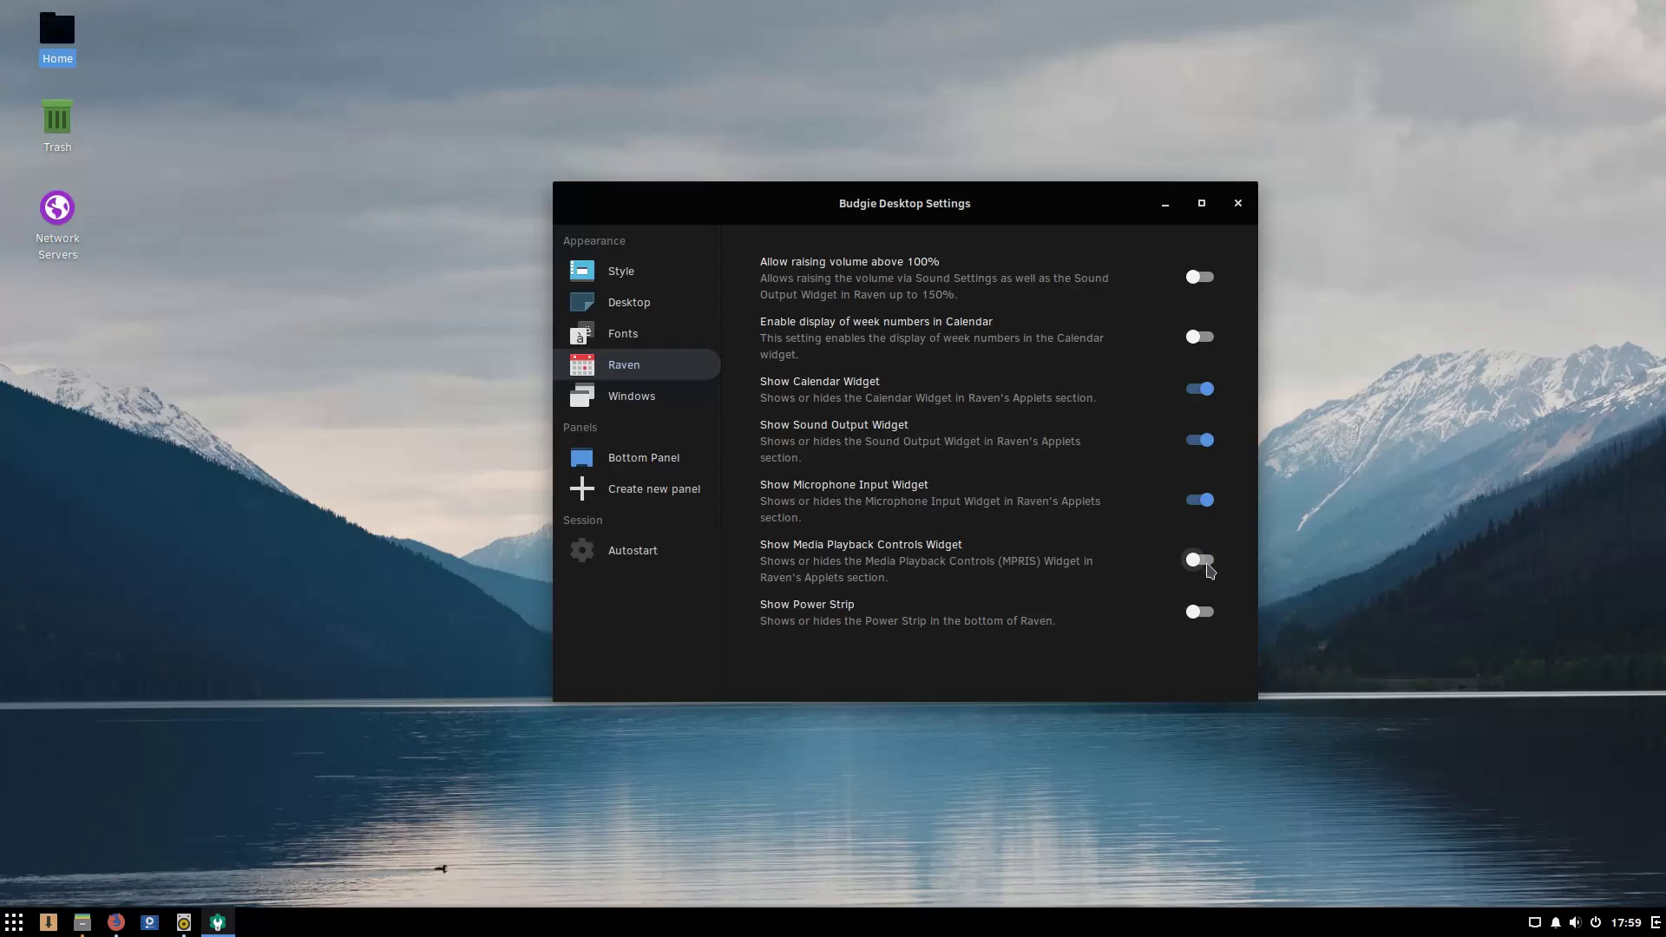
{"action": "left_click", "coordinate": [1655, 926]}
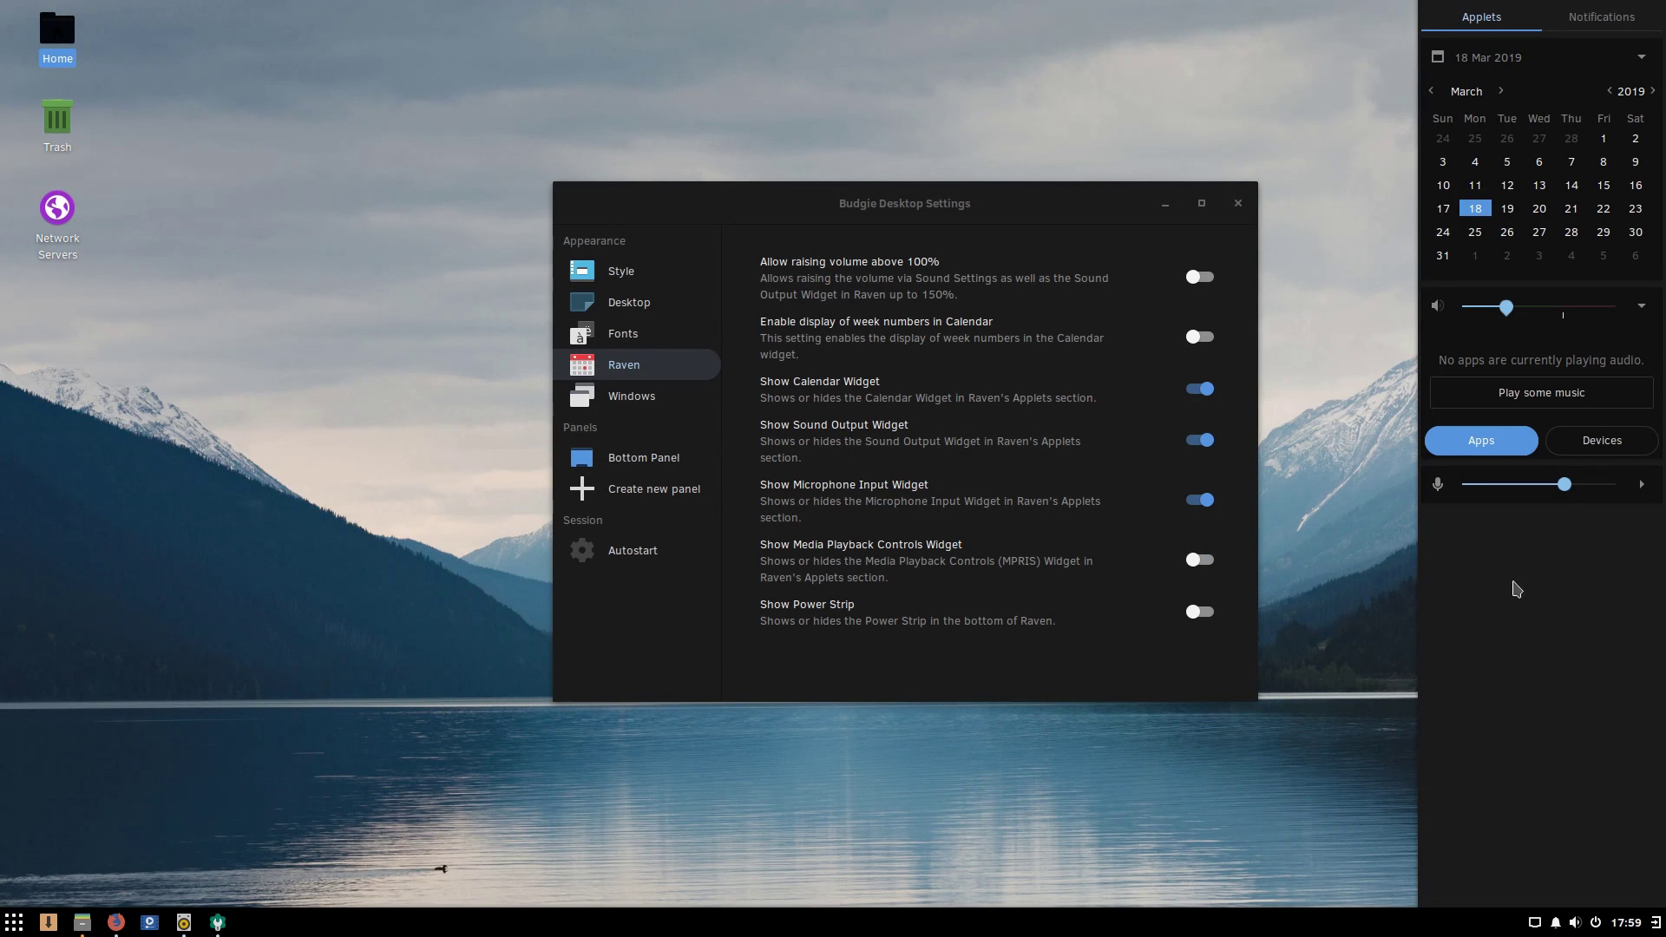
{"action": "left_click", "coordinate": [1196, 560]}
{"action": "left_click", "coordinate": [1198, 560]}
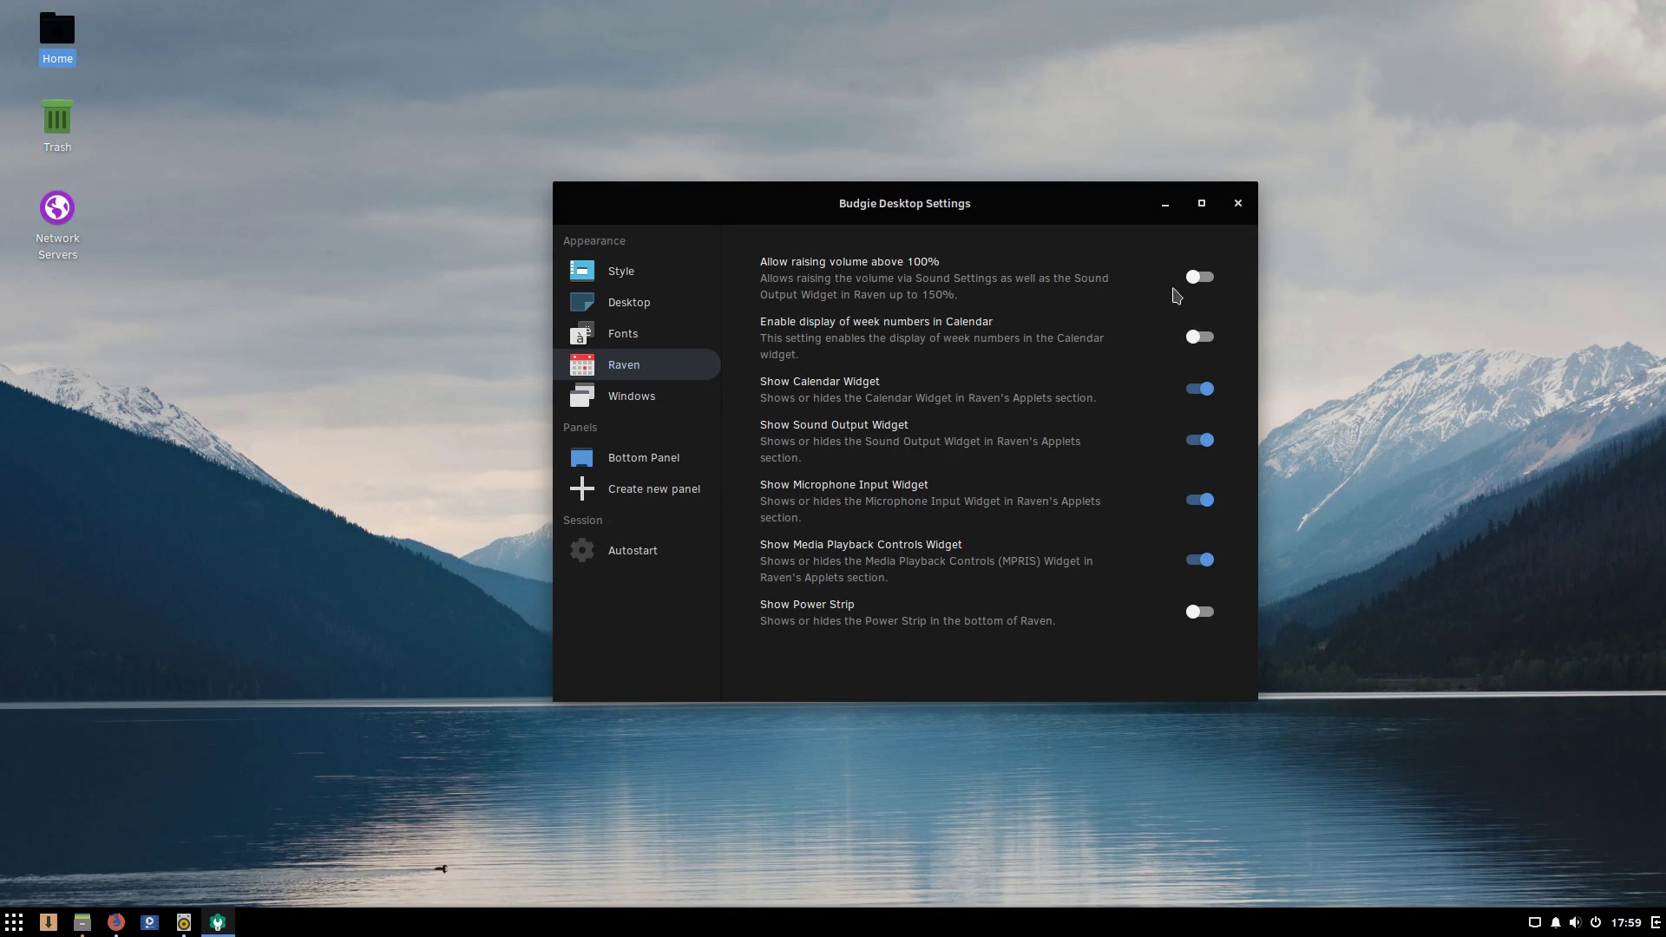
{"action": "left_click", "coordinate": [625, 405]}
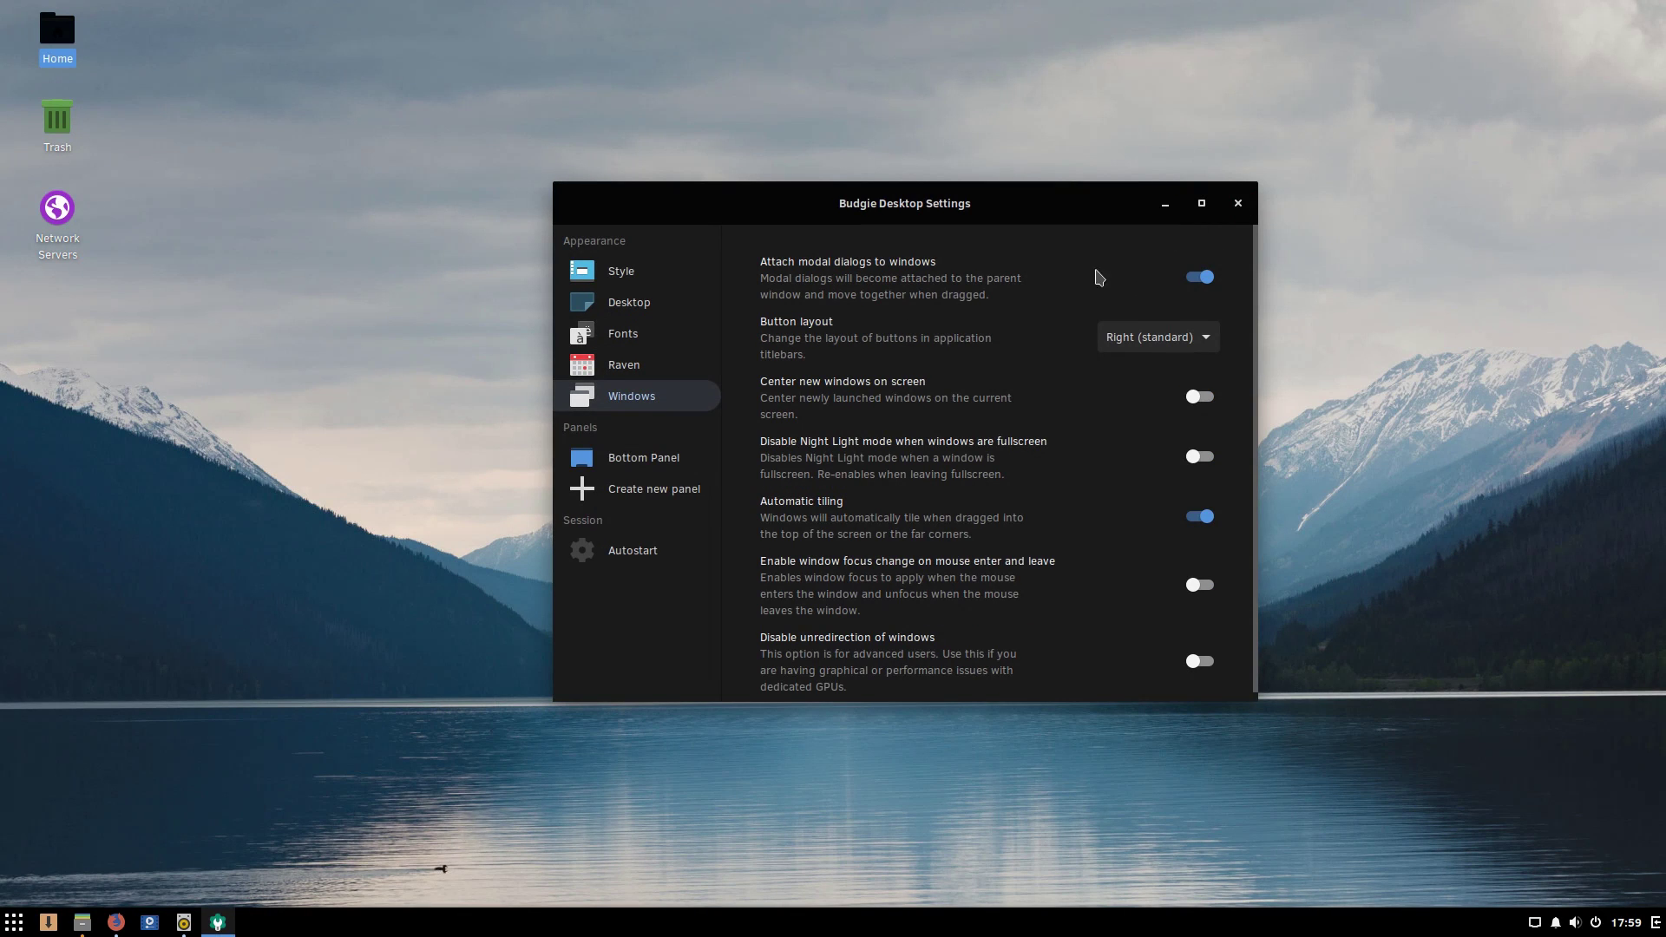
Step: Open the Bottom Panel applet list, select System Tray and Notifications, and preview Raven
{"action": "left_click", "coordinate": [653, 471]}
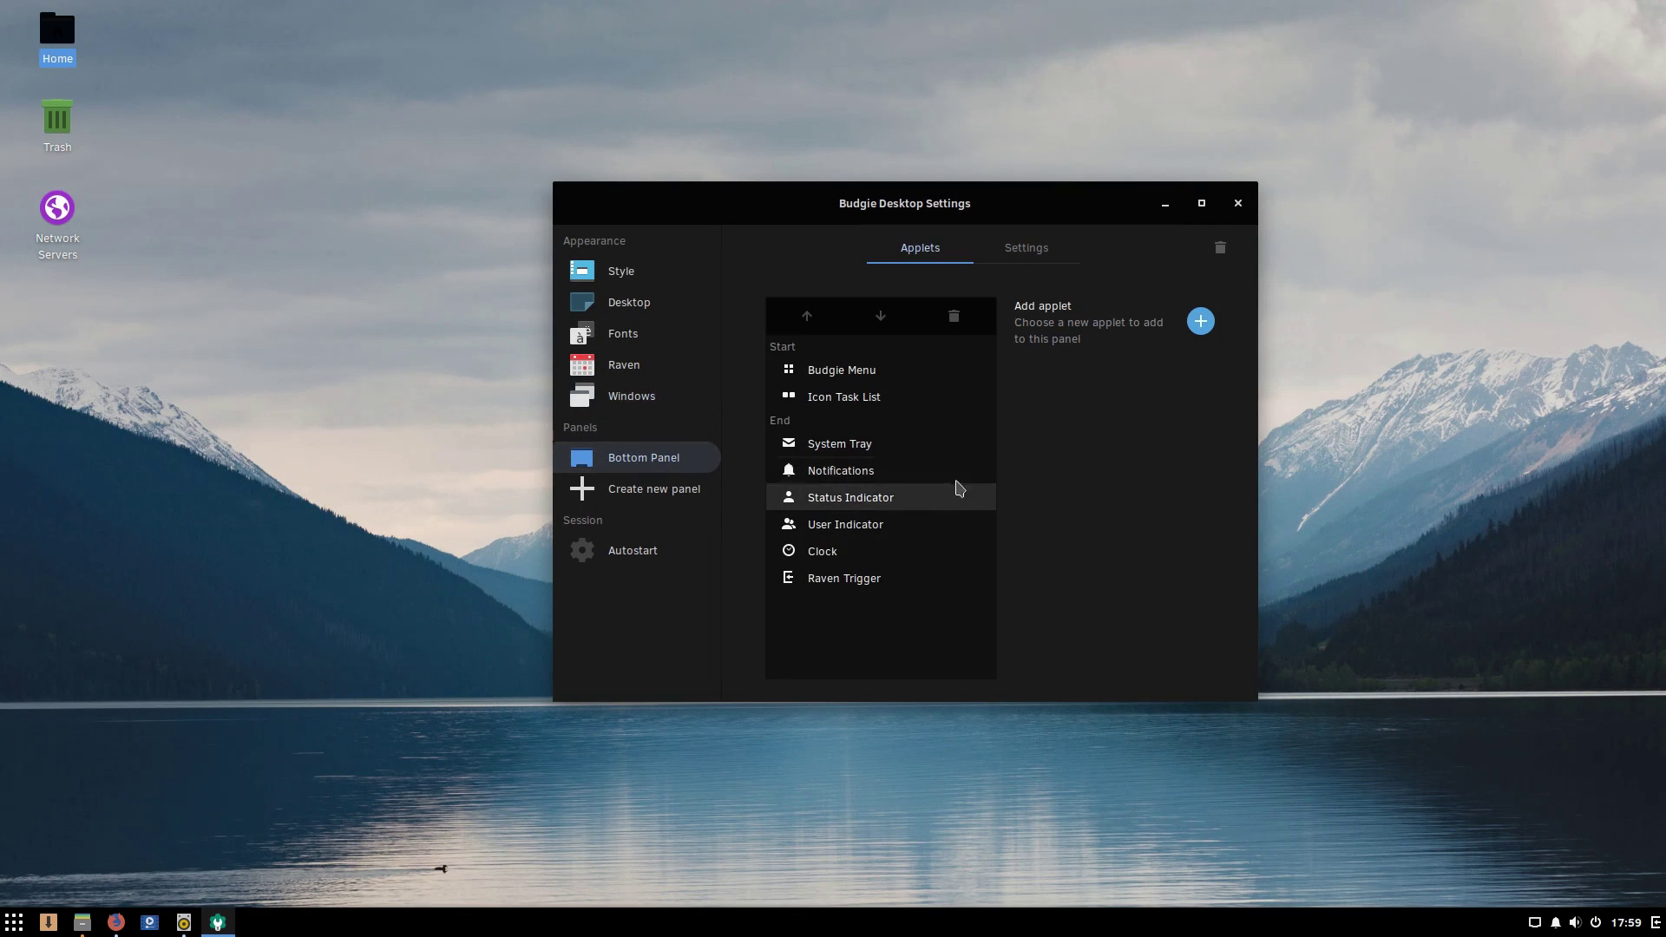
{"action": "left_click", "coordinate": [826, 442]}
{"action": "left_click", "coordinate": [863, 471]}
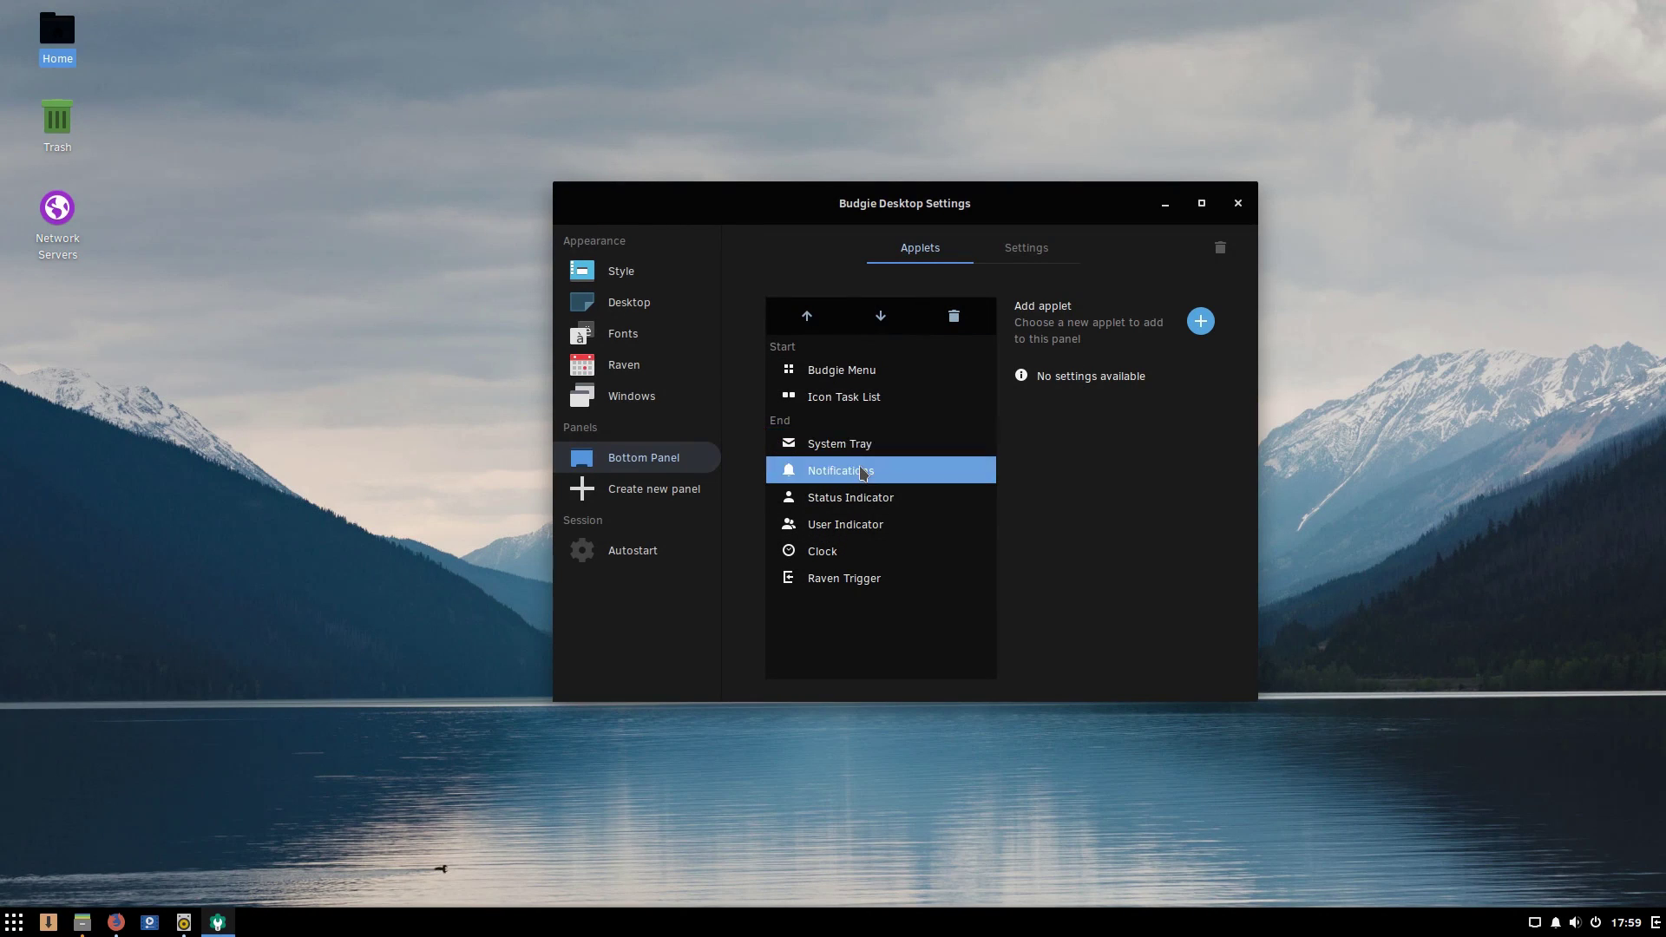
{"action": "left_click", "coordinate": [1656, 926]}
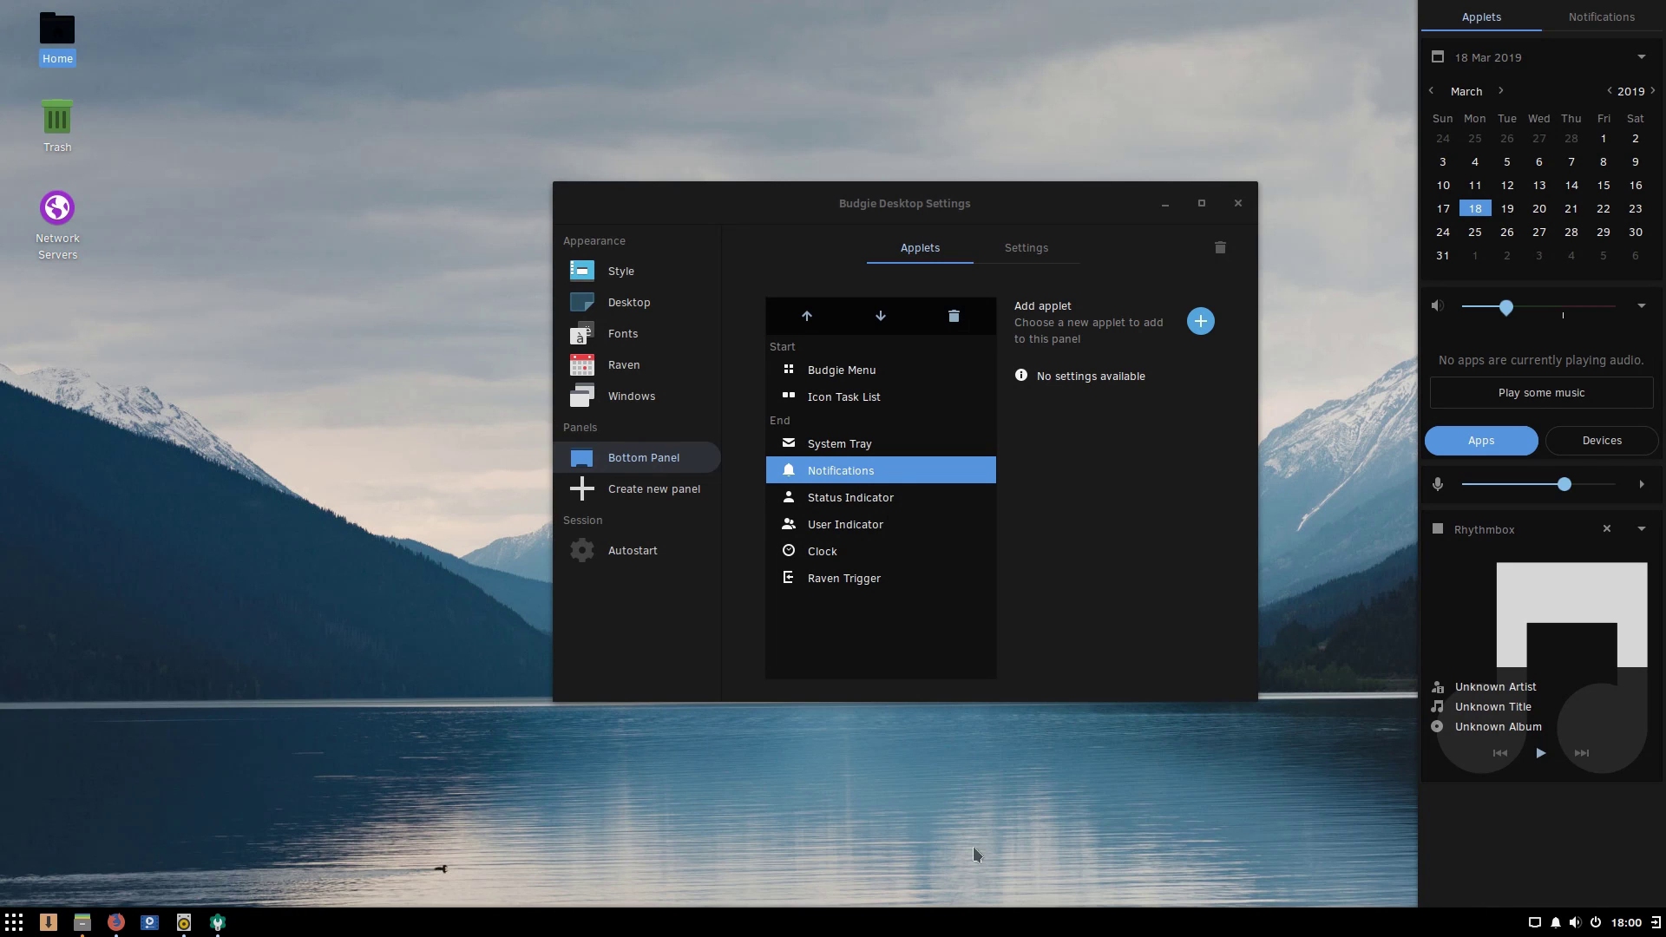
{"action": "left_click", "coordinate": [382, 742]}
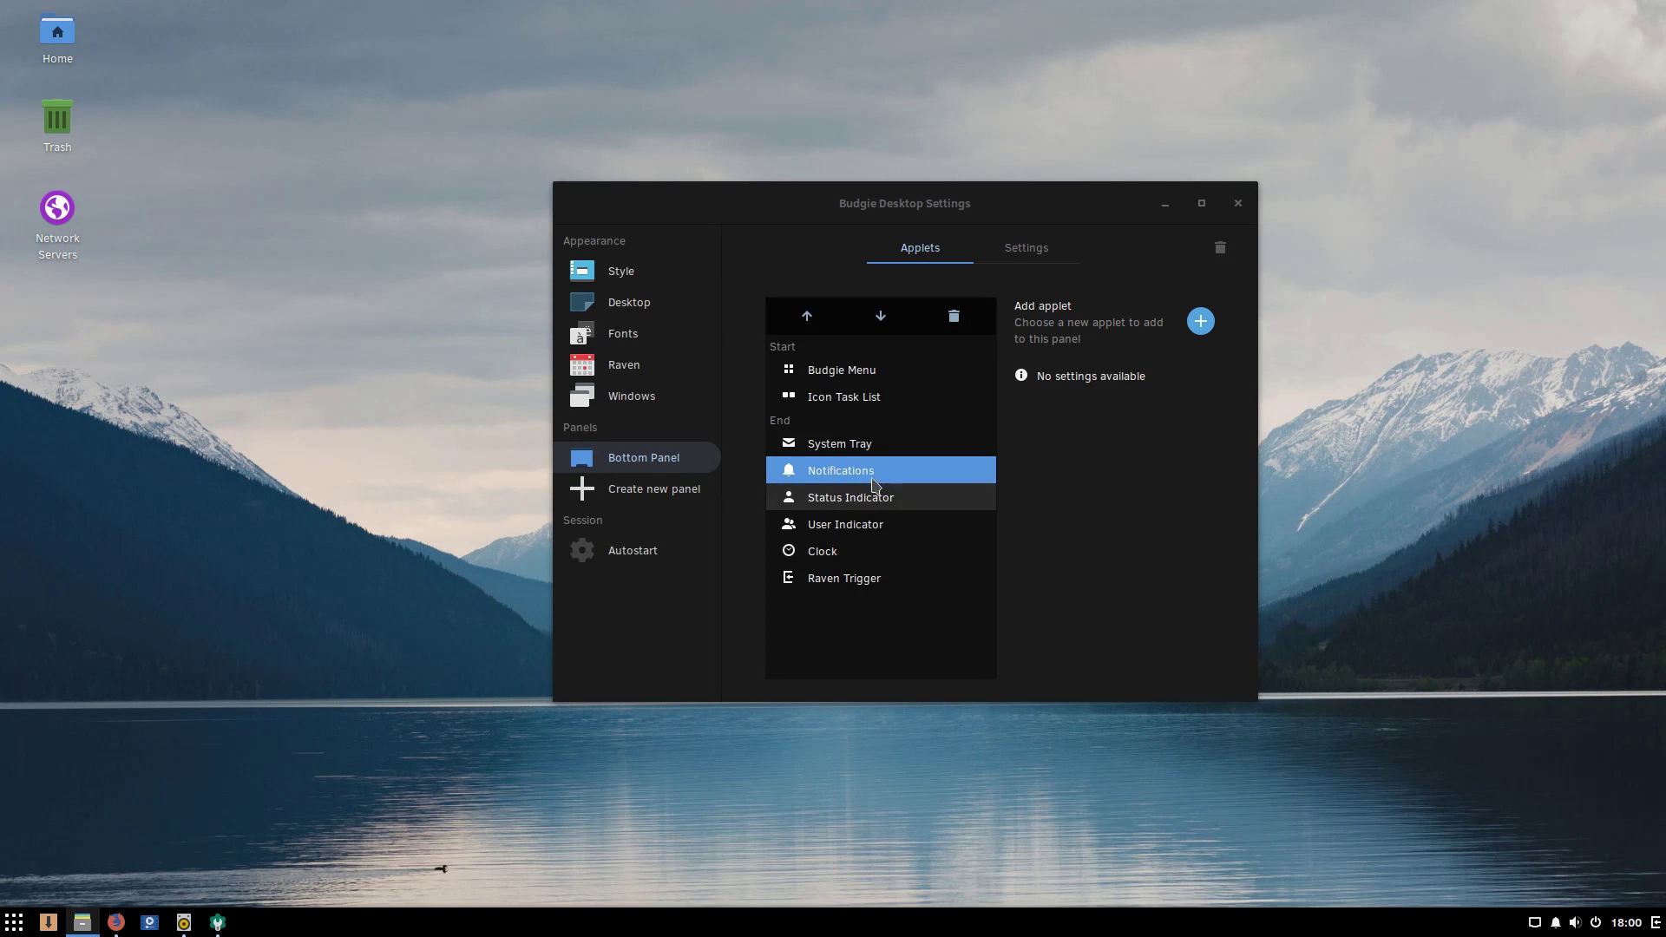
{"action": "left_click", "coordinate": [876, 434]}
Step: Remove the System Tray, Notifications and Status Indicator applets from the bottom panel
{"action": "left_click", "coordinate": [955, 317]}
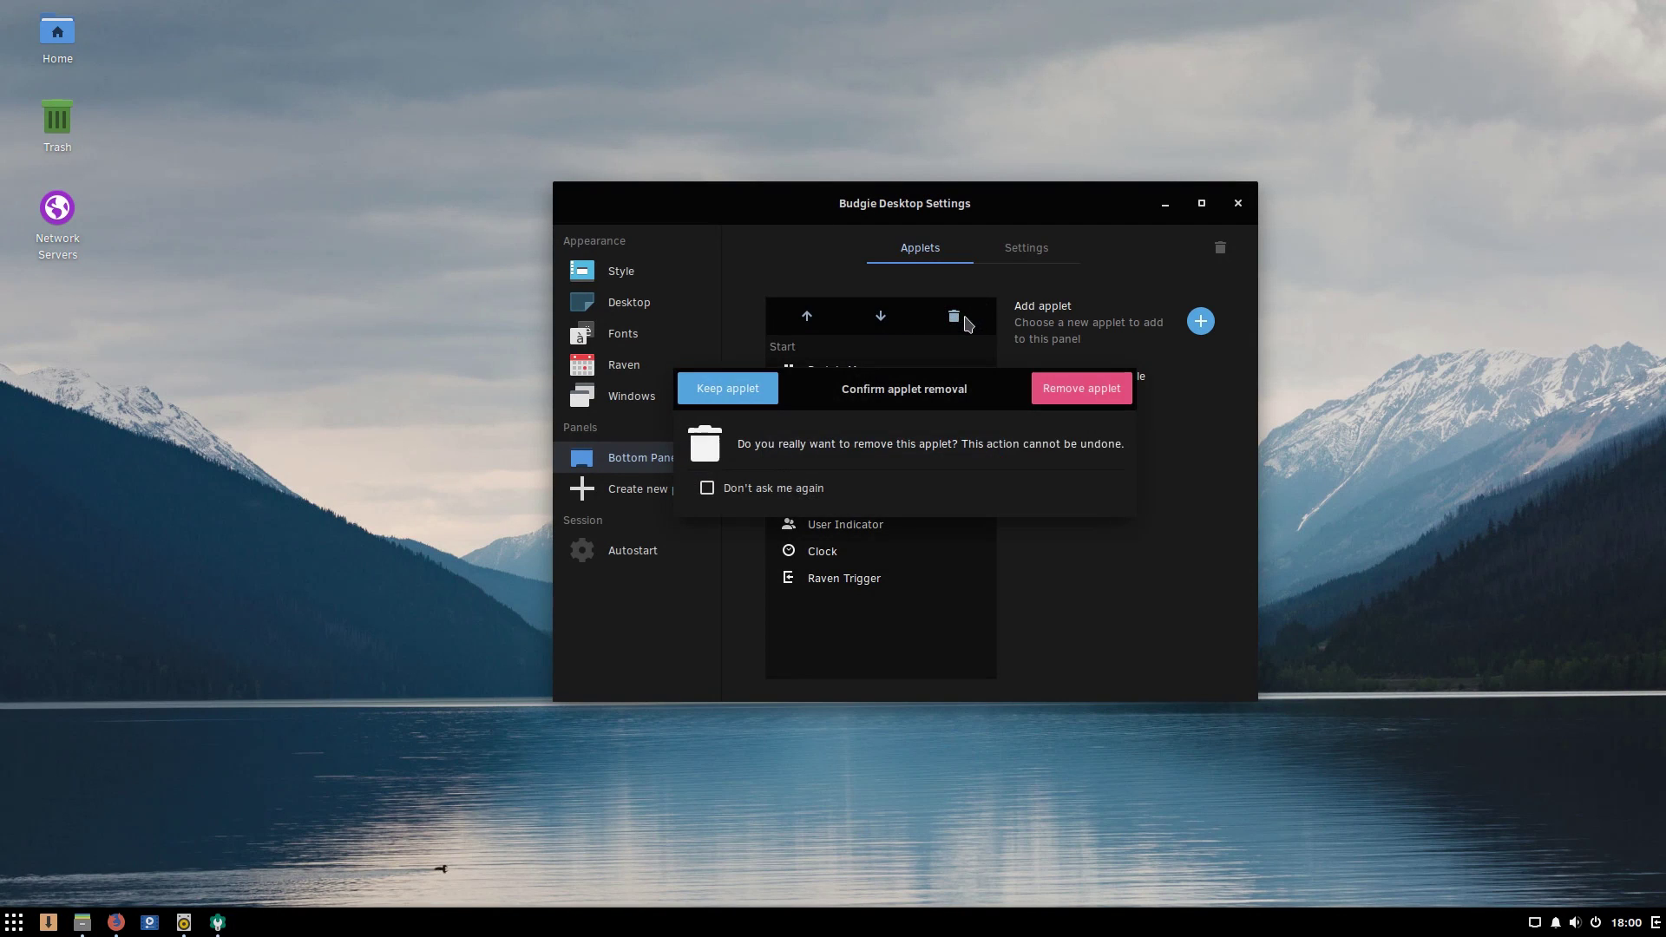
{"action": "left_click", "coordinate": [1050, 385]}
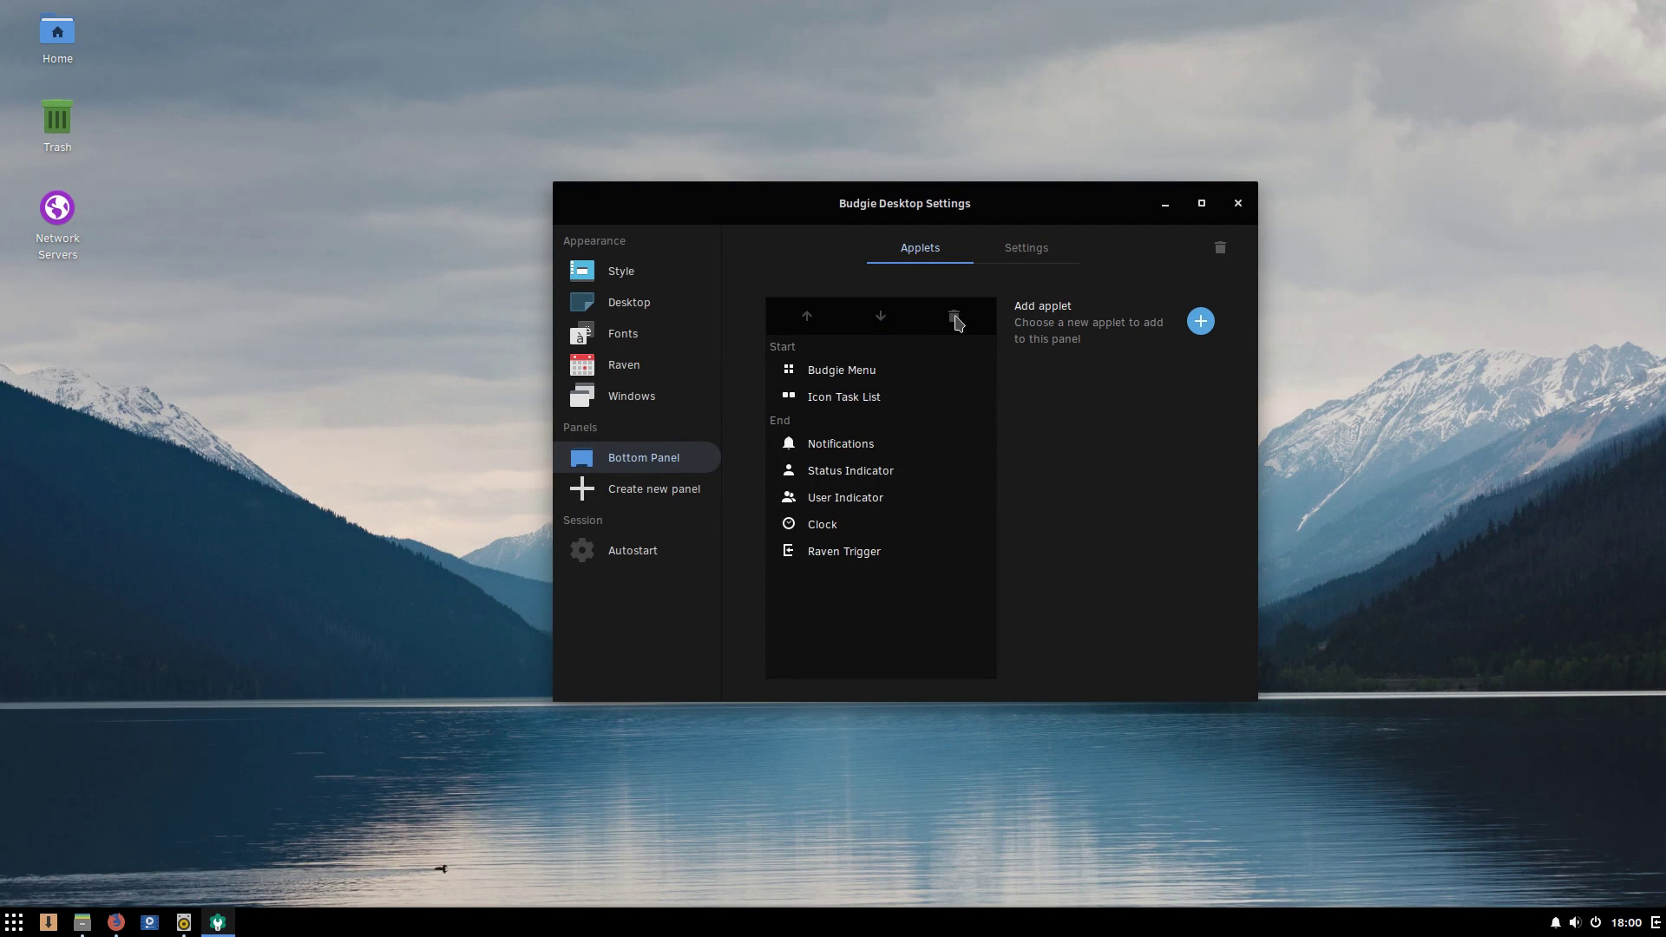
{"action": "left_click", "coordinate": [890, 444]}
{"action": "left_click", "coordinate": [956, 317]}
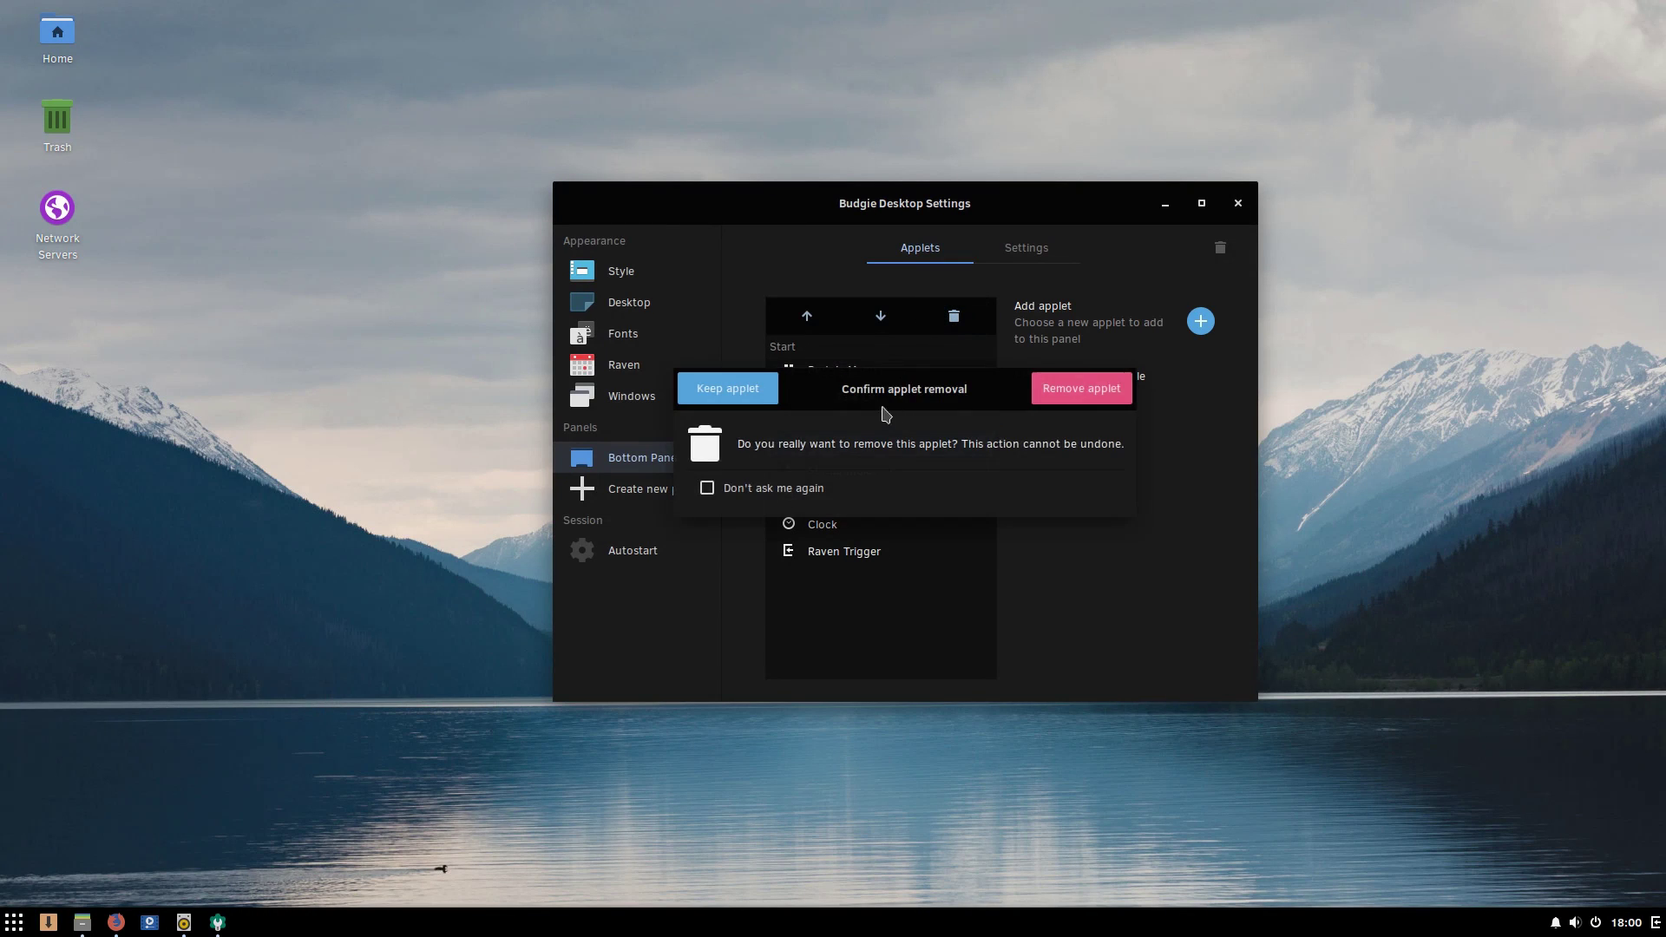
{"action": "left_click", "coordinate": [926, 443]}
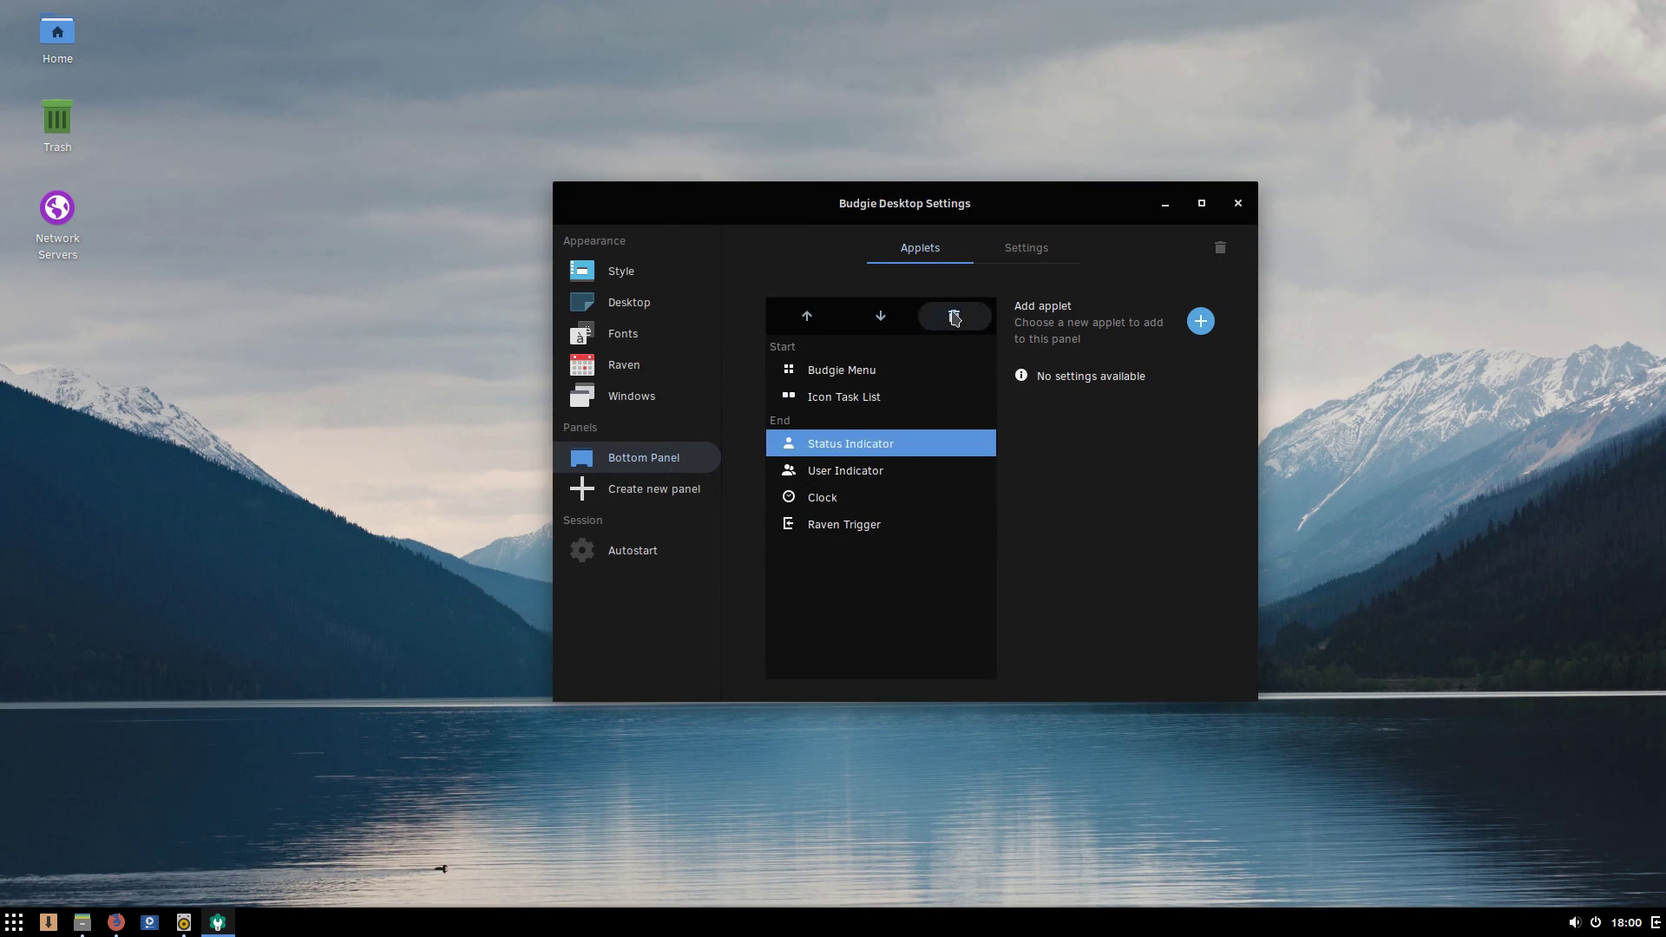
{"action": "left_click", "coordinate": [954, 316]}
{"action": "left_click", "coordinate": [1043, 403]}
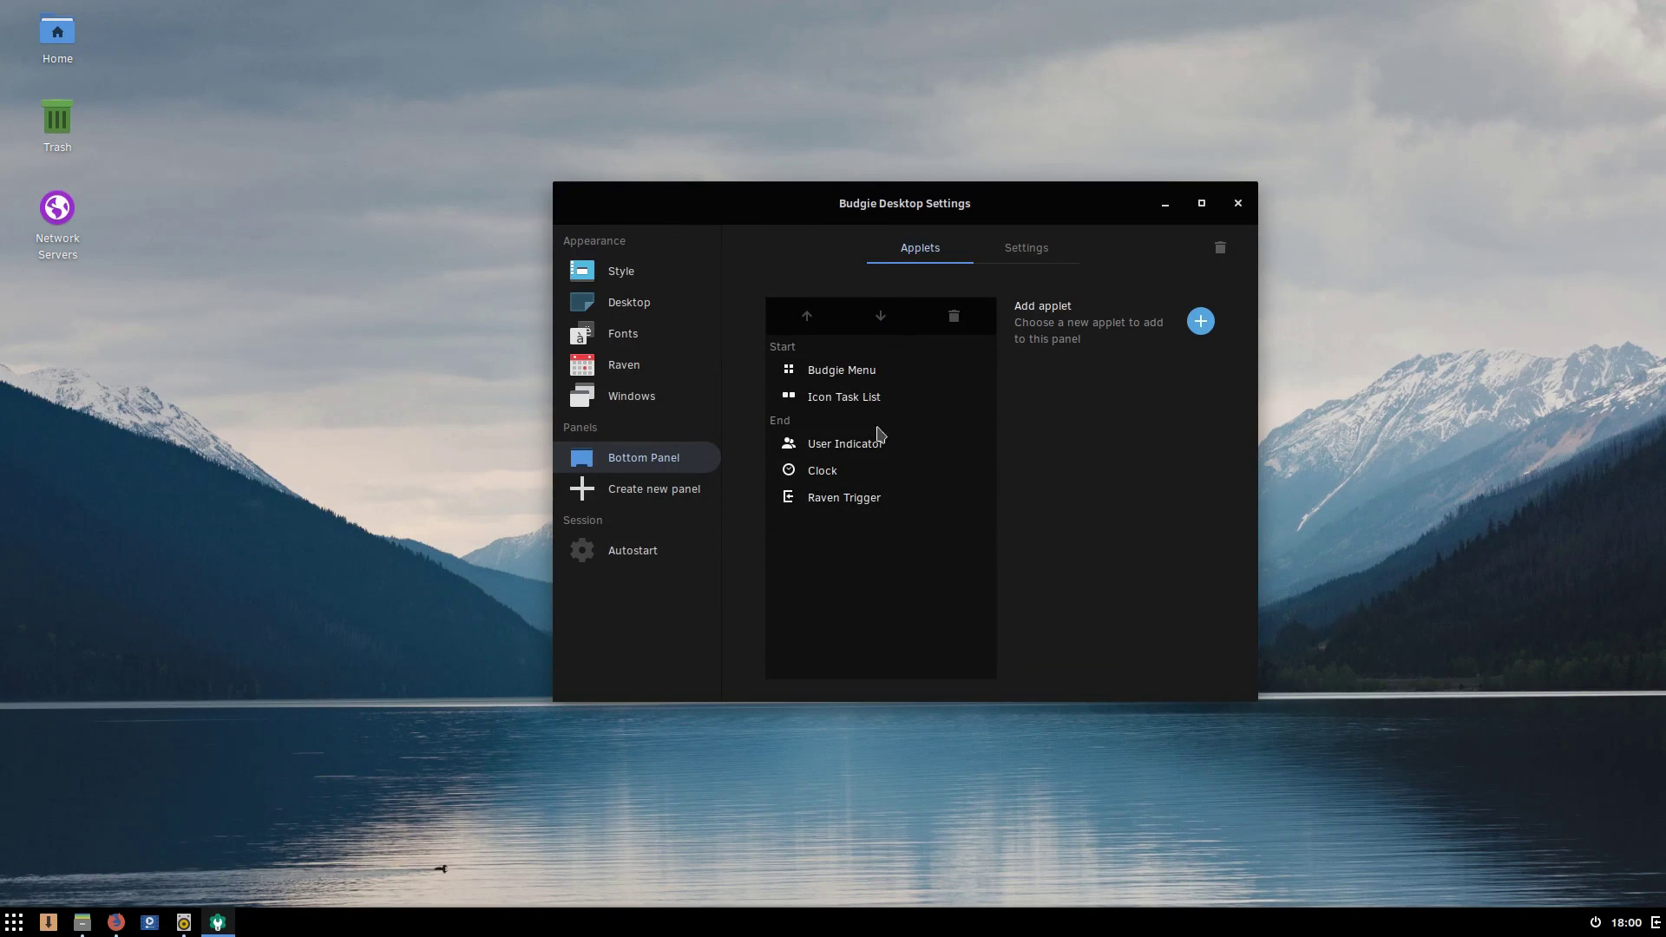
Step: Remove the User Indicator and Clock applets as well
{"action": "left_click", "coordinate": [879, 442]}
{"action": "left_click", "coordinate": [954, 316]}
{"action": "left_click", "coordinate": [1068, 399]}
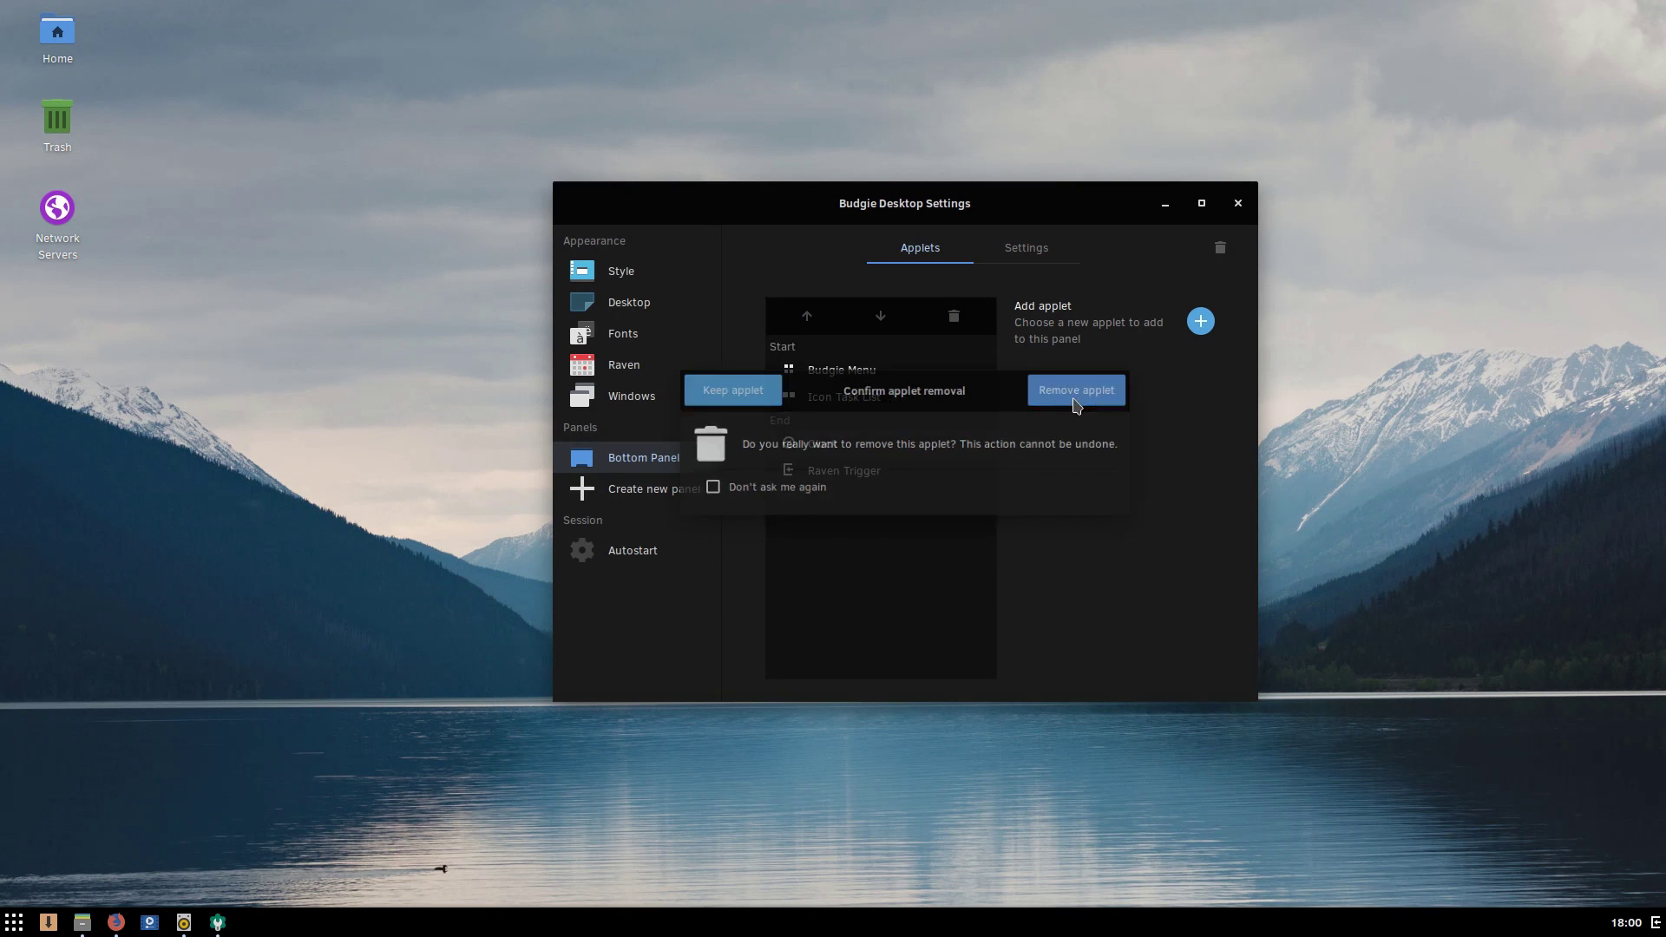
{"action": "left_click", "coordinate": [856, 447]}
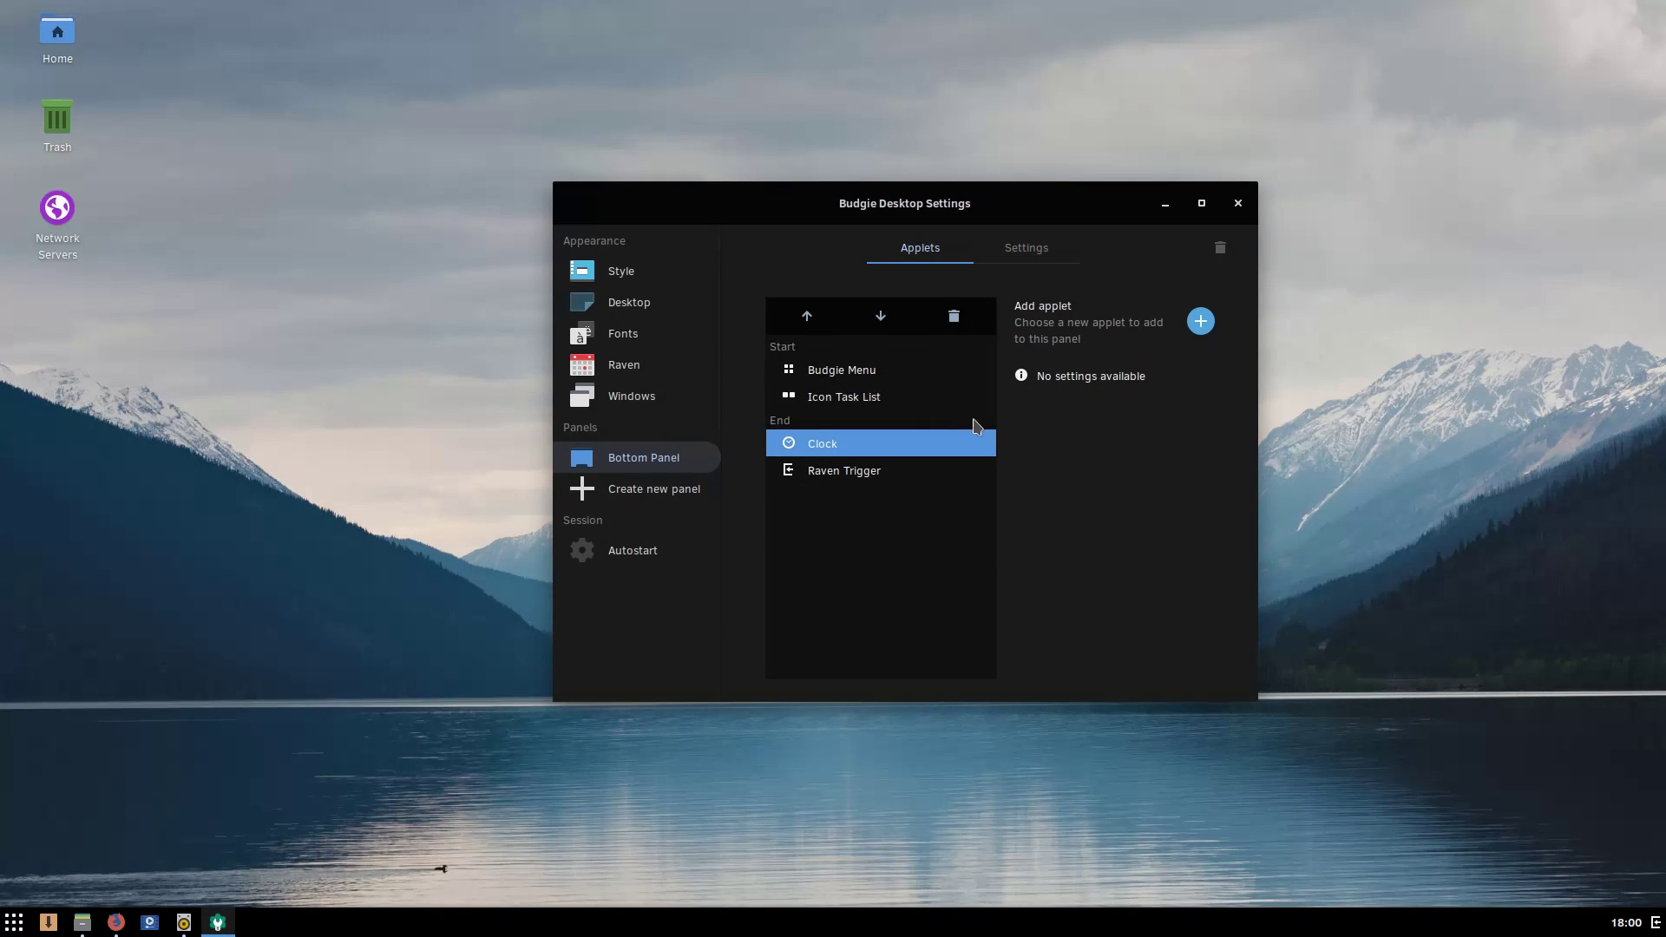
{"action": "left_click", "coordinate": [954, 316]}
{"action": "left_click", "coordinate": [1070, 392]}
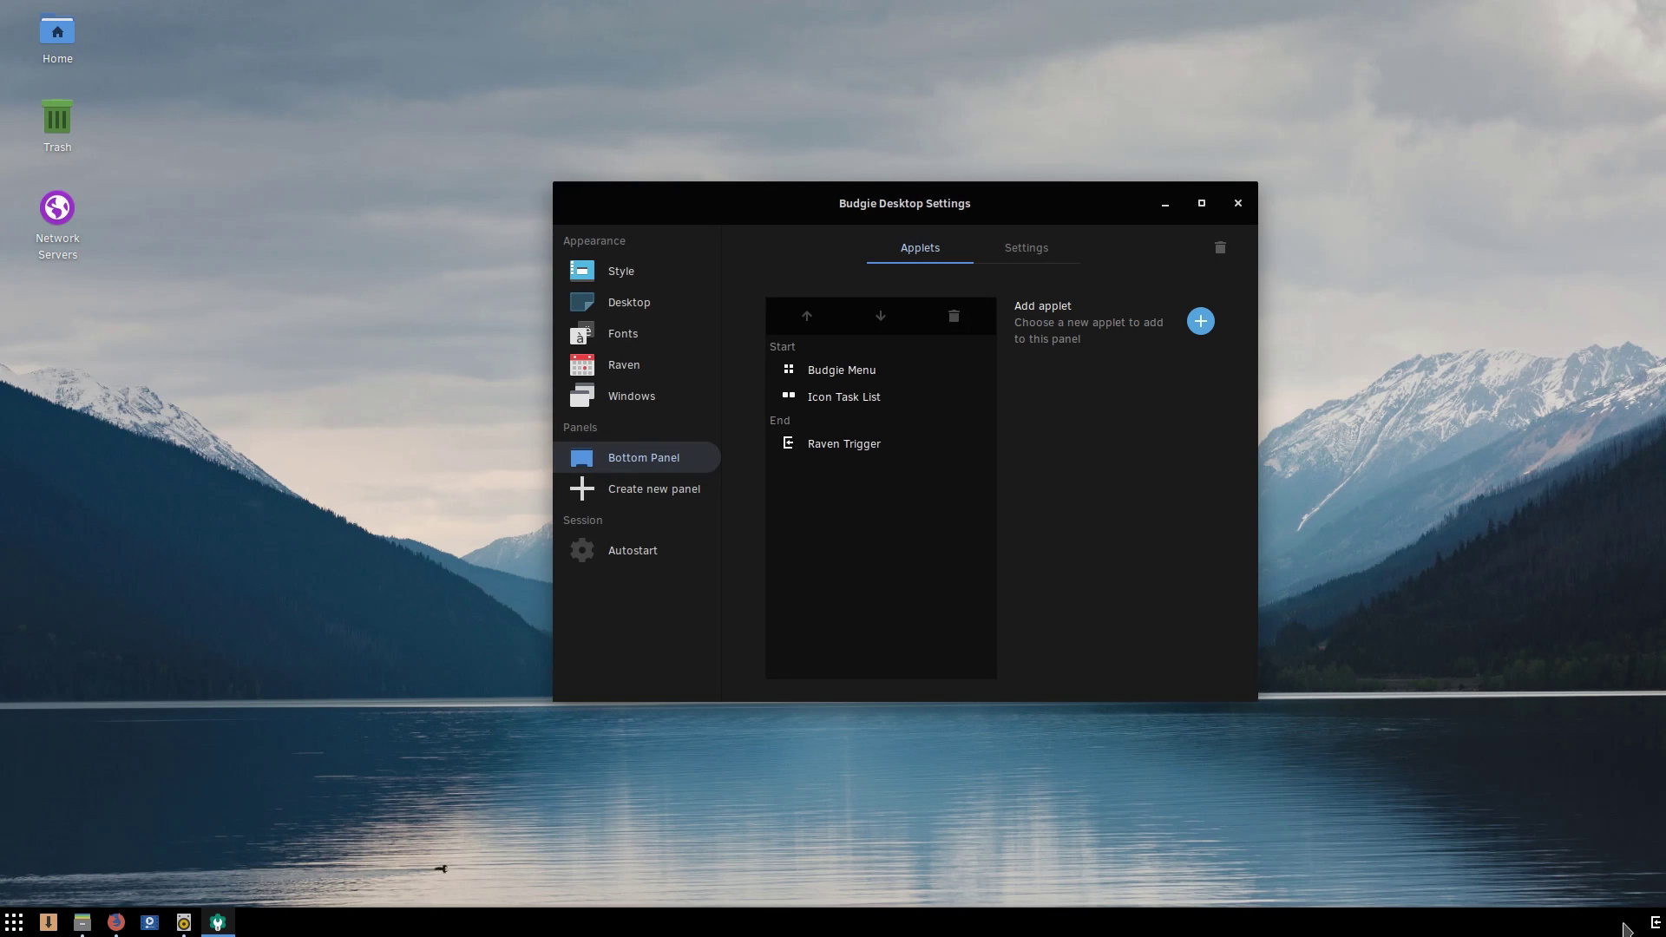
{"action": "left_click", "coordinate": [6, 930]}
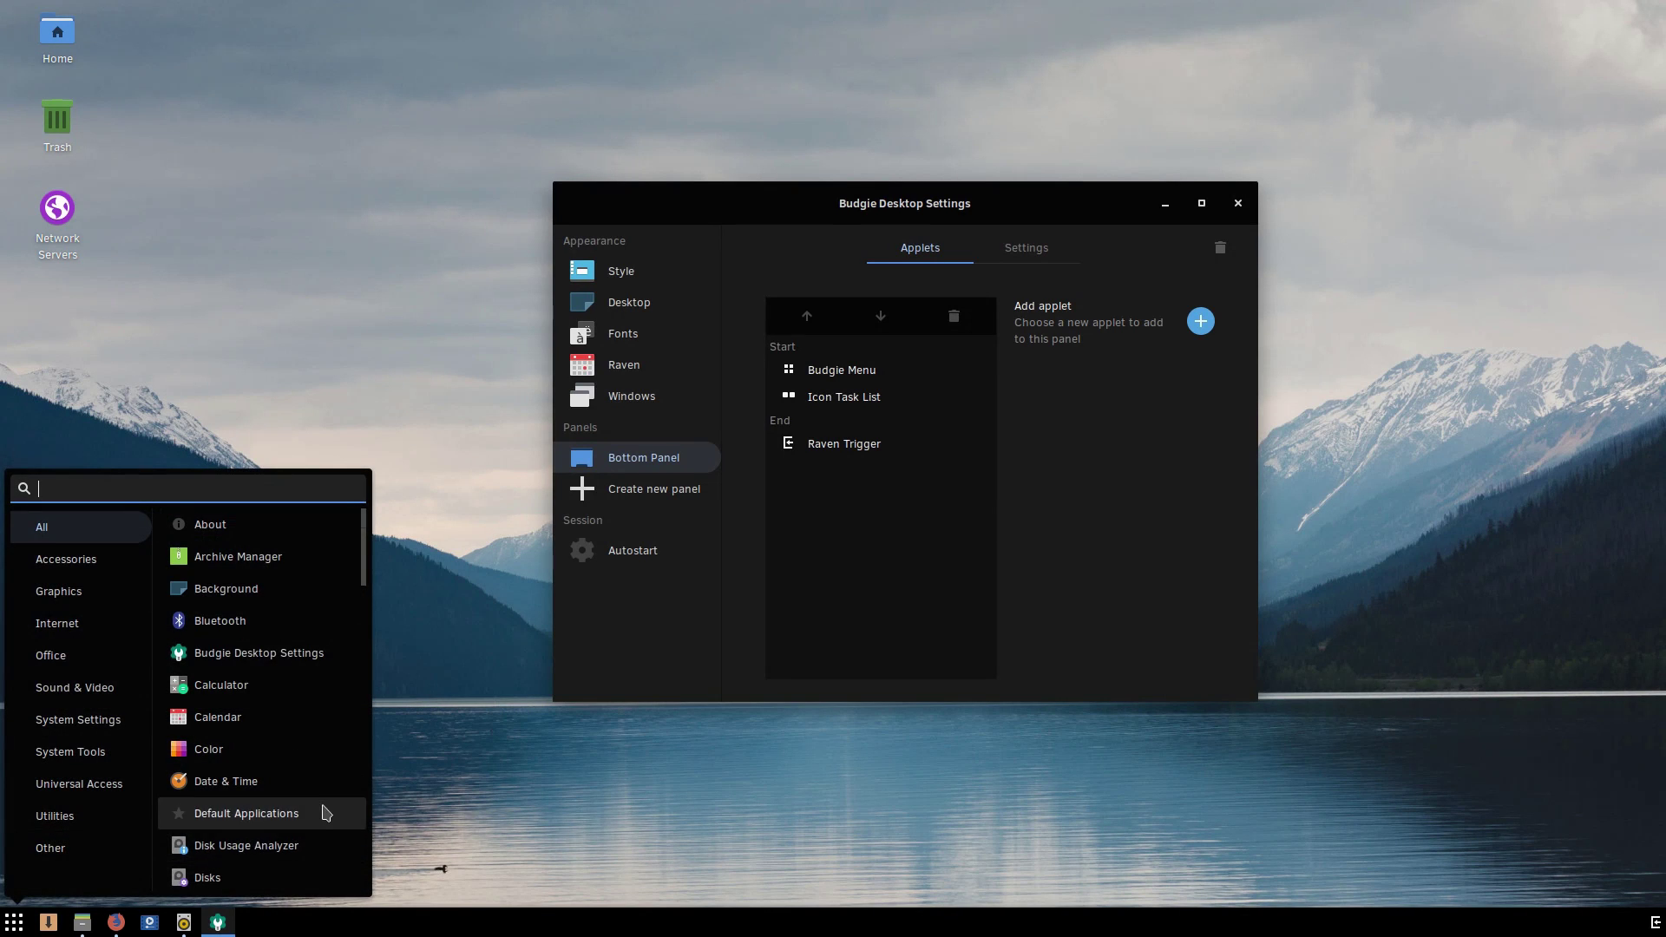
{"action": "scroll", "coordinate": [328, 807], "scroll_direction": "down", "scroll_amount": 5}
{"action": "scroll", "coordinate": [327, 807], "scroll_direction": "up", "scroll_amount": 5}
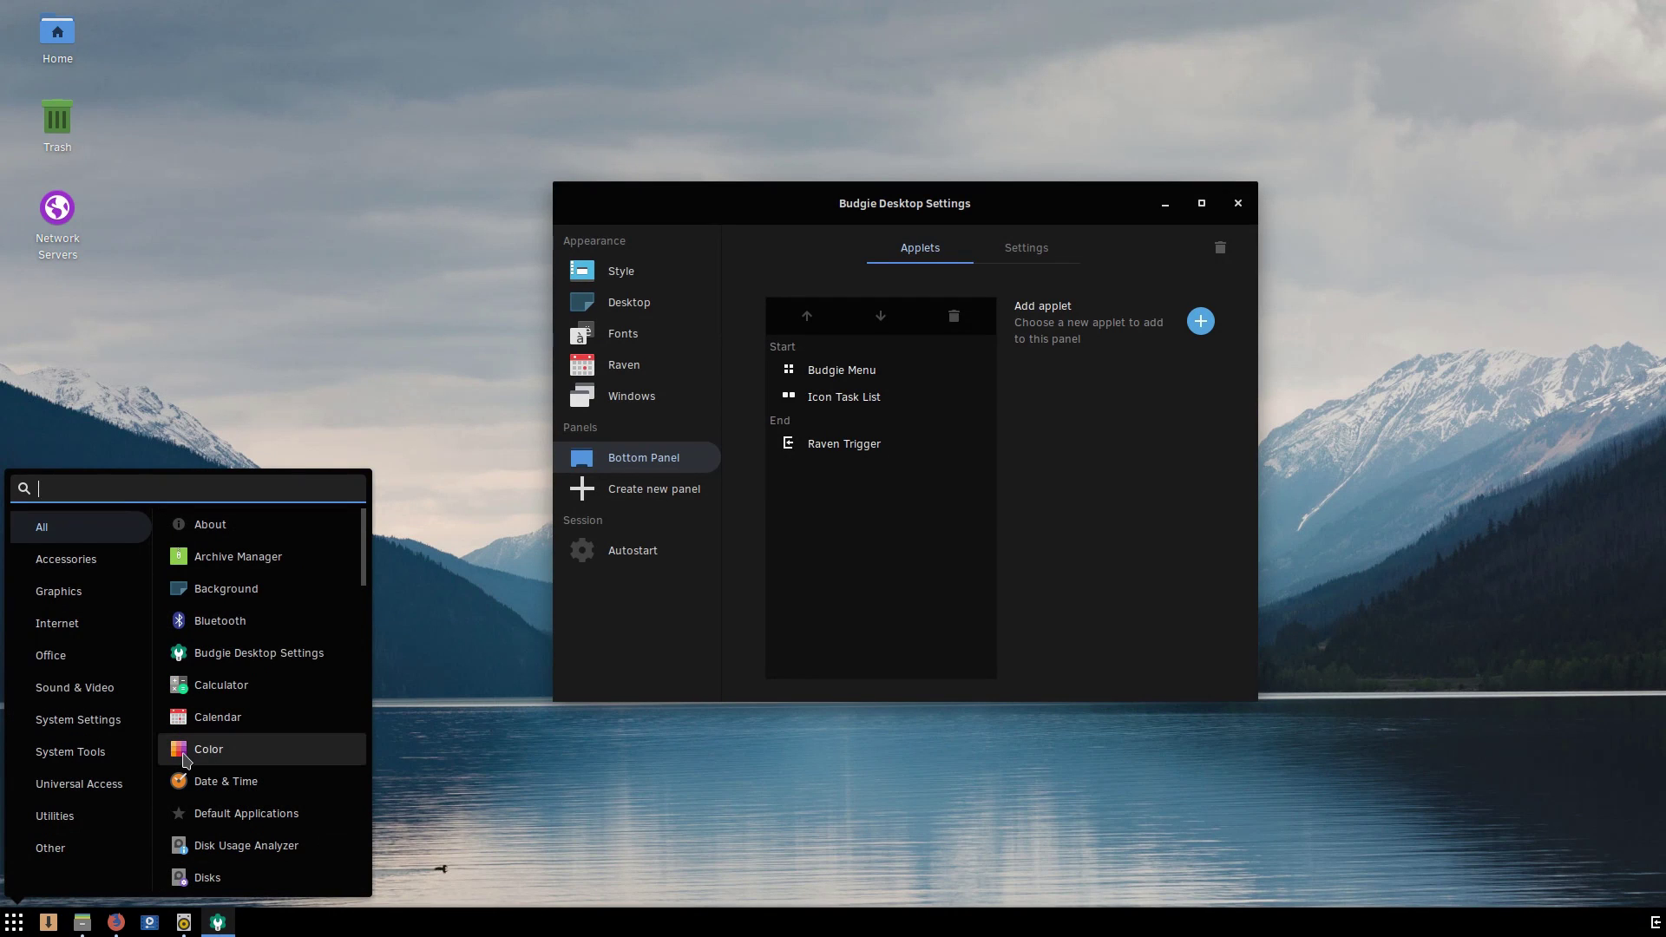
{"action": "type", "text": "acc"}
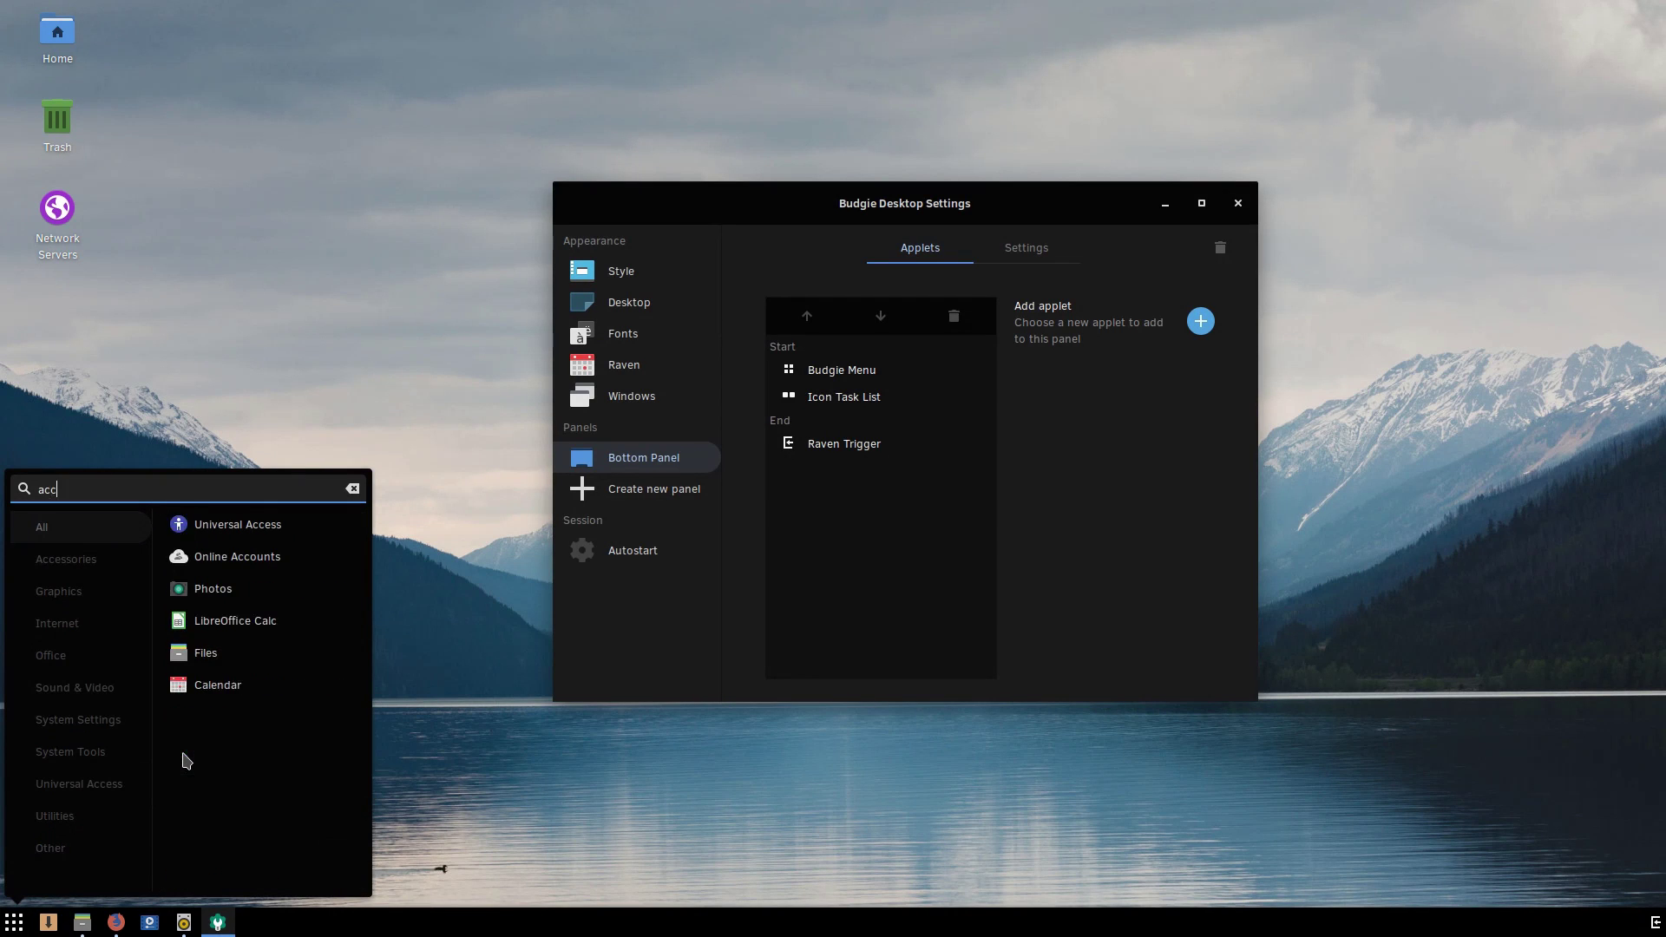
{"action": "left_click", "coordinate": [455, 523]}
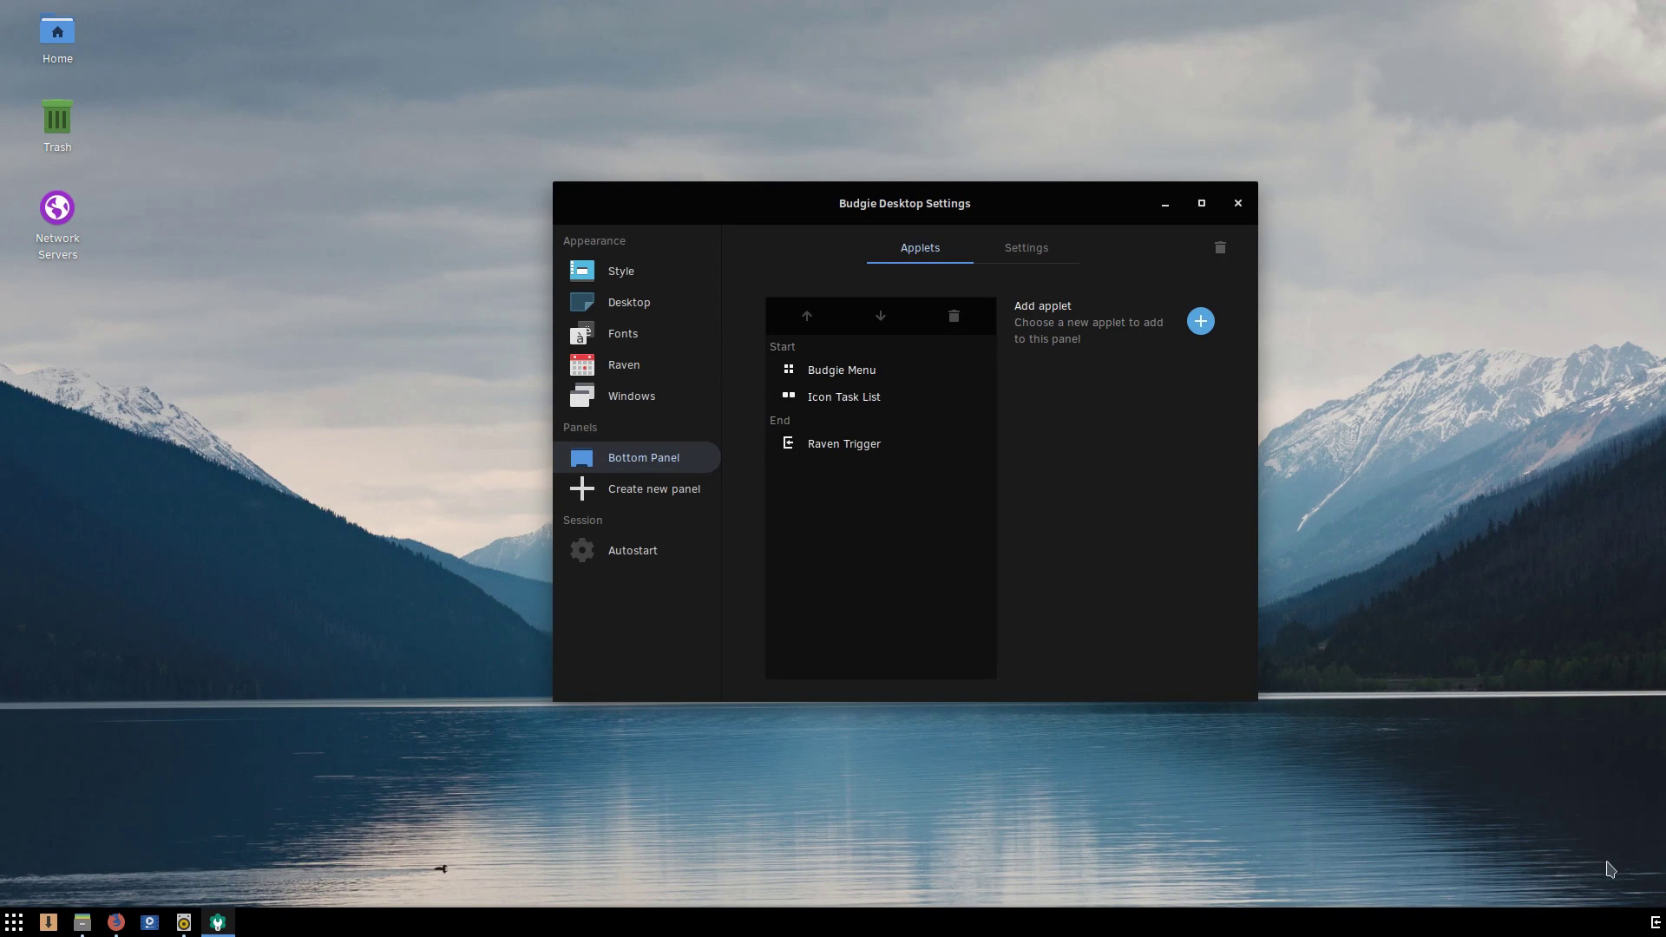
{"action": "left_click", "coordinate": [1655, 926]}
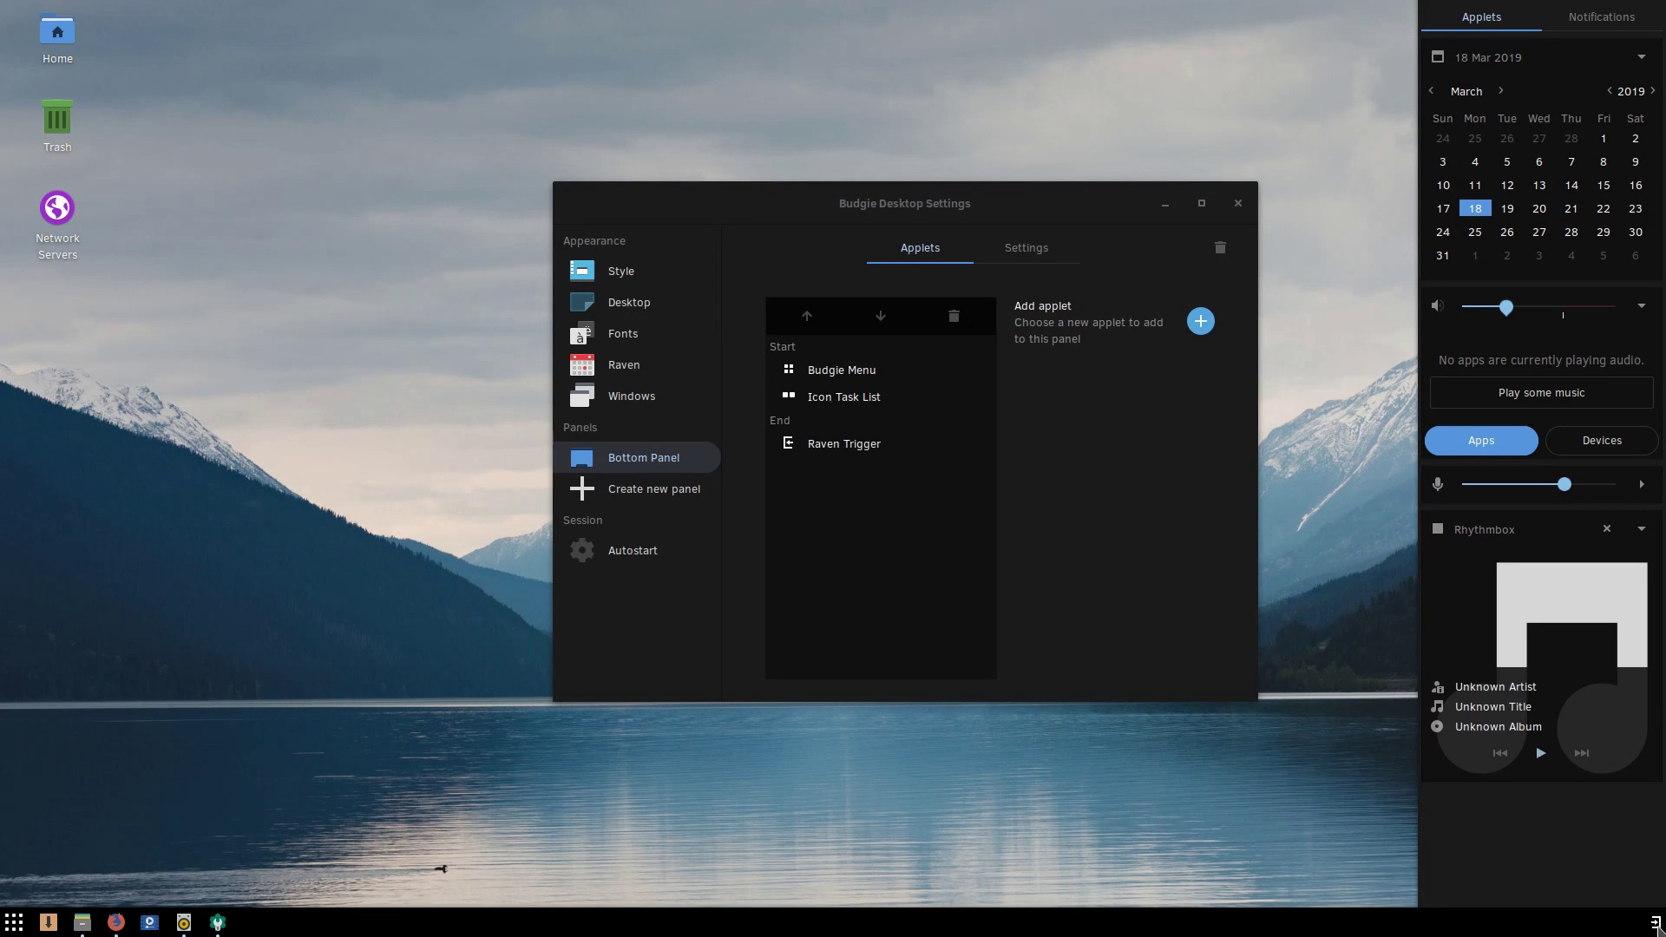
{"action": "left_click", "coordinate": [1587, 17]}
{"action": "left_click", "coordinate": [1525, 15]}
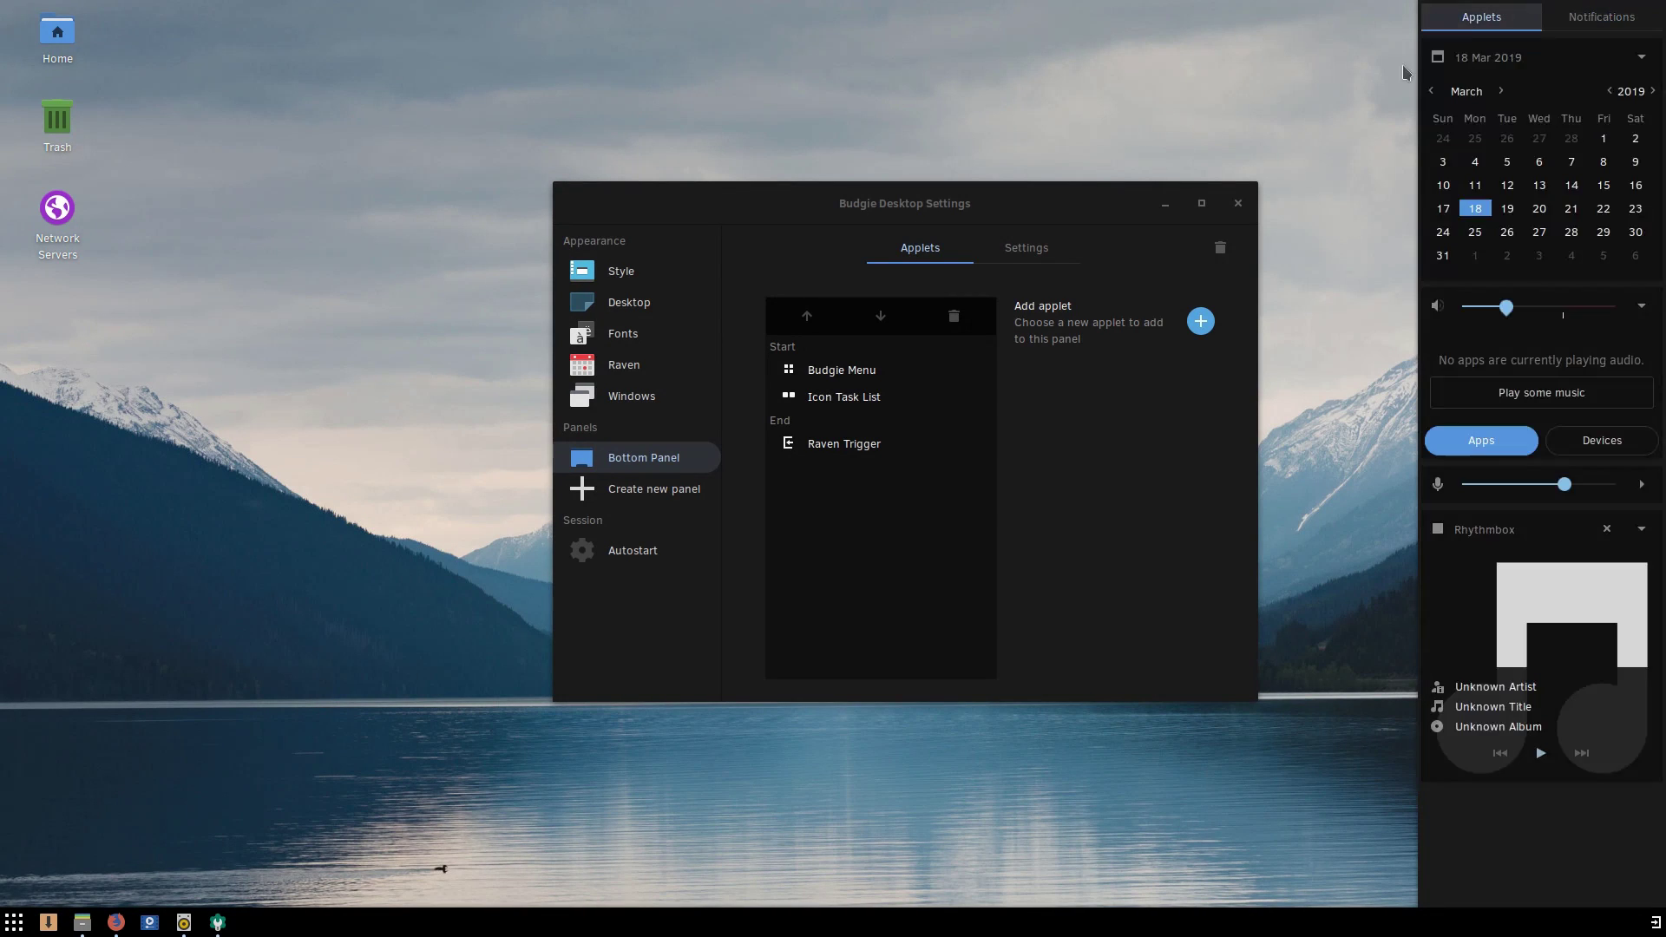
{"action": "left_click", "coordinate": [1239, 239]}
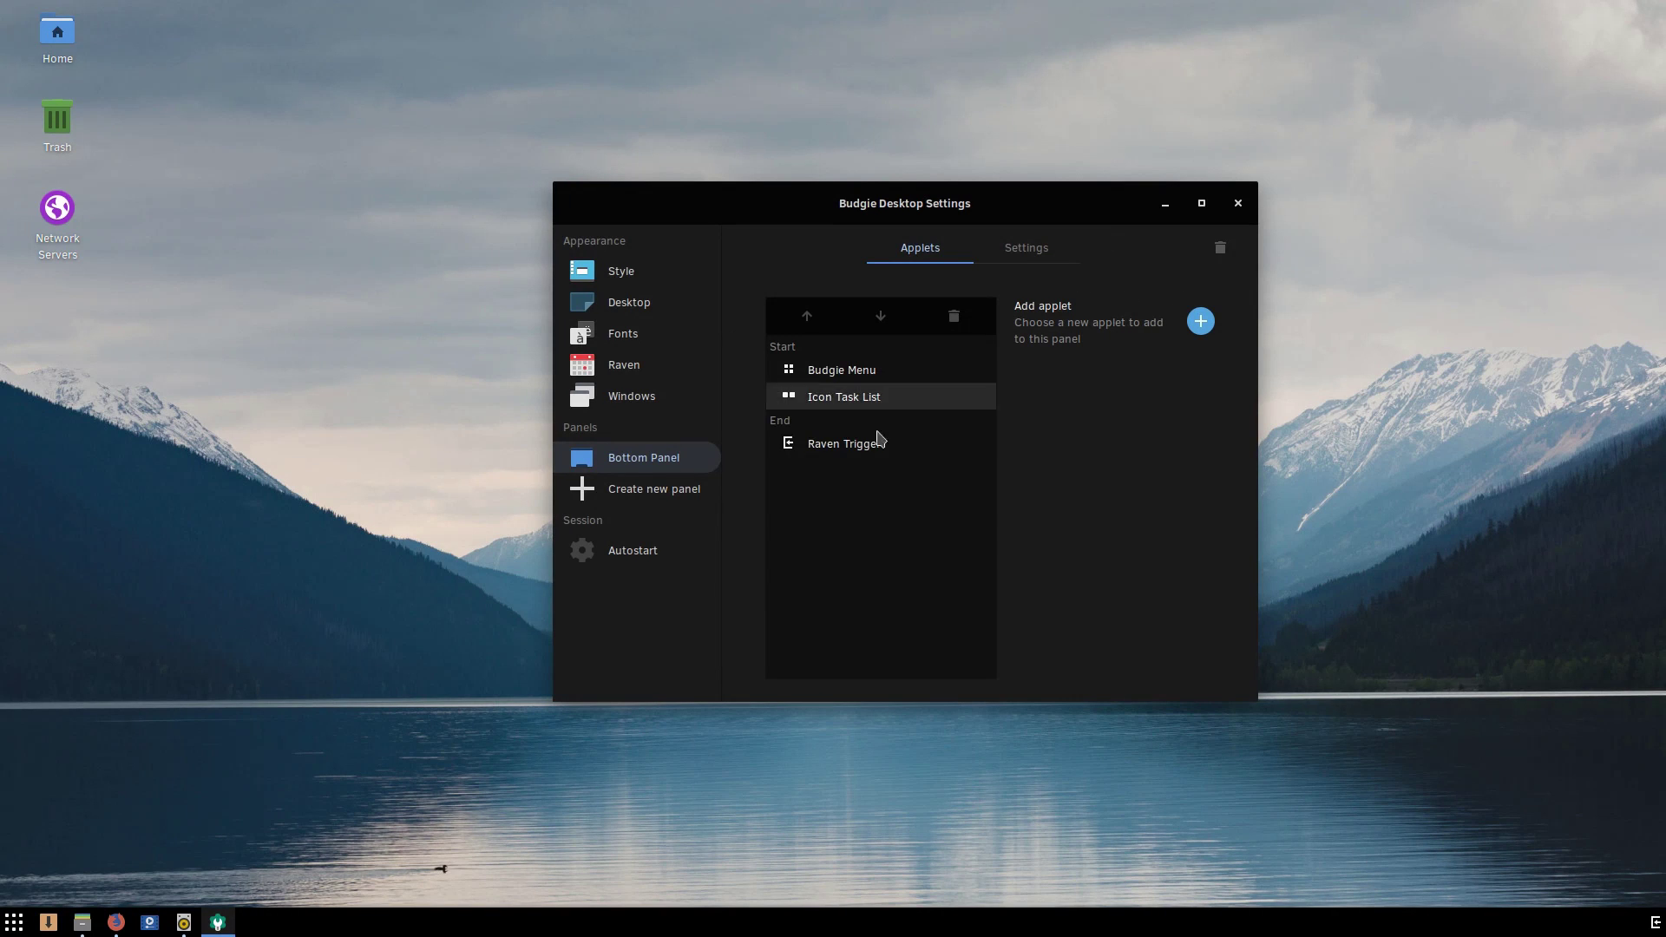
{"action": "left_click", "coordinate": [1202, 323]}
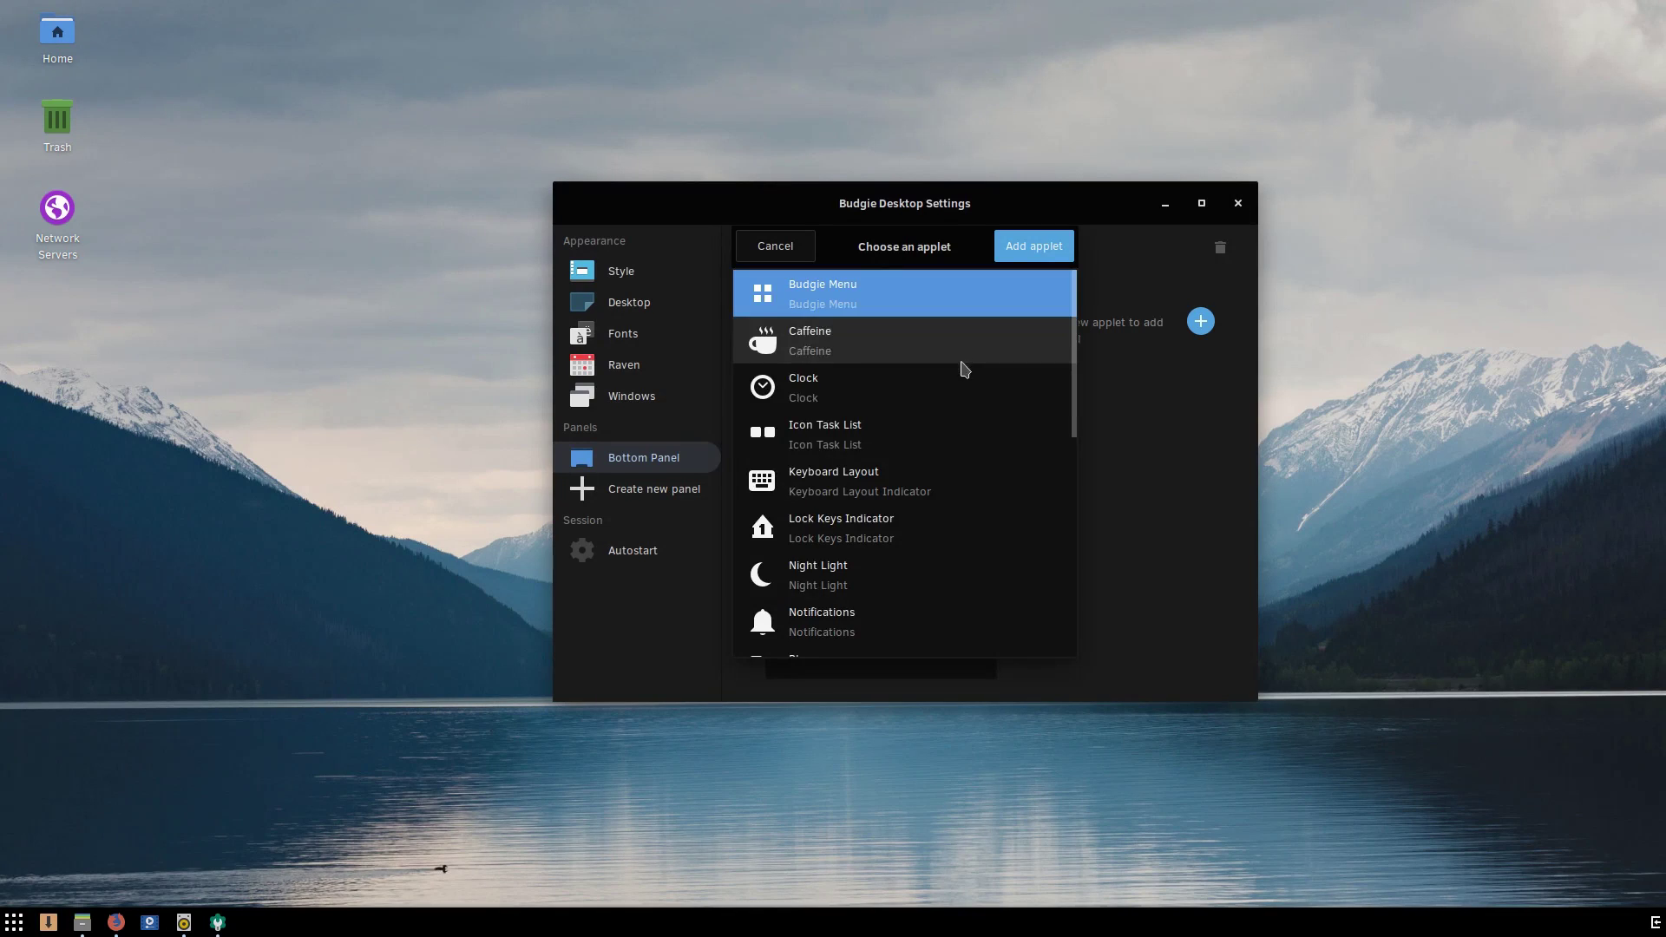
Step: Re-add the User Indicator applet, move it to the End section, and close Budgie Desktop Settings
{"action": "scroll", "coordinate": [965, 434], "scroll_direction": "down", "scroll_amount": 6}
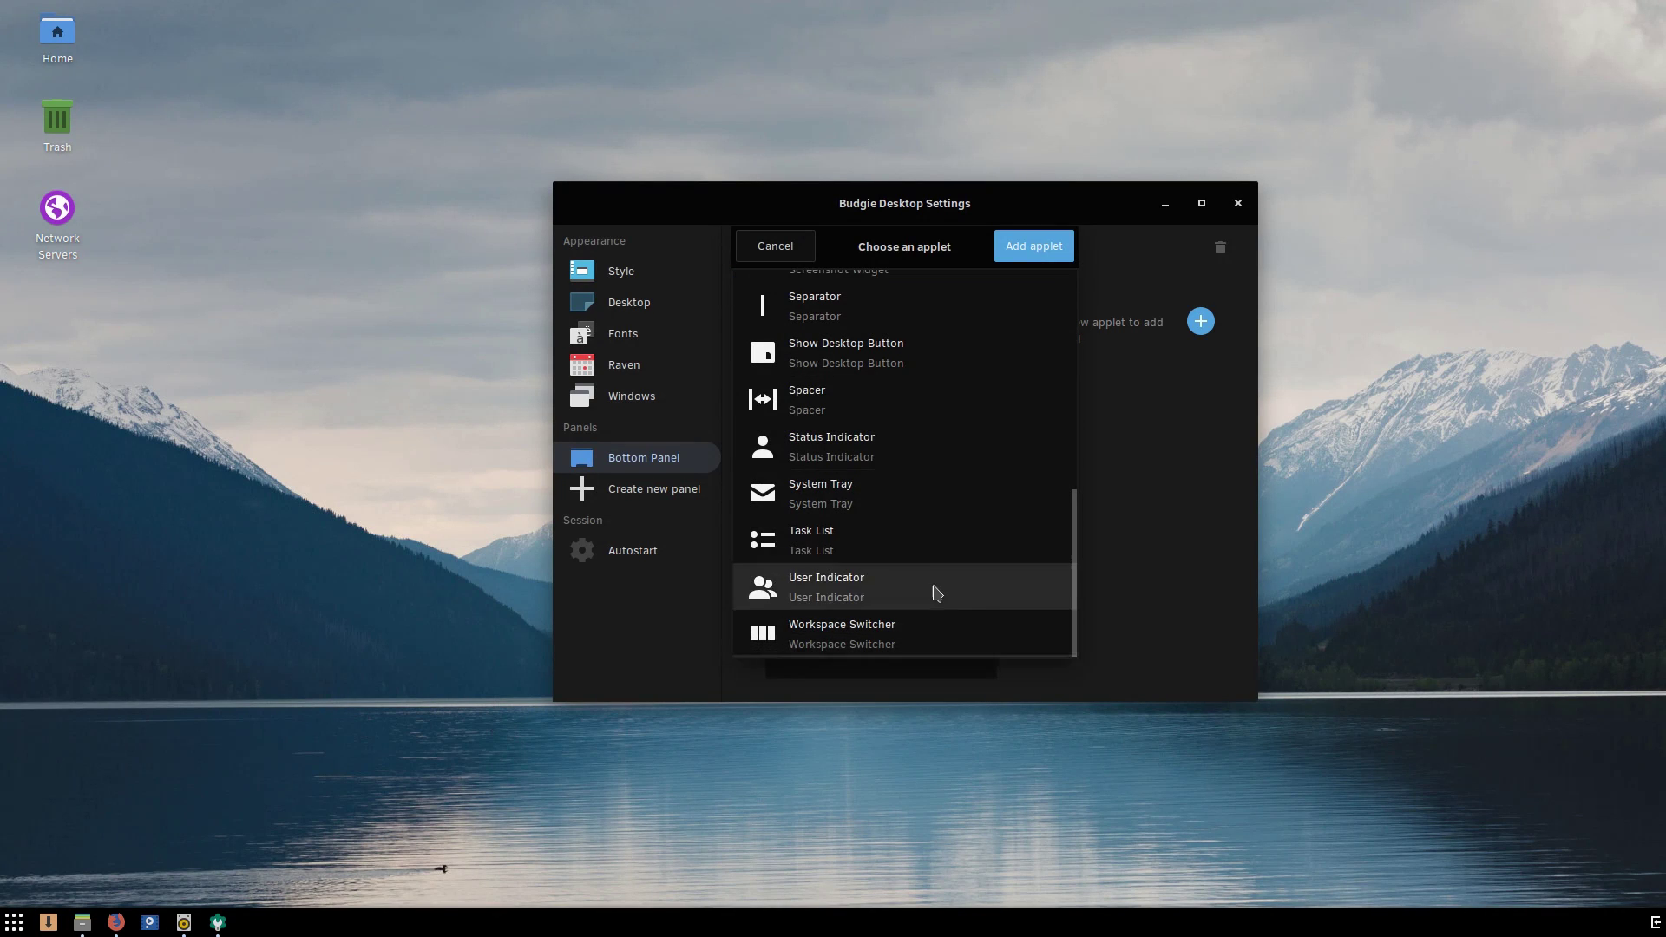
{"action": "left_click", "coordinate": [930, 586]}
{"action": "left_click", "coordinate": [1041, 248]}
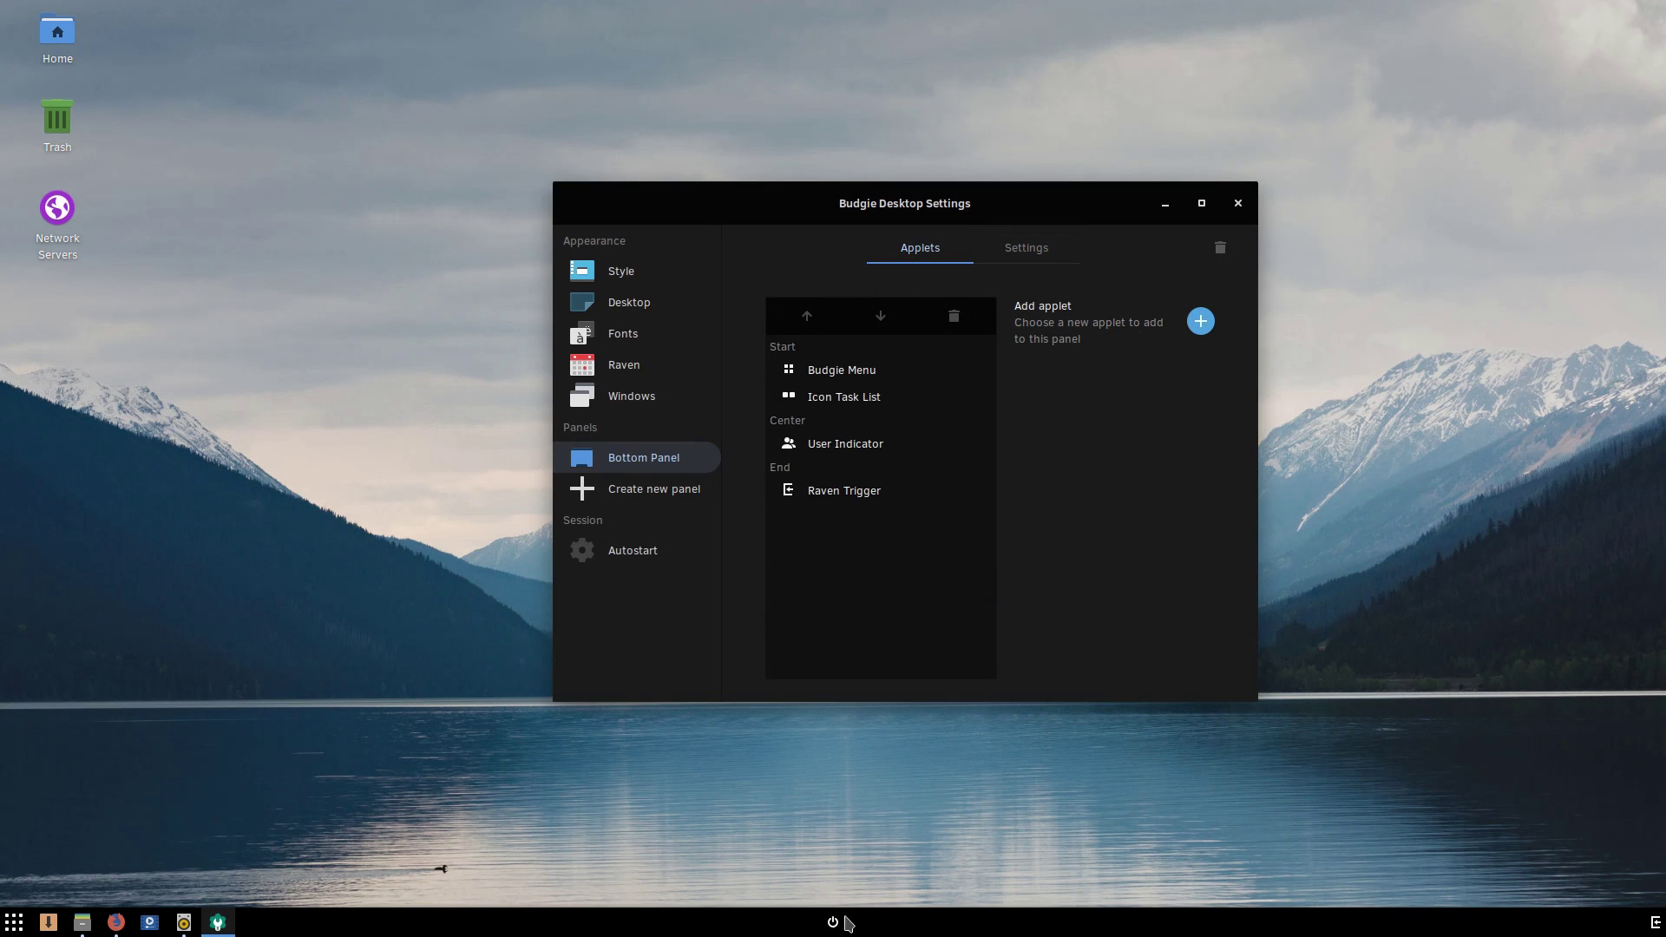
{"action": "left_click", "coordinate": [847, 438]}
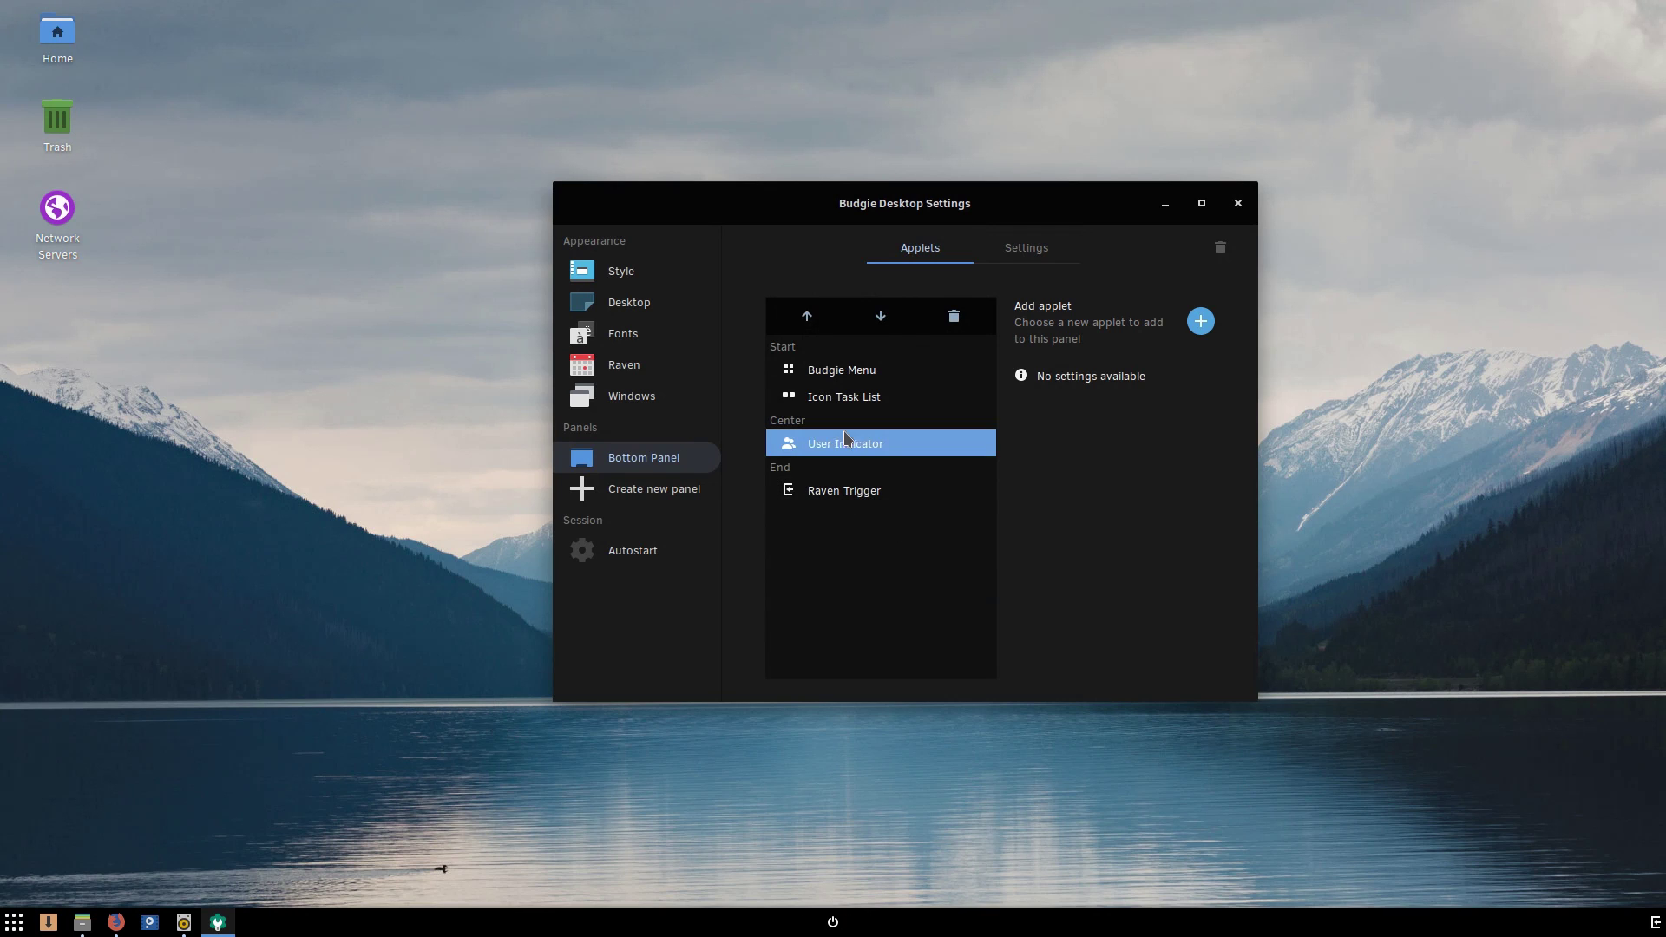
{"action": "left_click", "coordinate": [880, 316]}
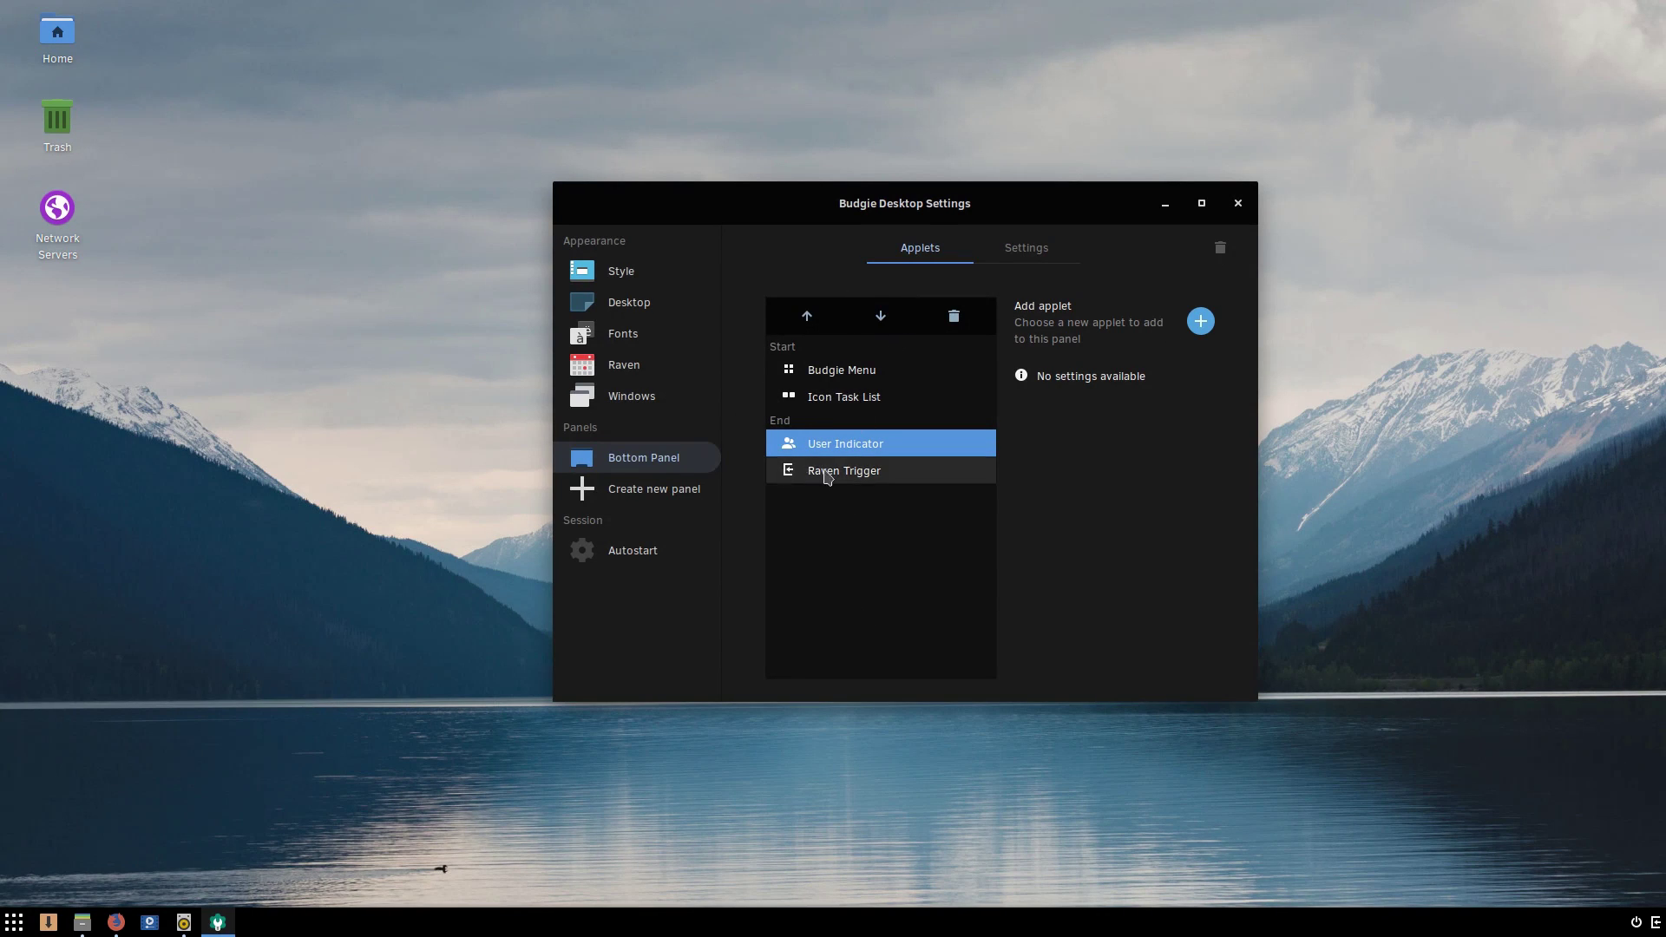
{"action": "left_click", "coordinate": [1658, 927]}
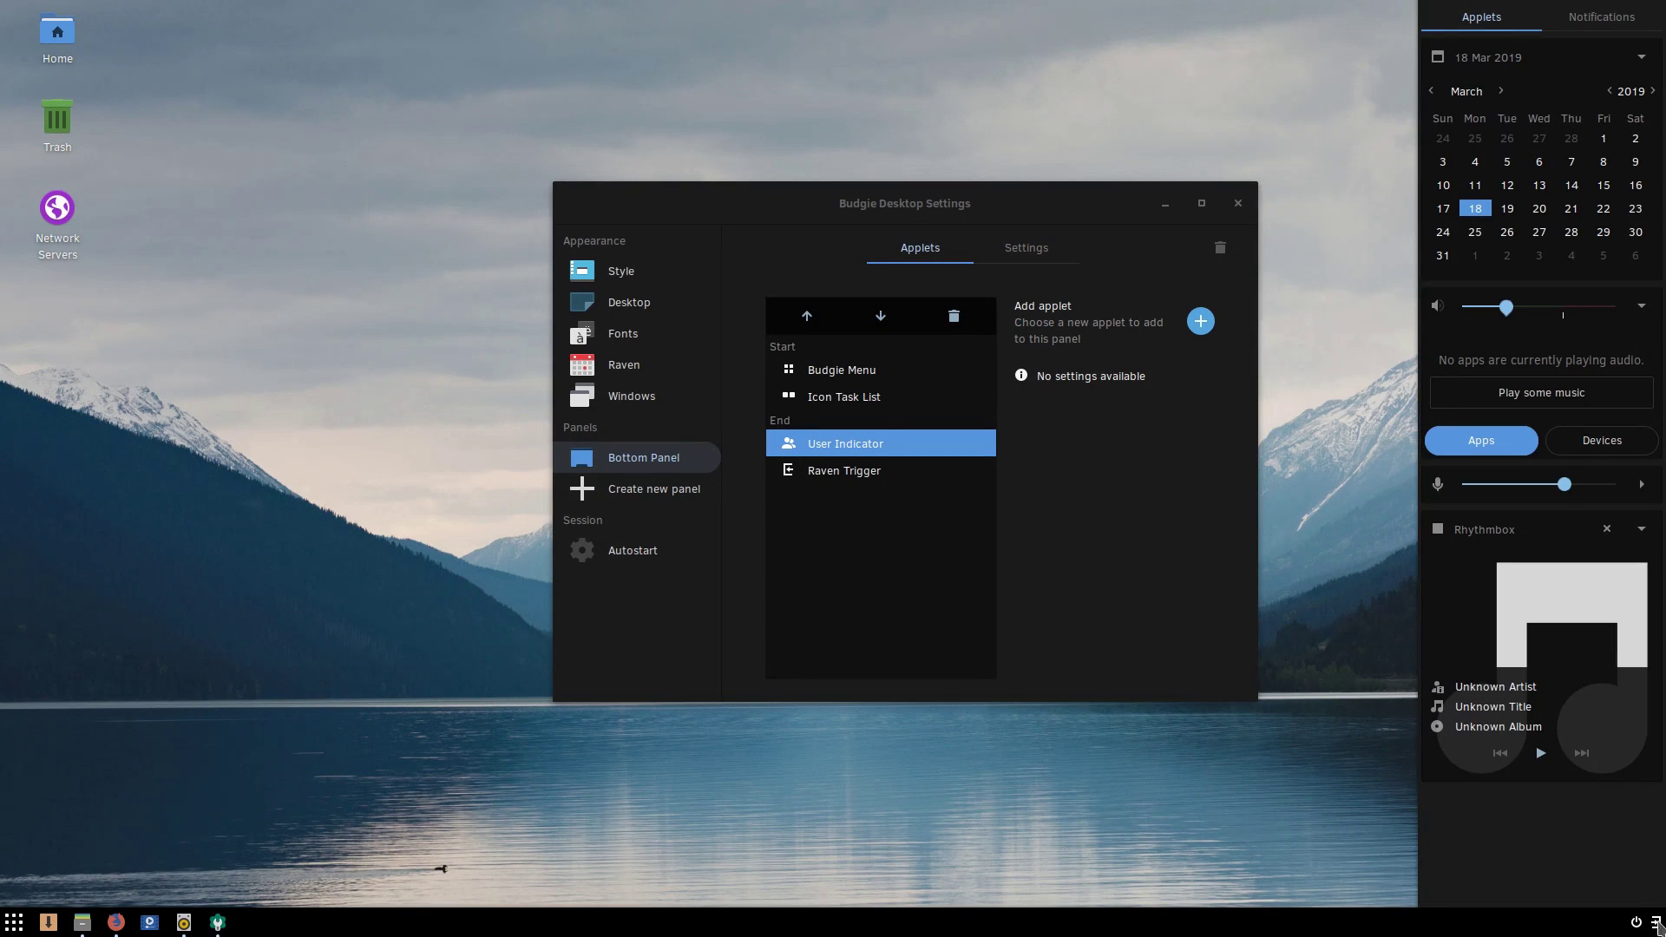
{"action": "left_click", "coordinate": [1239, 205]}
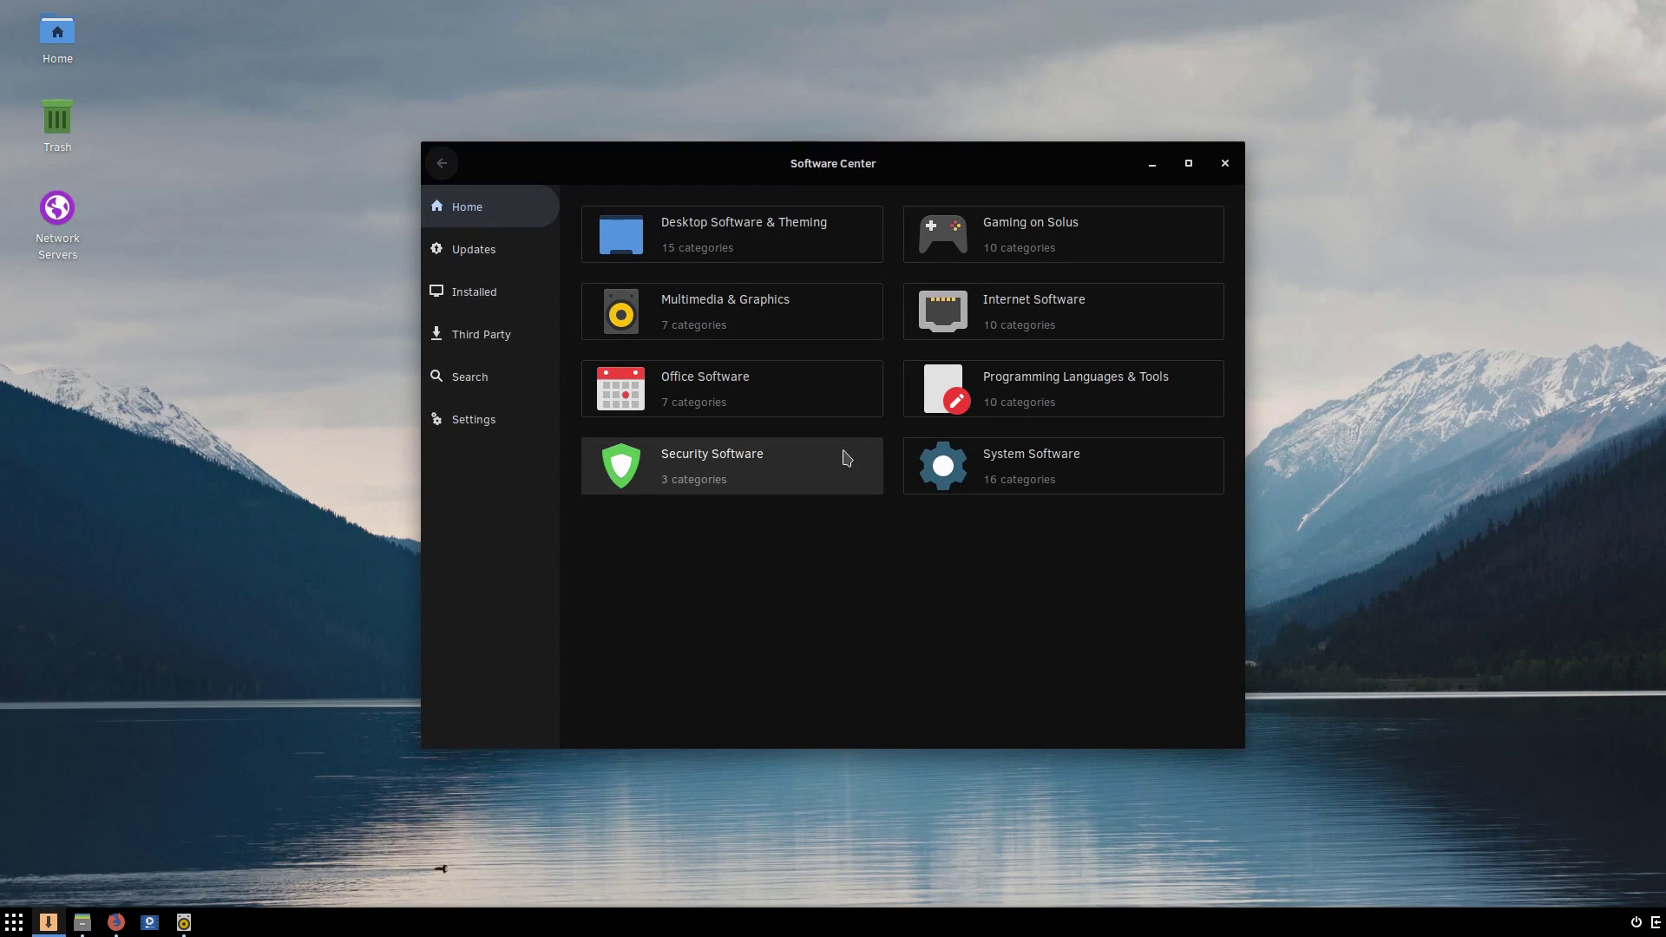
Step: Browse the Desktop Software & Theming category and check for updates, then return home
{"action": "left_click", "coordinate": [699, 233]}
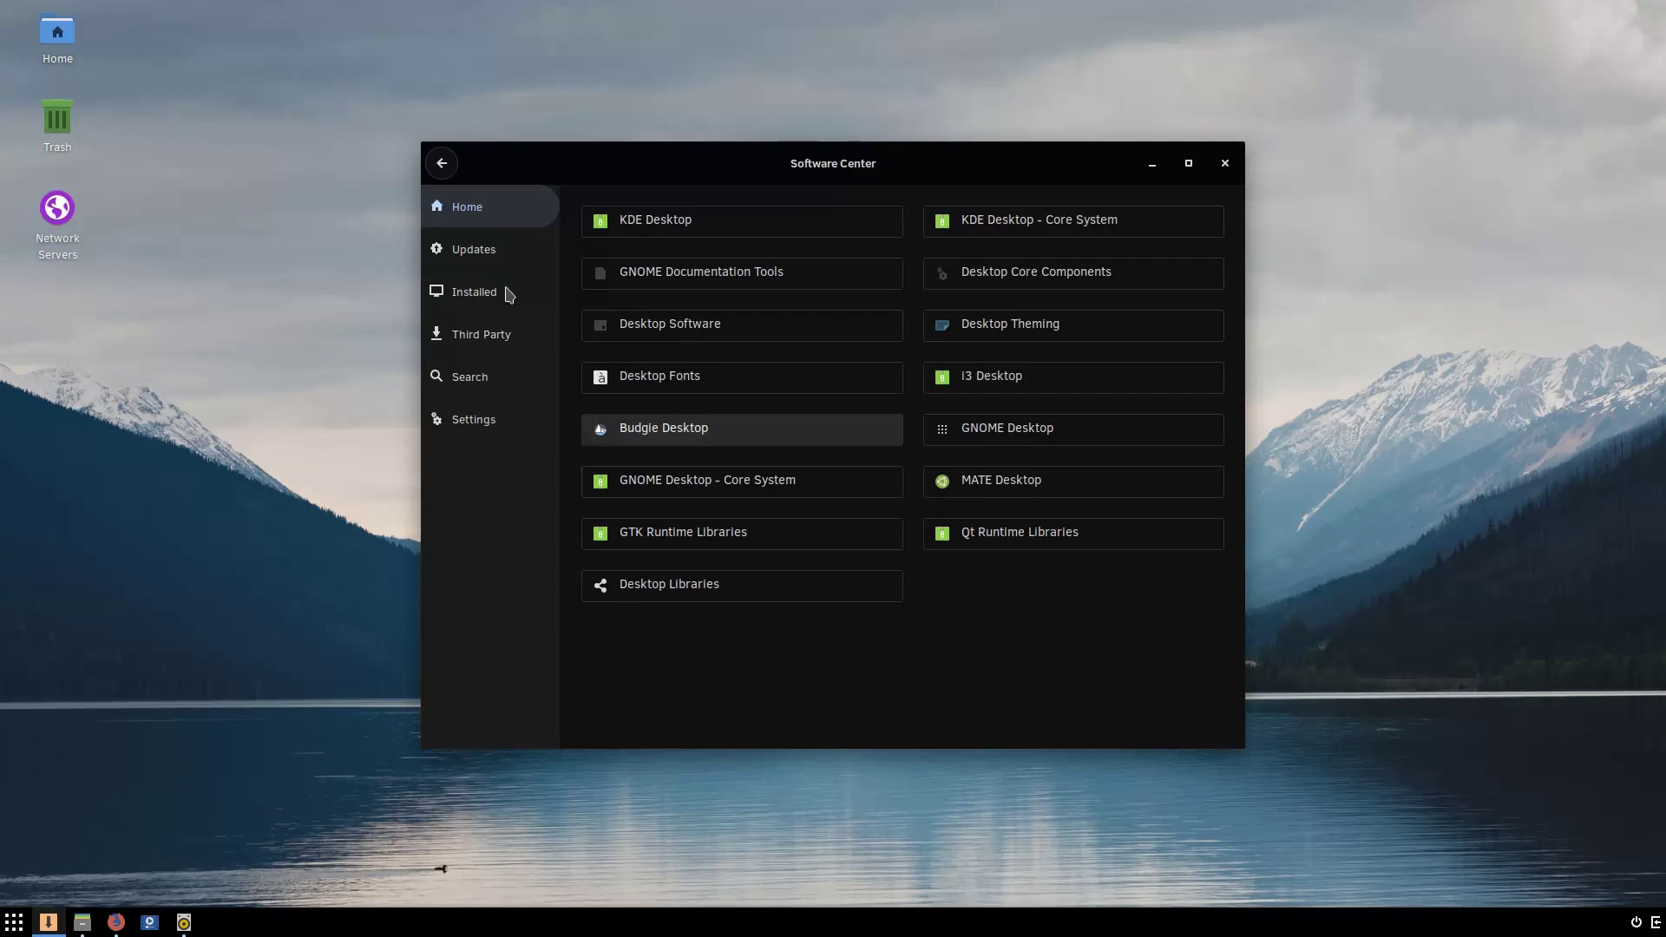
{"action": "left_click", "coordinate": [471, 255]}
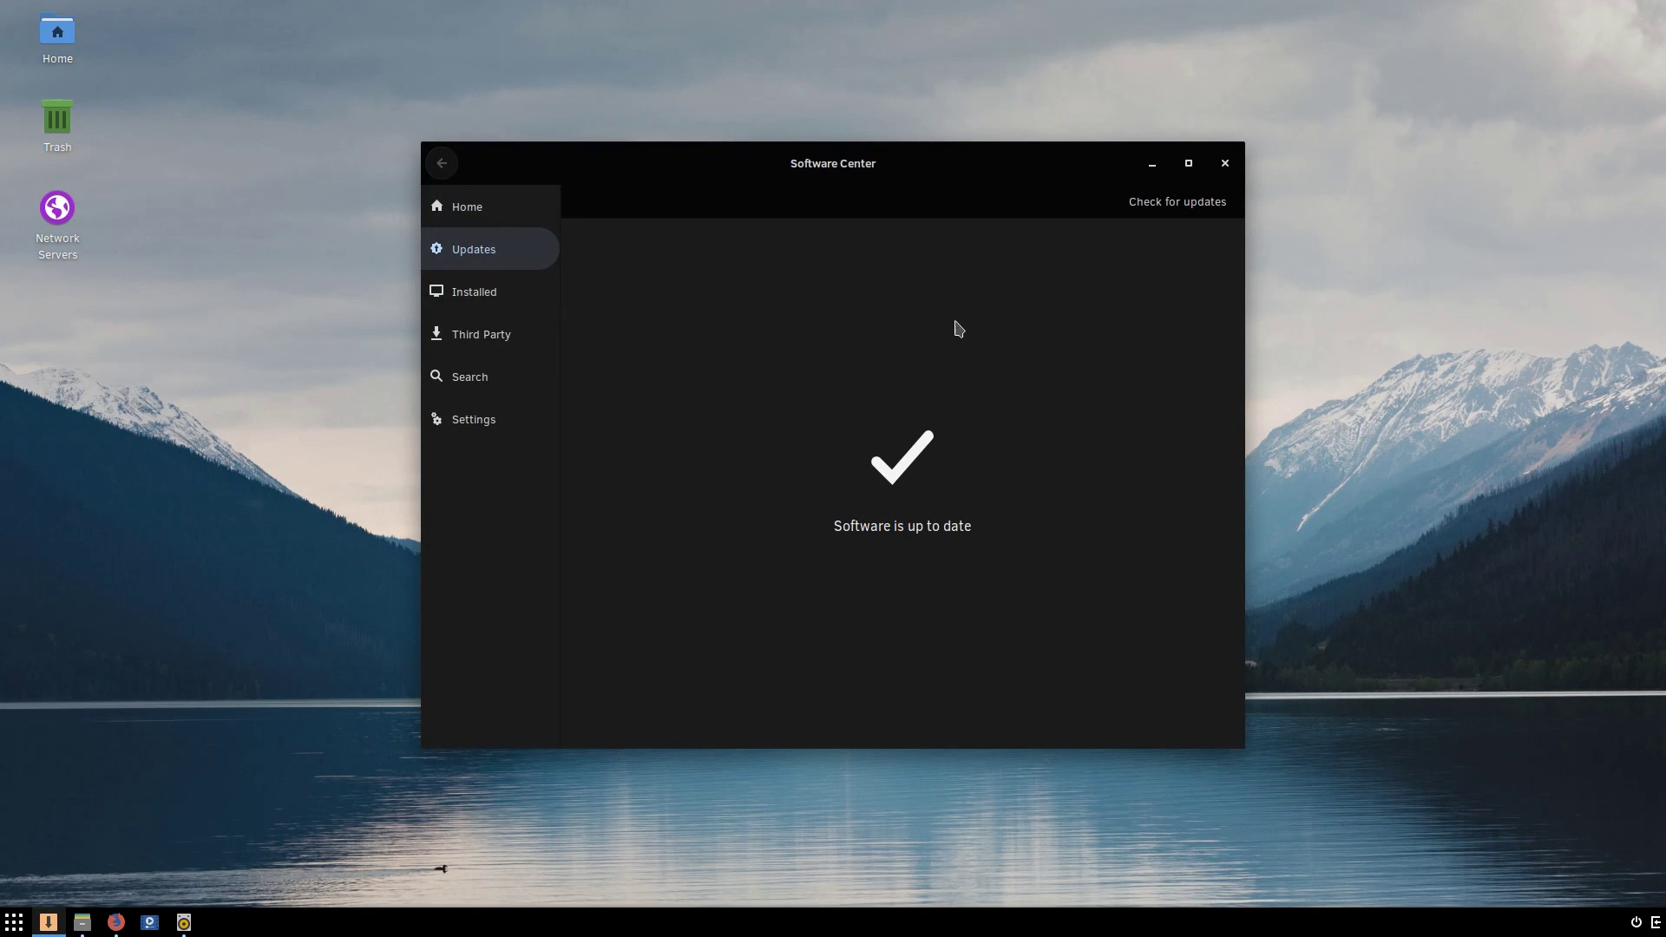
{"action": "left_click", "coordinate": [471, 219]}
{"action": "left_click", "coordinate": [441, 163]}
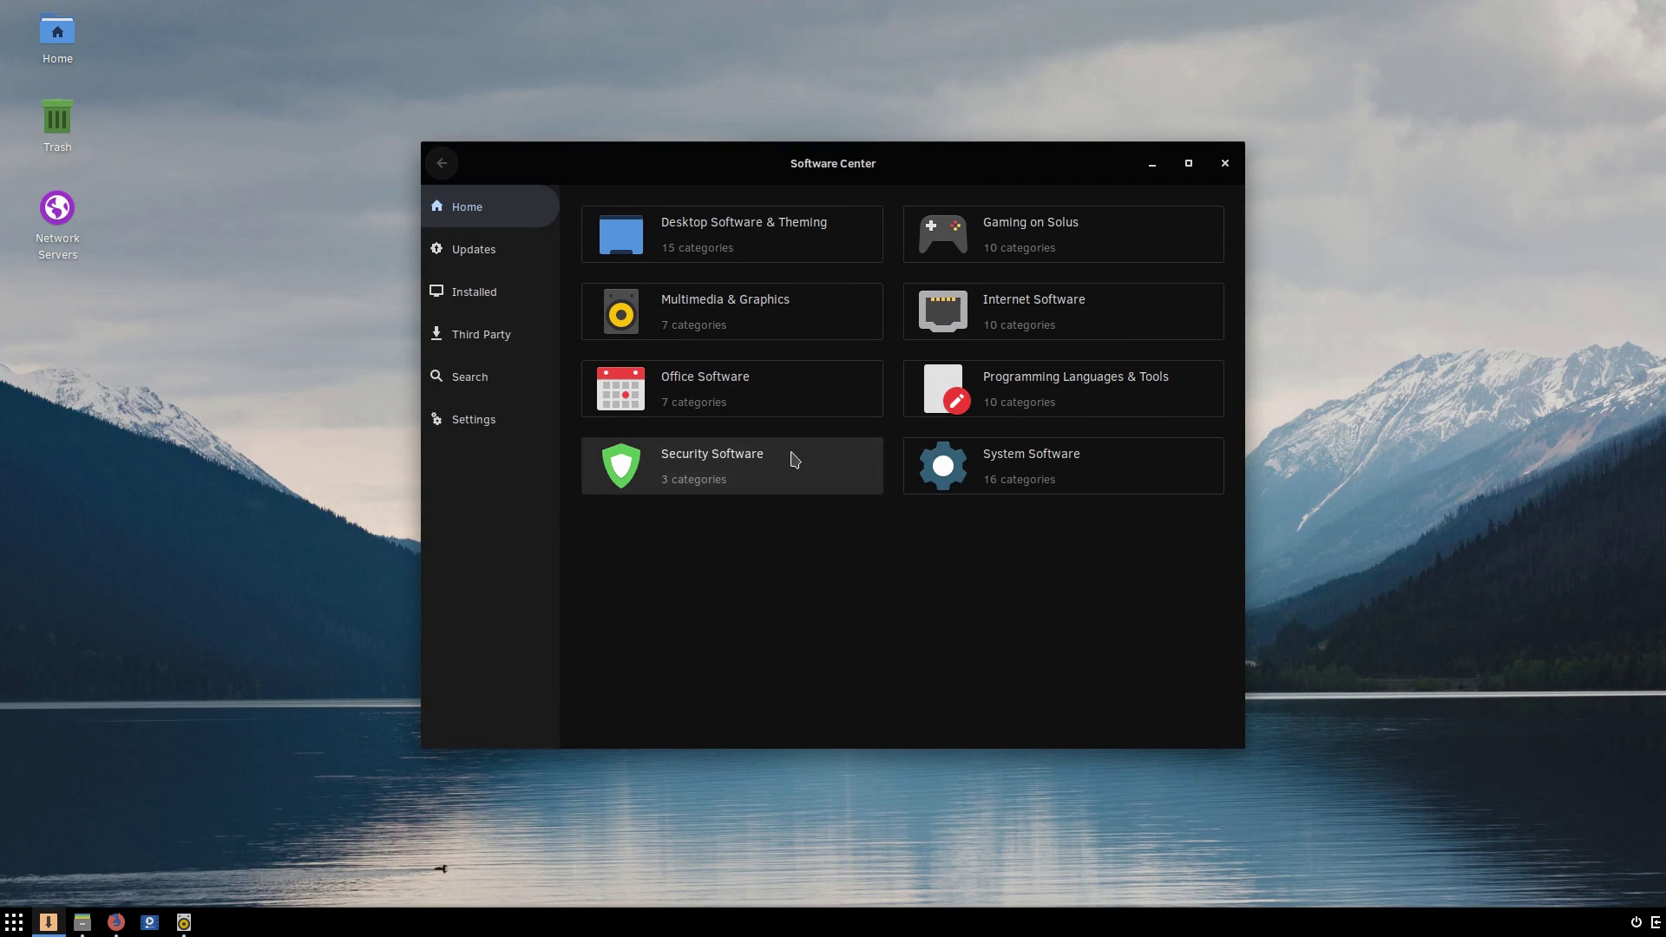
Step: Browse the Office Software packages, go back to the top-level categories, and close Software Center
{"action": "left_click", "coordinate": [737, 402]}
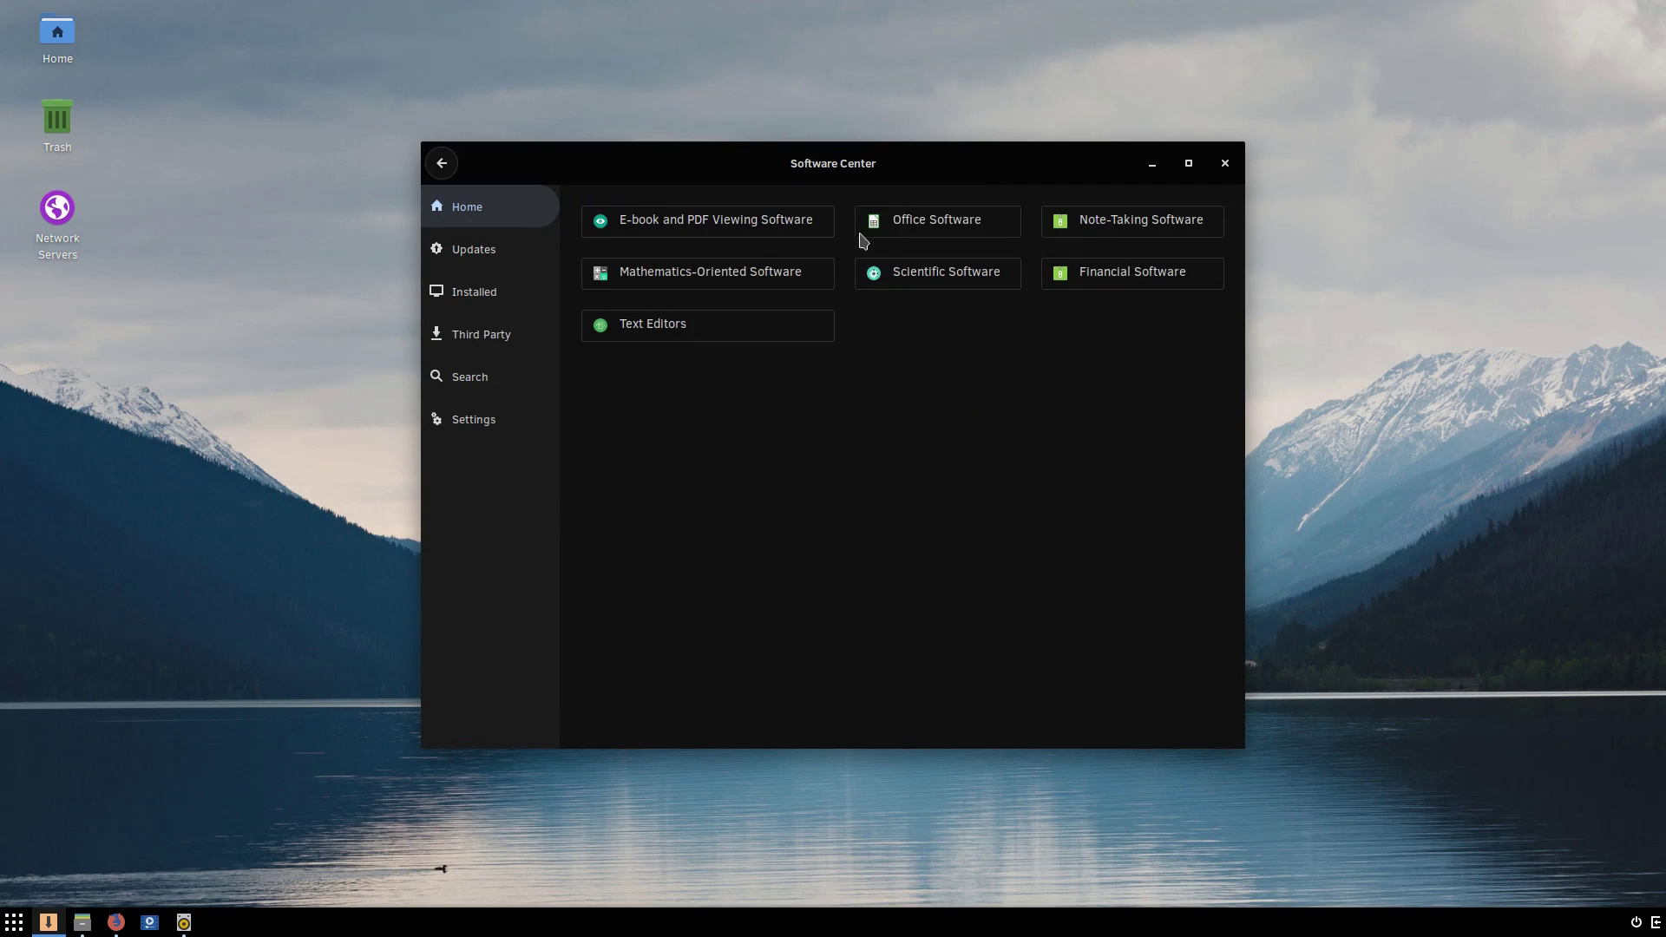
{"action": "left_click", "coordinate": [931, 224]}
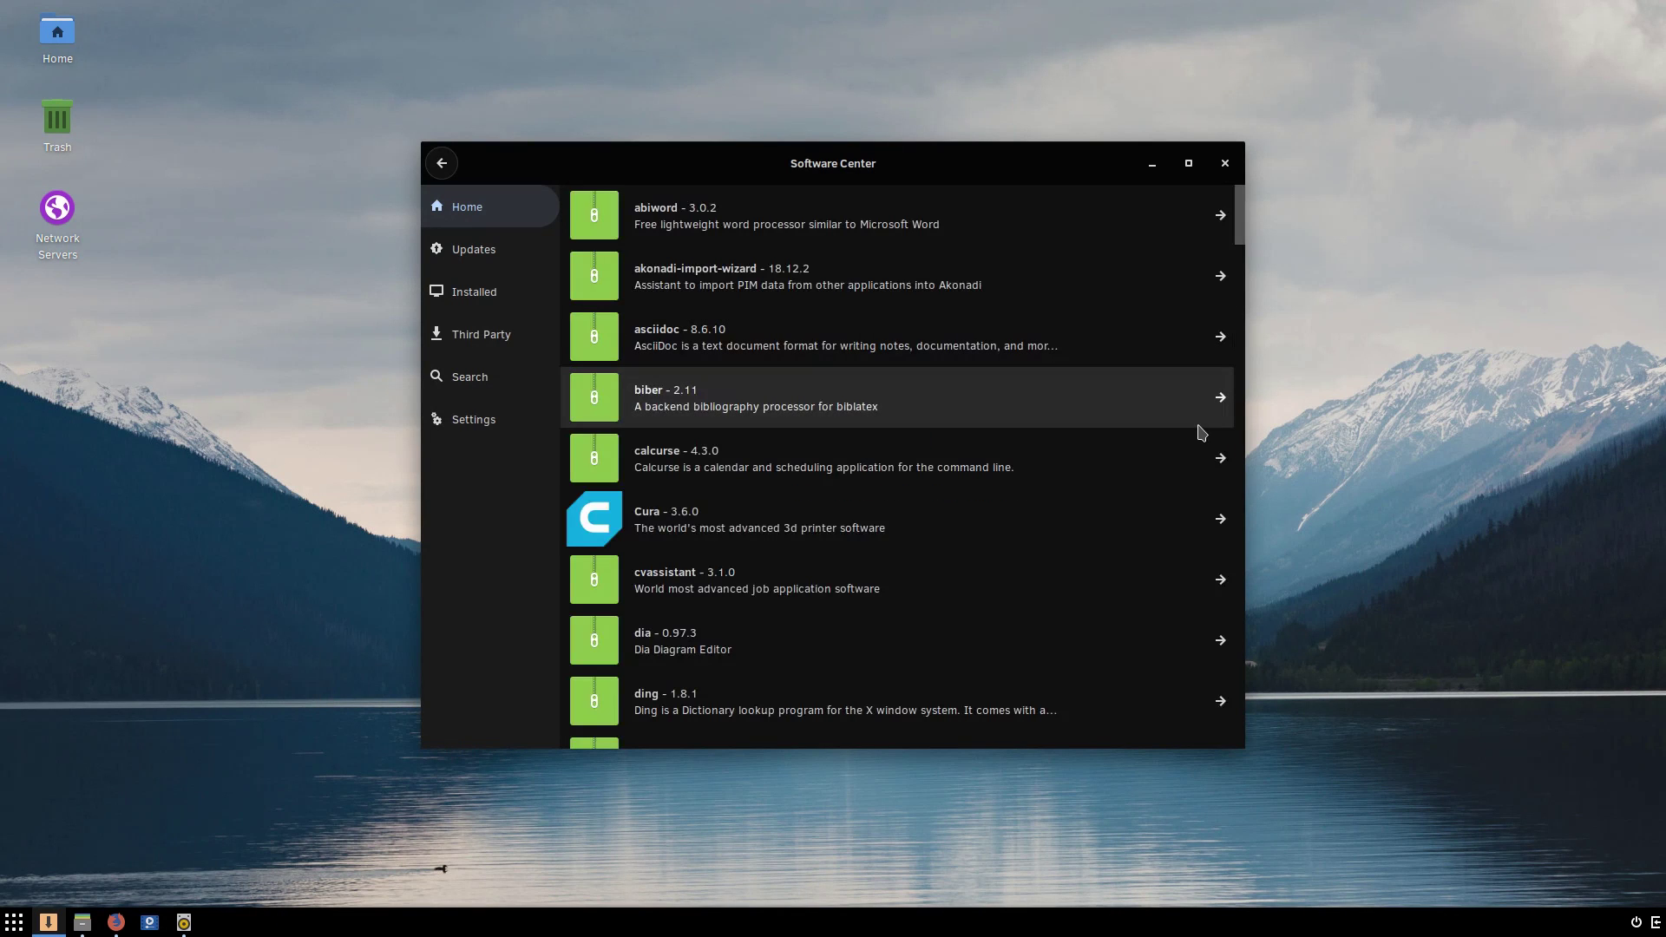
{"action": "scroll", "coordinate": [1154, 390], "scroll_direction": "down", "scroll_amount": 6}
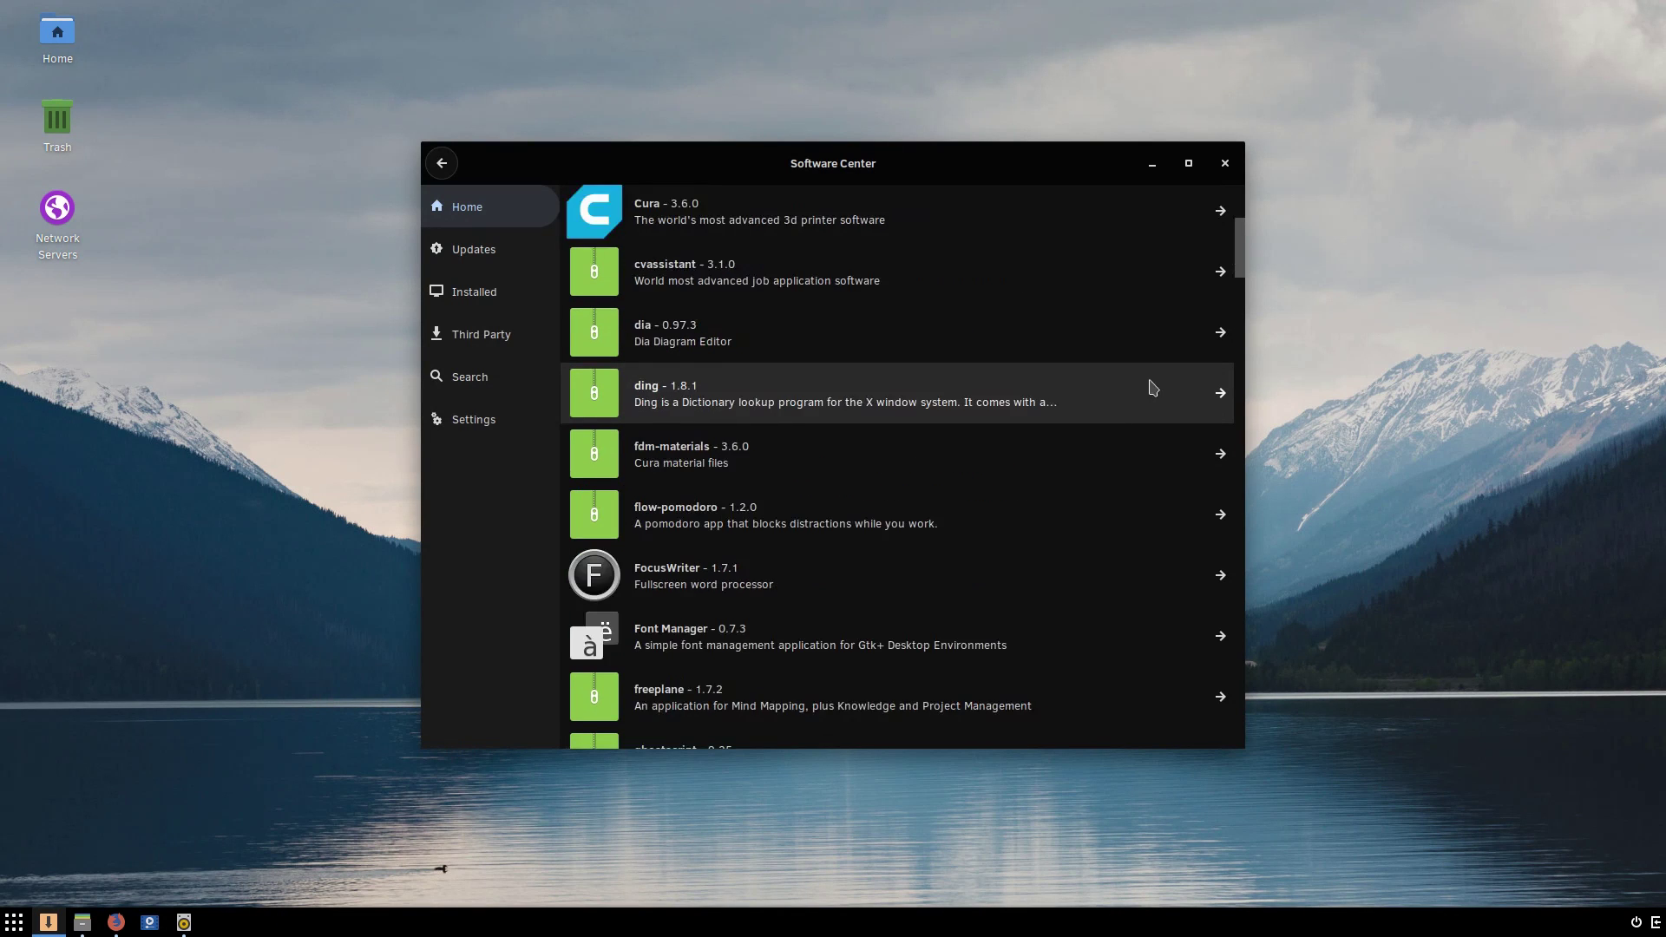
{"action": "left_click_drag", "start_coordinate": [1238, 268], "coordinate": [1249, 154]}
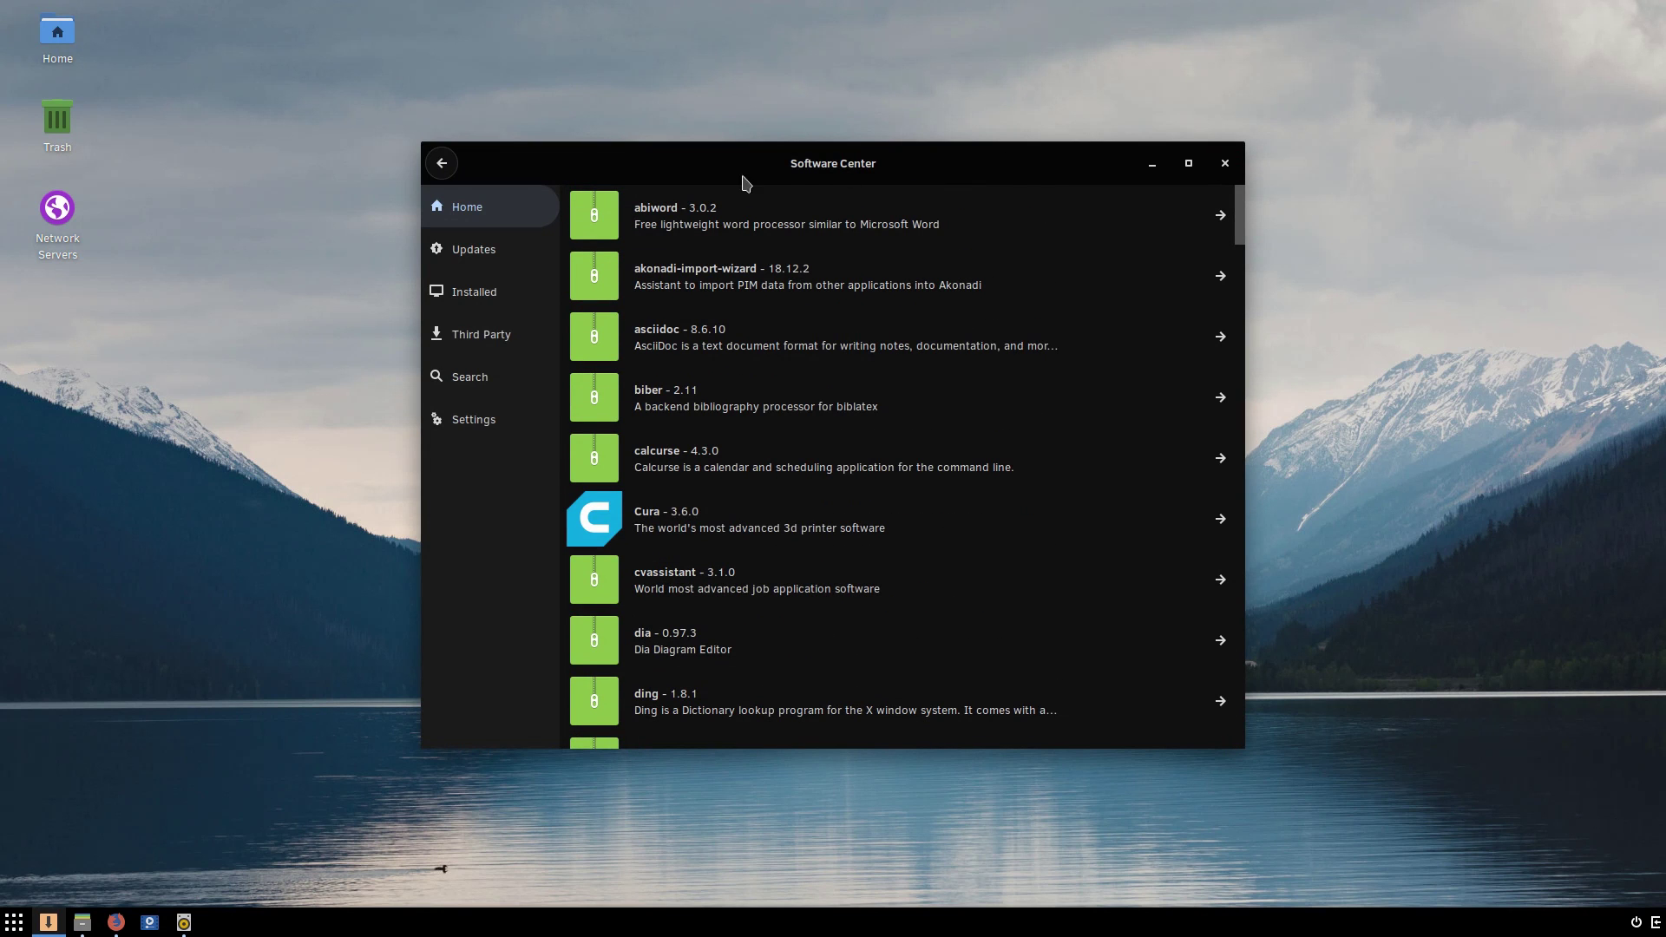
{"action": "left_click", "coordinate": [442, 166]}
{"action": "left_click", "coordinate": [442, 166]}
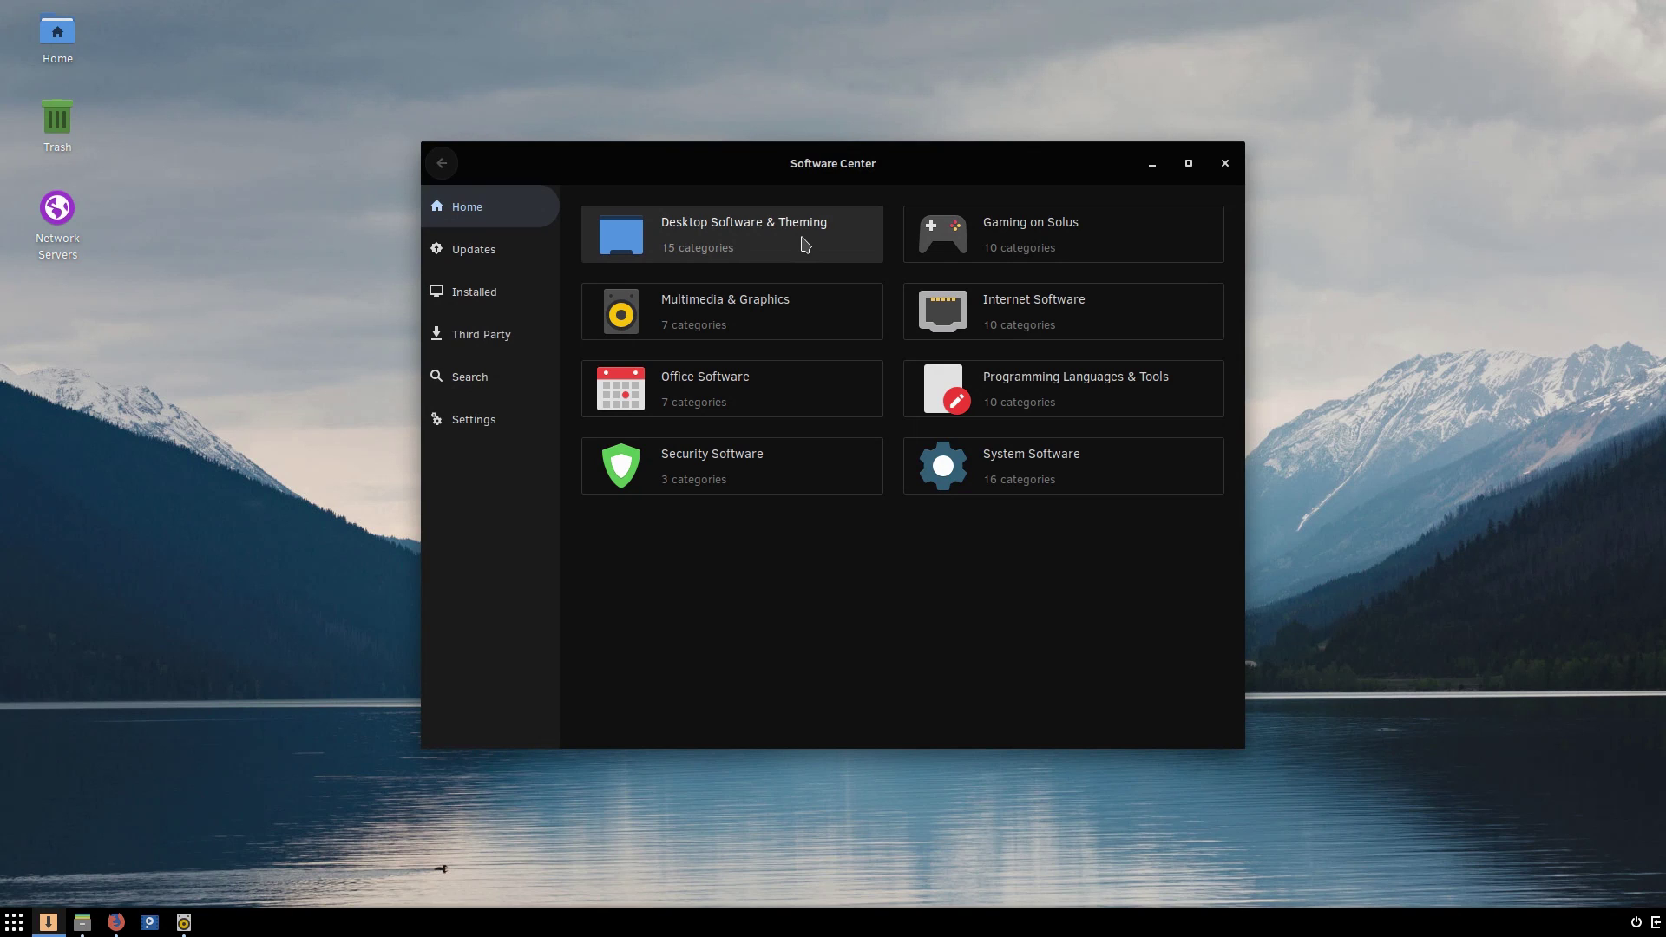
{"action": "left_click", "coordinate": [1223, 163]}
Step: Search 'prin' in the menu, review the HL-L2380DW printer on the Printers page, then close it
{"action": "key", "text": "super"}
{"action": "type", "text": "prin"}
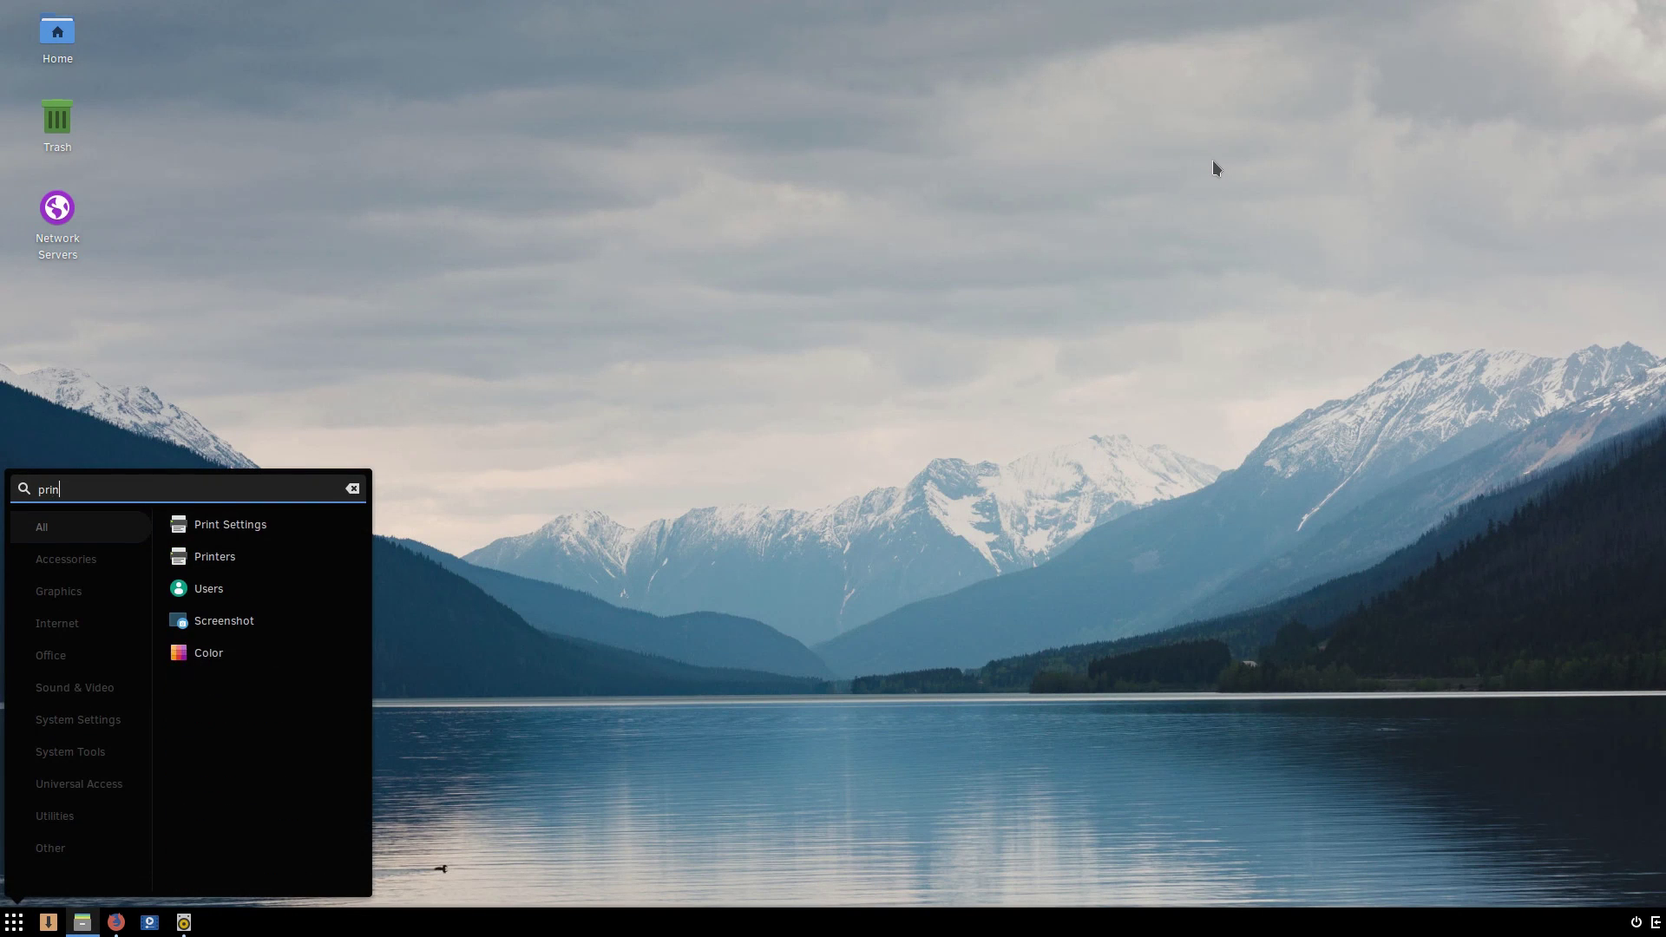
{"action": "left_click", "coordinate": [215, 556]}
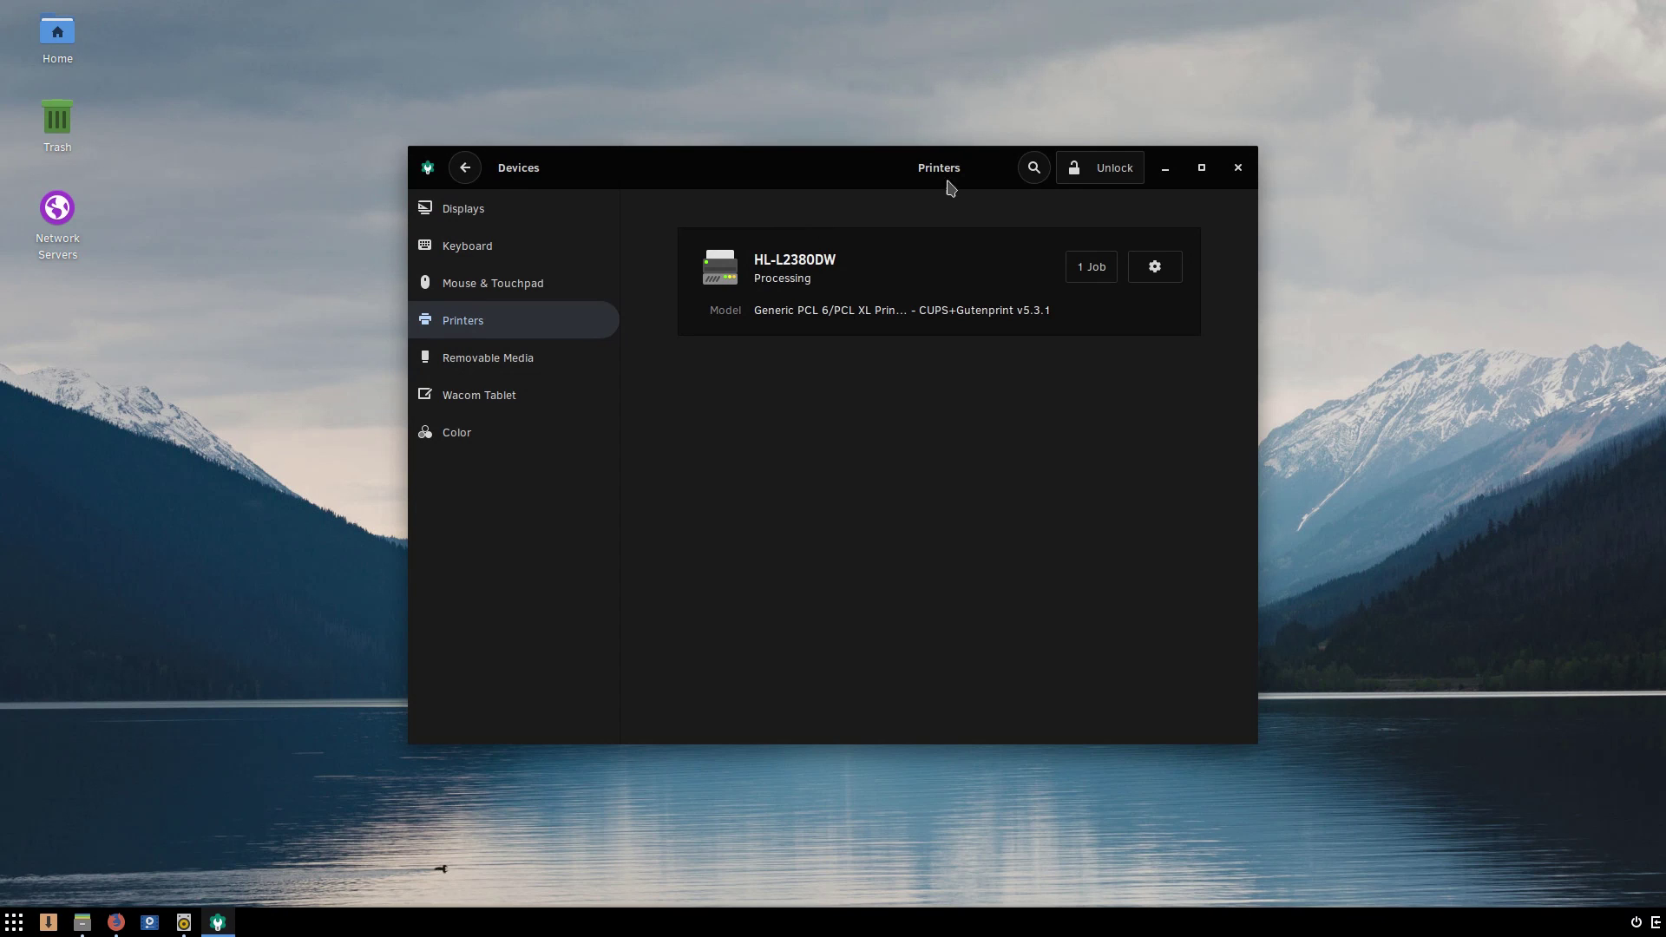
{"action": "left_click", "coordinate": [1238, 168]}
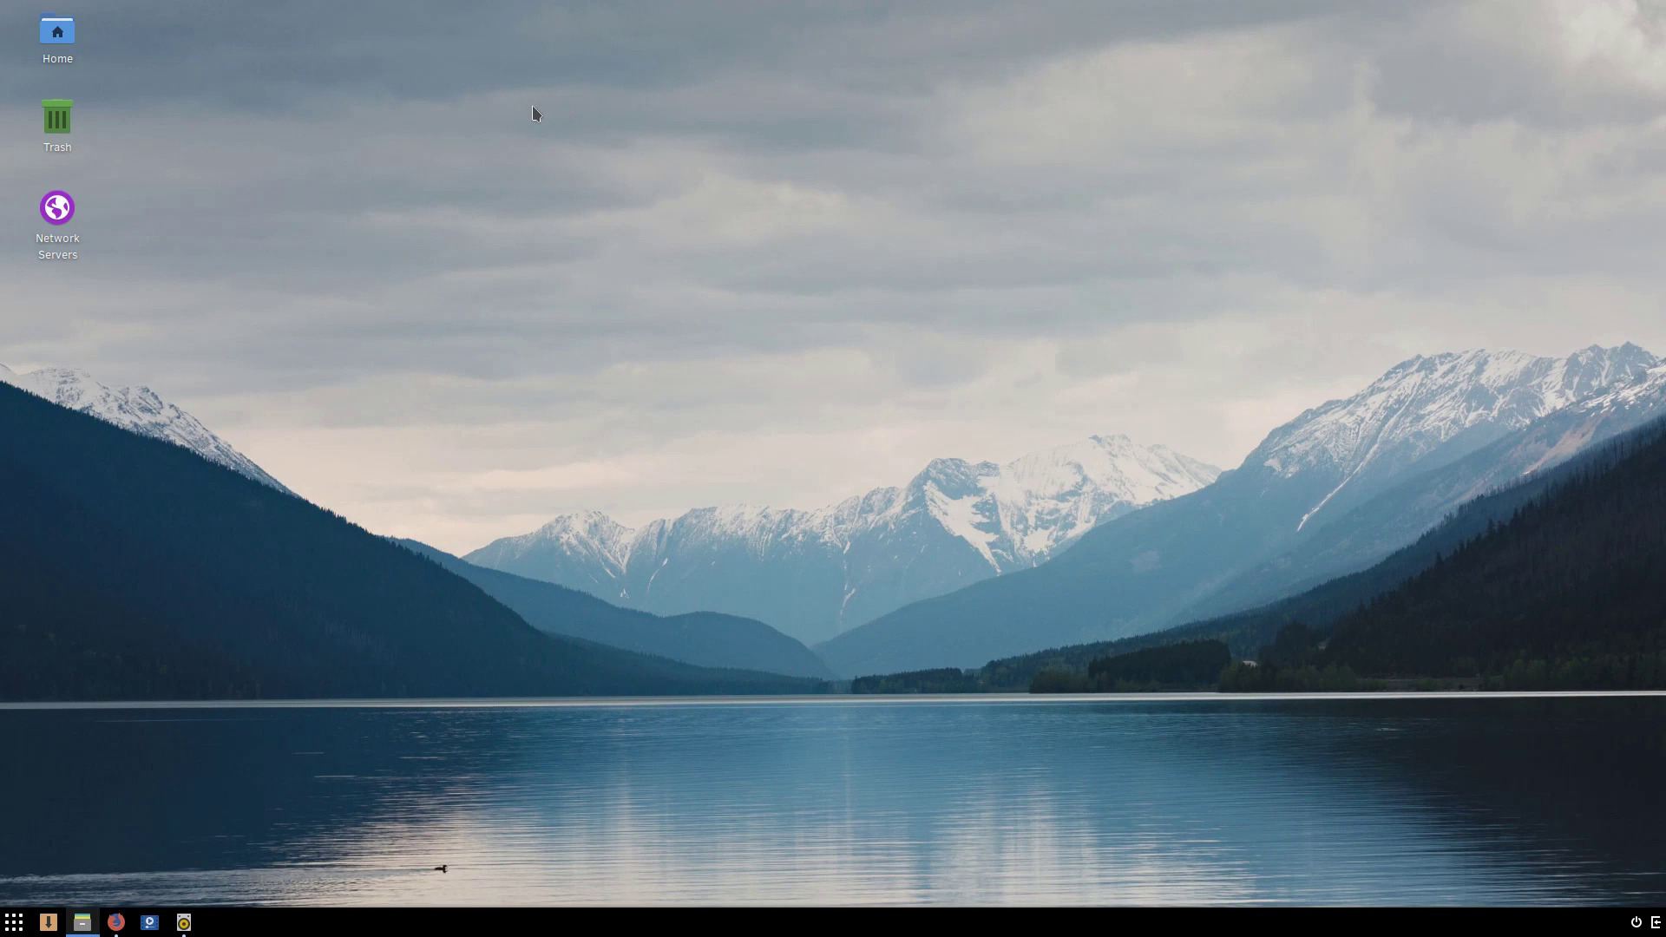
{"action": "key", "text": "super"}
Step: Launch Settings via a 'set' search and open its Online Accounts page
{"action": "type", "text": "set"}
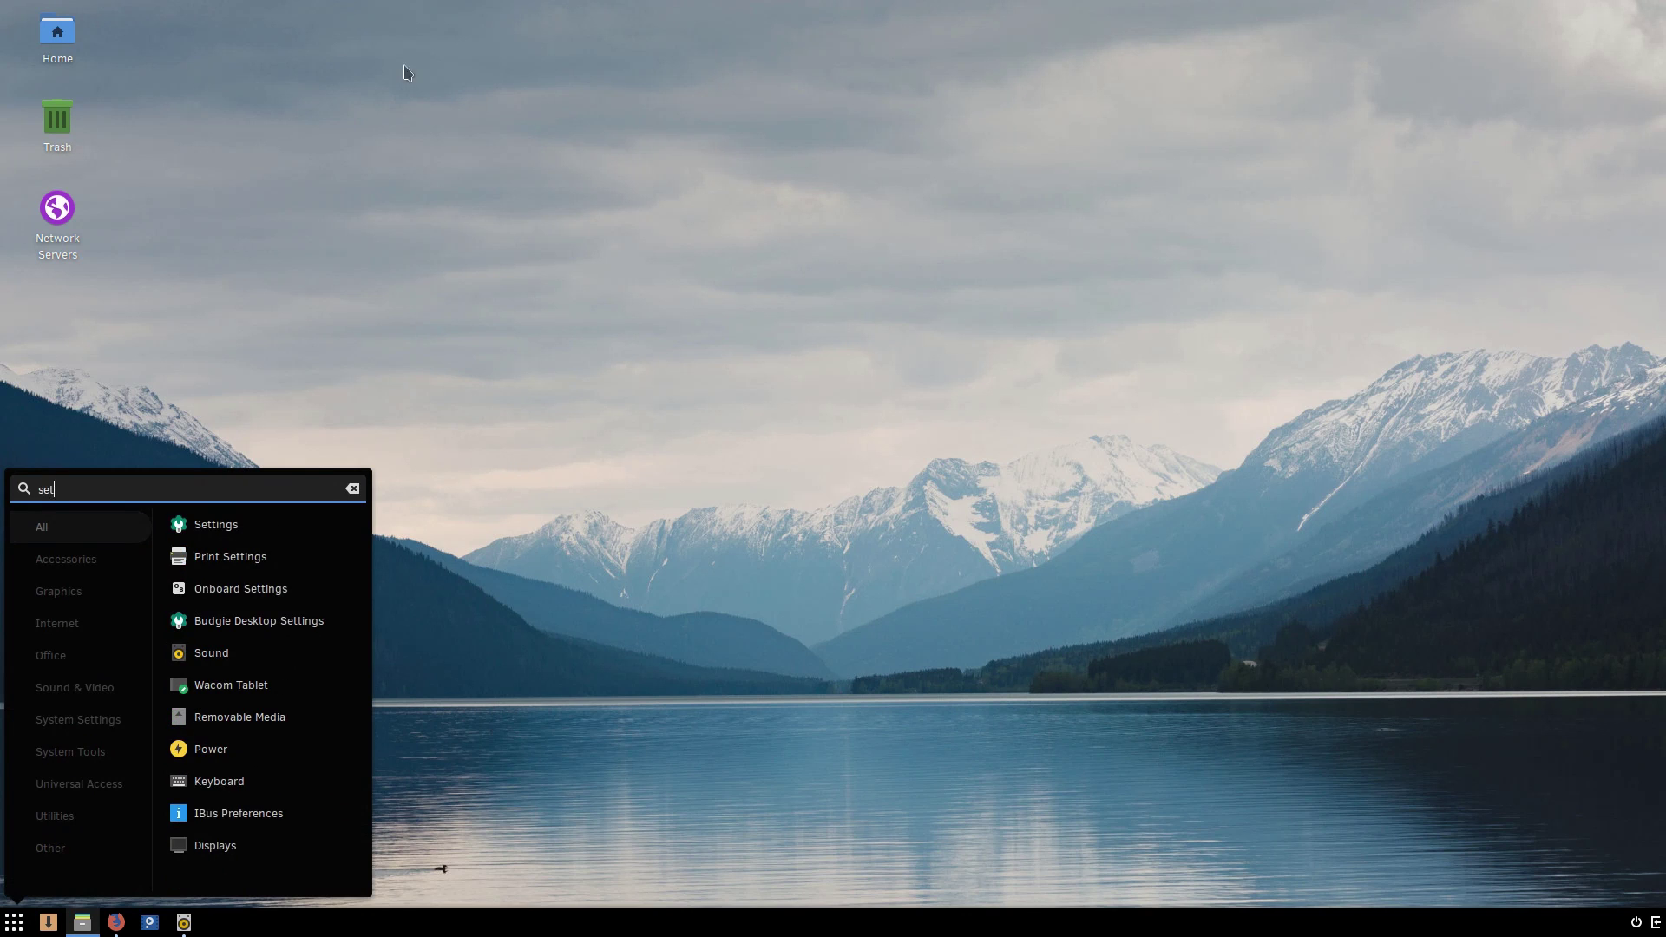
{"action": "left_click", "coordinate": [243, 526]}
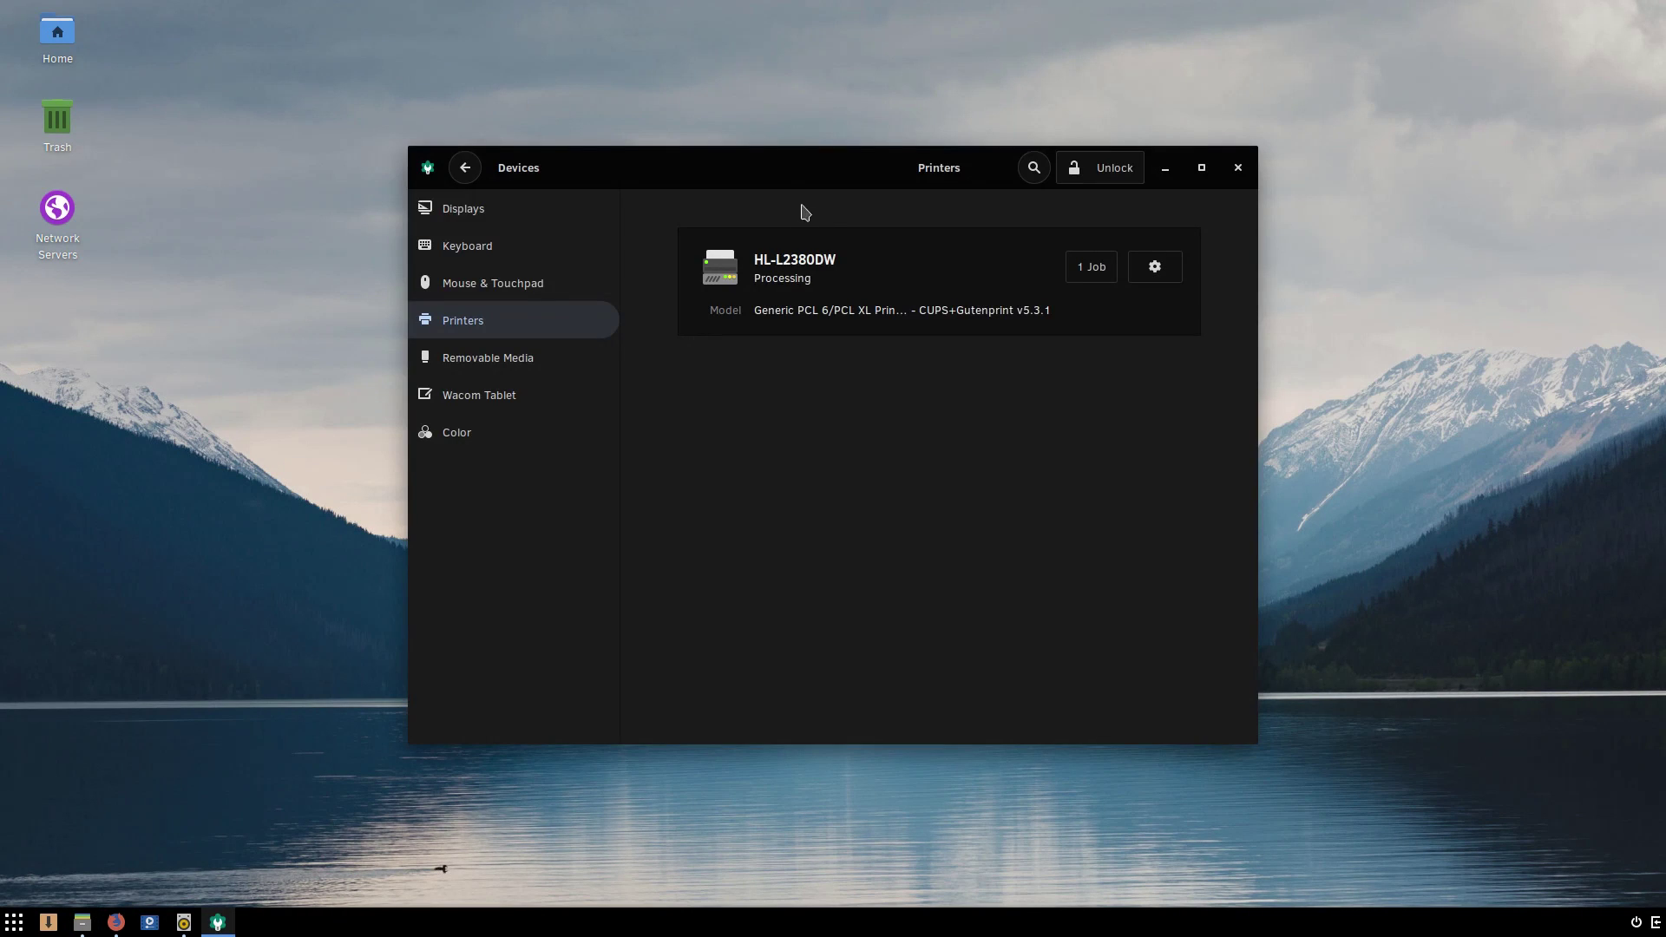
{"action": "left_click", "coordinate": [465, 167]}
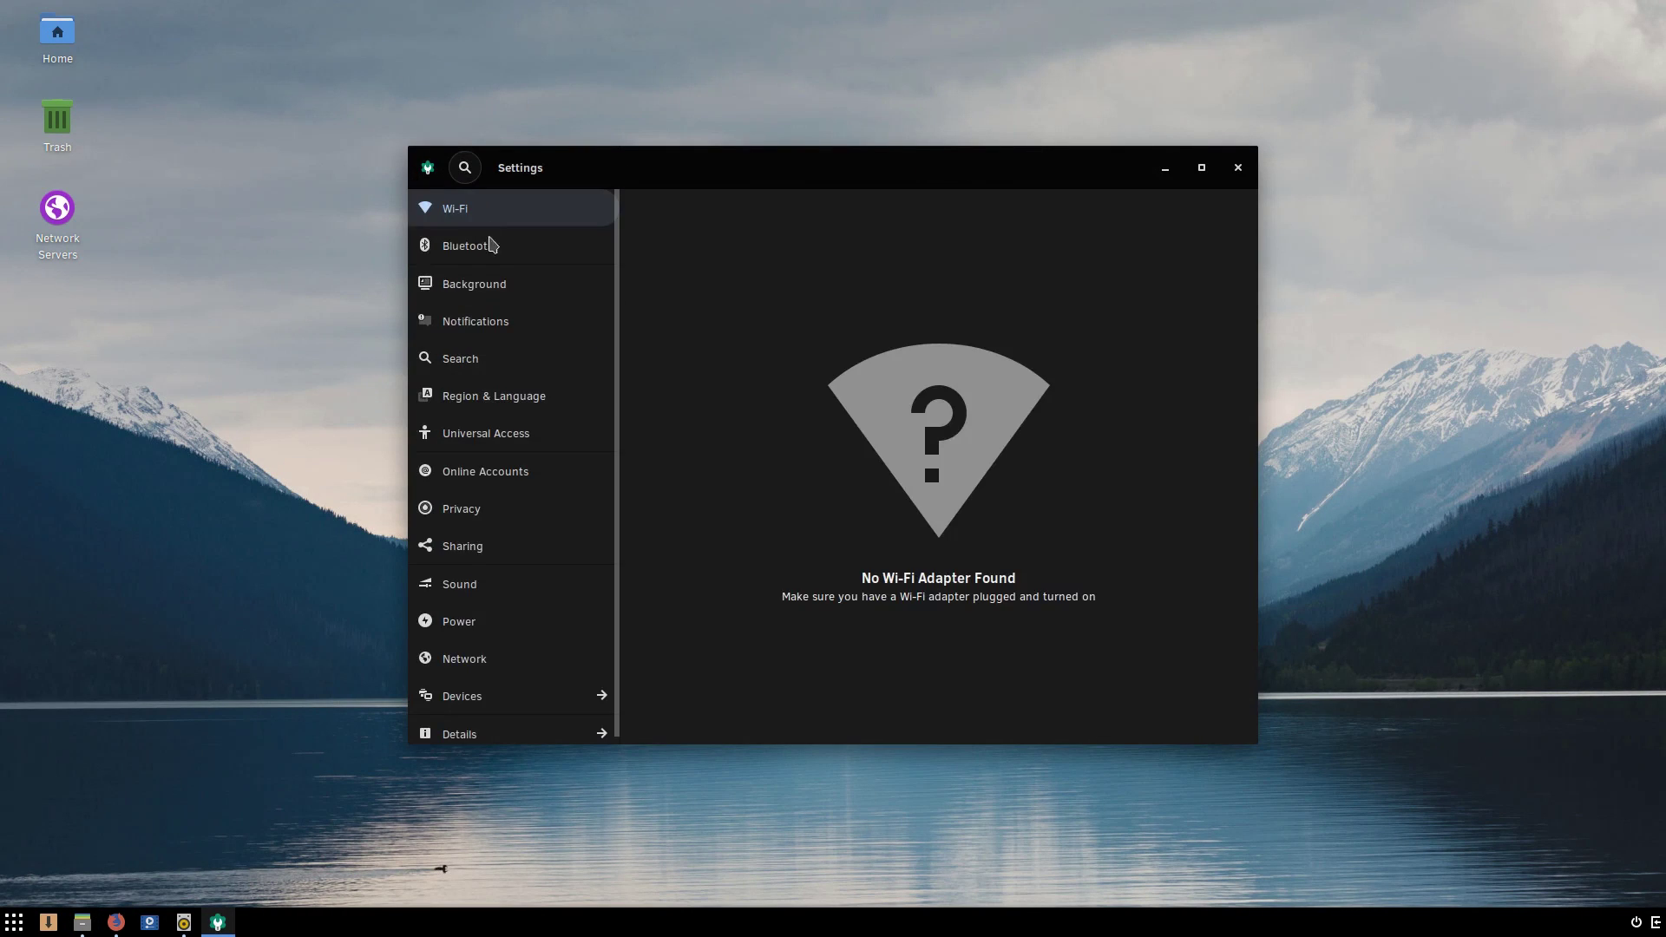
{"action": "left_click", "coordinate": [500, 471]}
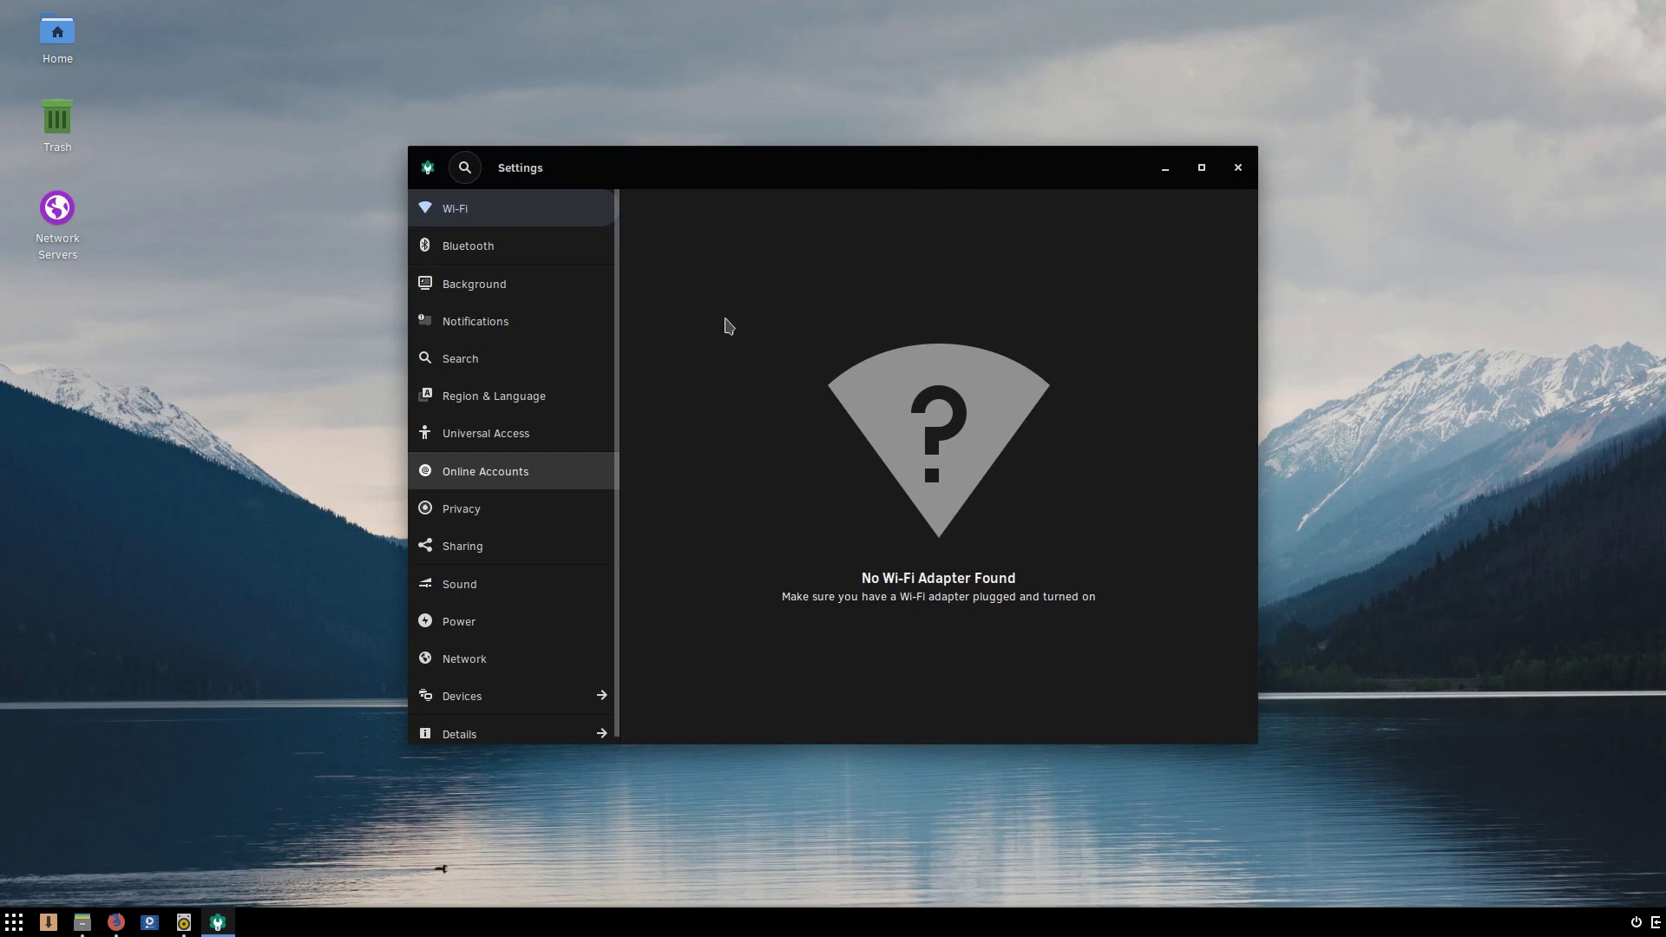
{"action": "left_click_drag", "start_coordinate": [990, 167], "coordinate": [1255, 147]}
Step: Open Budgie Desktop Settings beside it, arrange both windows, then close Budgie Desktop Settings
{"action": "left_click", "coordinate": [14, 922]}
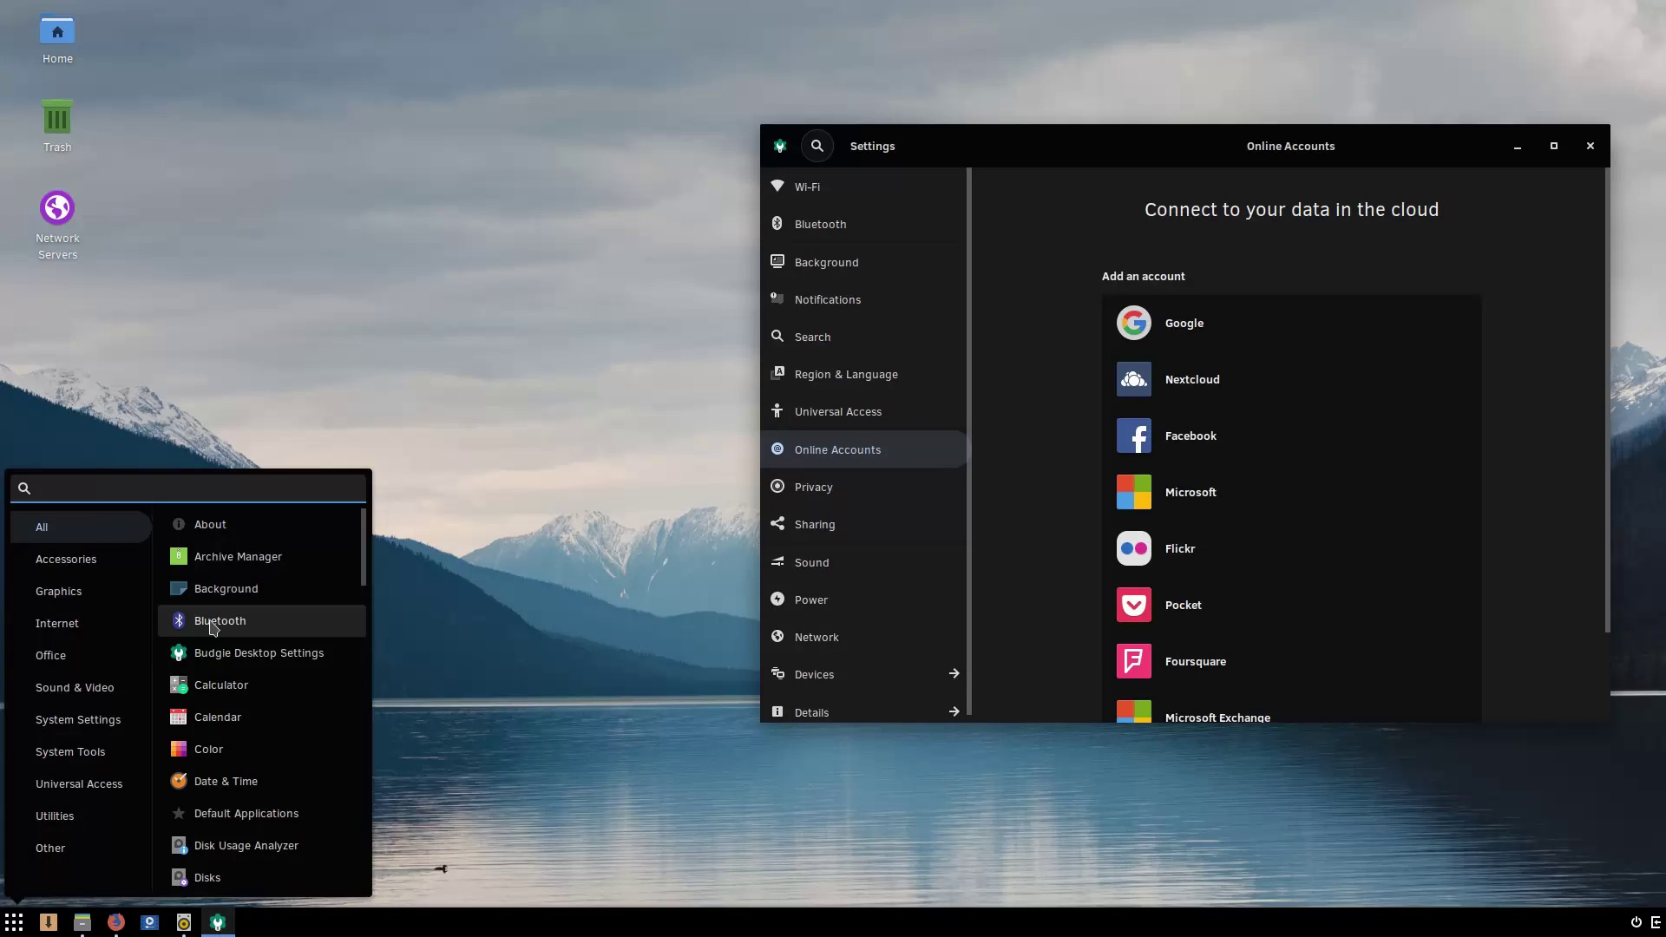
{"action": "left_click", "coordinate": [228, 653]}
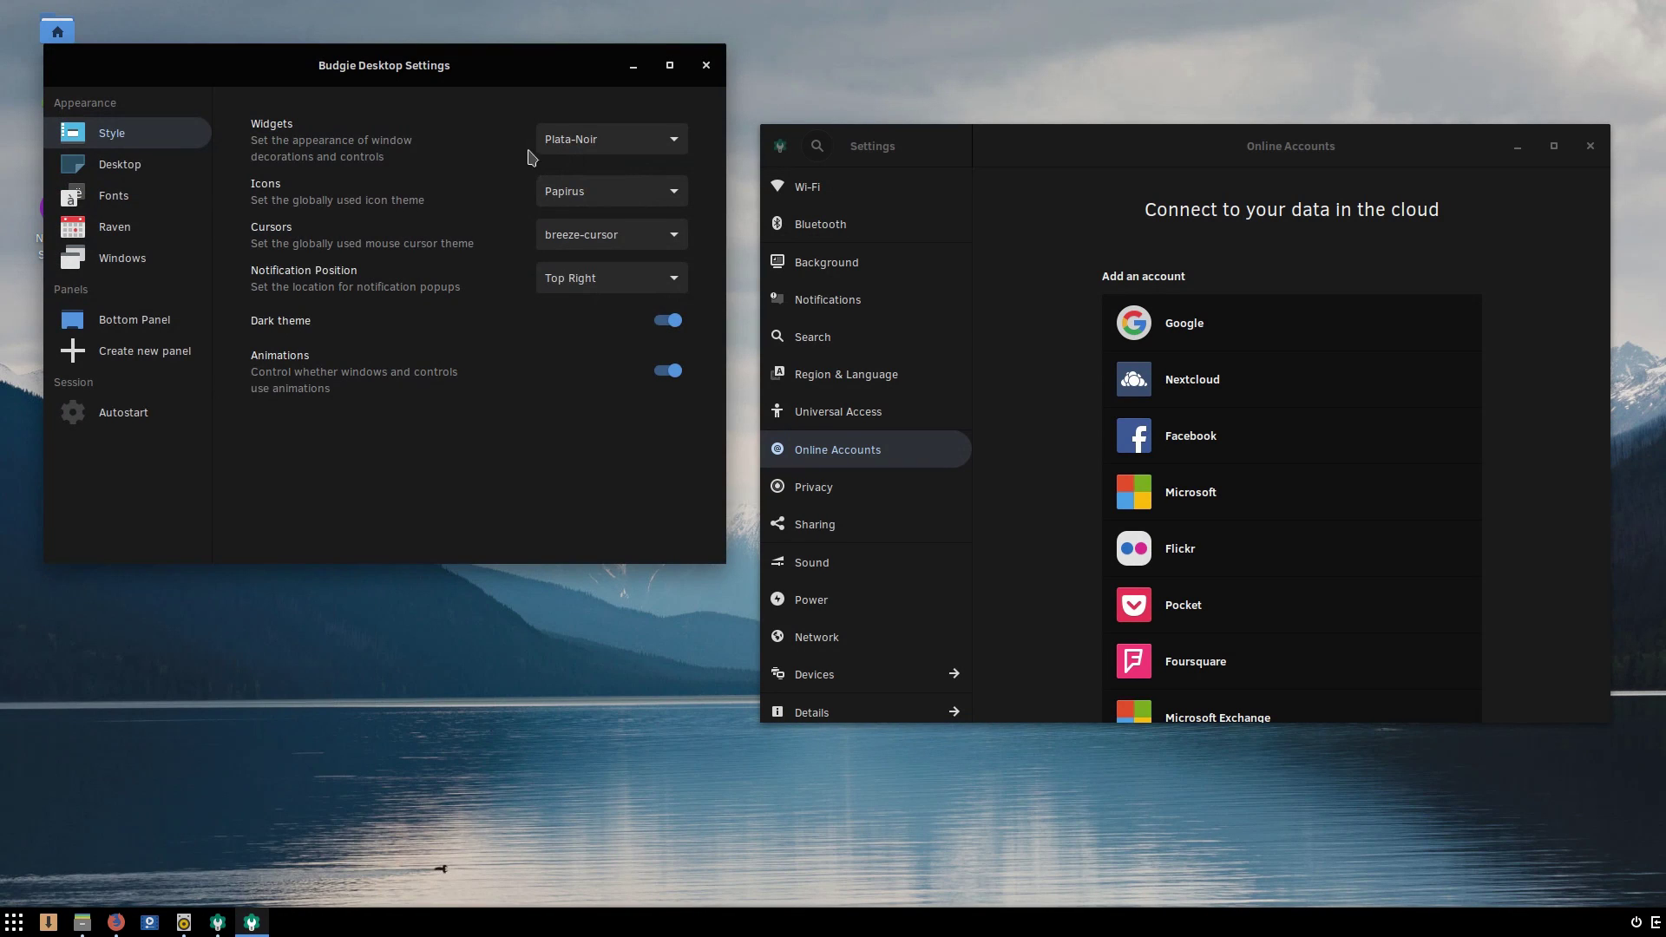
{"action": "left_click_drag", "start_coordinate": [453, 71], "coordinate": [455, 168]}
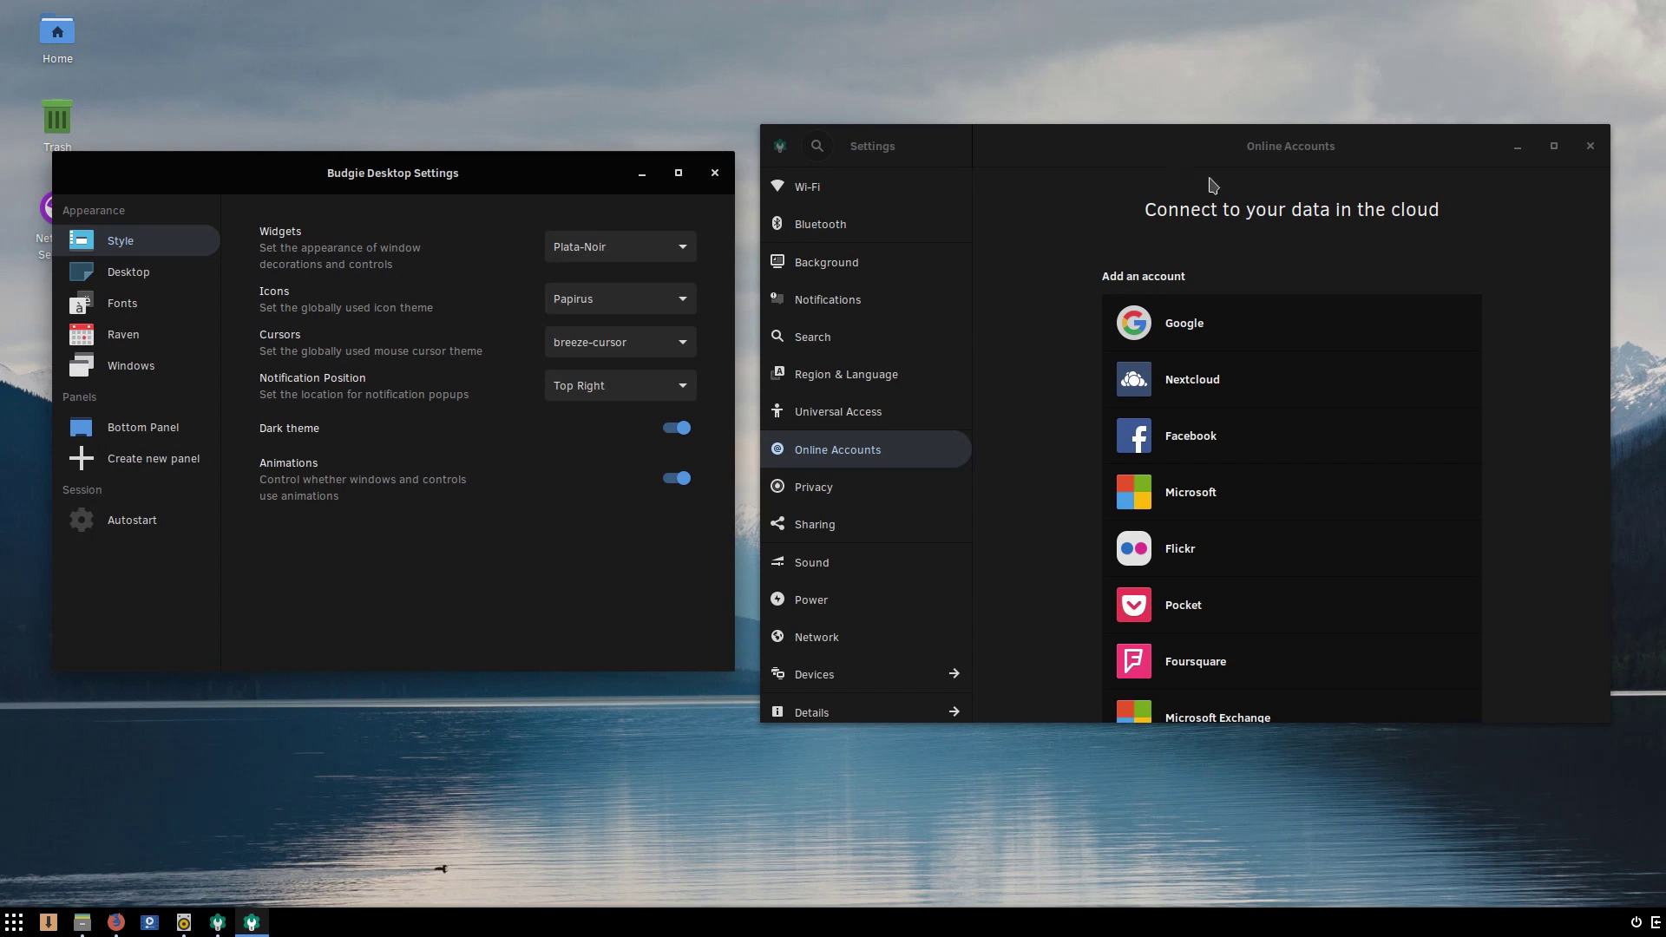
{"action": "mouse_move", "coordinate": [1261, 161]}
{"action": "left_mouse_down"}
{"action": "mouse_move", "coordinate": [1279, 145]}
{"action": "mouse_move", "coordinate": [1237, 158]}
{"action": "mouse_move", "coordinate": [1289, 160]}
{"action": "left_mouse_up"}
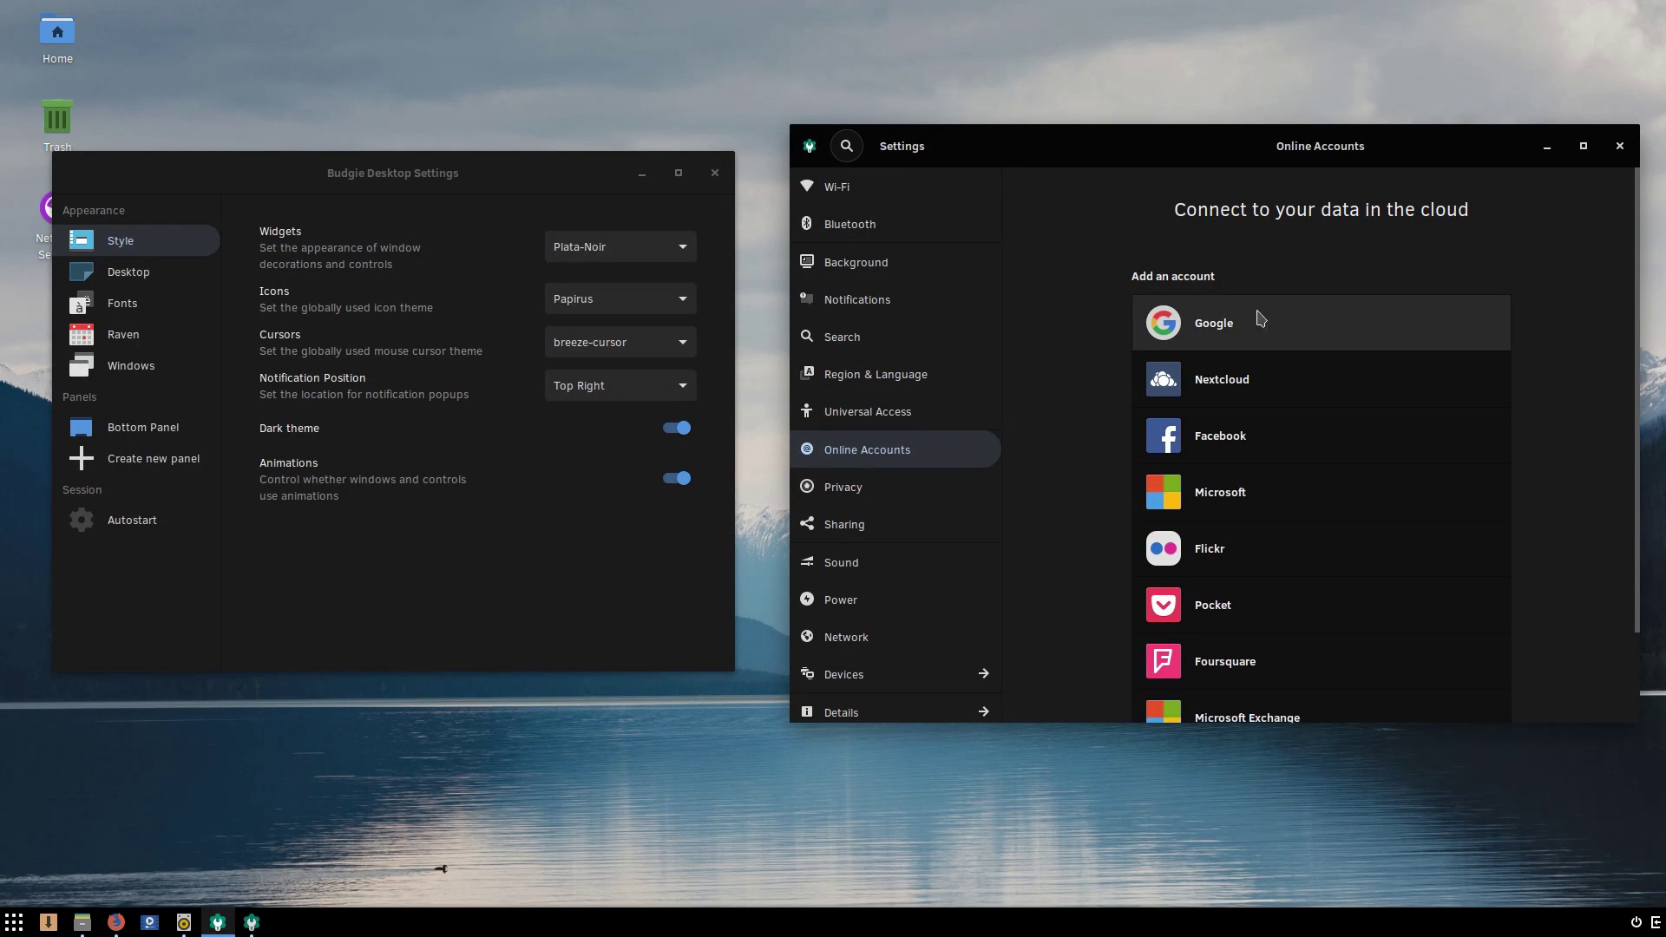
{"action": "mouse_move", "coordinate": [445, 175]}
{"action": "left_mouse_down"}
{"action": "mouse_move", "coordinate": [392, 164]}
{"action": "mouse_move", "coordinate": [431, 193]}
{"action": "left_mouse_up"}
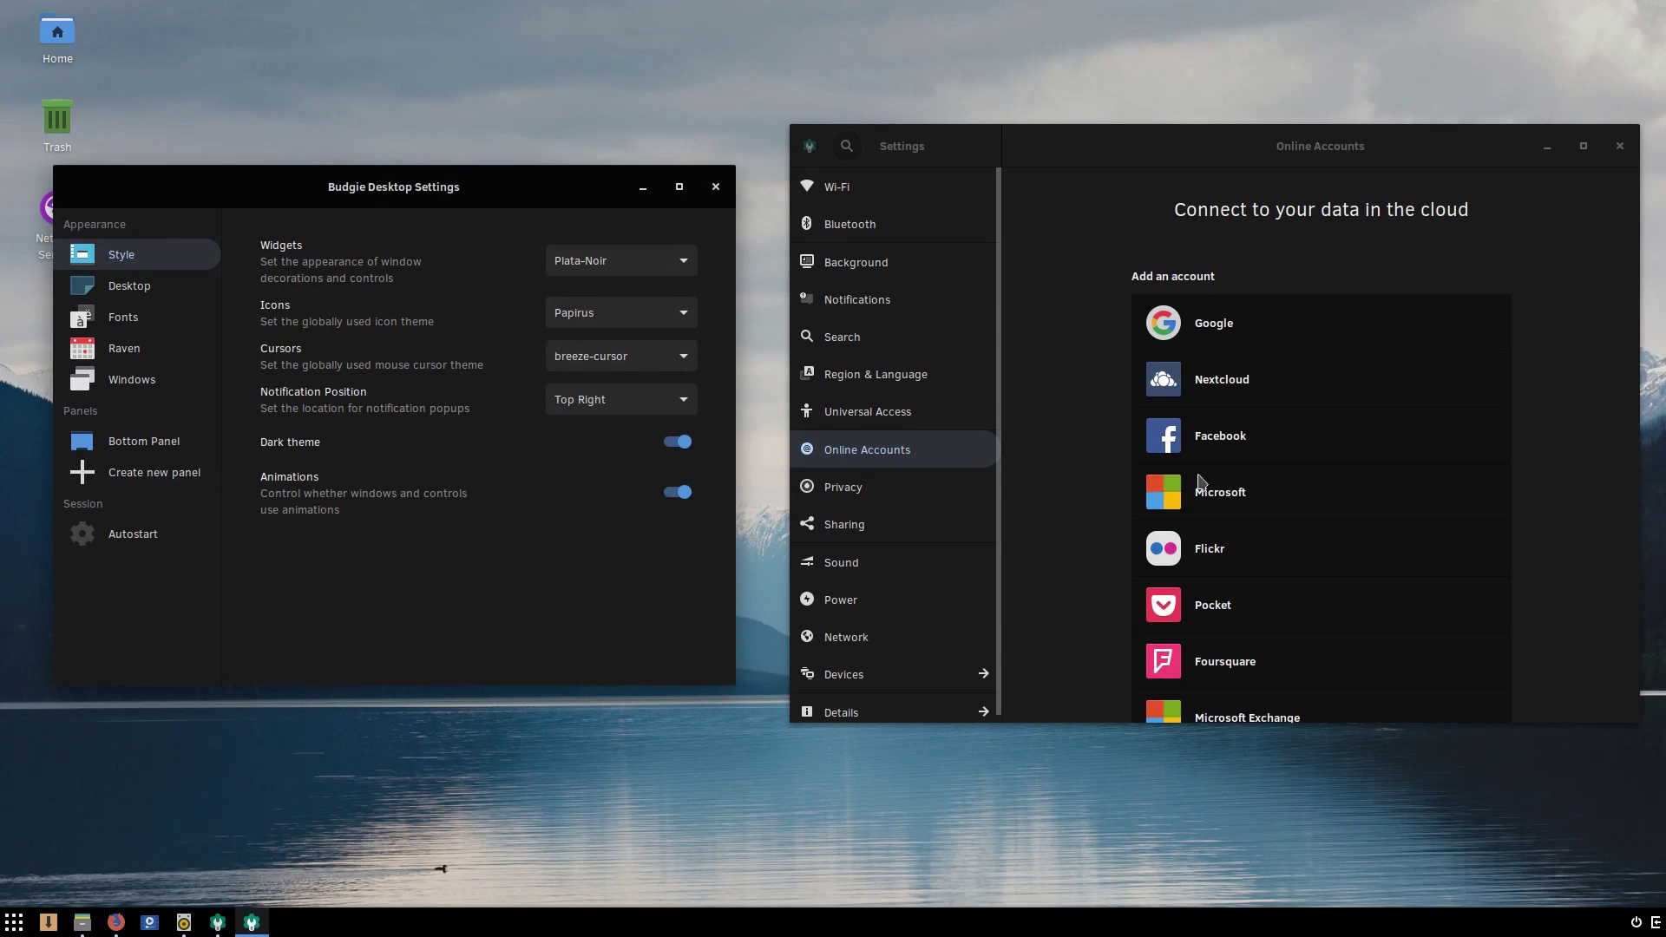
{"action": "left_click", "coordinate": [715, 187]}
Step: Reposition Settings and view Details: Solus 4.0 Fortitude, 5.9 GiB memory, 20.1 GB disk
{"action": "left_click_drag", "start_coordinate": [1122, 135], "coordinate": [1054, 112]}
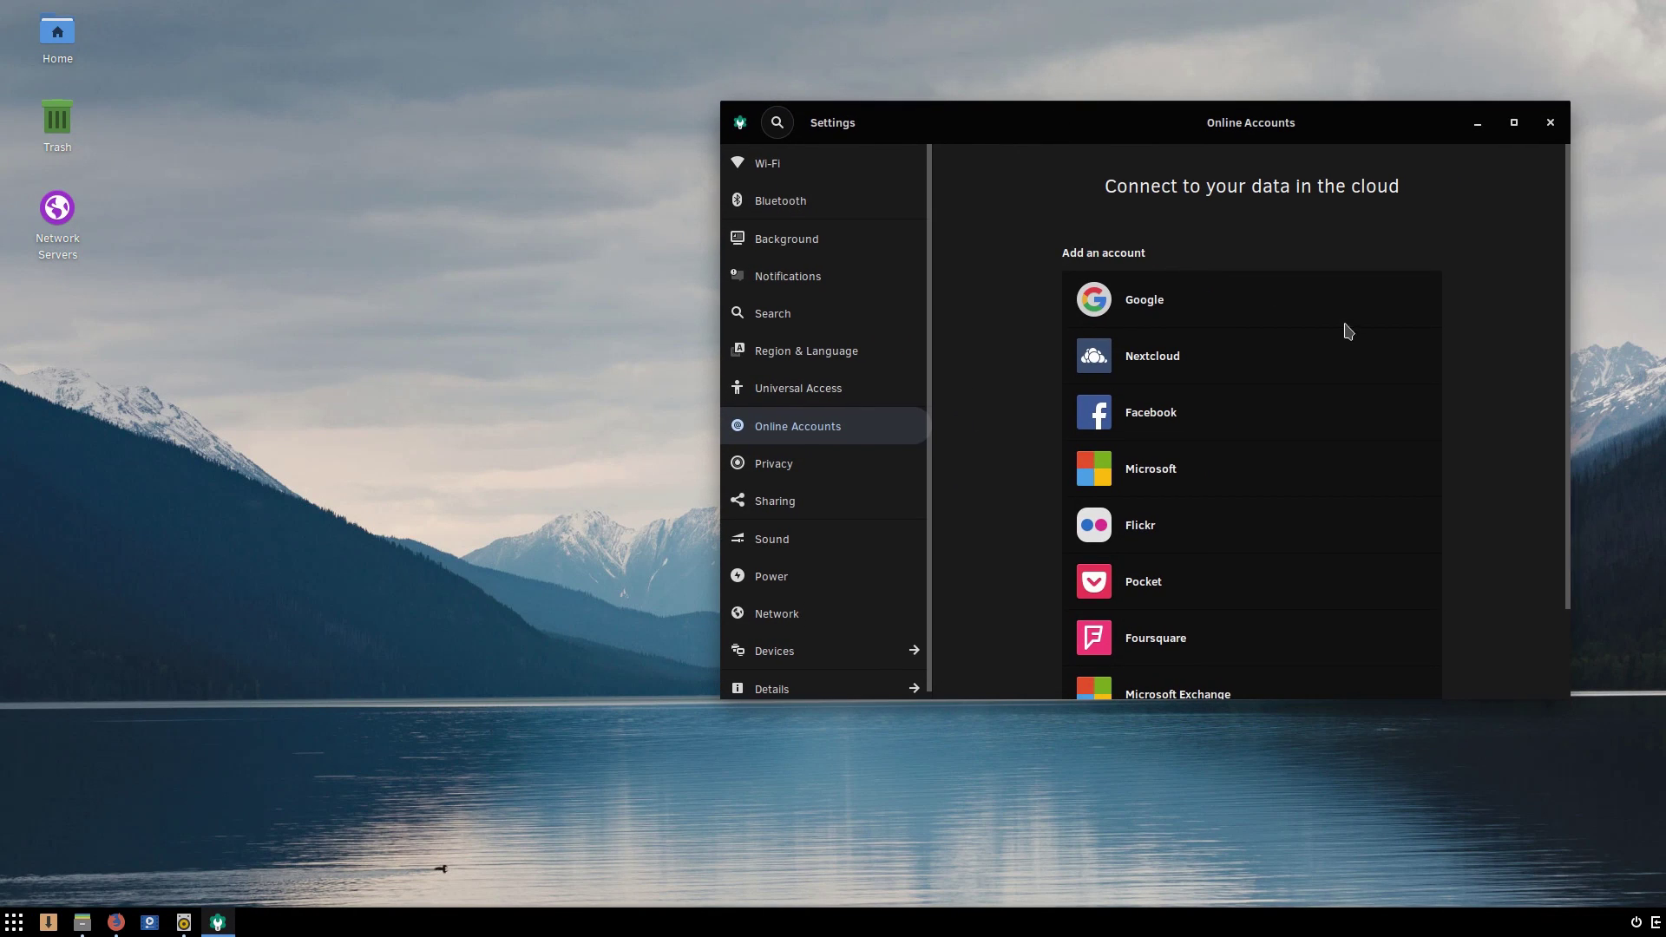
{"action": "mouse_move", "coordinate": [1243, 117]}
{"action": "left_mouse_down"}
{"action": "mouse_move", "coordinate": [1243, 94]}
{"action": "mouse_move", "coordinate": [1261, 95]}
{"action": "left_mouse_up"}
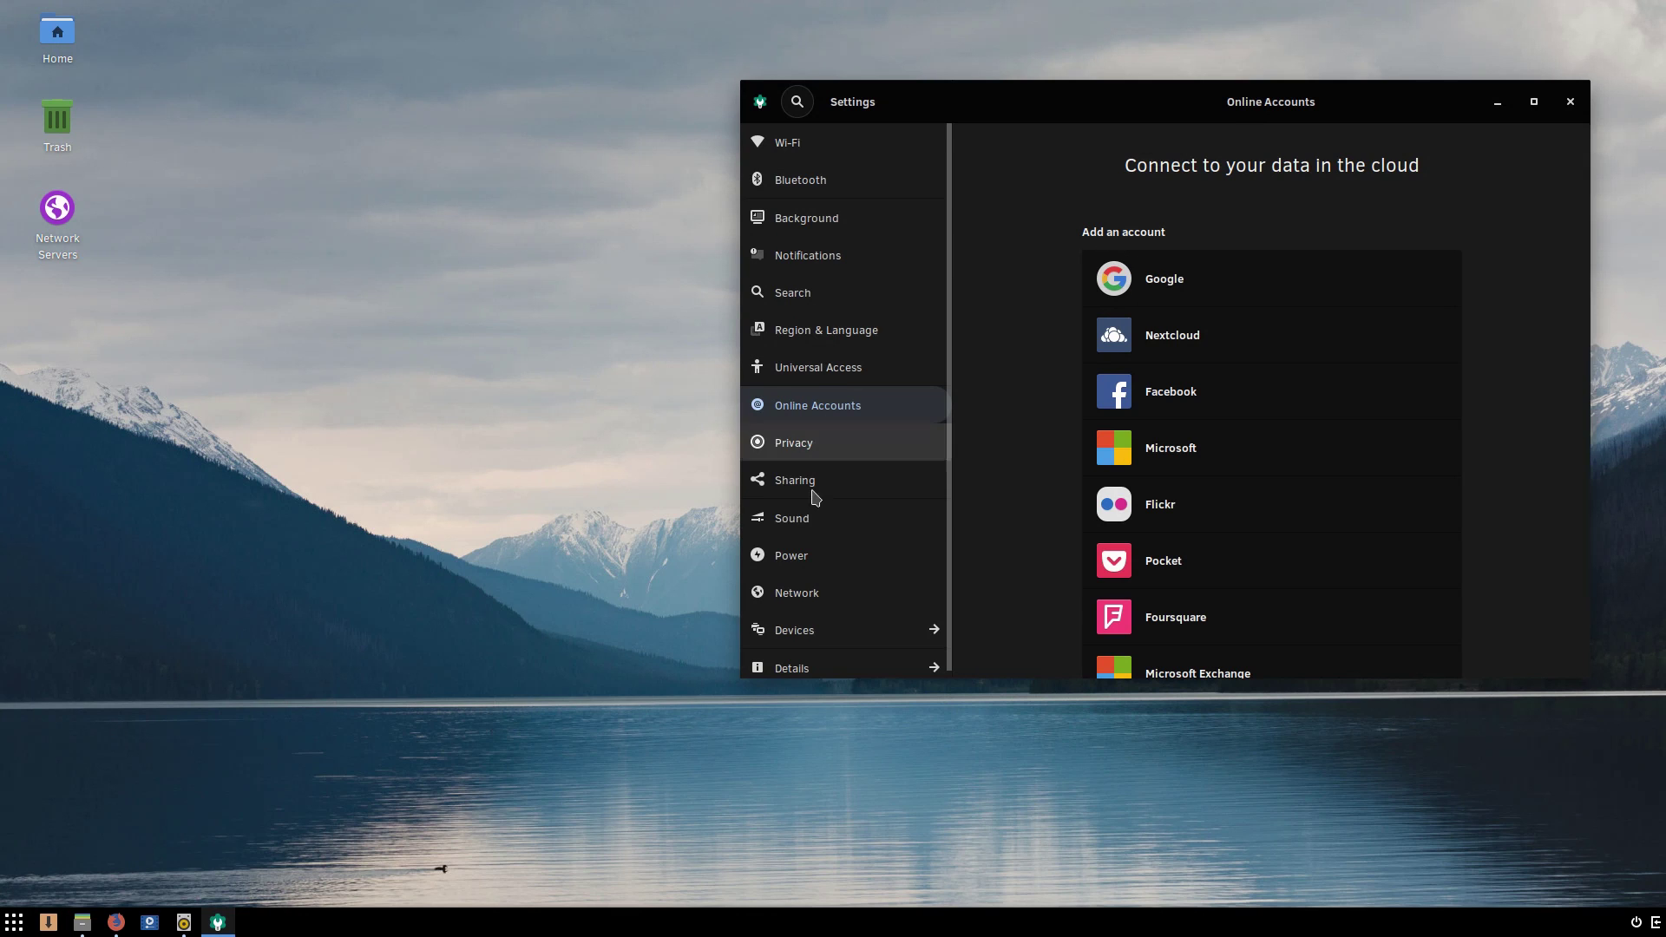
{"action": "left_click", "coordinate": [823, 656]}
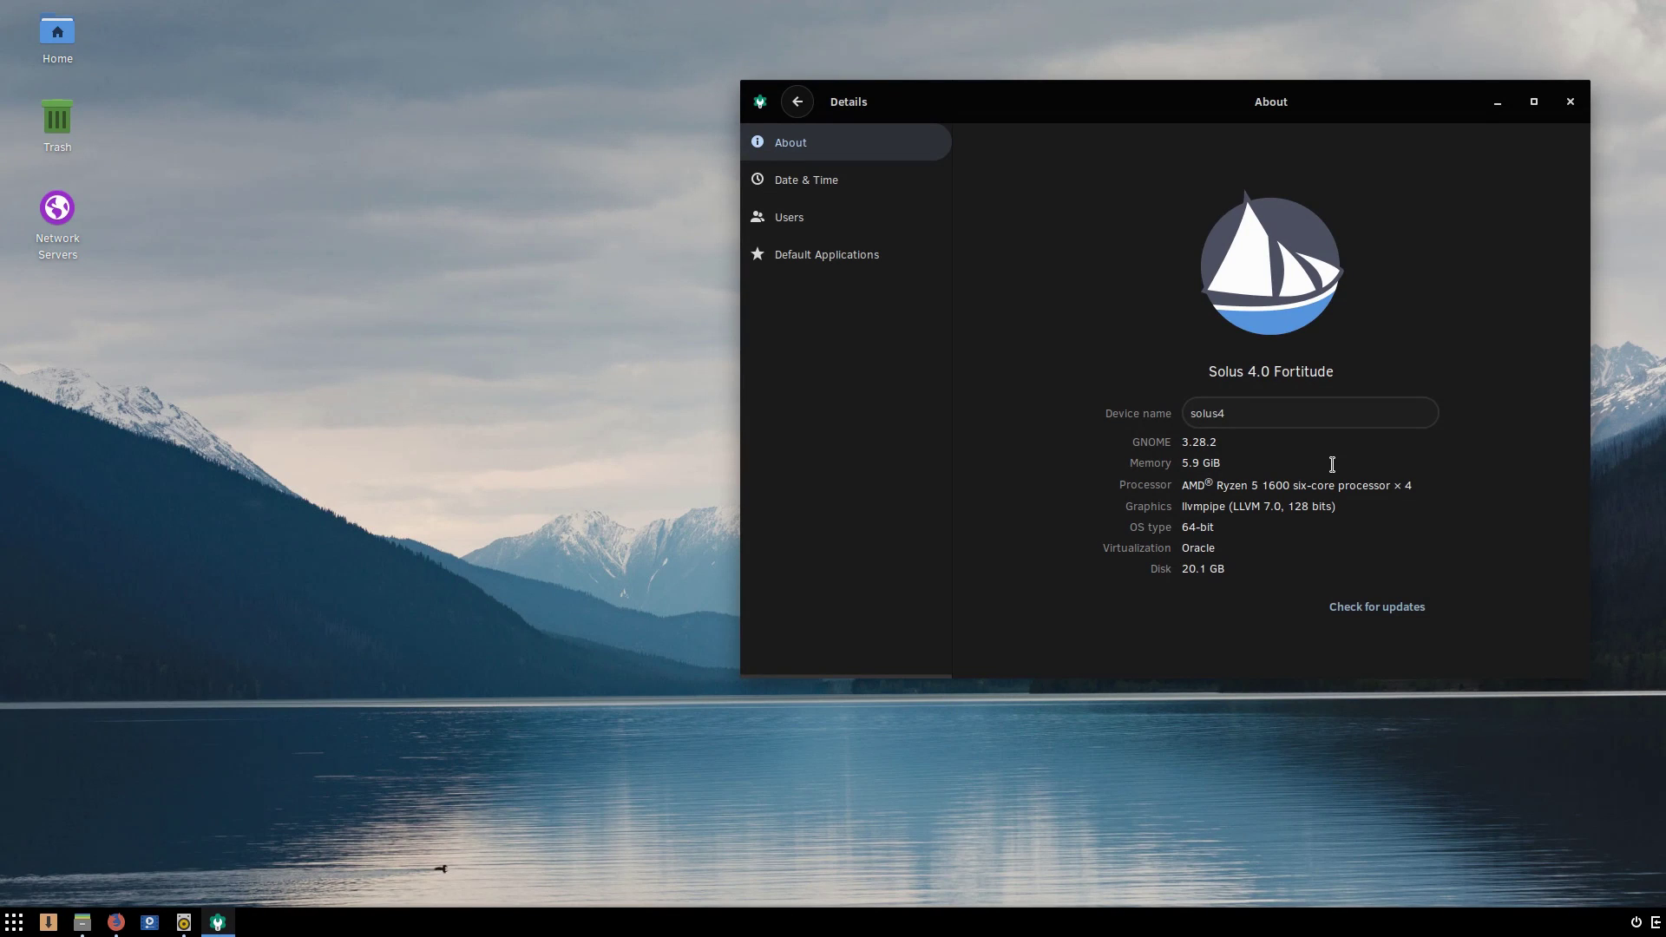
Step: Close Settings and browse every Budgie menu category from Graphics through Other, then dismiss the menu
{"action": "left_click", "coordinate": [1570, 101]}
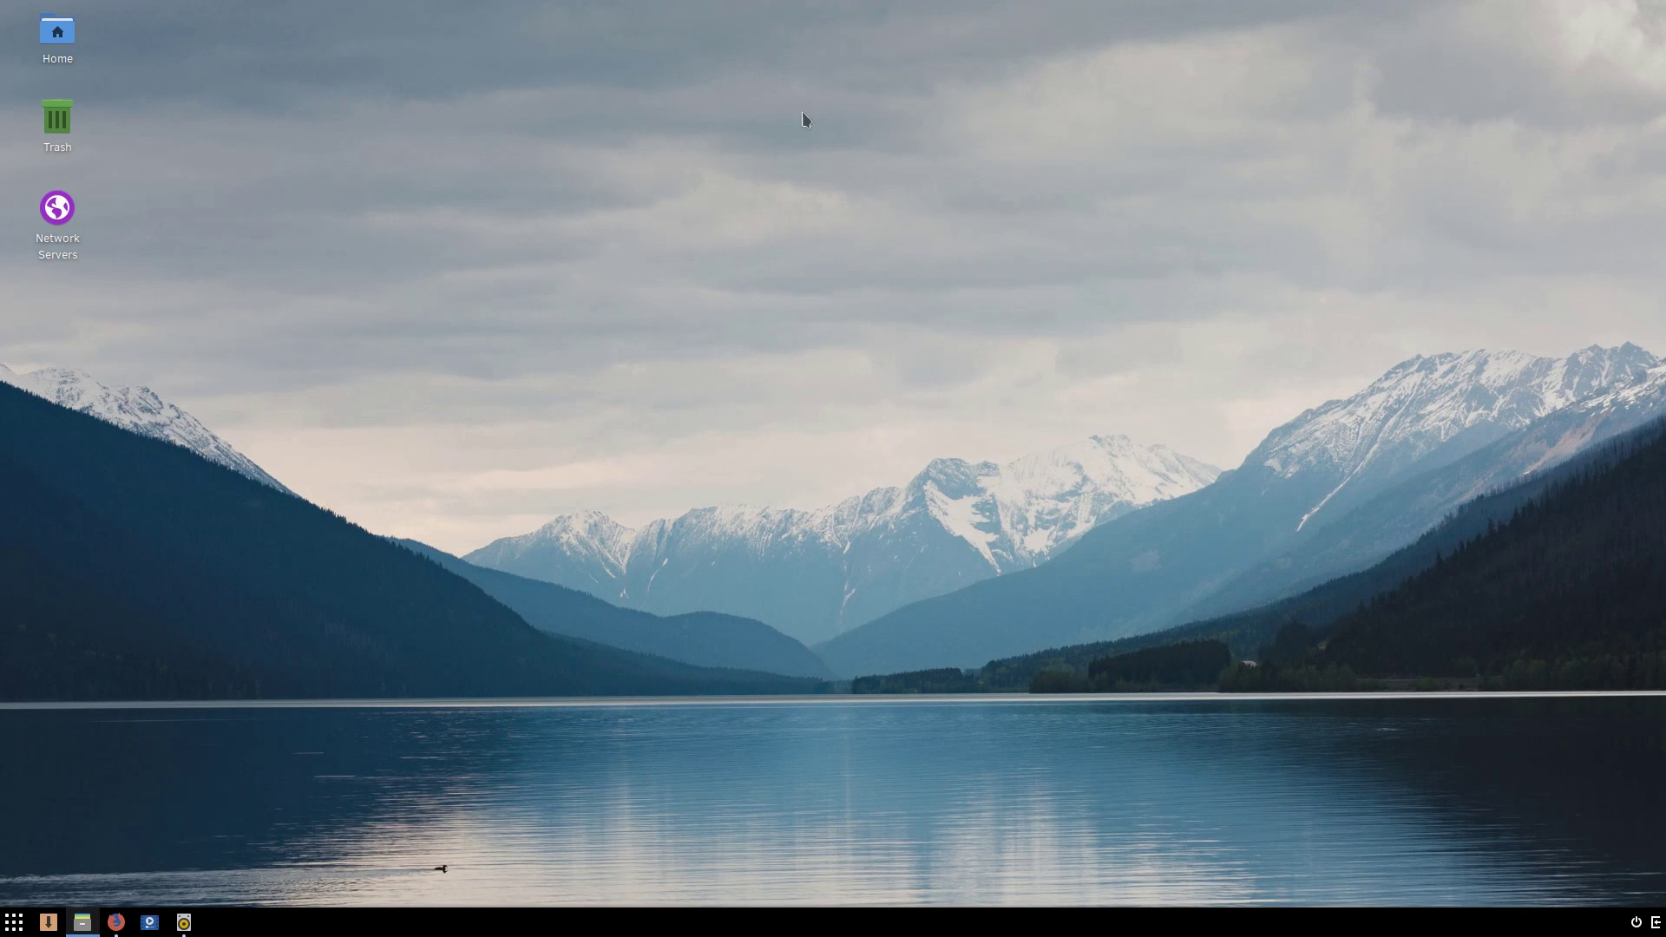
{"action": "left_click", "coordinate": [14, 922]}
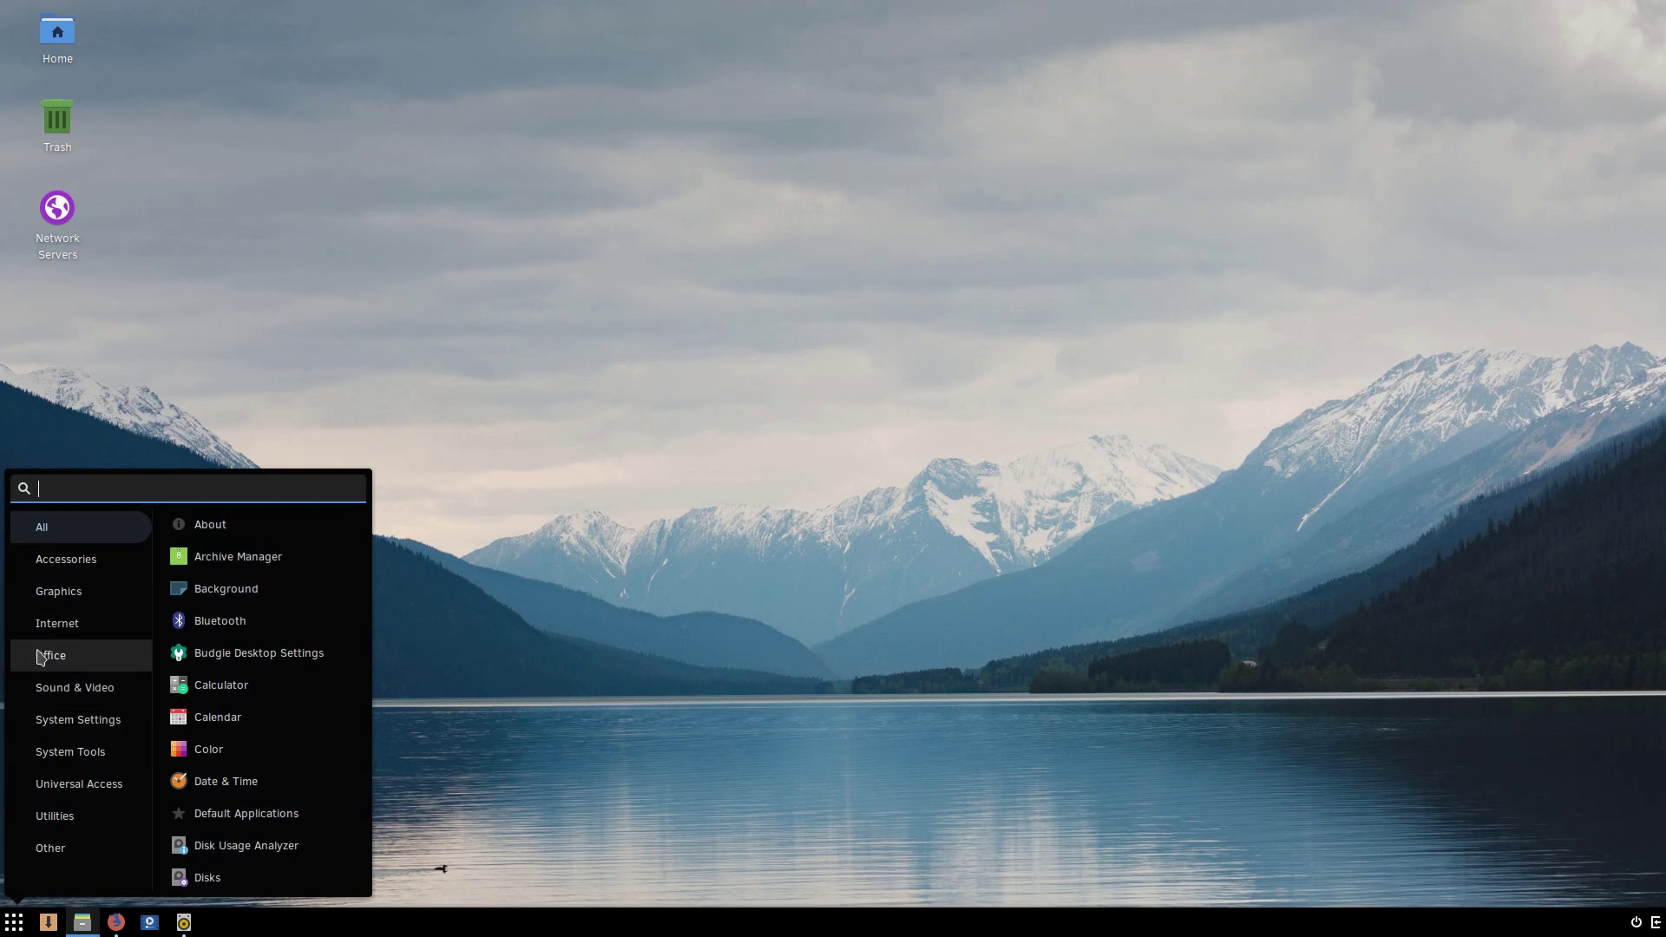
{"action": "left_click", "coordinate": [71, 591]}
{"action": "left_click", "coordinate": [61, 621]}
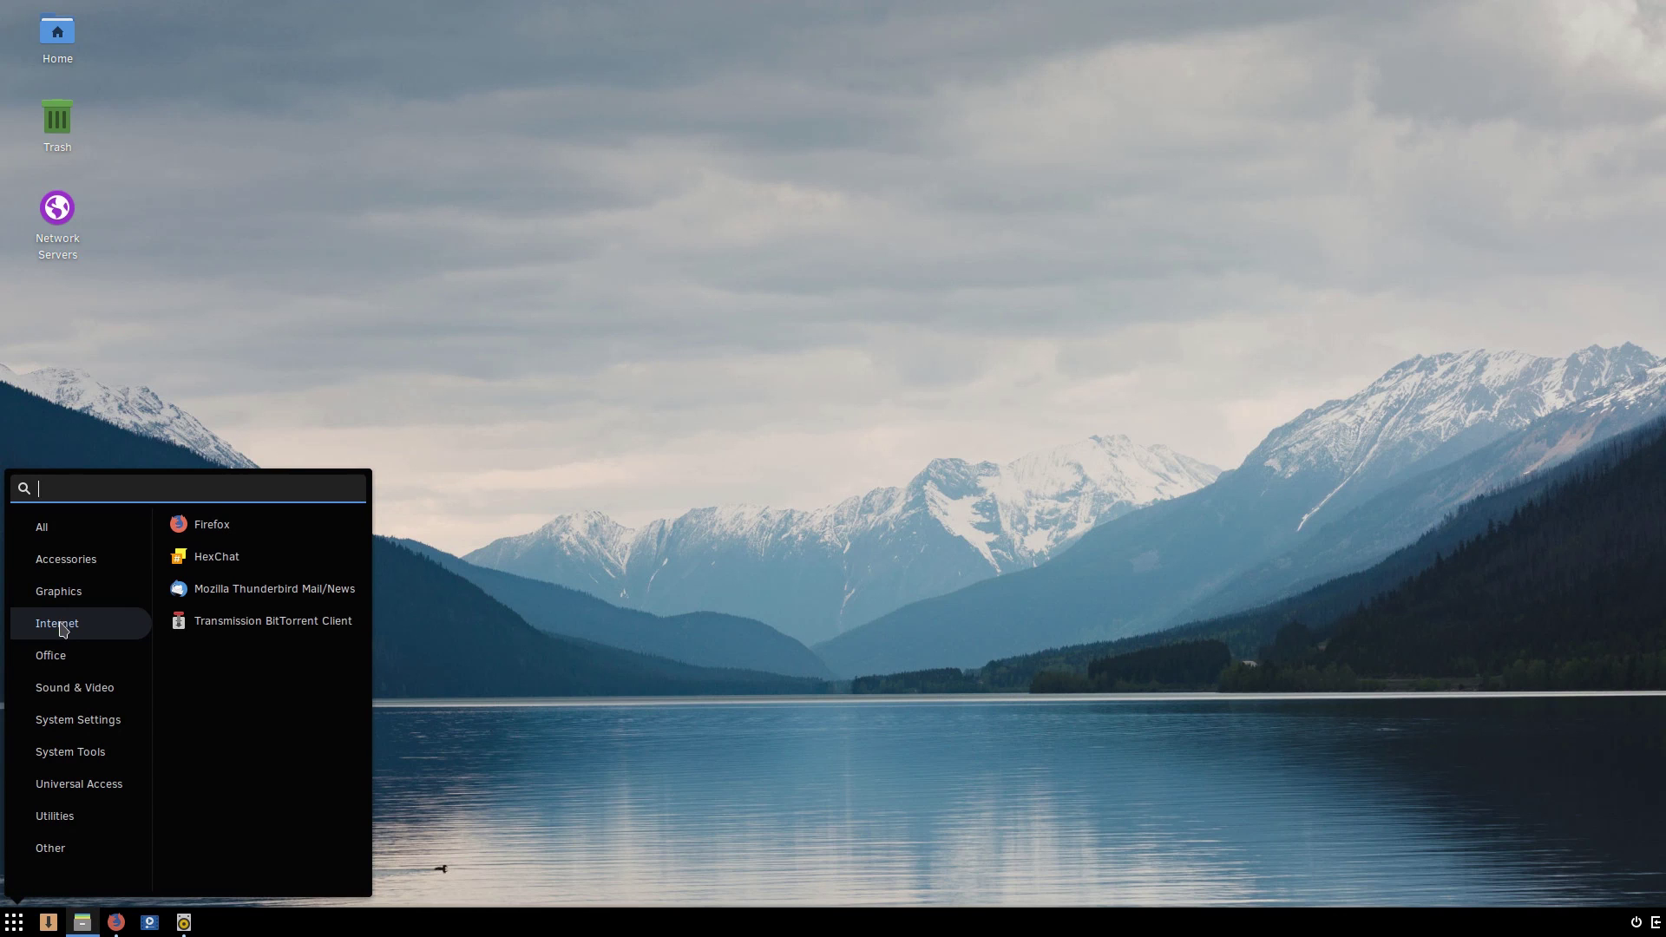
{"action": "left_click", "coordinate": [75, 655]}
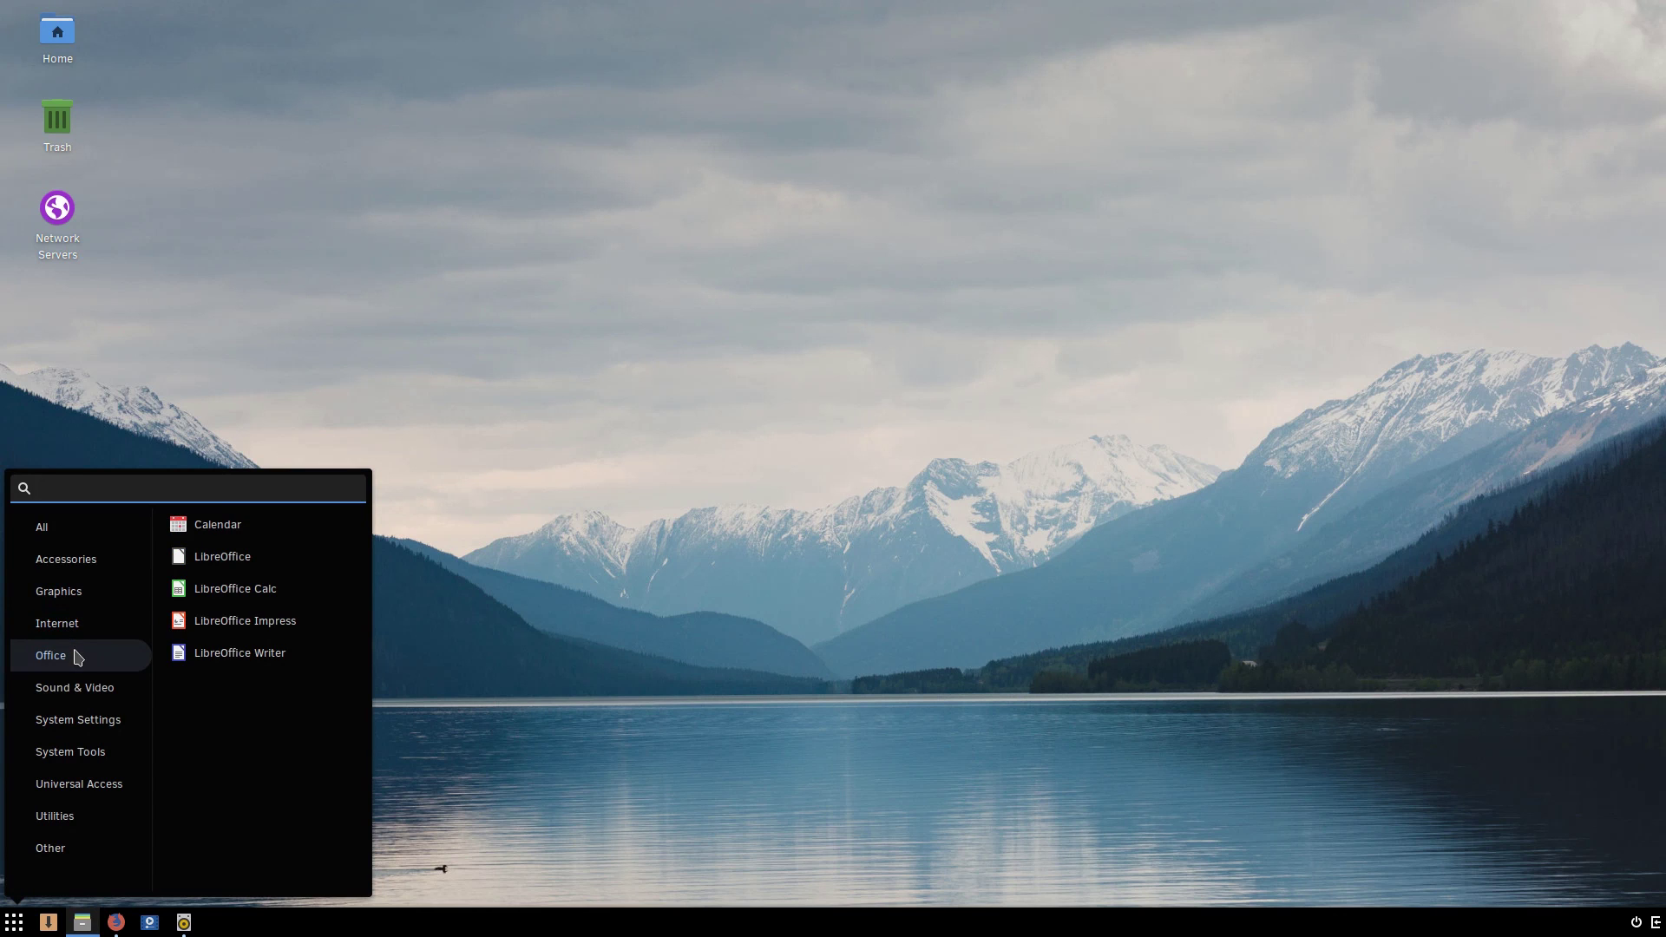
{"action": "left_click", "coordinate": [61, 694]}
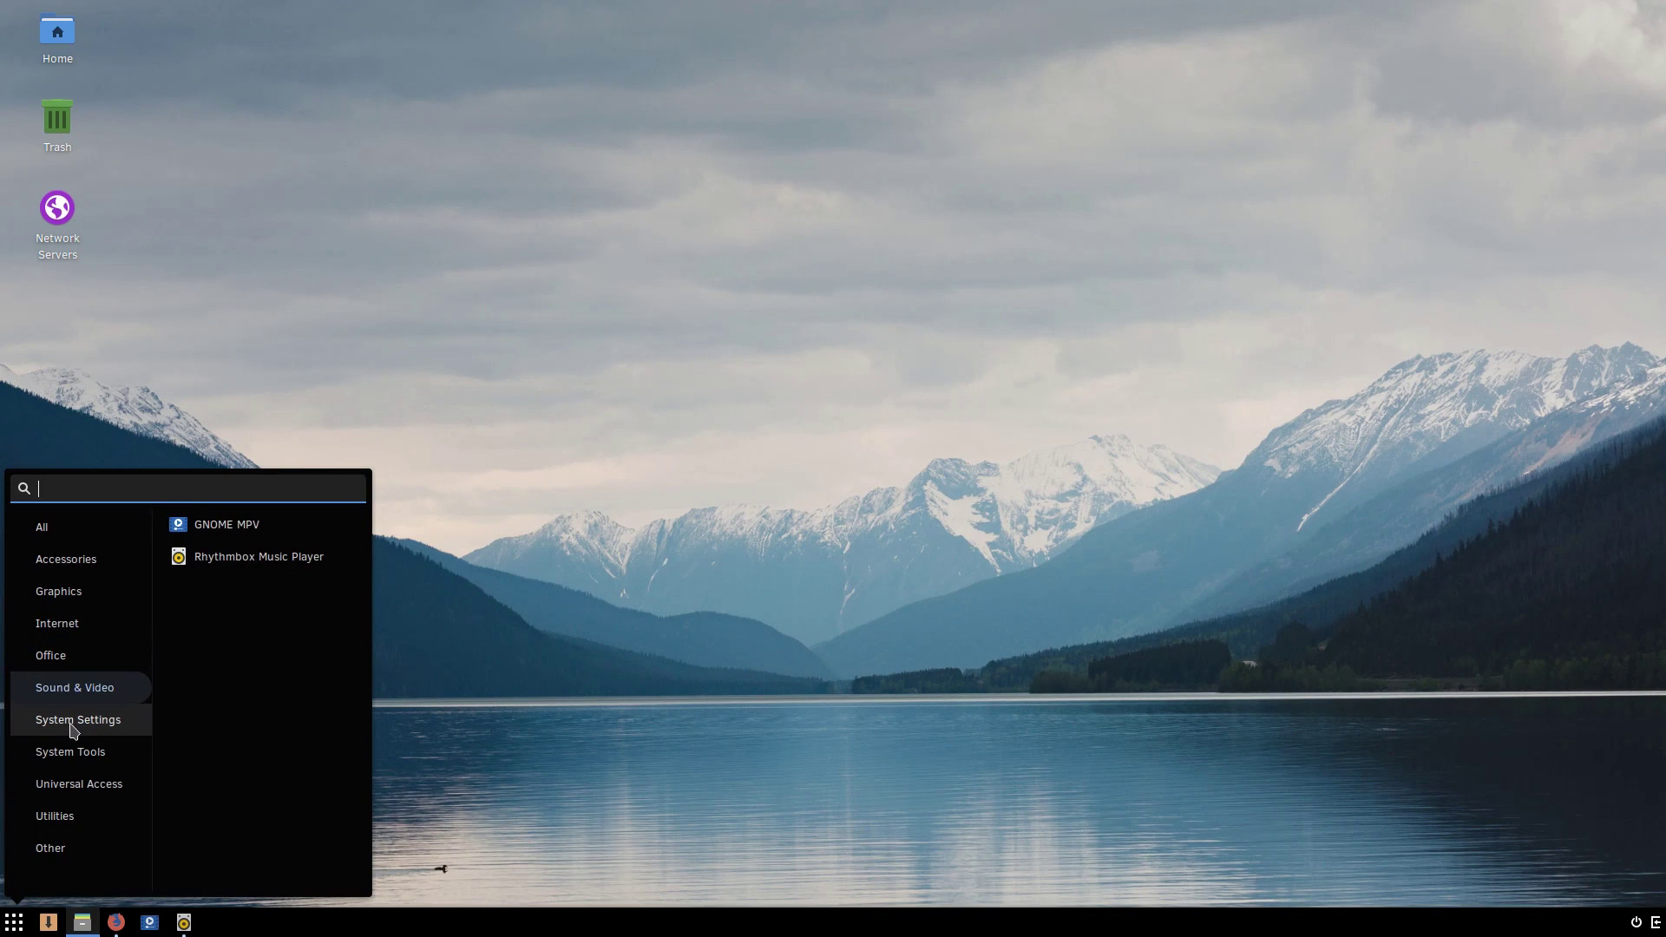
{"action": "left_click", "coordinate": [71, 729]}
{"action": "left_click", "coordinate": [71, 749]}
{"action": "left_click", "coordinate": [67, 784]}
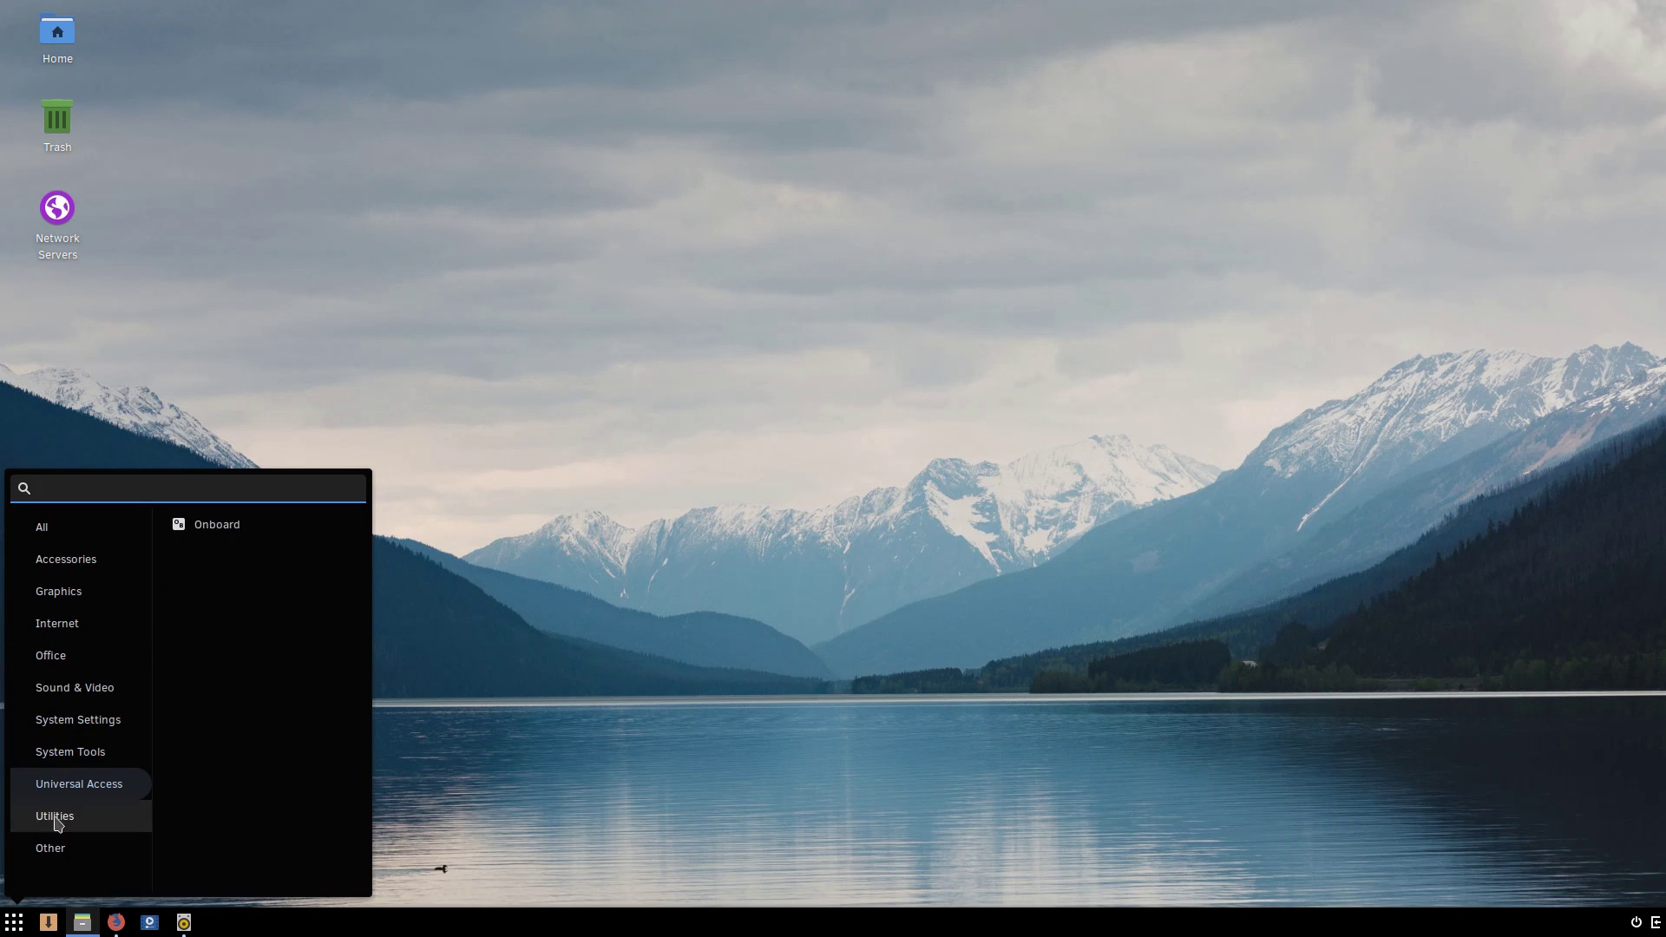
{"action": "left_click", "coordinate": [63, 816]}
{"action": "left_click", "coordinate": [69, 848]}
{"action": "key", "text": "Escape"}
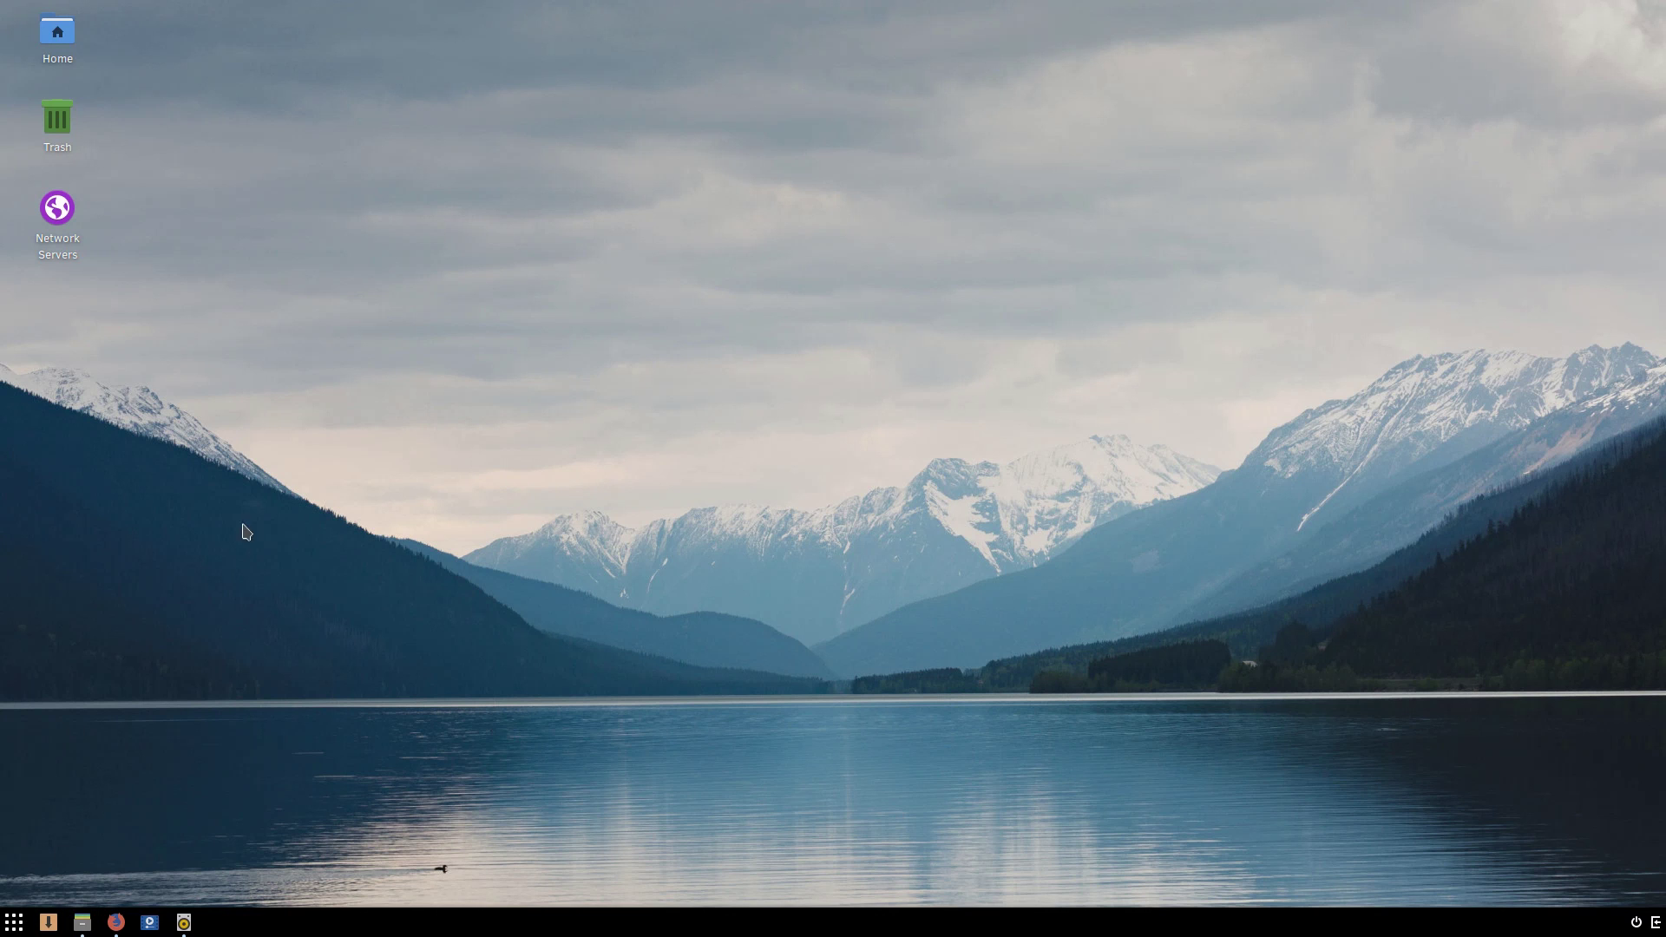
Step: Restore and close the Firefox and music player windows
{"action": "left_click", "coordinate": [114, 925]}
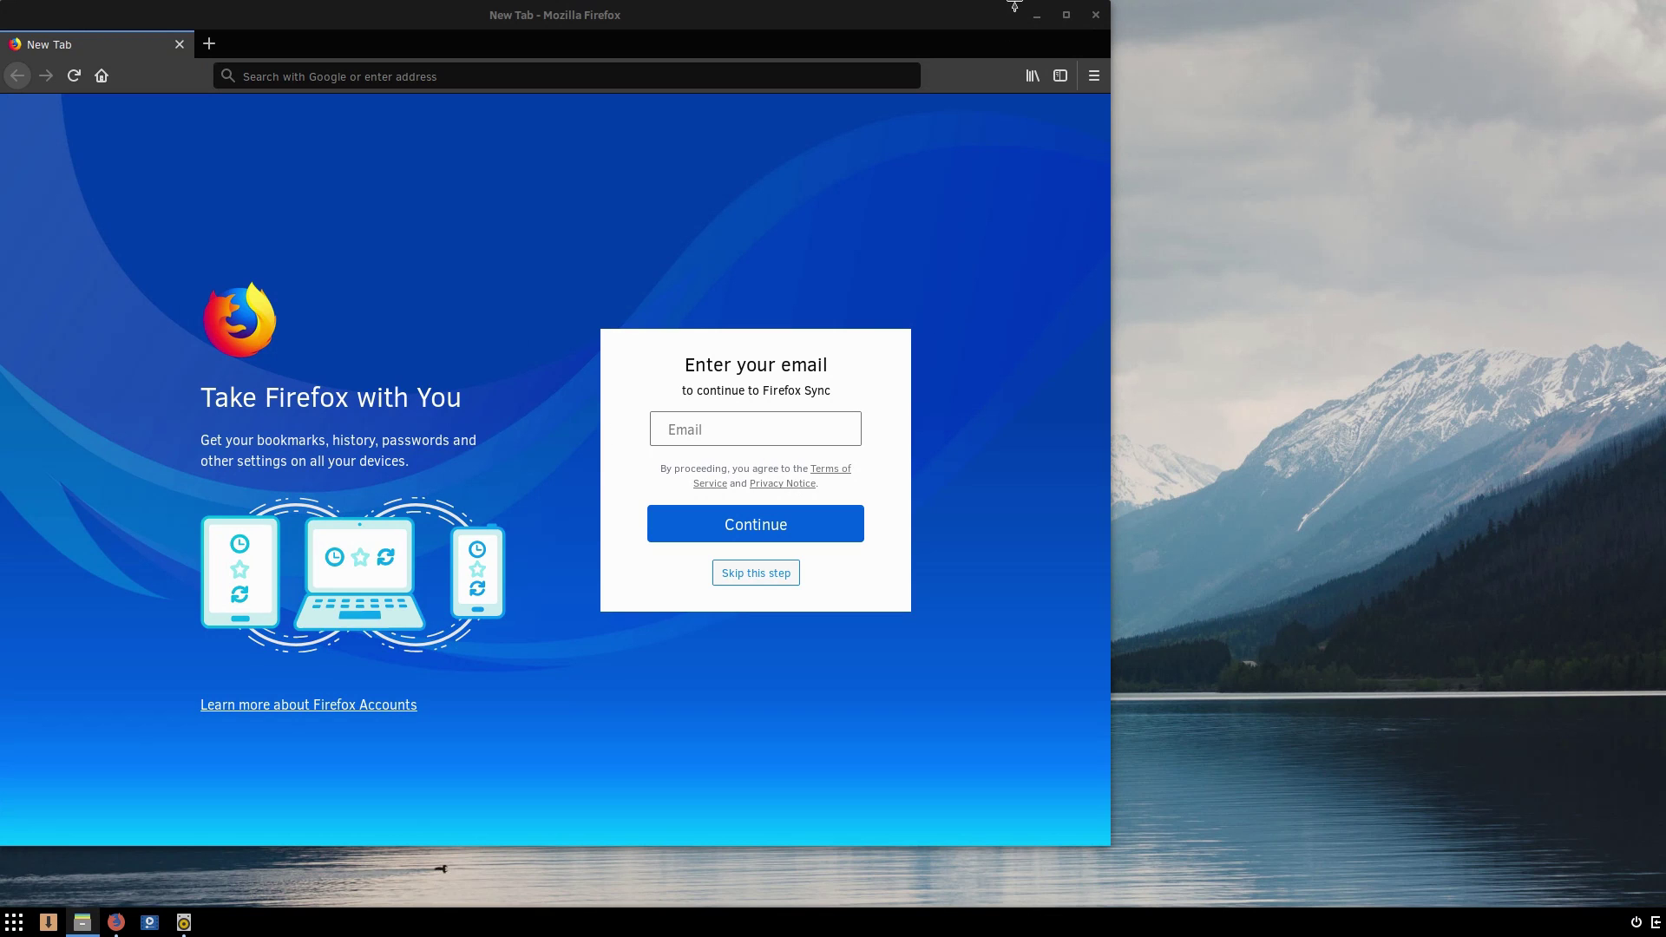
{"action": "left_click", "coordinate": [1095, 15]}
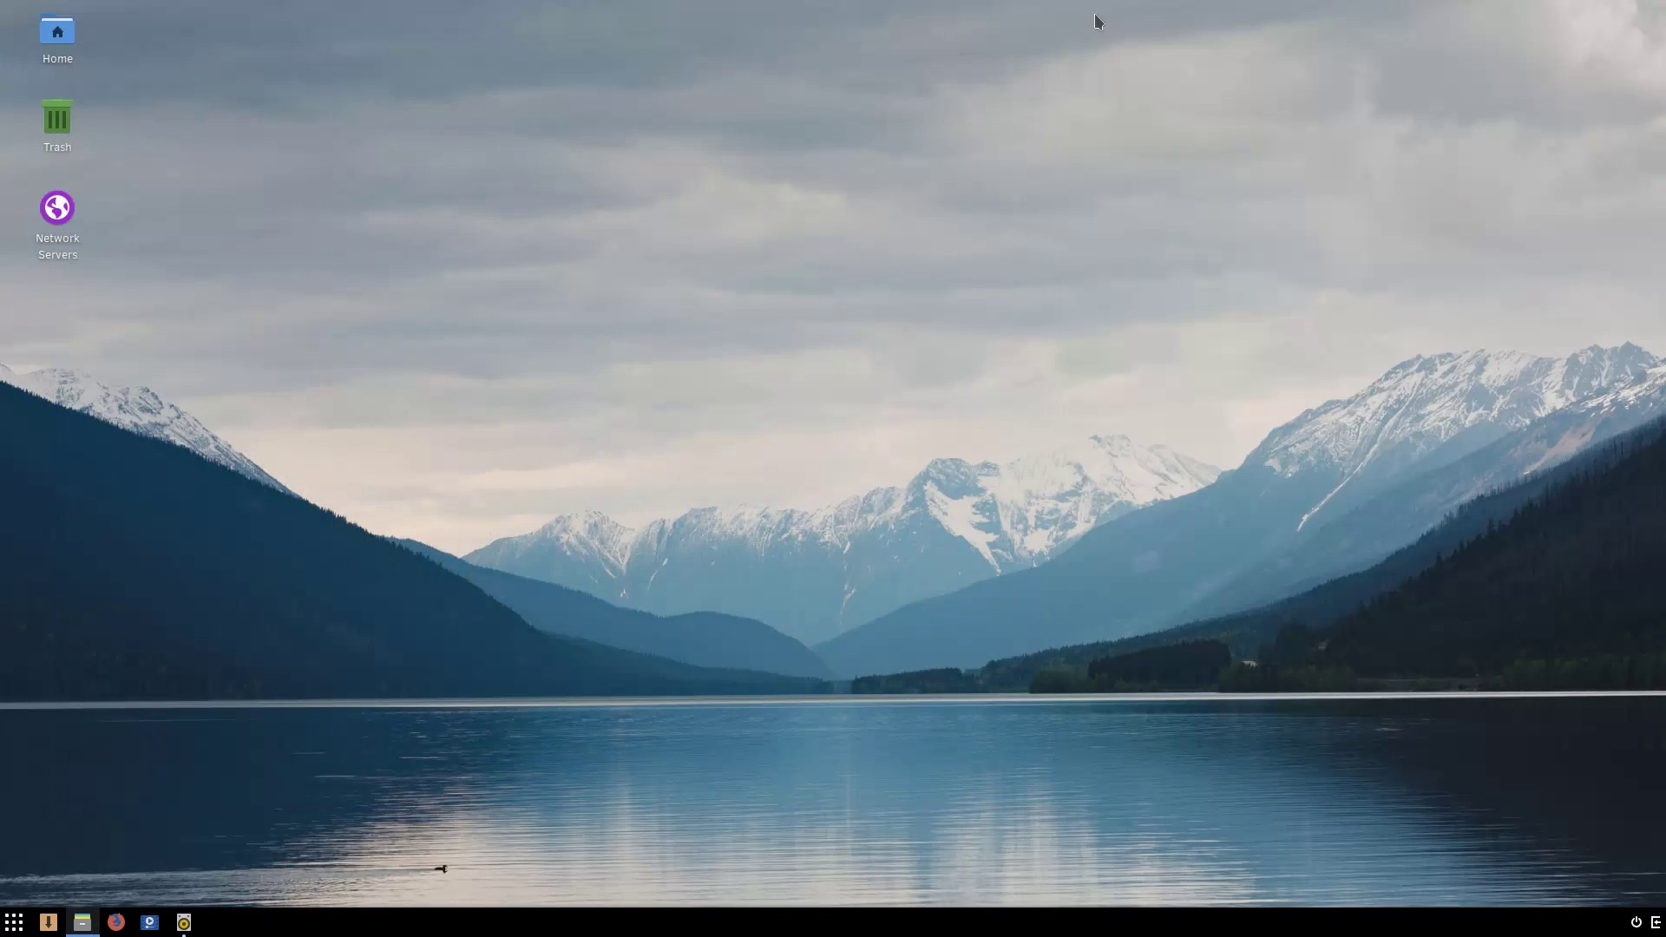
{"action": "left_click", "coordinate": [183, 922]}
{"action": "left_click", "coordinate": [908, 299]}
{"action": "left_click", "coordinate": [82, 921]}
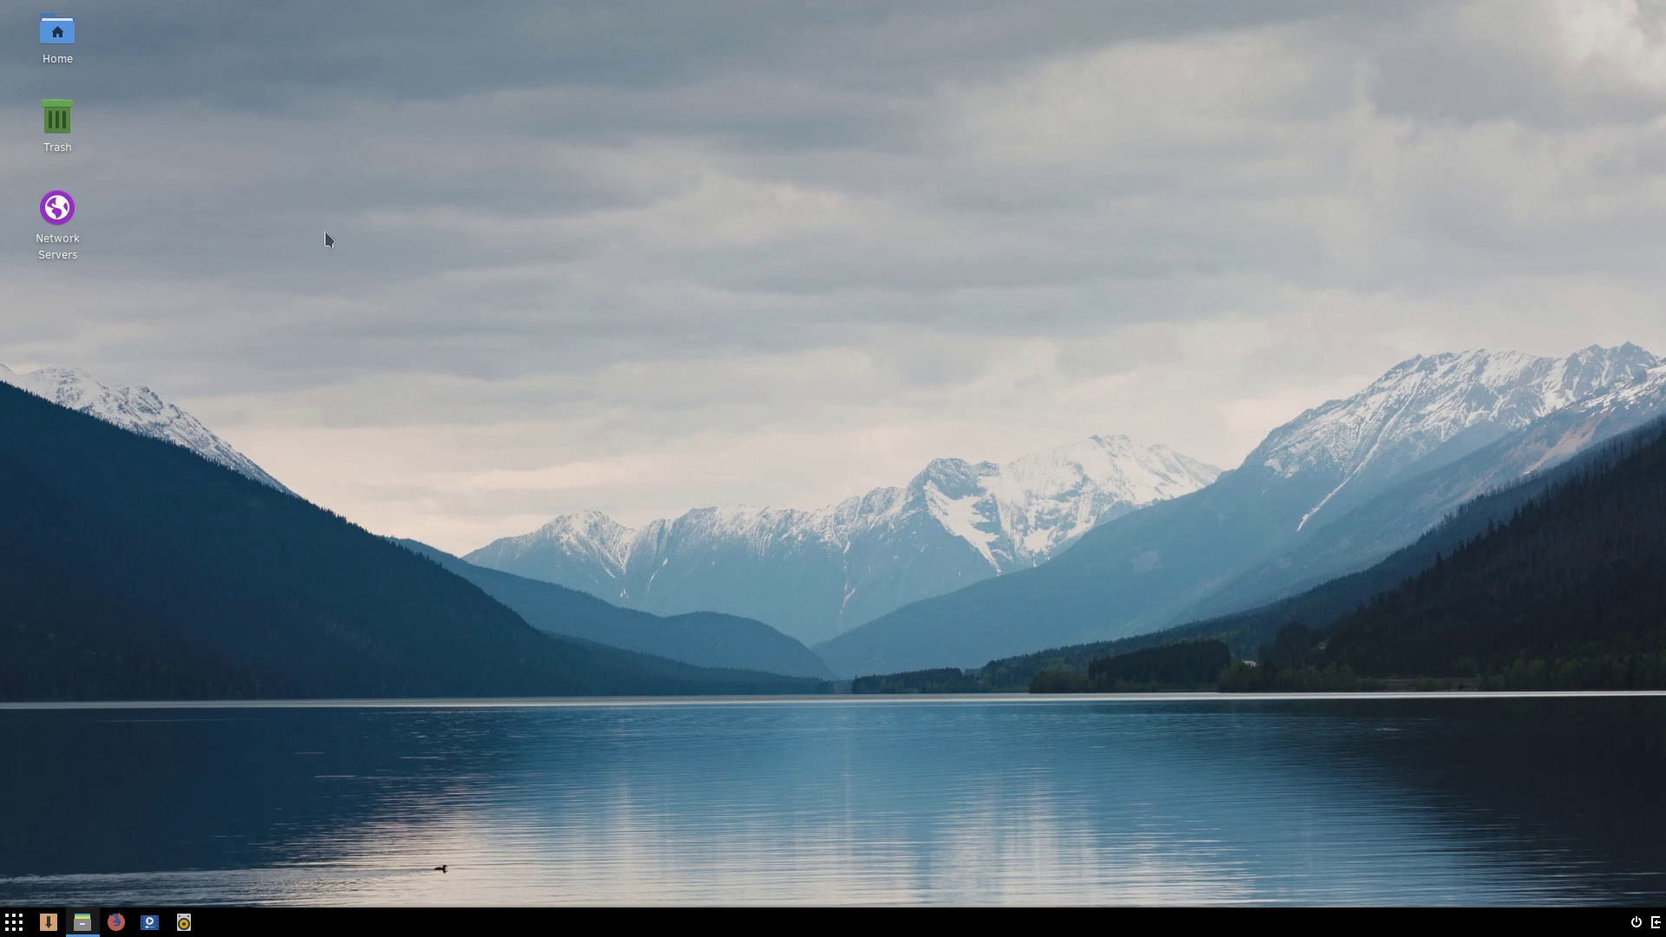